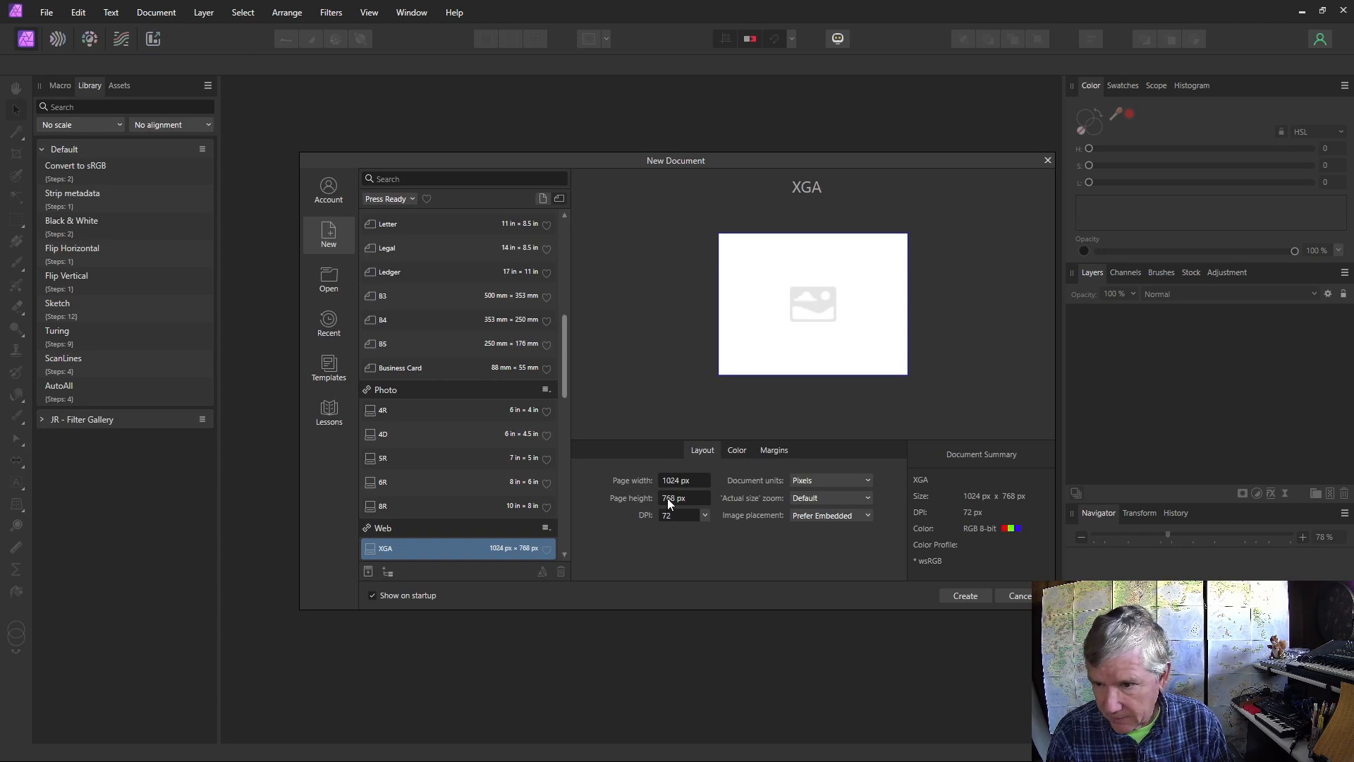
# Step: Create a new XGA document of 1024 × 768 px and flood-fill its canvas with black
pyautogui.click(738, 450)
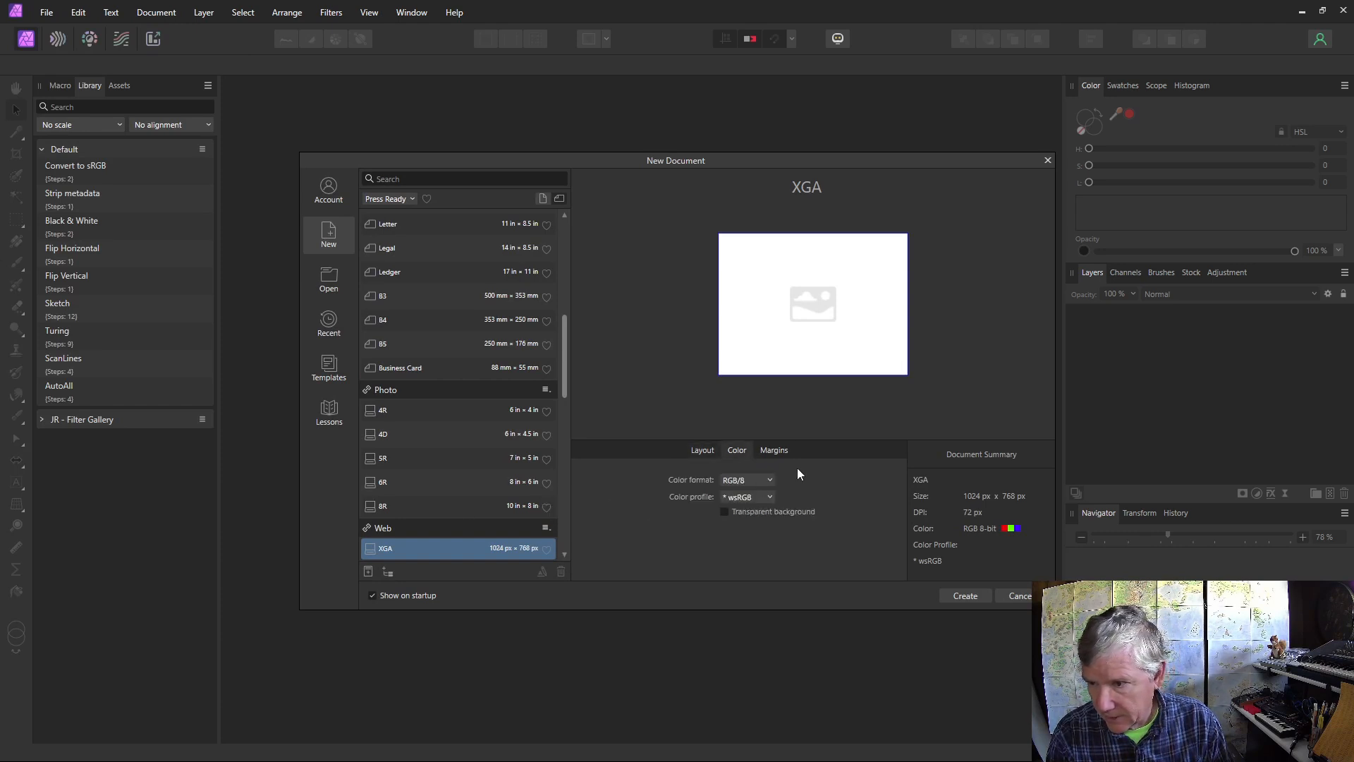
pyautogui.click(968, 594)
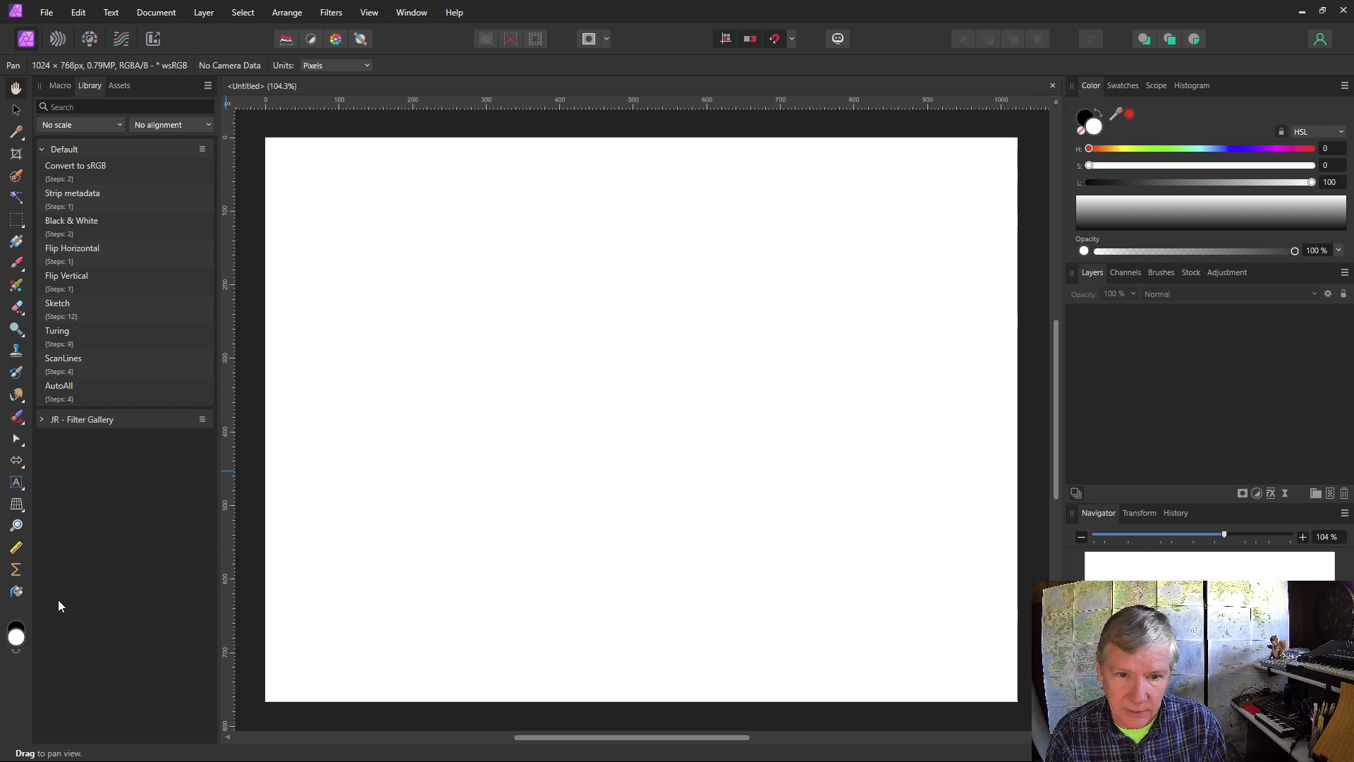
pyautogui.click(16, 626)
pyautogui.click(16, 591)
pyautogui.click(405, 513)
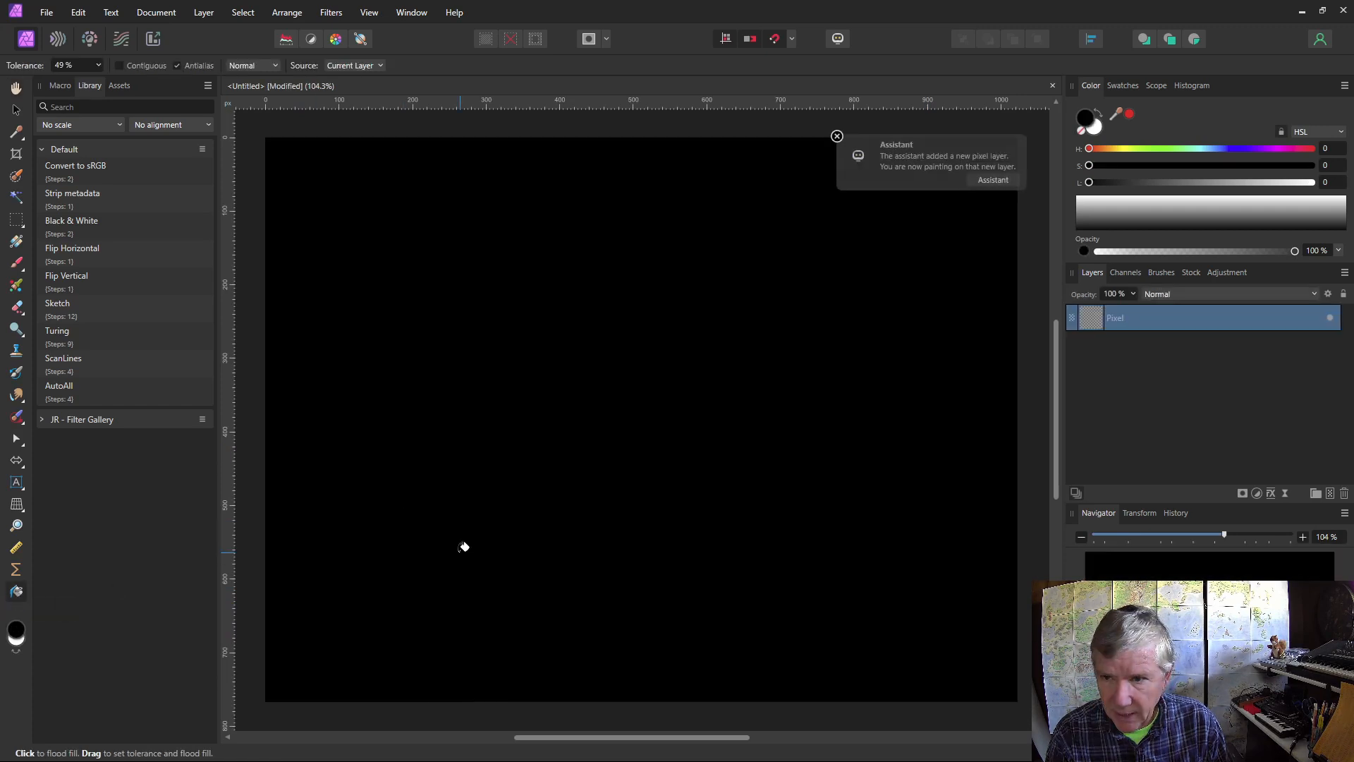
# Step: Add a live Procedural Texture filter to the black pixel layer and create one equation line in it
pyautogui.press('v')
pyautogui.click(1285, 494)
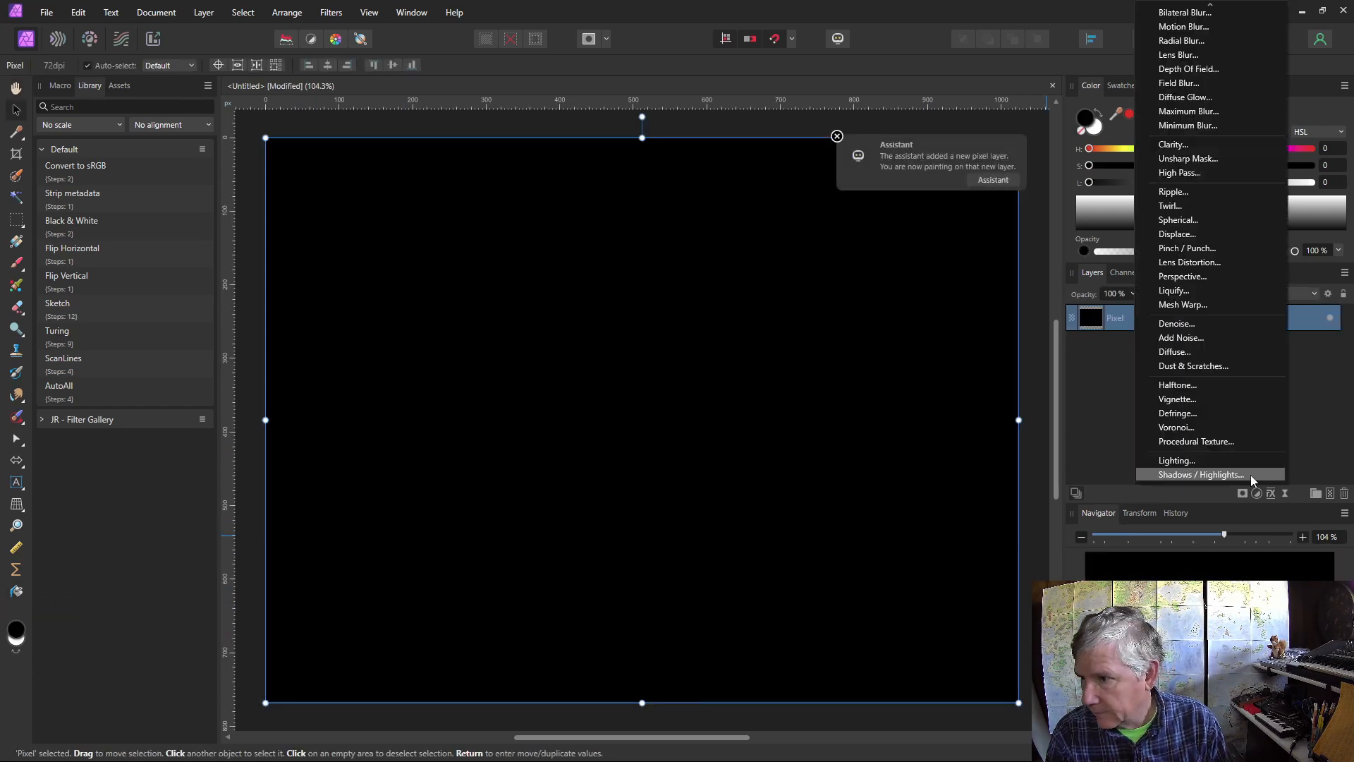
pyautogui.click(1209, 443)
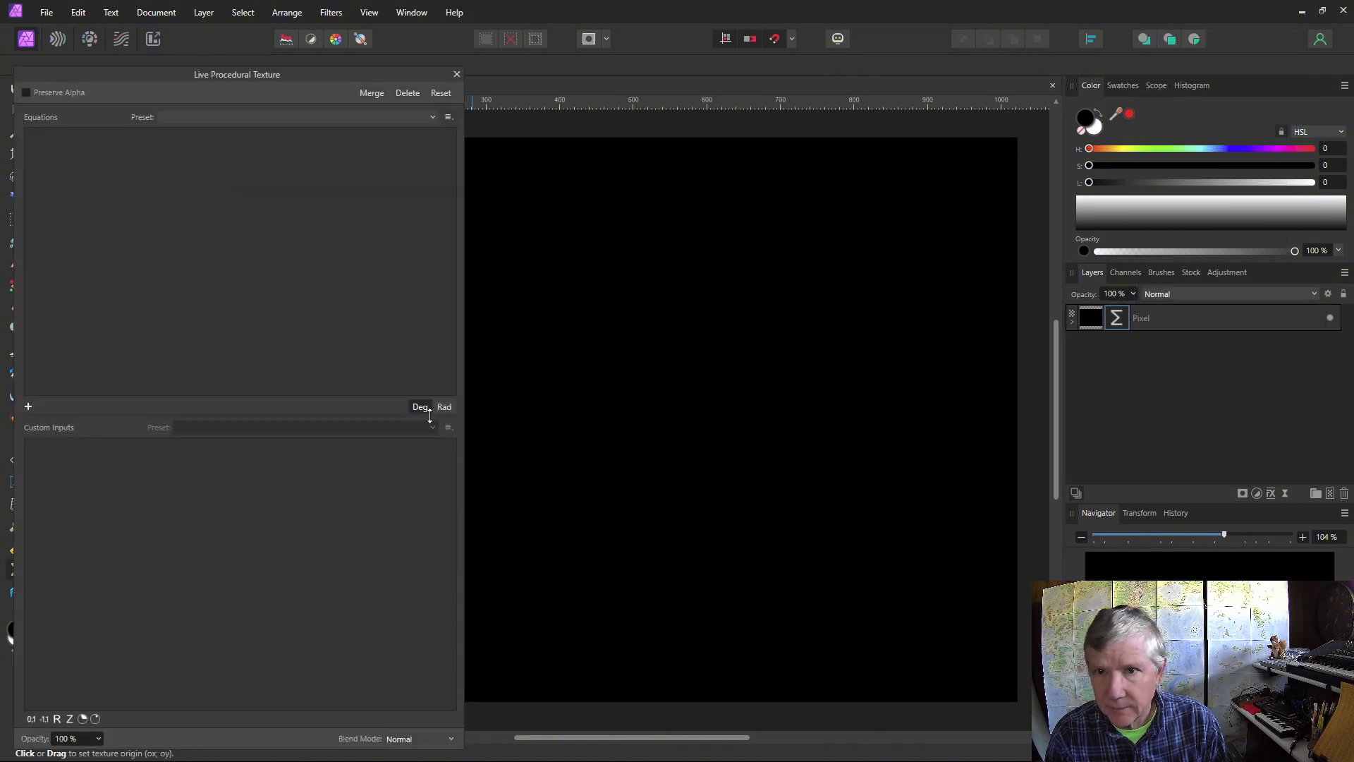
pyautogui.click(29, 407)
# Step: Add a real-number custom input a to the texture, described as Scale, with the value 1
pyautogui.click(36, 717)
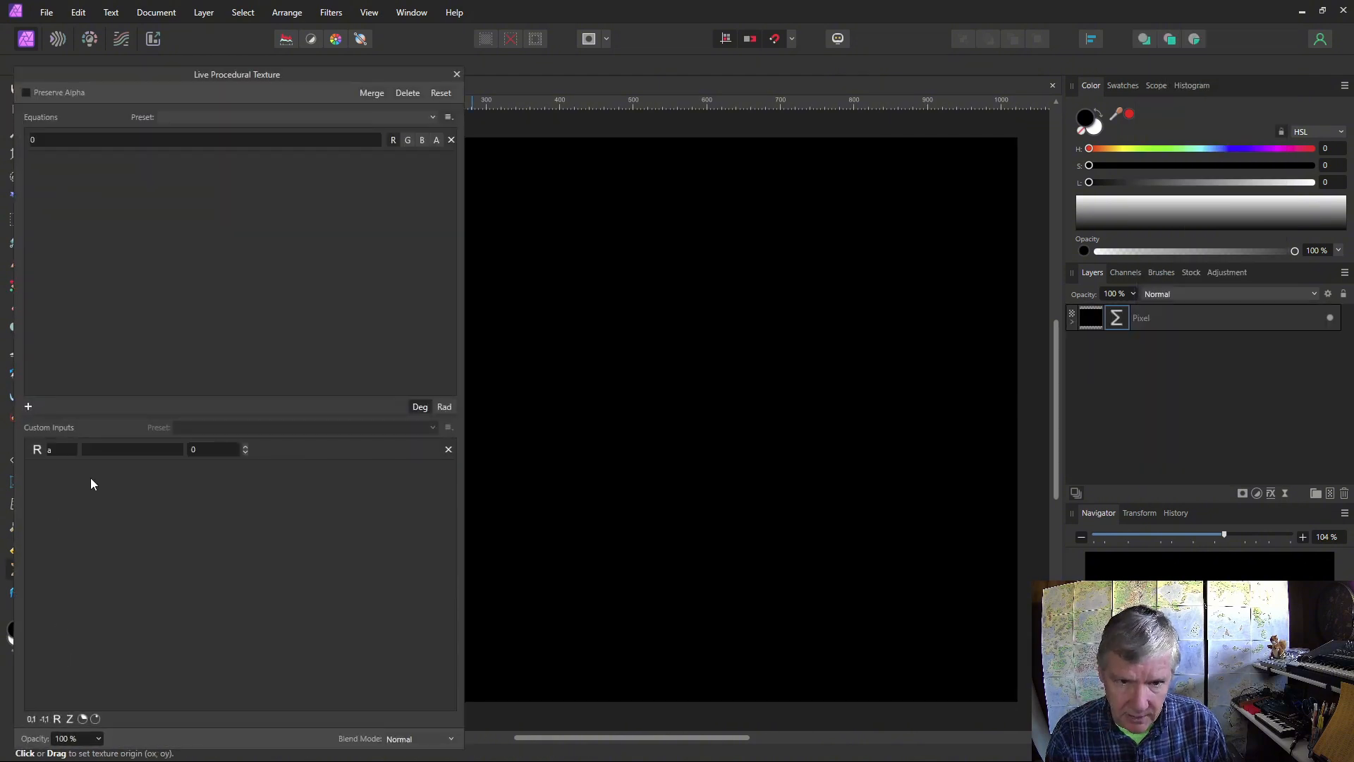
pyautogui.click(102, 449)
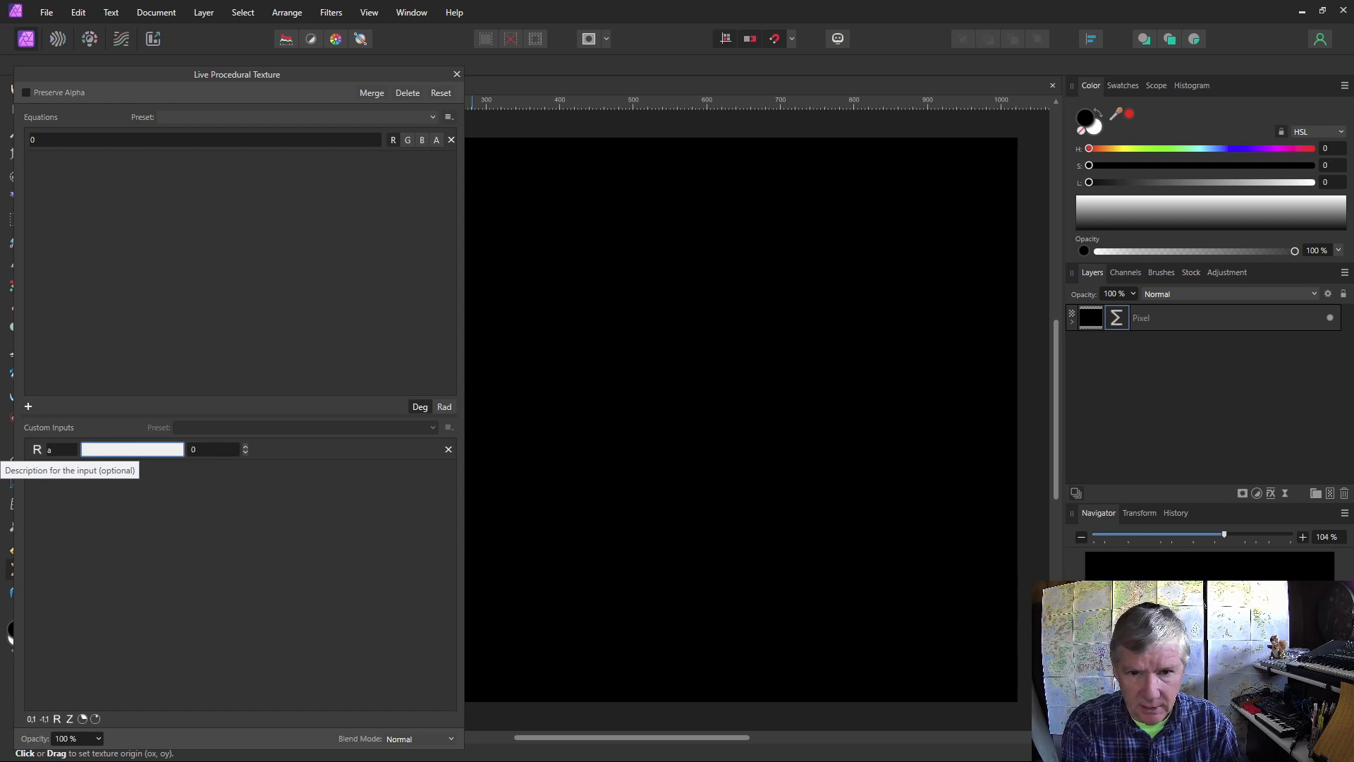
pyautogui.write('Scale')
pyautogui.press('Tab')
pyautogui.write('1')
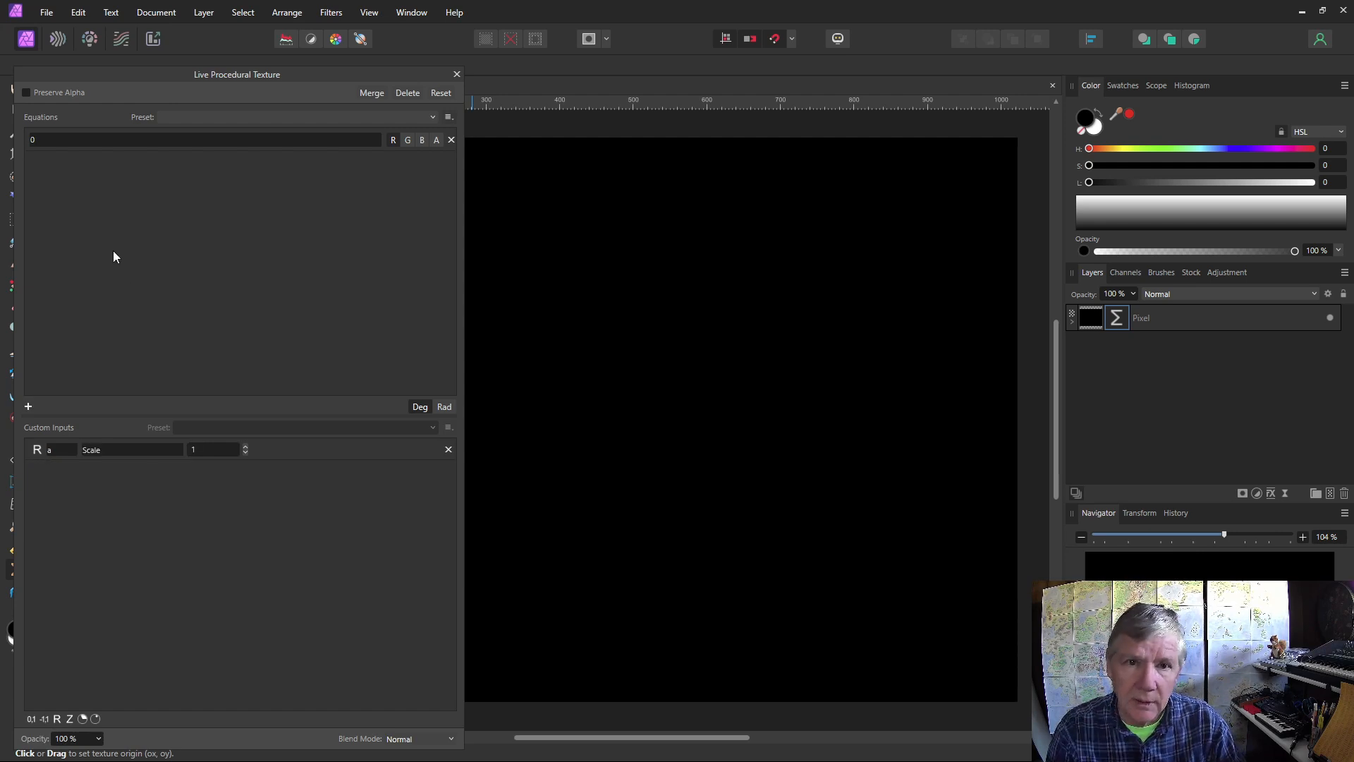
# Step: Enter the equation var v=vec2(rx,ry)*a/w; in the procedural texture
pyautogui.click(47, 144)
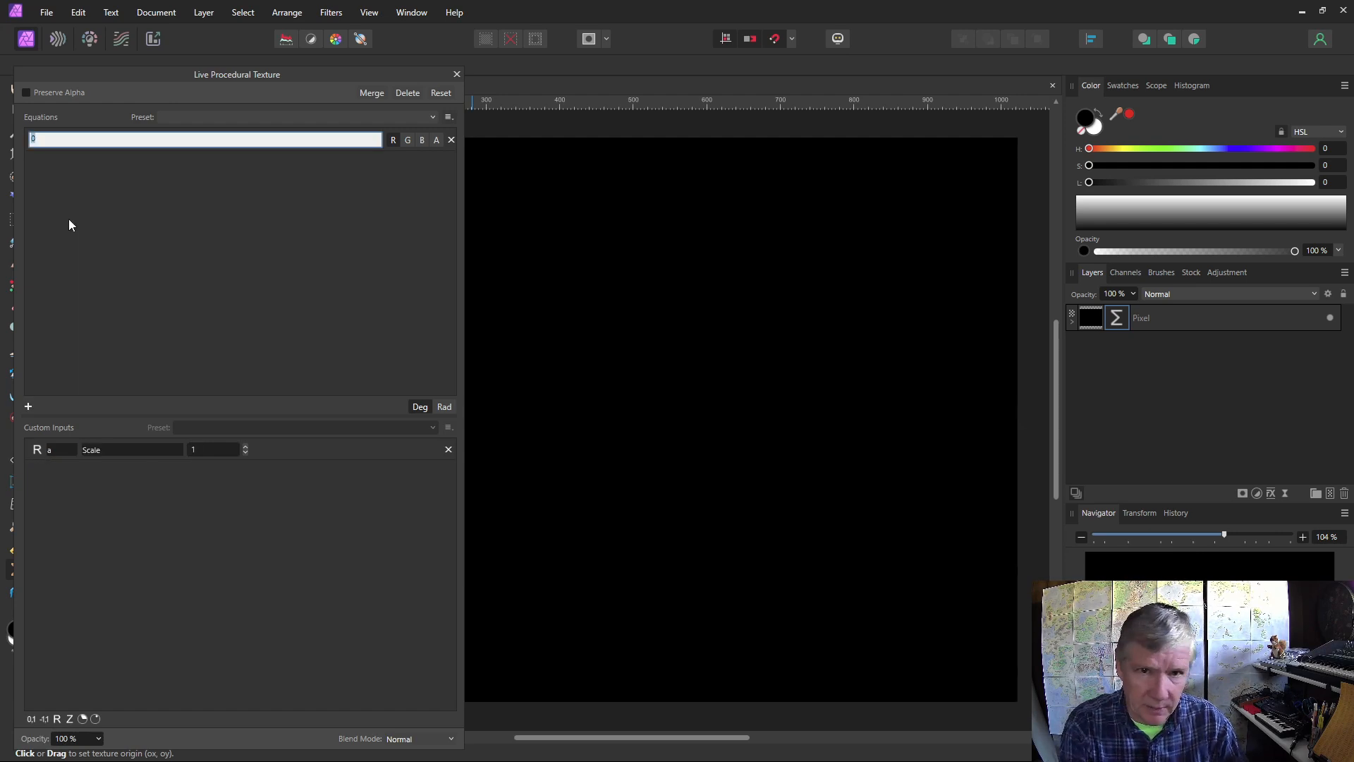
pyautogui.write('vec')
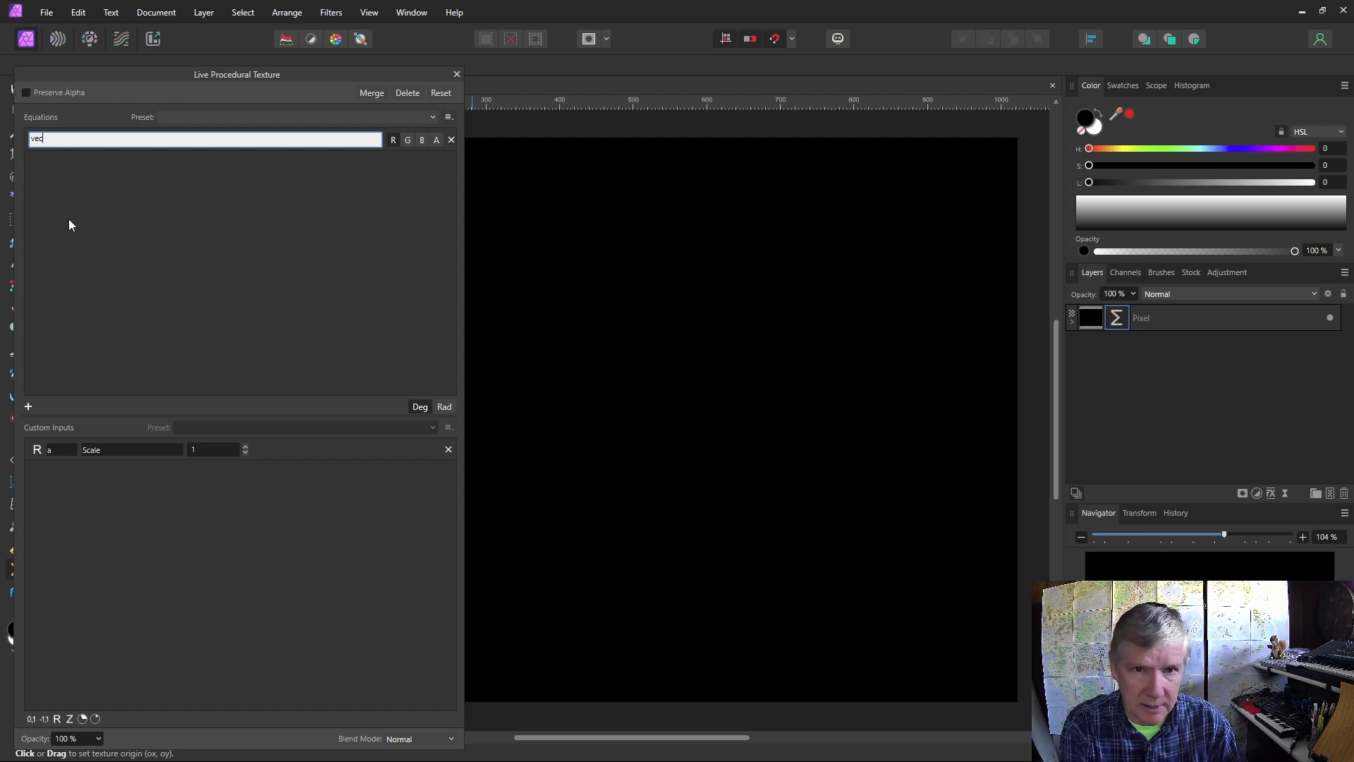
pyautogui.press('BackSpace')
pyautogui.press('BackSpace')
pyautogui.press('BackSpace')
pyautogui.write('var ')
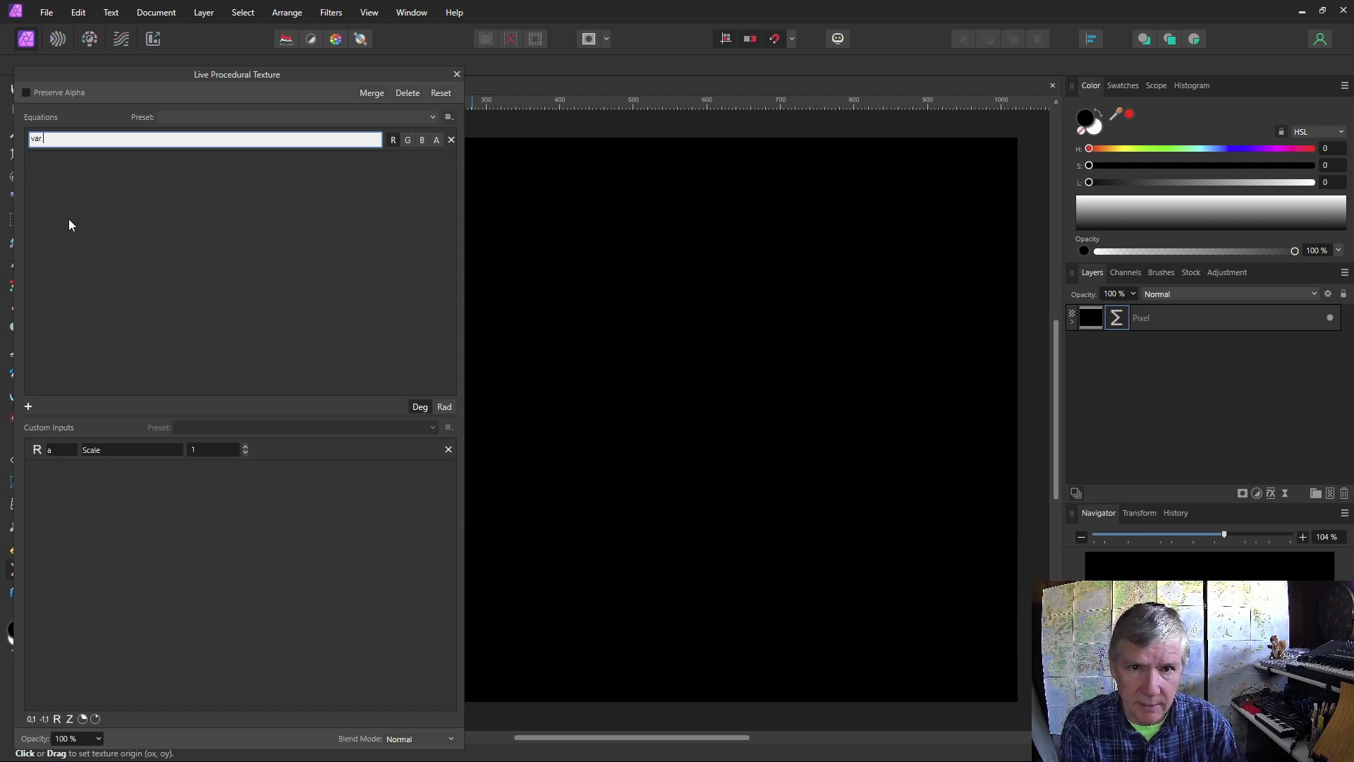
pyautogui.write('v=v')
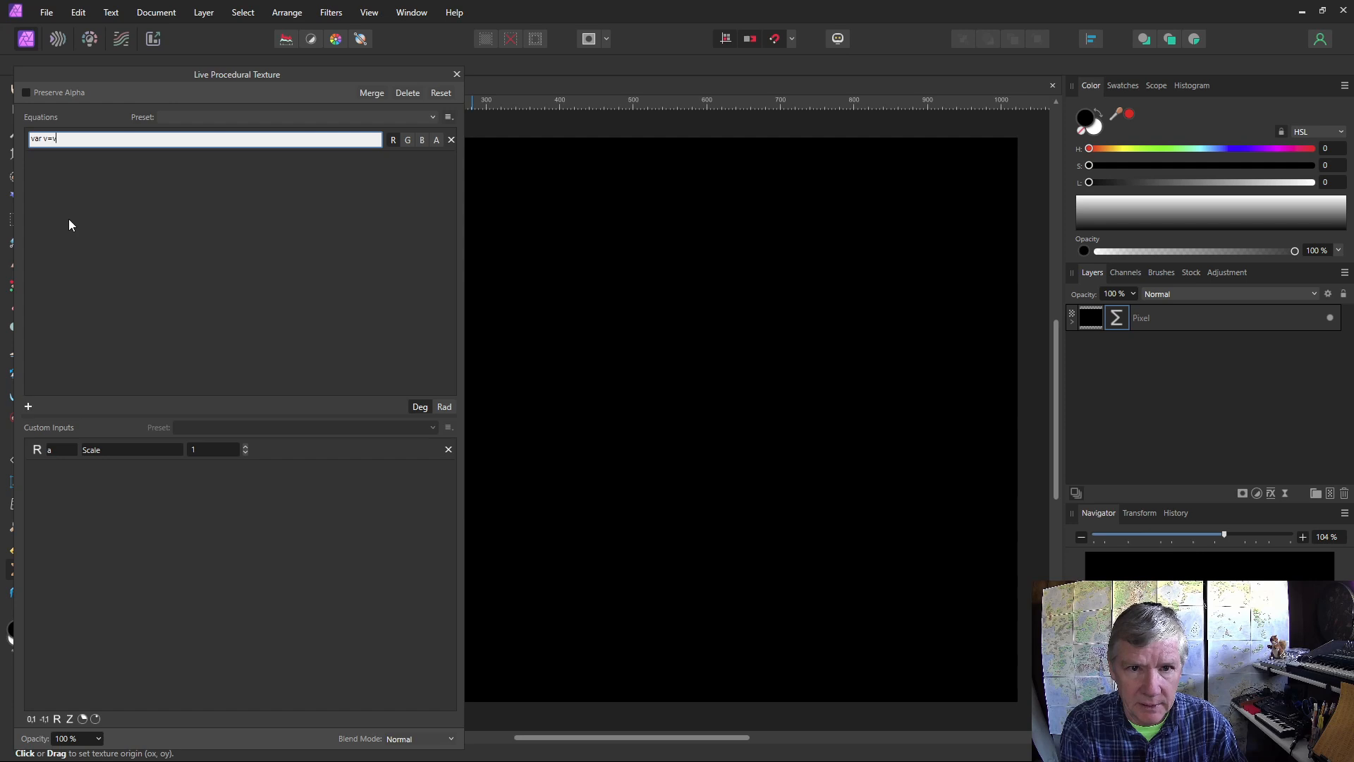
pyautogui.write('ec2(rx')
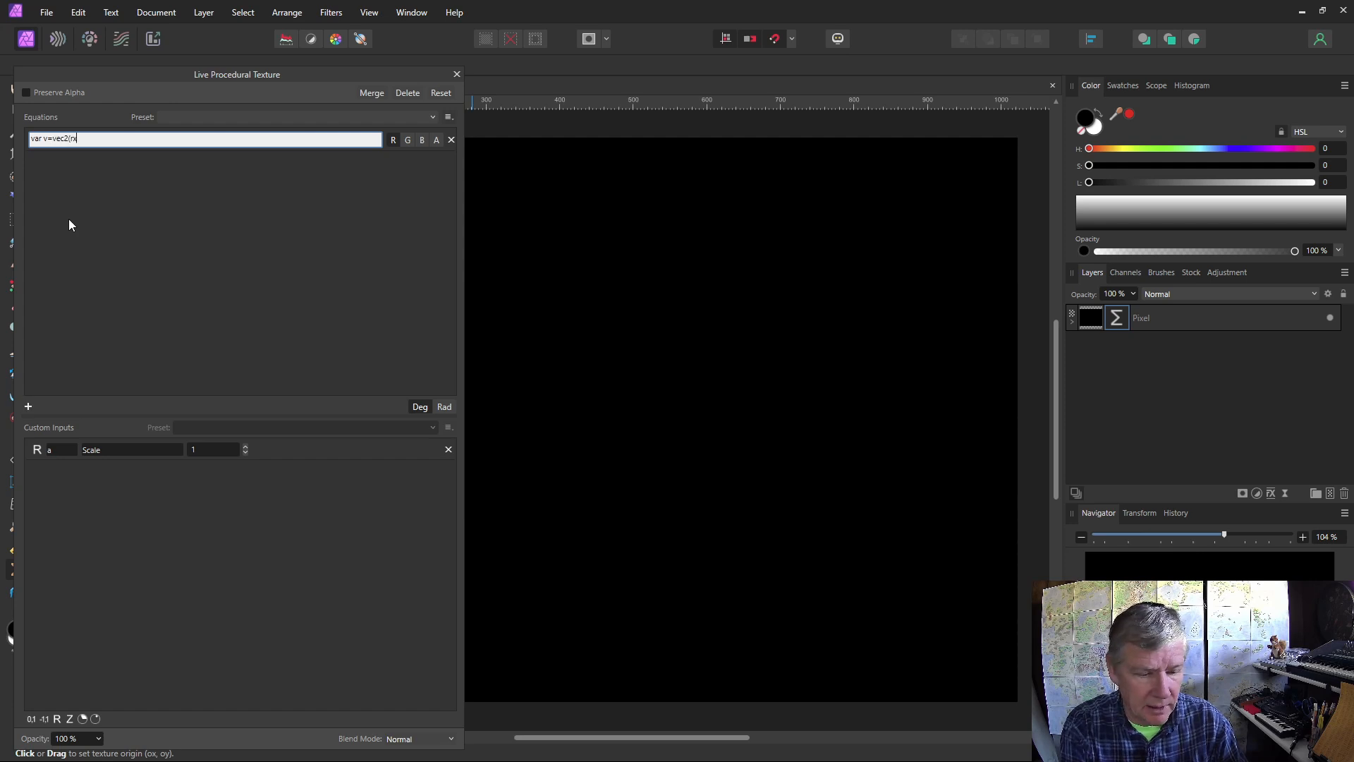
pyautogui.write(',ry)')
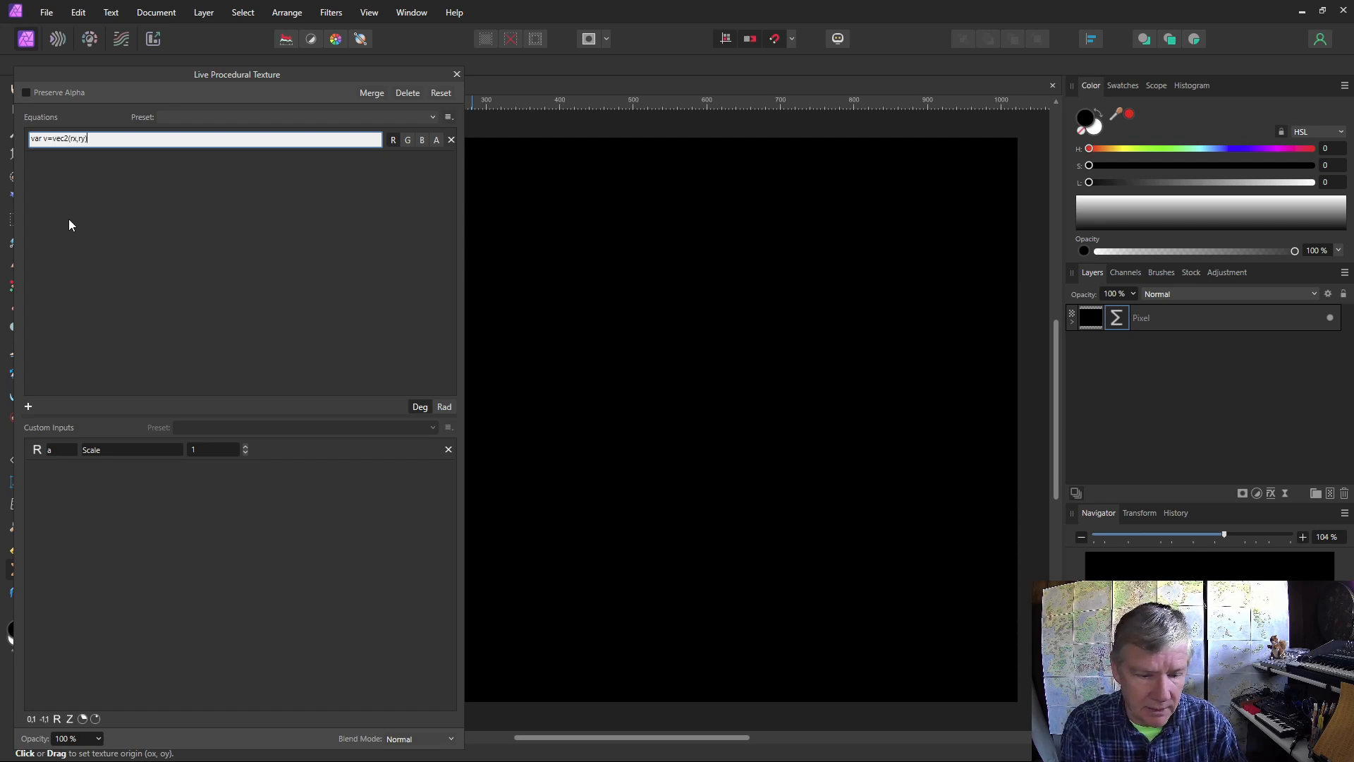
pyautogui.write('*a')
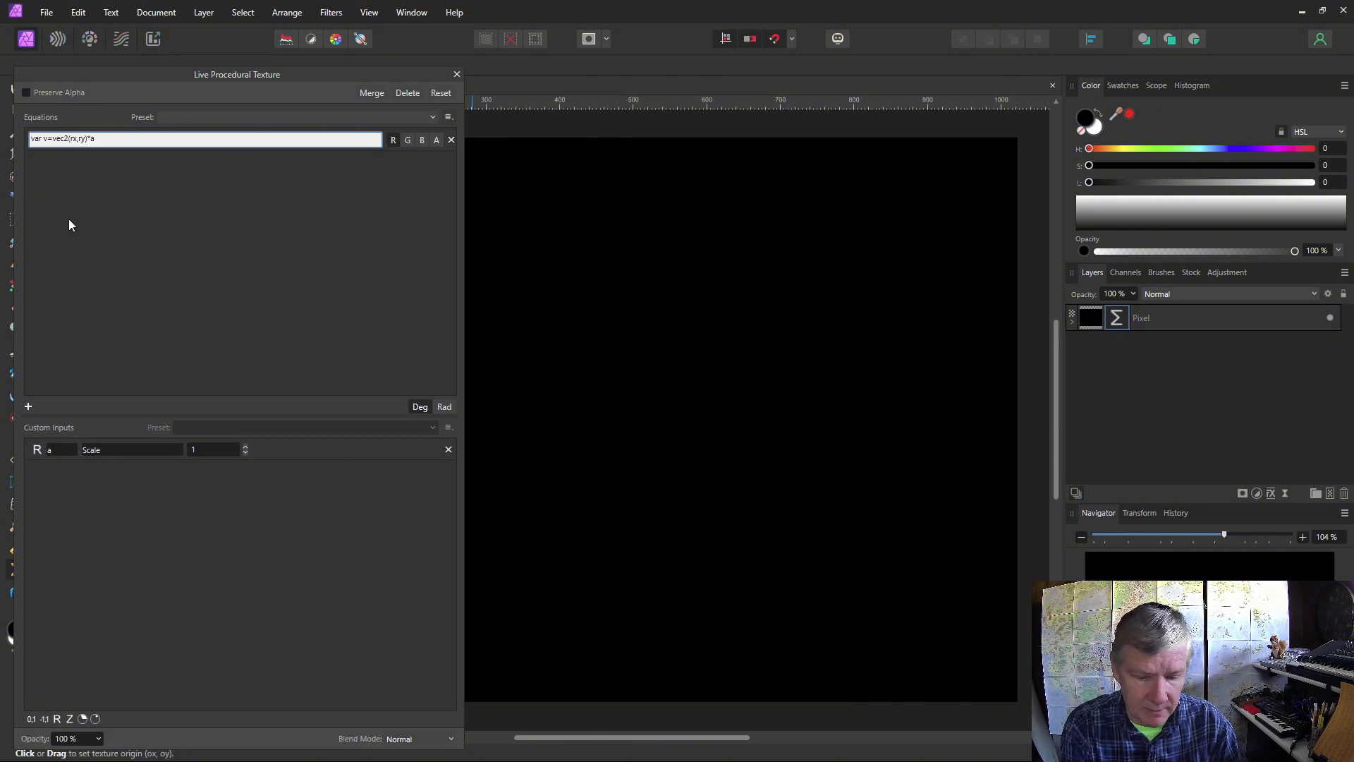
pyautogui.write('/w;')
pyautogui.press('Return')
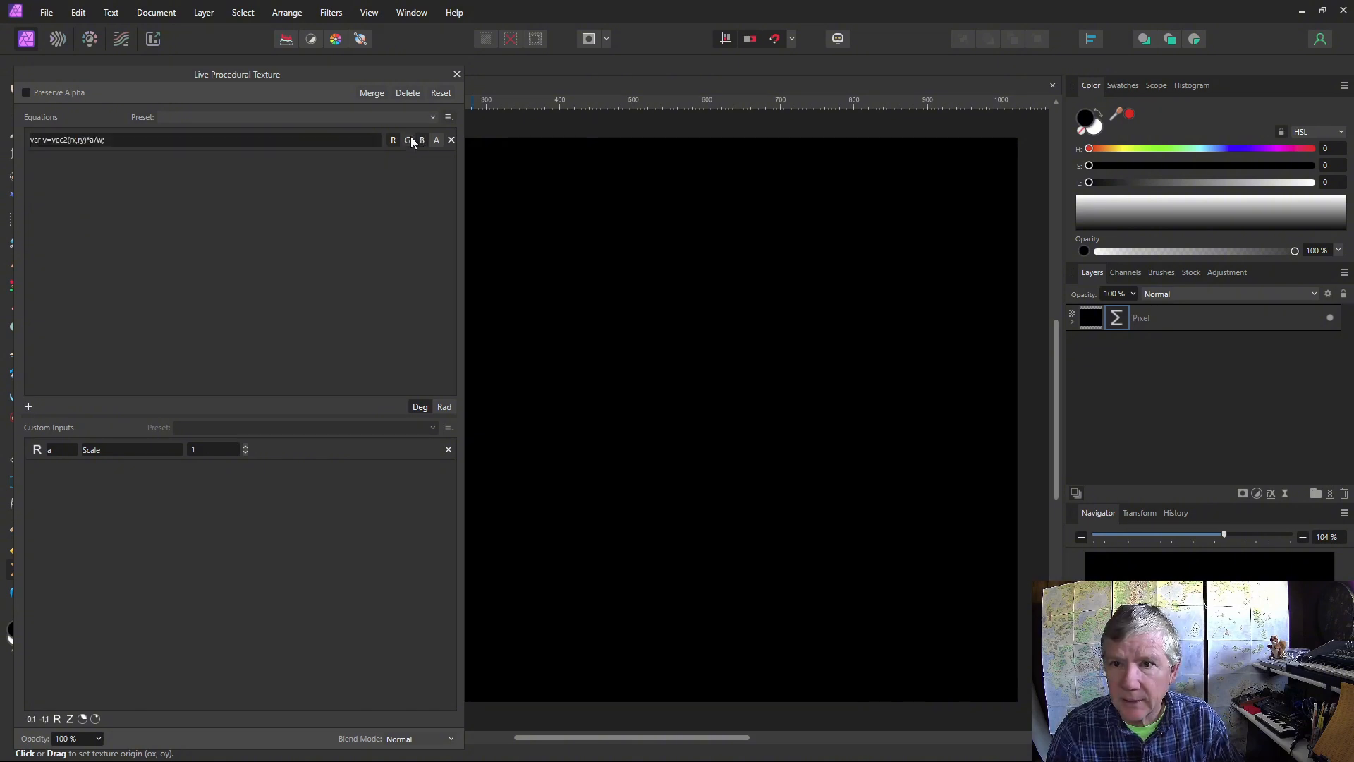
# Step: Apply the equation to the red, green and blue channels and append osc(v.x) to it
pyautogui.click(134, 140)
pyautogui.click(136, 141)
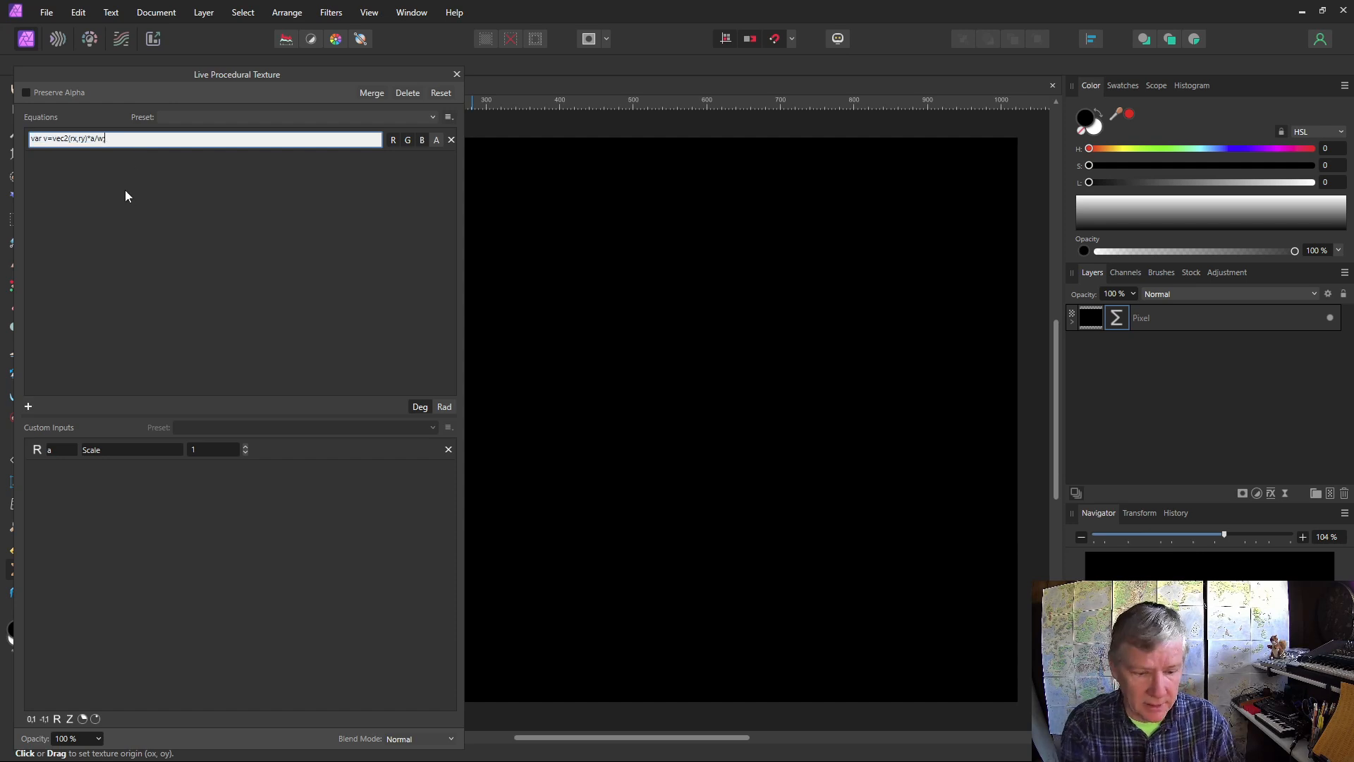
pyautogui.write('osc(v')
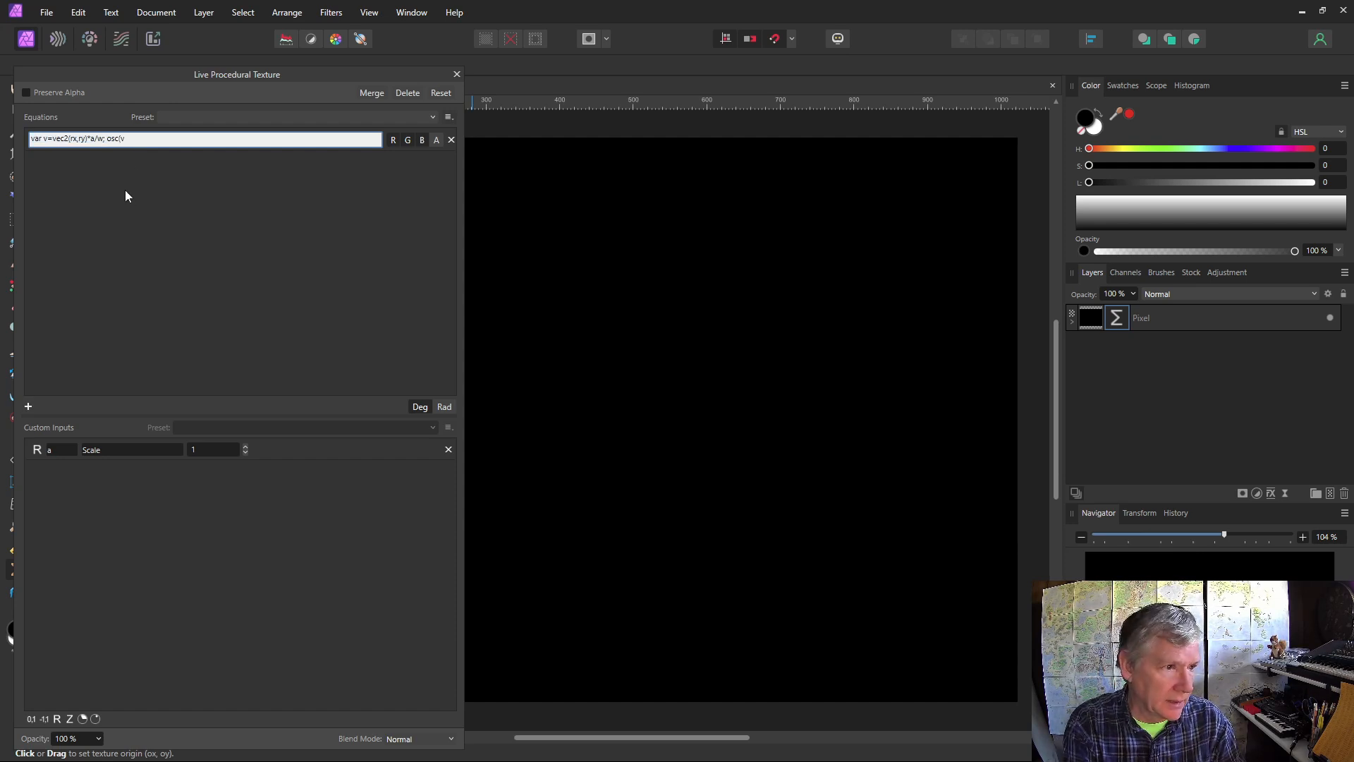
pyautogui.write('.x')
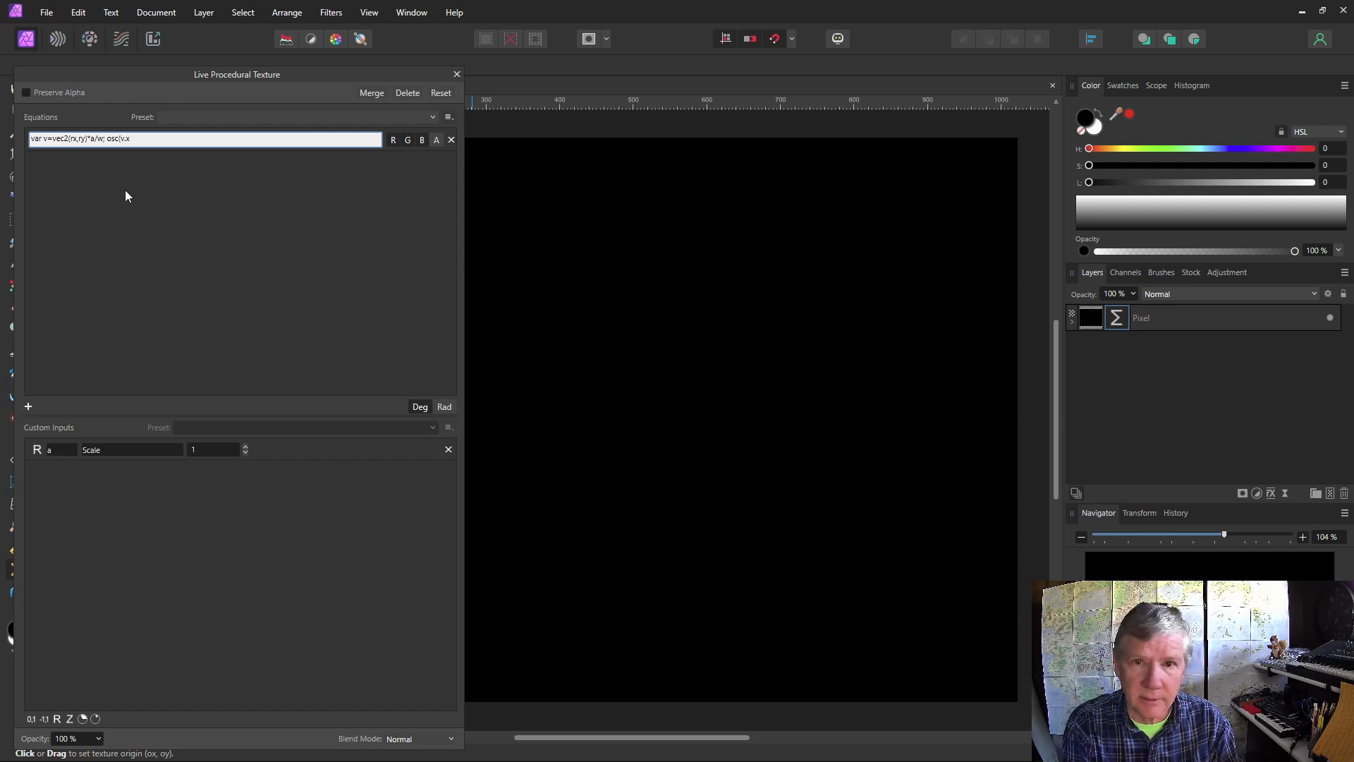
pyautogui.write(')')
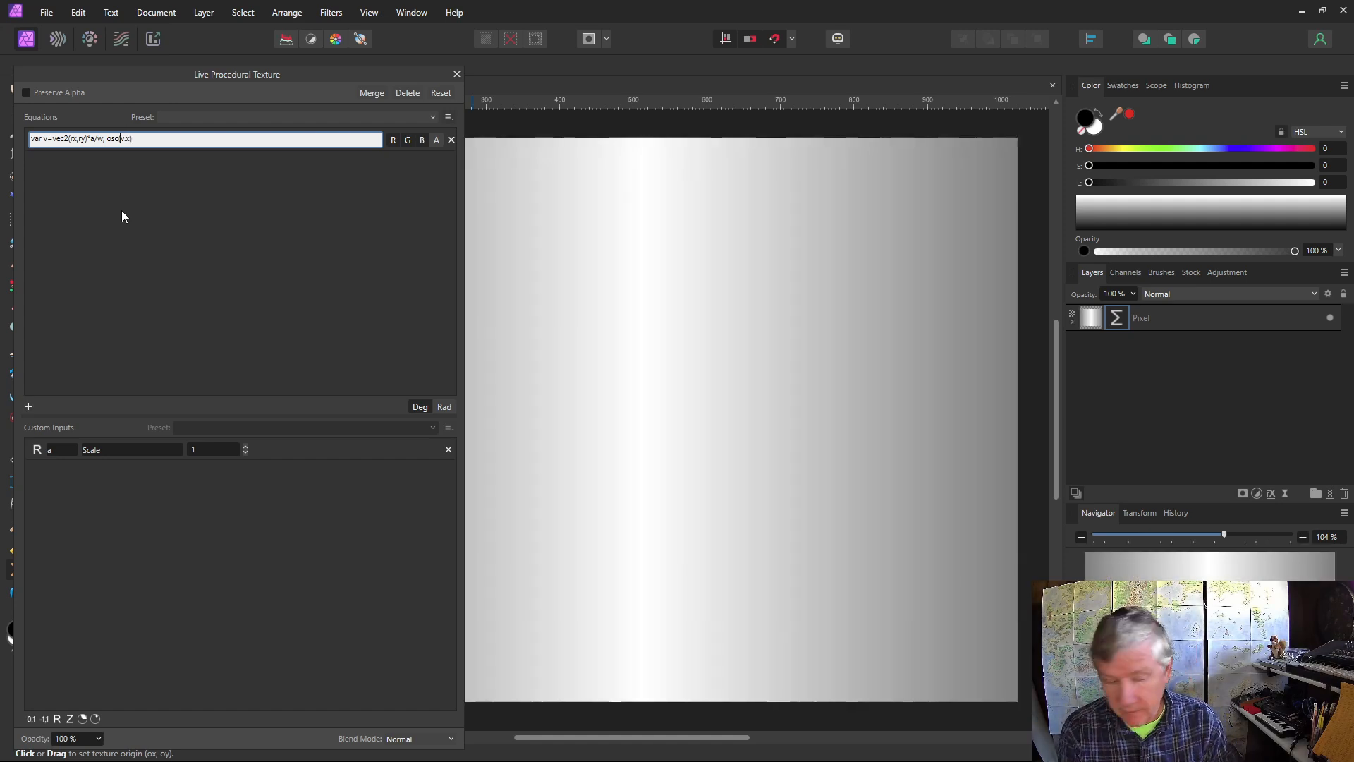
# Step: Multiply the oscillator's argument by 10 so the equation ends in osc(10*v.x)
pyautogui.press('Left')
pyautogui.press('Left')
pyautogui.press('Left')
pyautogui.press('Left')
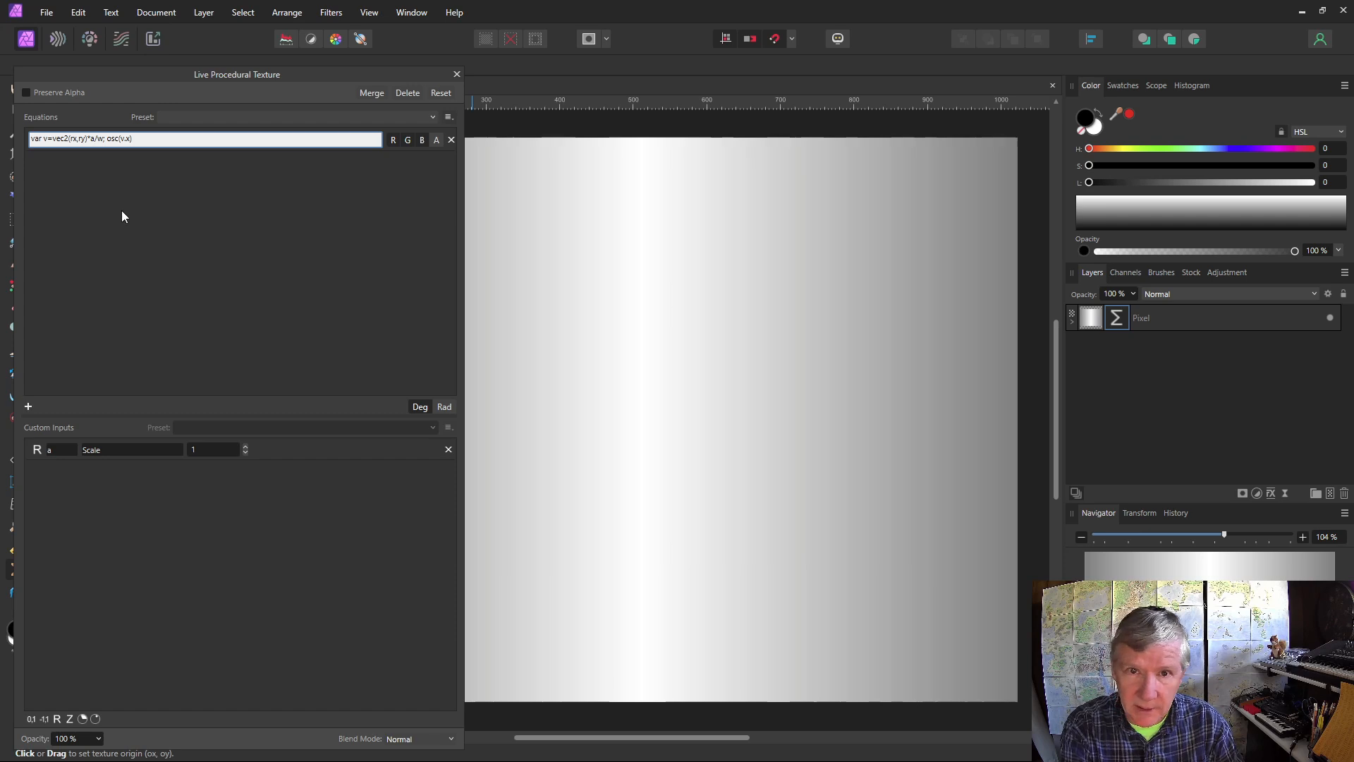
pyautogui.write('10*')
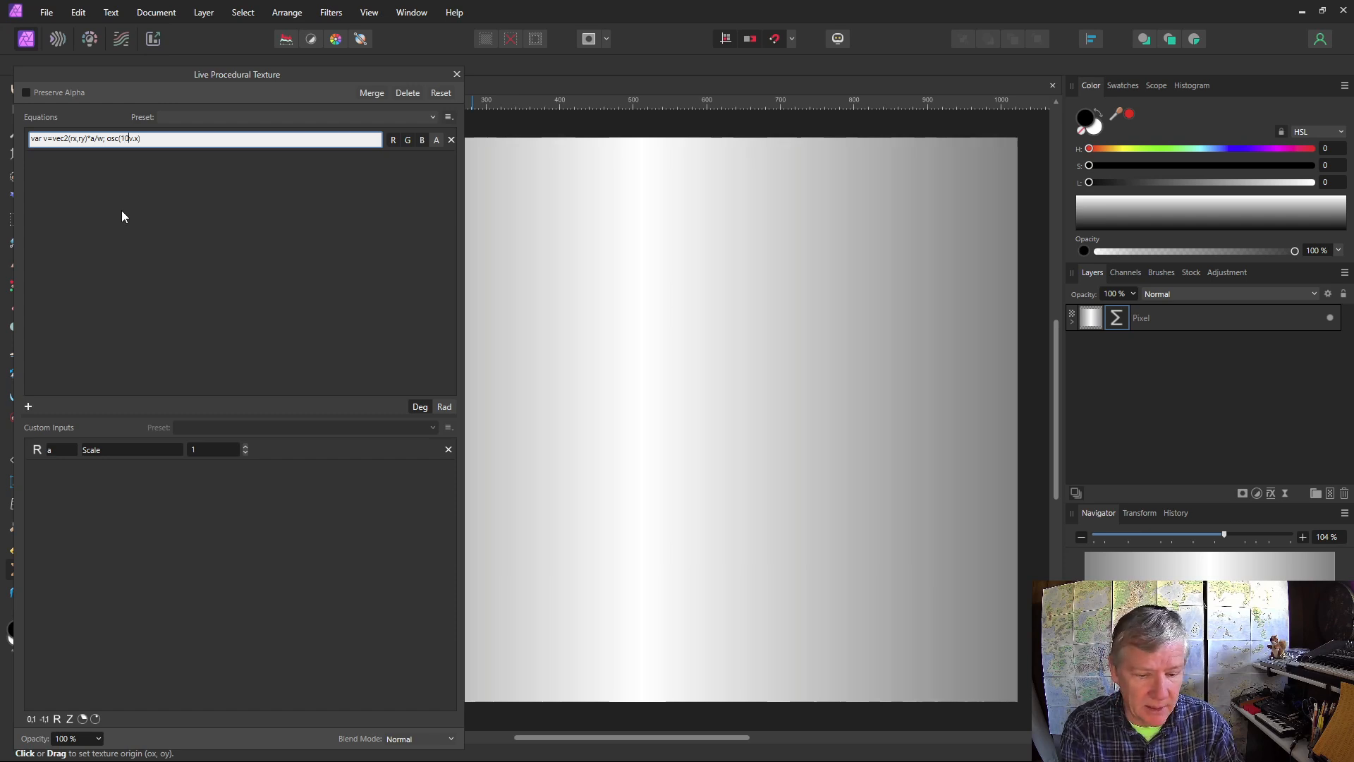
pyautogui.press('Return')
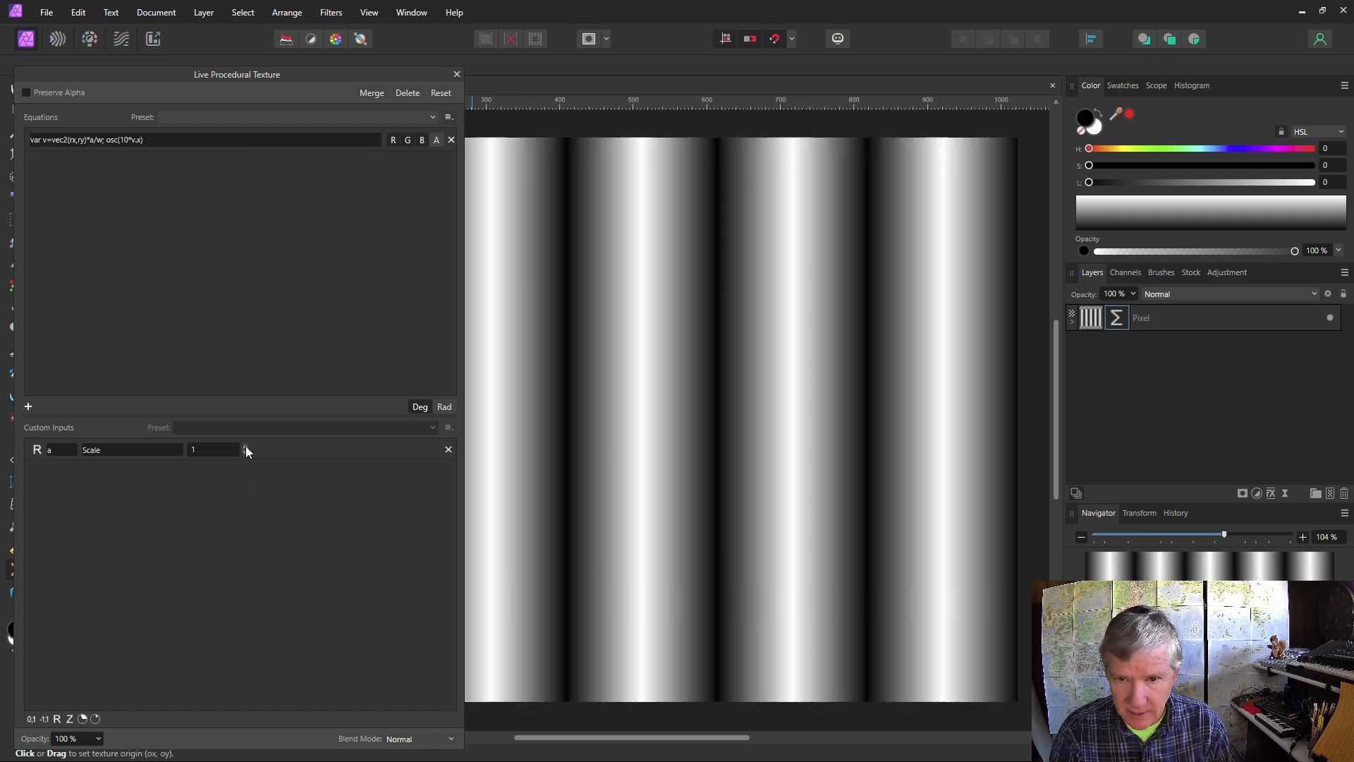
# Step: Raise the texture's Scale input to 19 and close the filter settings
pyautogui.scroll(15, 246, 446)
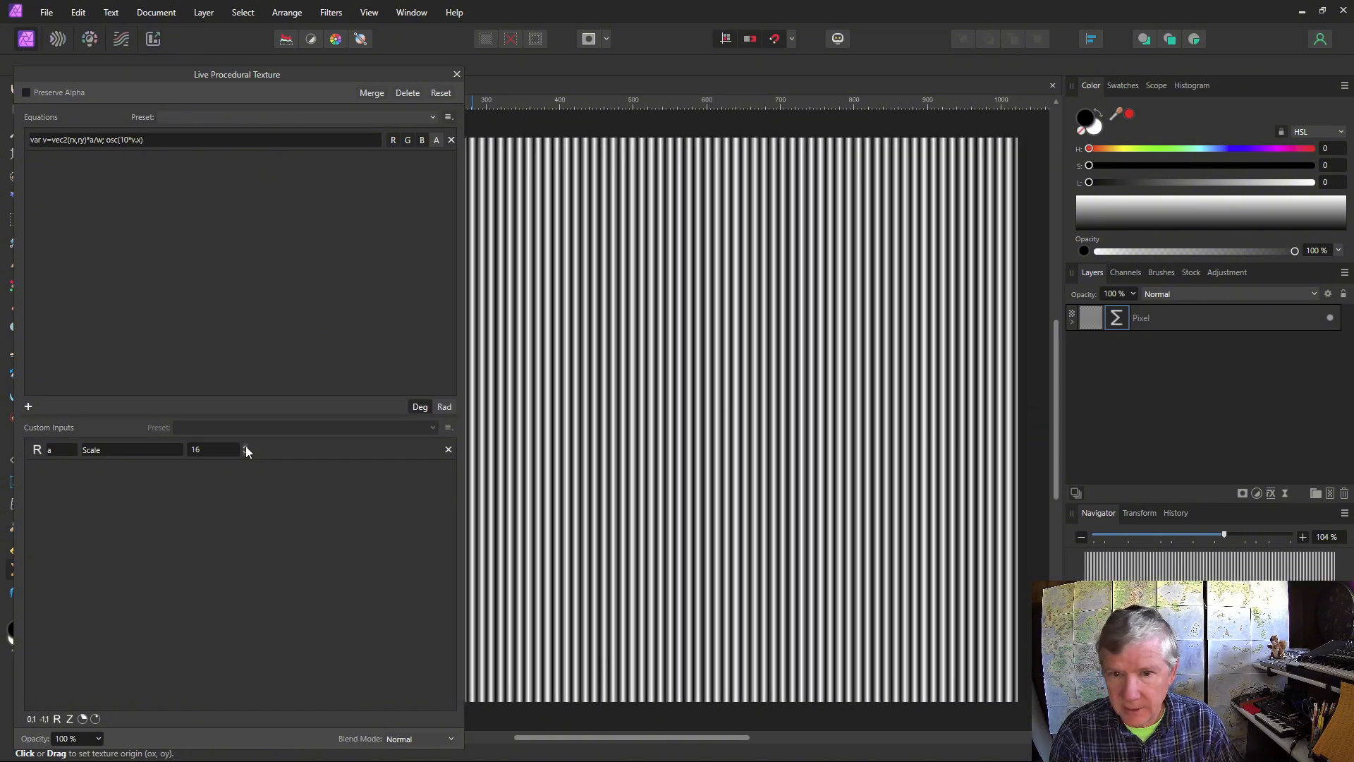
pyautogui.scroll(2, 246, 449)
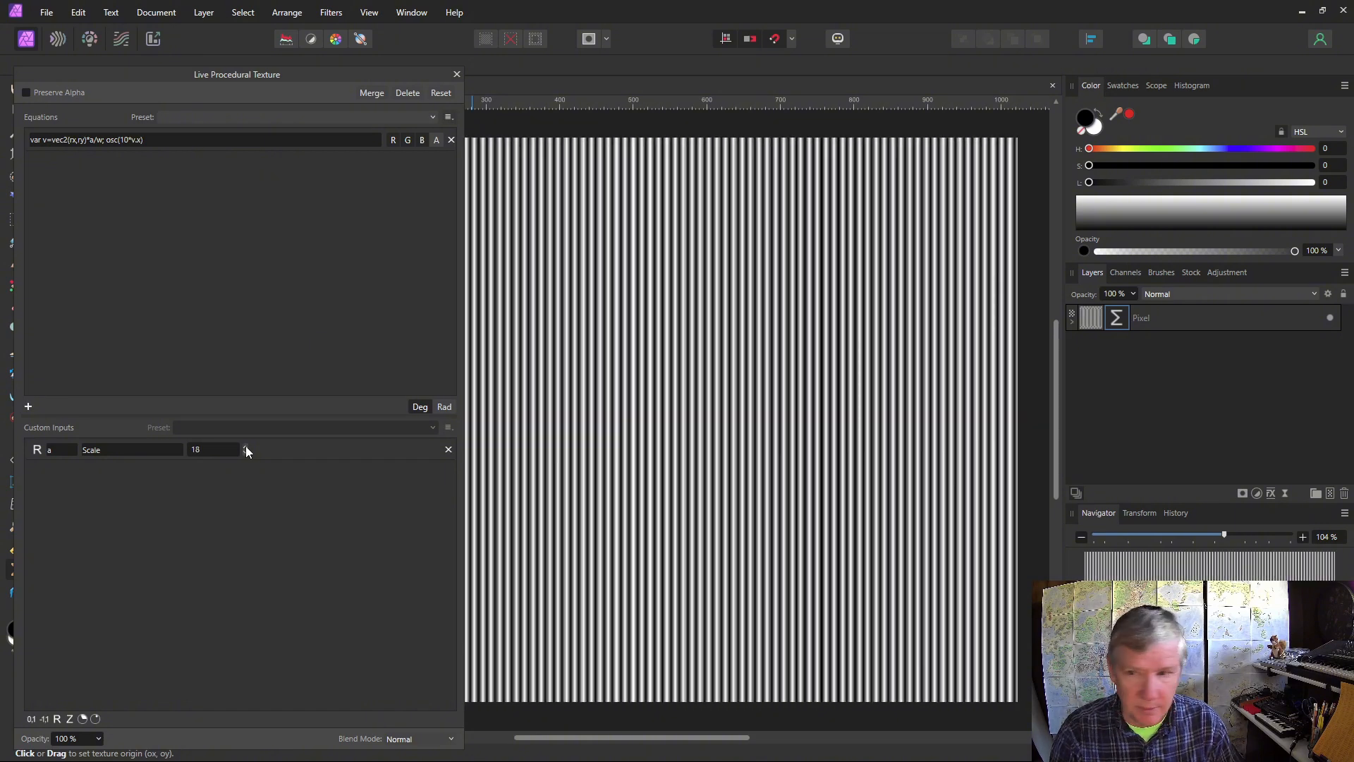
pyautogui.scroll(1, 245, 445)
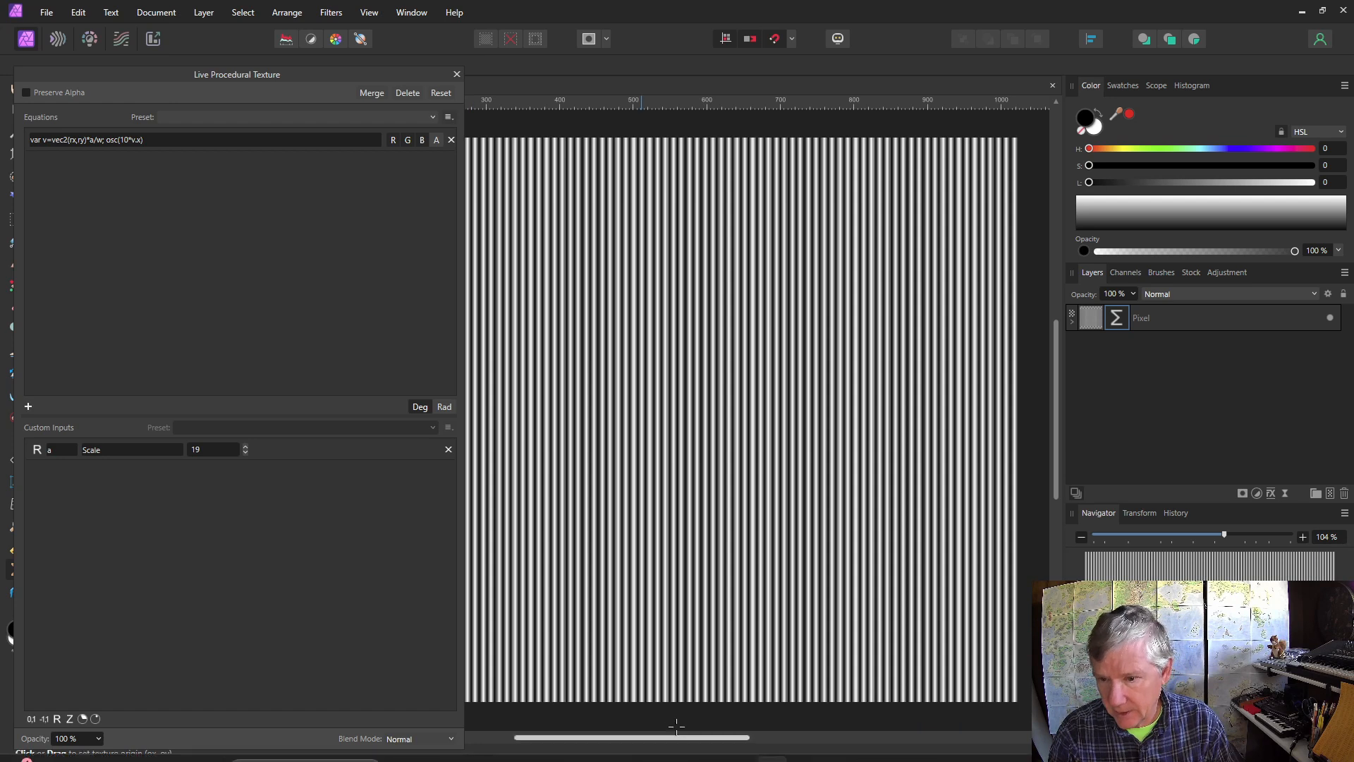
pyautogui.moveTo(660, 746)
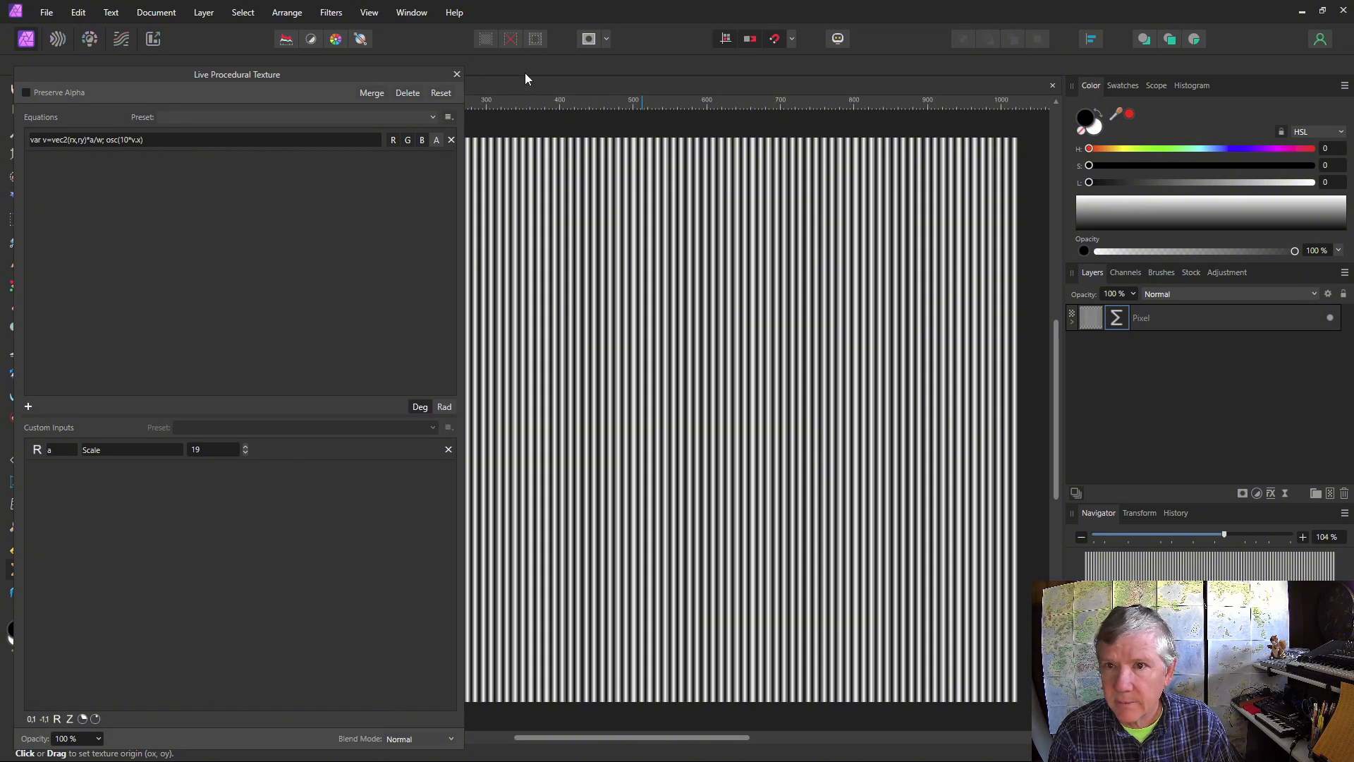
pyautogui.click(456, 73)
# Step: Copy the selected felt patch from PTLogoBlackFelt, paste it into the untitled document and place it in the canvas's upper-left corner
pyautogui.click(705, 85)
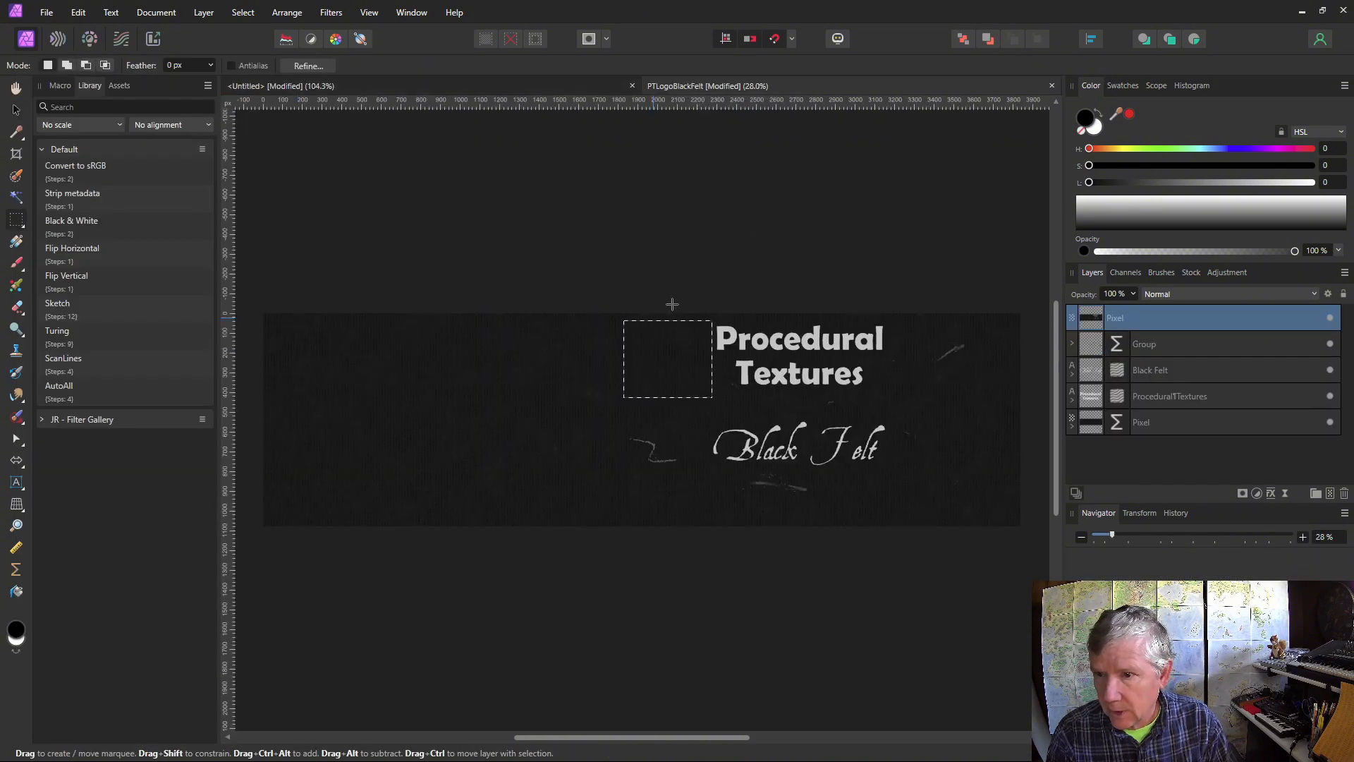
pyautogui.click(467, 87)
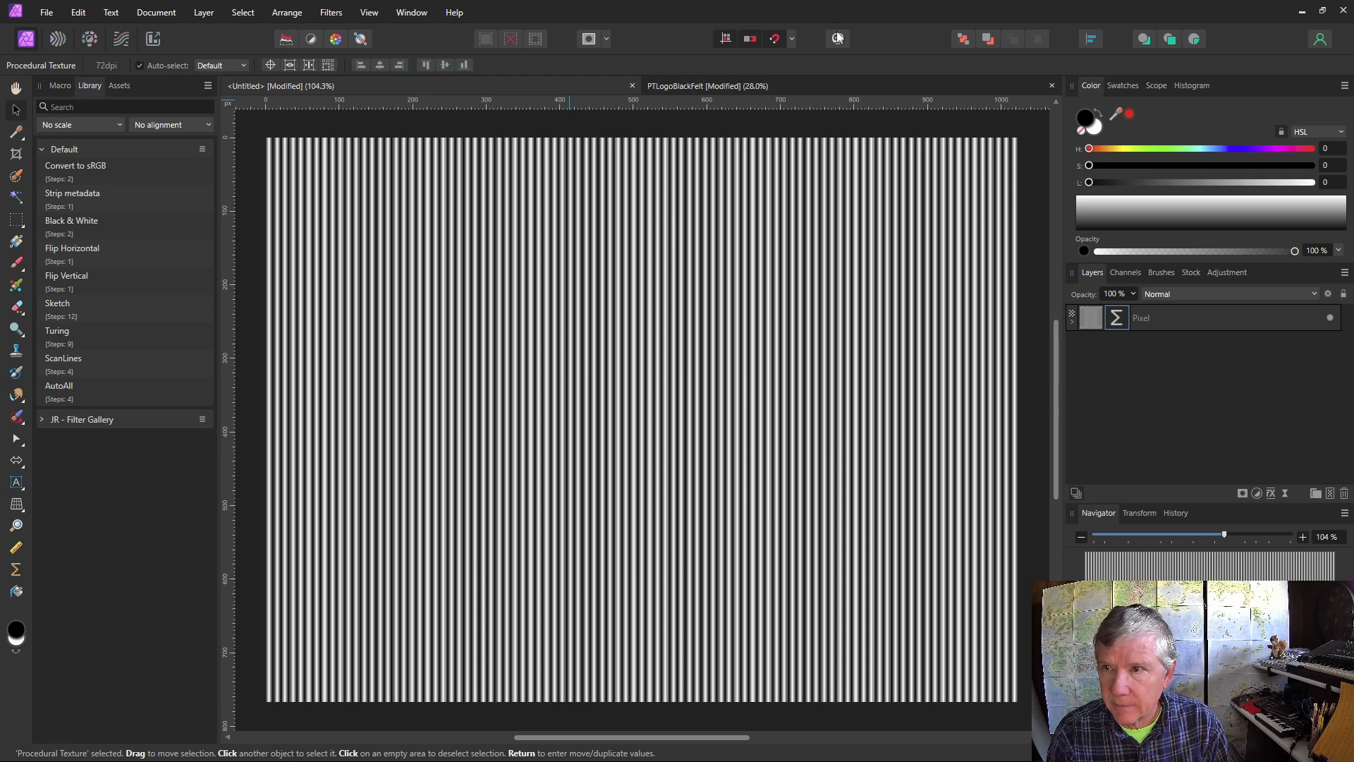
pyautogui.click(803, 85)
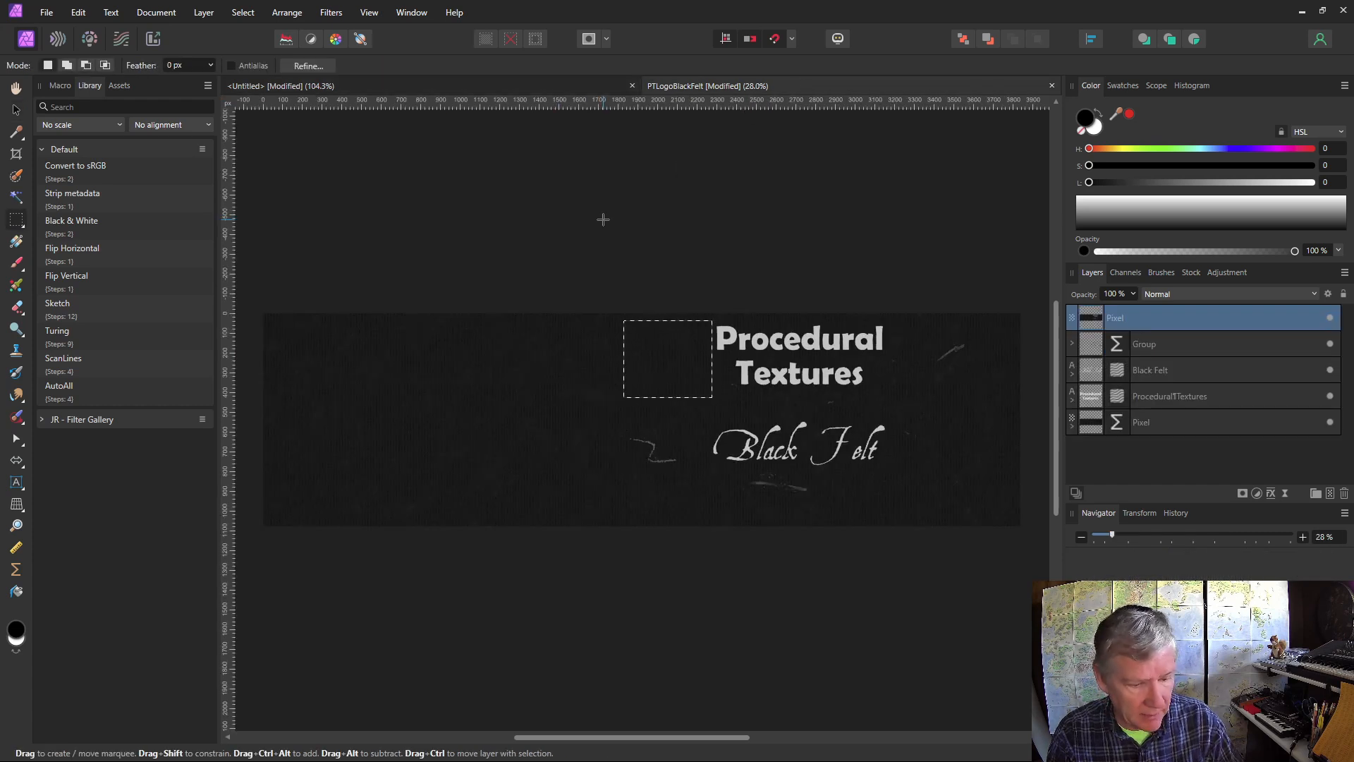
pyautogui.click(507, 87)
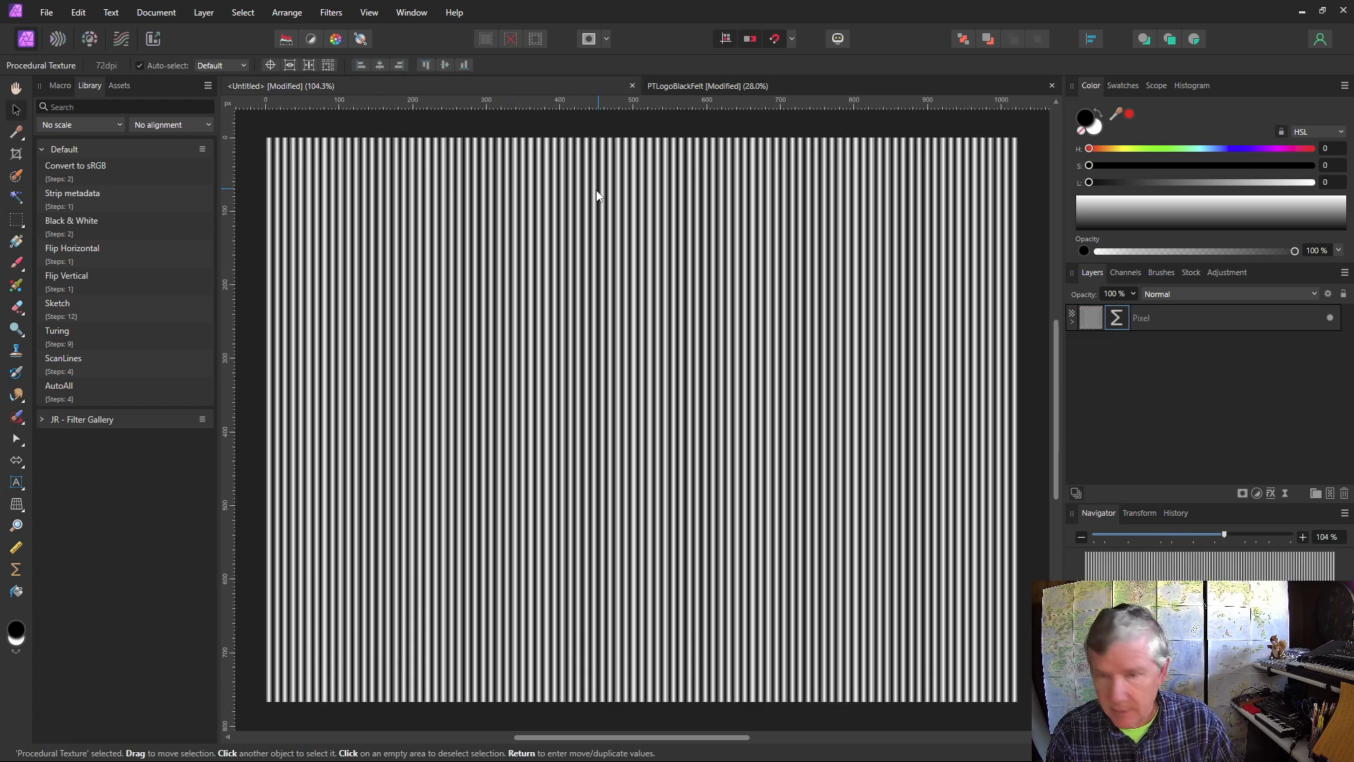
pyautogui.hotkey('ctrl', 'v')
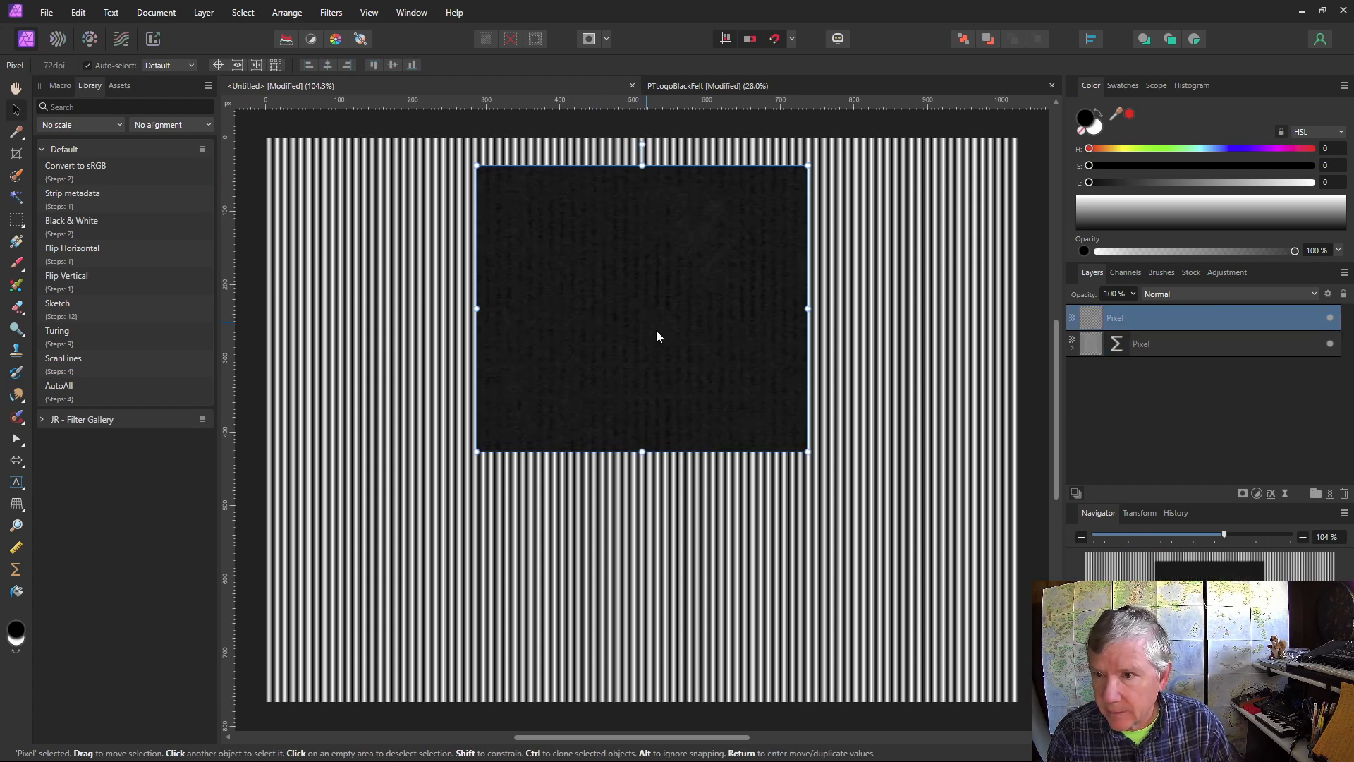
pyautogui.moveTo(639, 339); pyautogui.dragTo(465, 327)
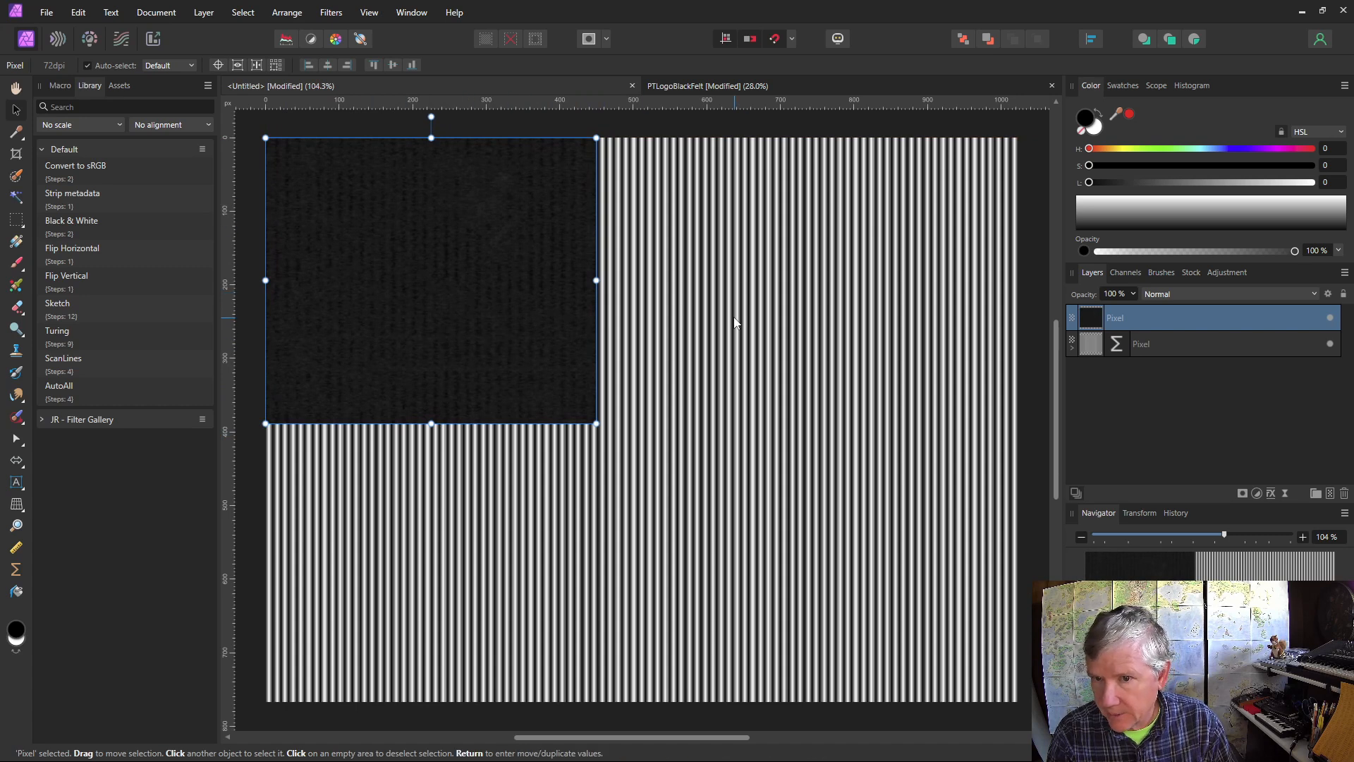
# Step: Reopen the striped layer's procedural texture settings and reduce its Scale input to 15
pyautogui.click(1119, 346)
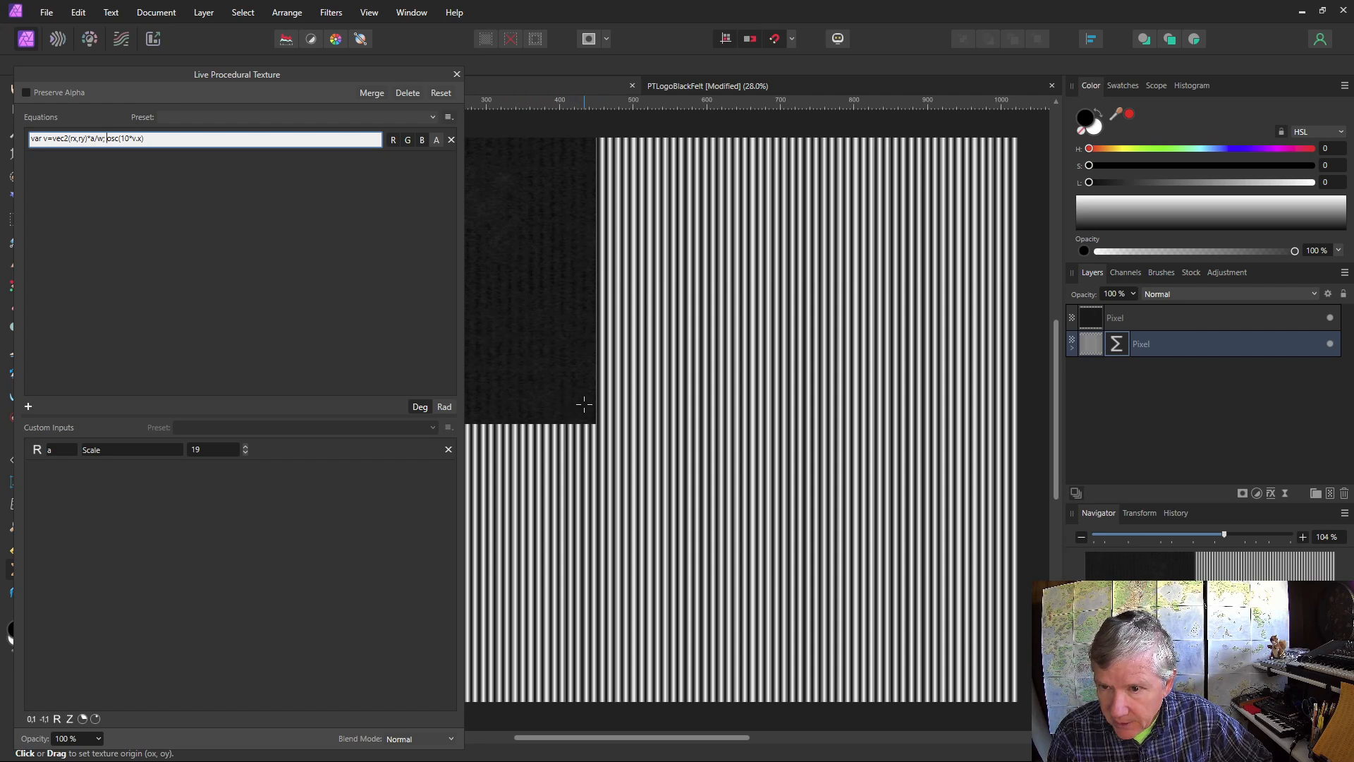
pyautogui.click(243, 452)
pyautogui.click(243, 452)
pyautogui.click(243, 451)
pyautogui.click(243, 451)
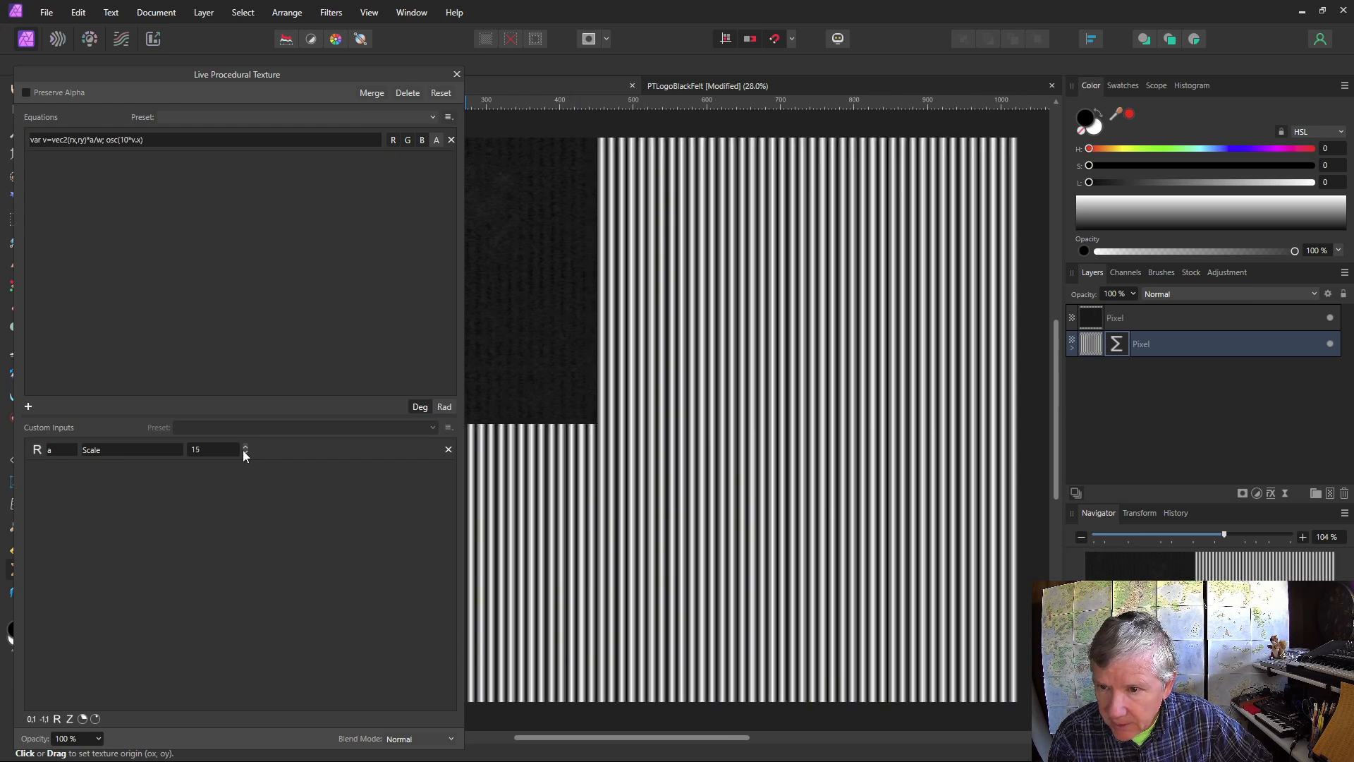
# Step: Reduce the Scale input to 14 and add a 0-to-1 custom input with variable name i and label Vertical
pyautogui.click(243, 451)
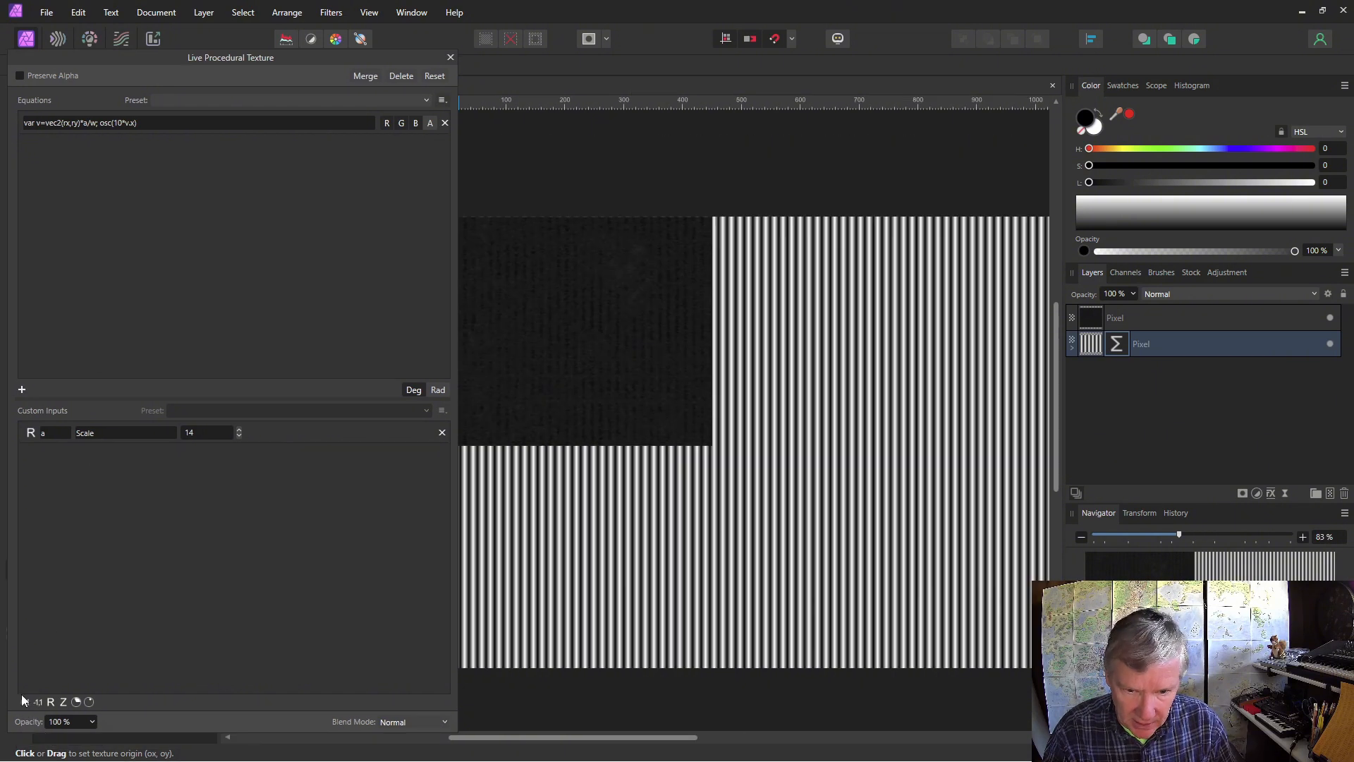
pyautogui.click(25, 702)
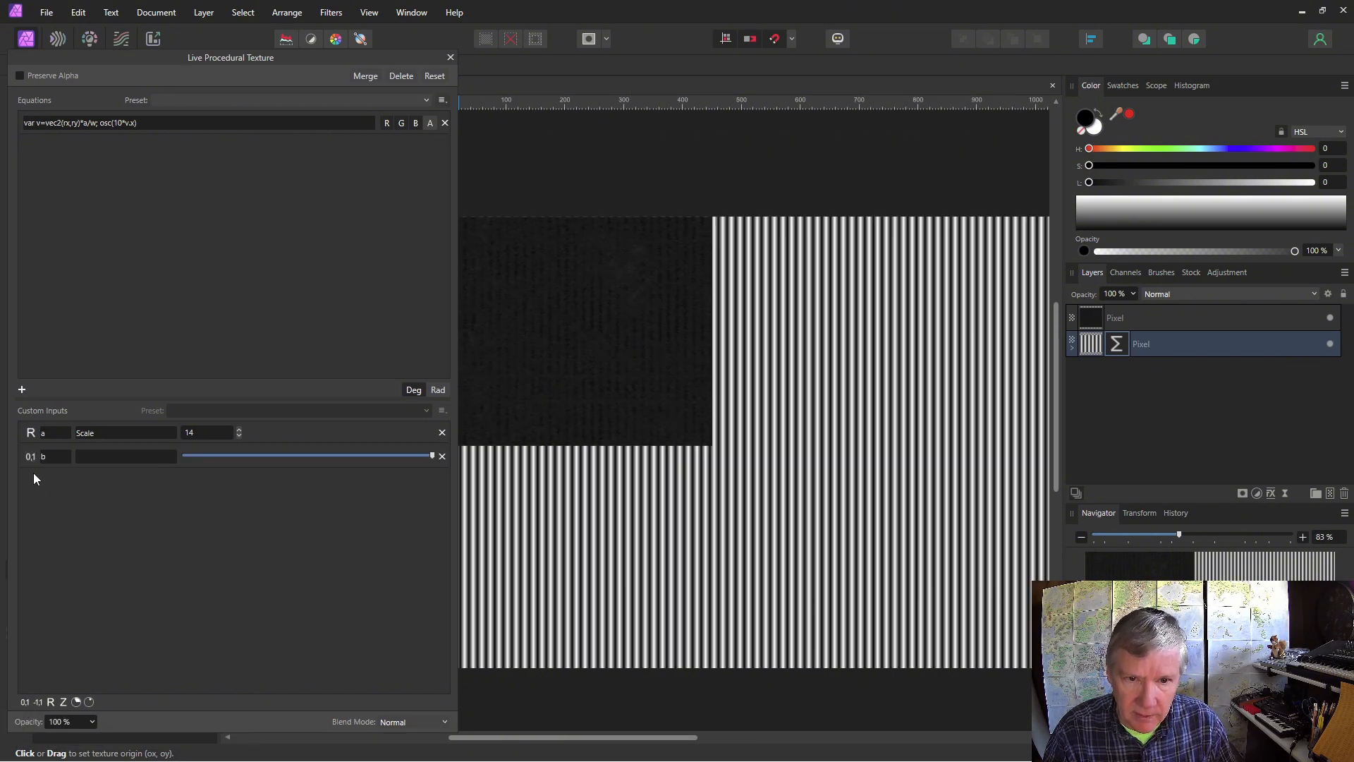
pyautogui.write('i')
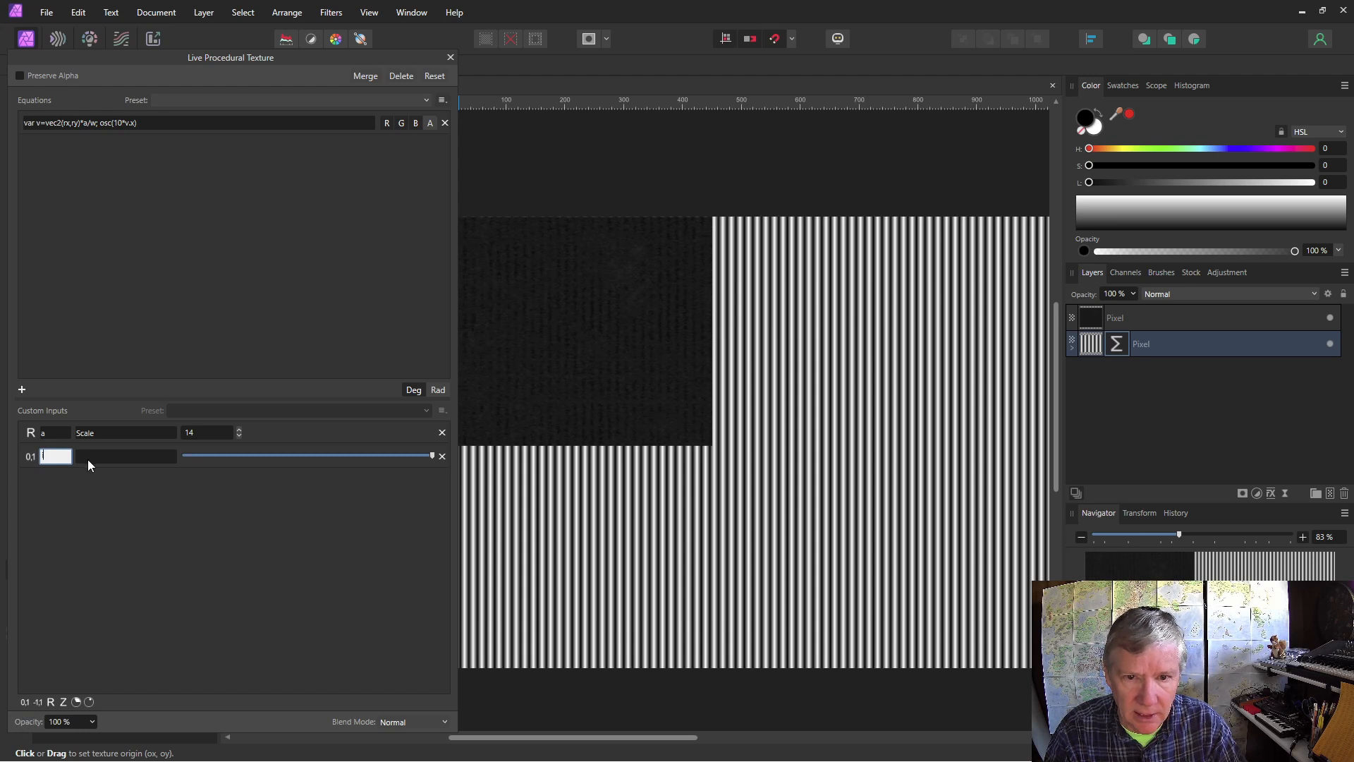
pyautogui.click(88, 457)
pyautogui.write('Vertical')
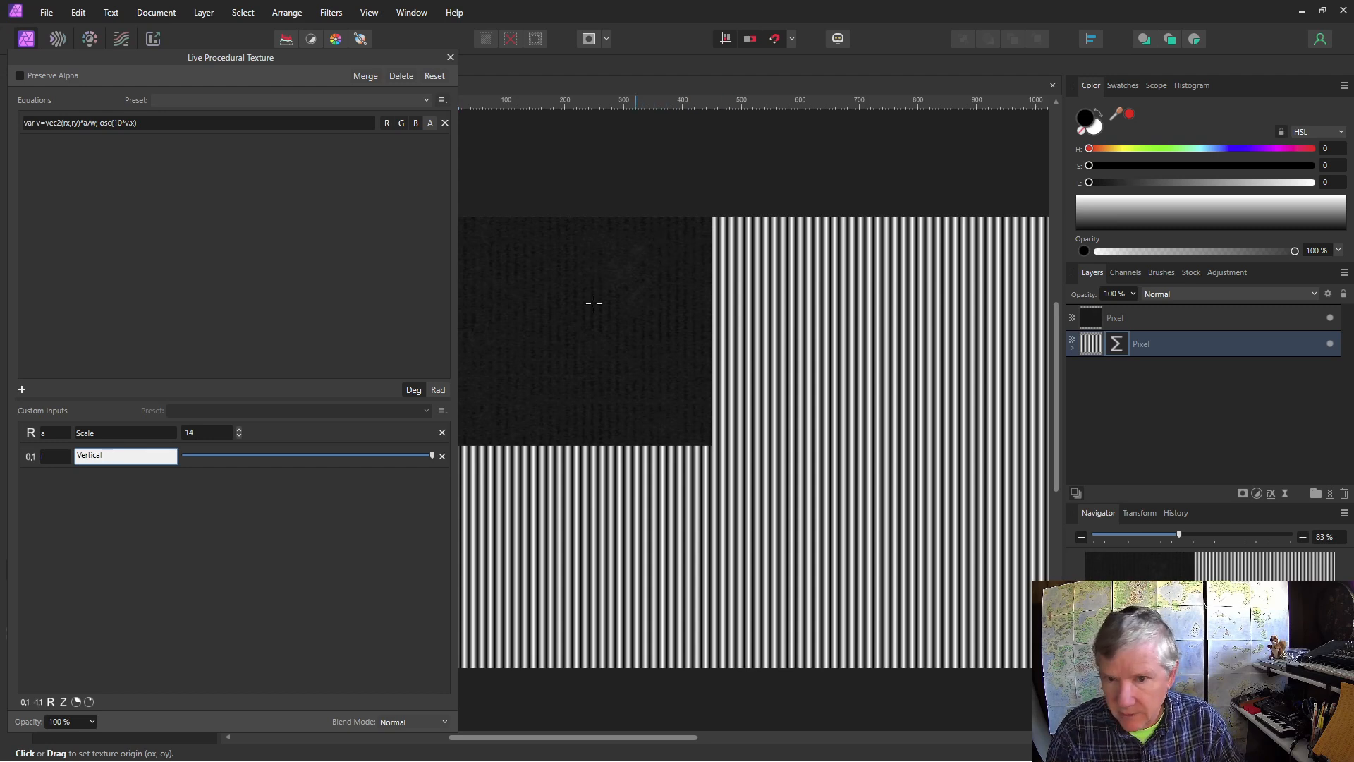
# Step: Add a -1-to-1 custom input with variable name of, then label input i Vertical and the new input Offset
pyautogui.click(38, 702)
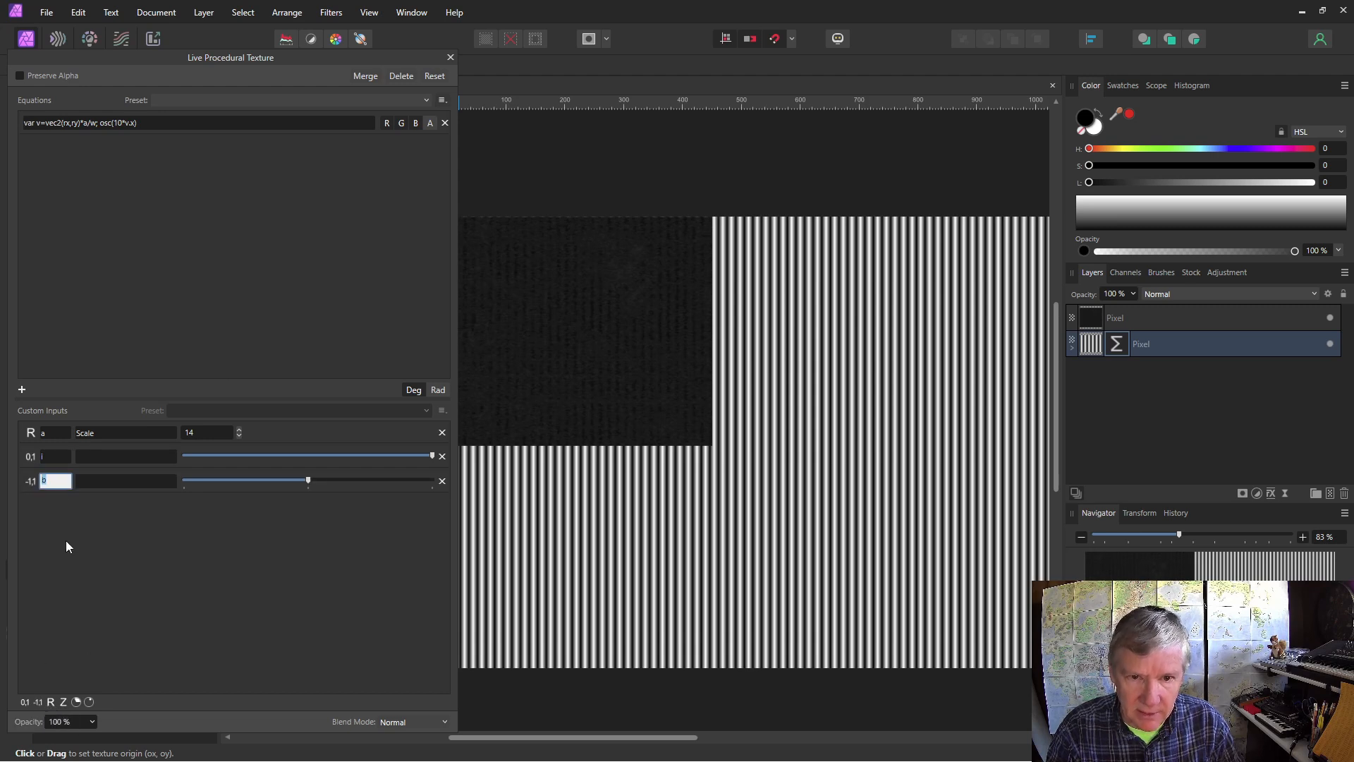
pyautogui.write('of')
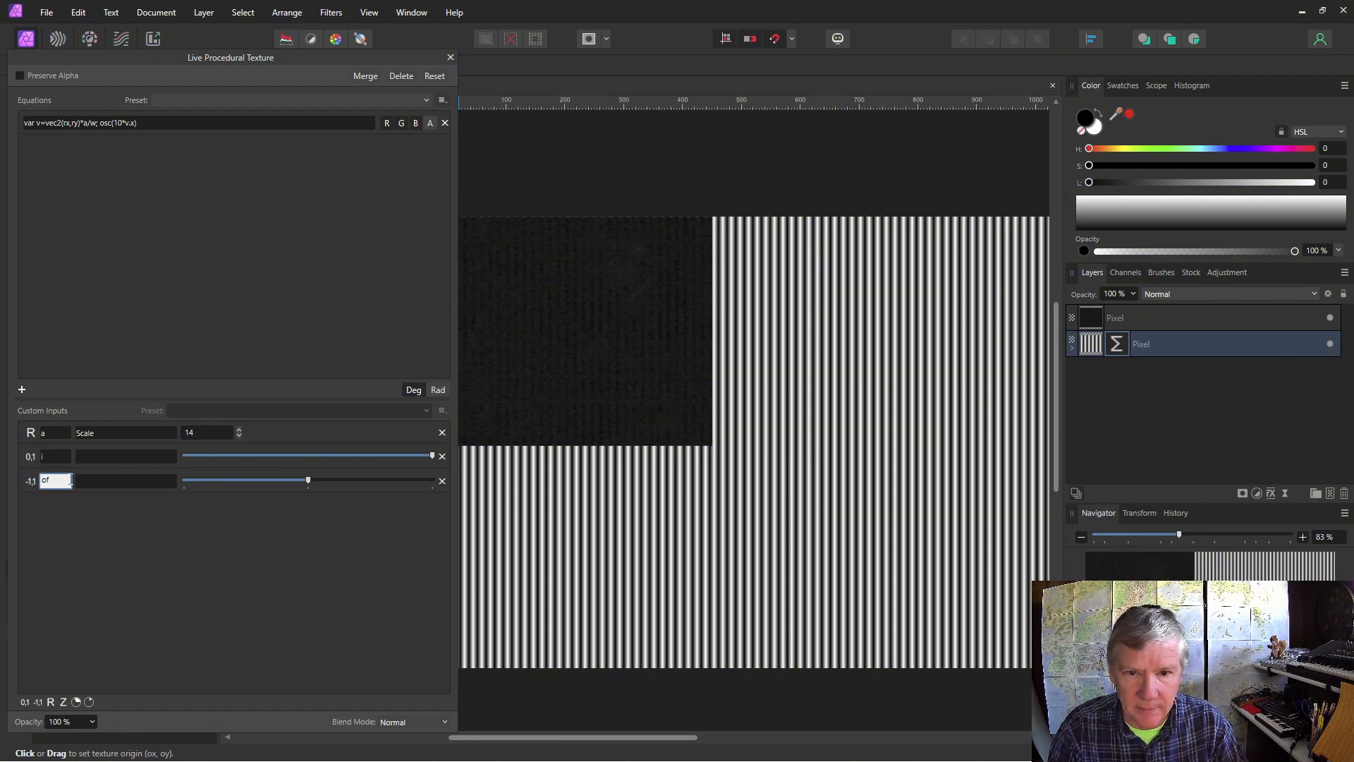
pyautogui.click(96, 457)
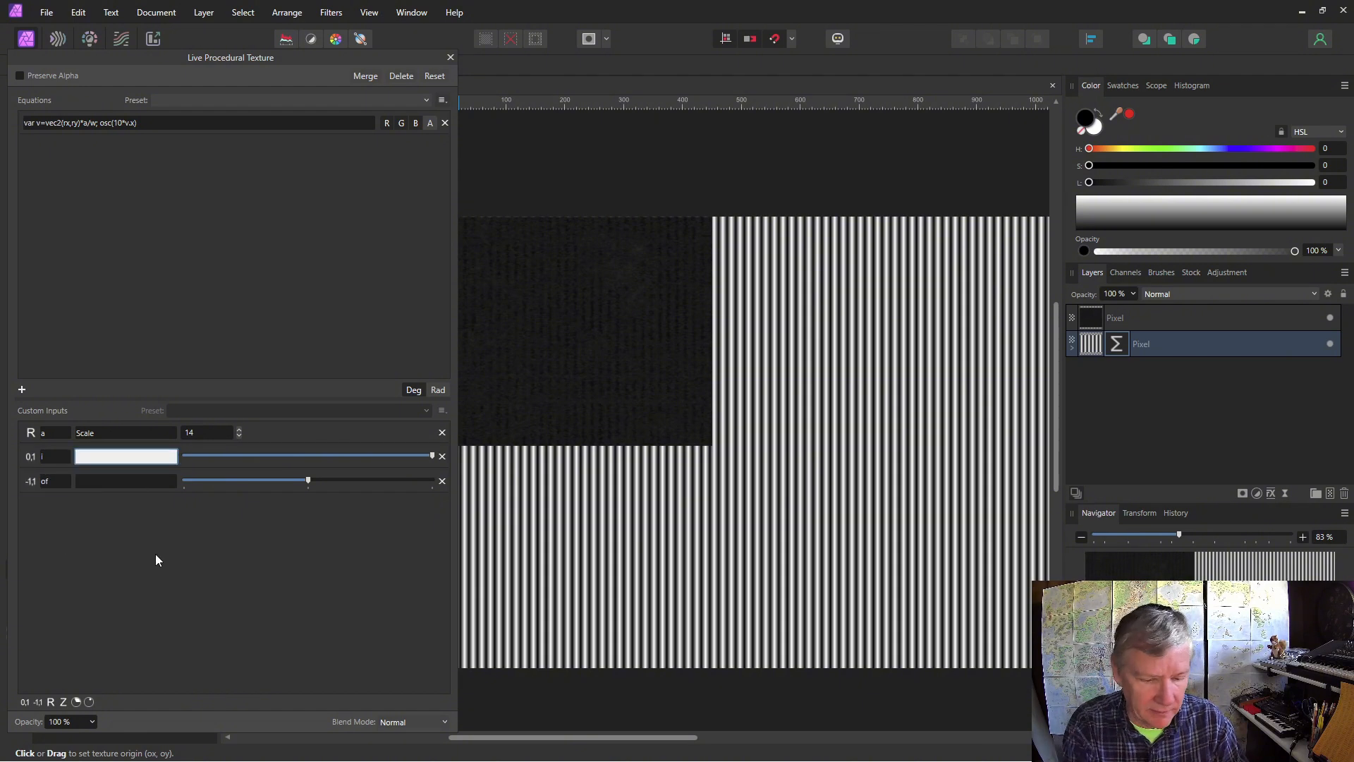
pyautogui.write('Vertic')
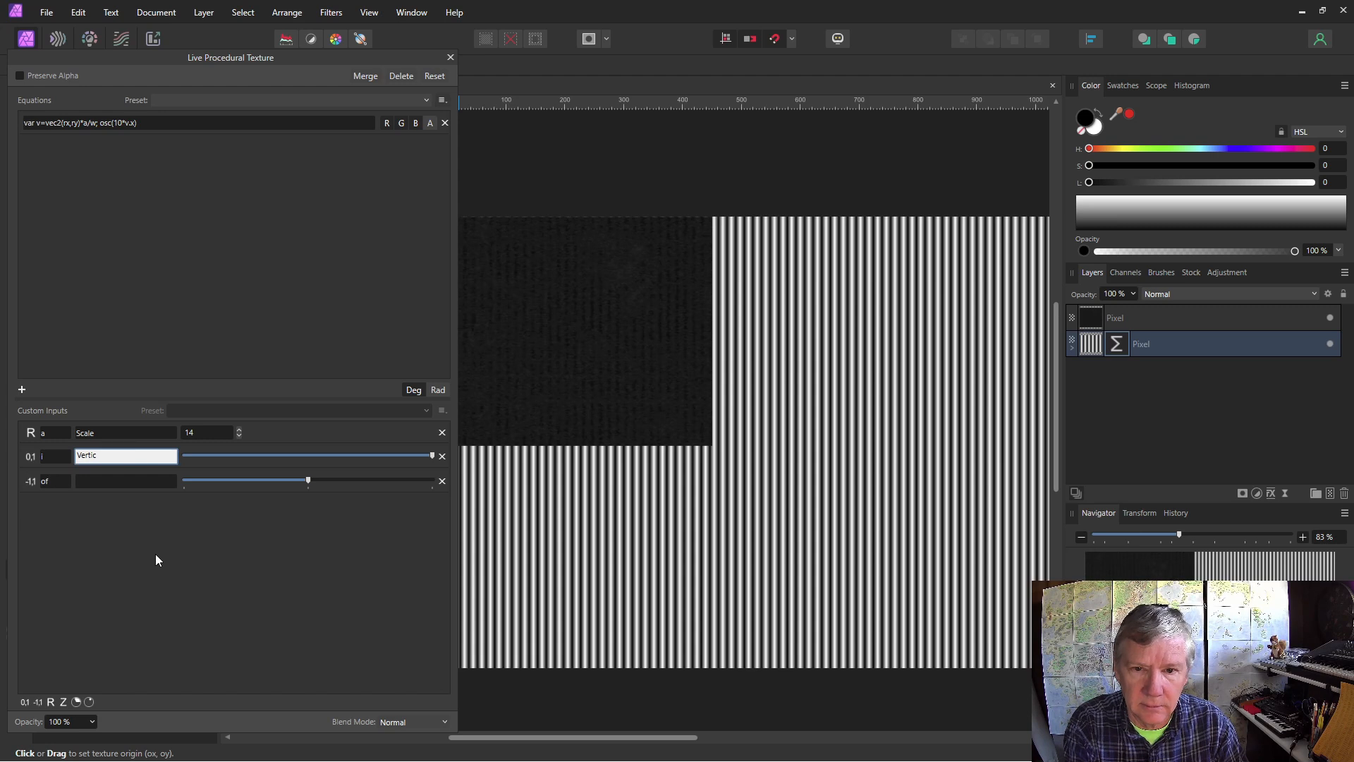
pyautogui.write('al')
pyautogui.press('Return')
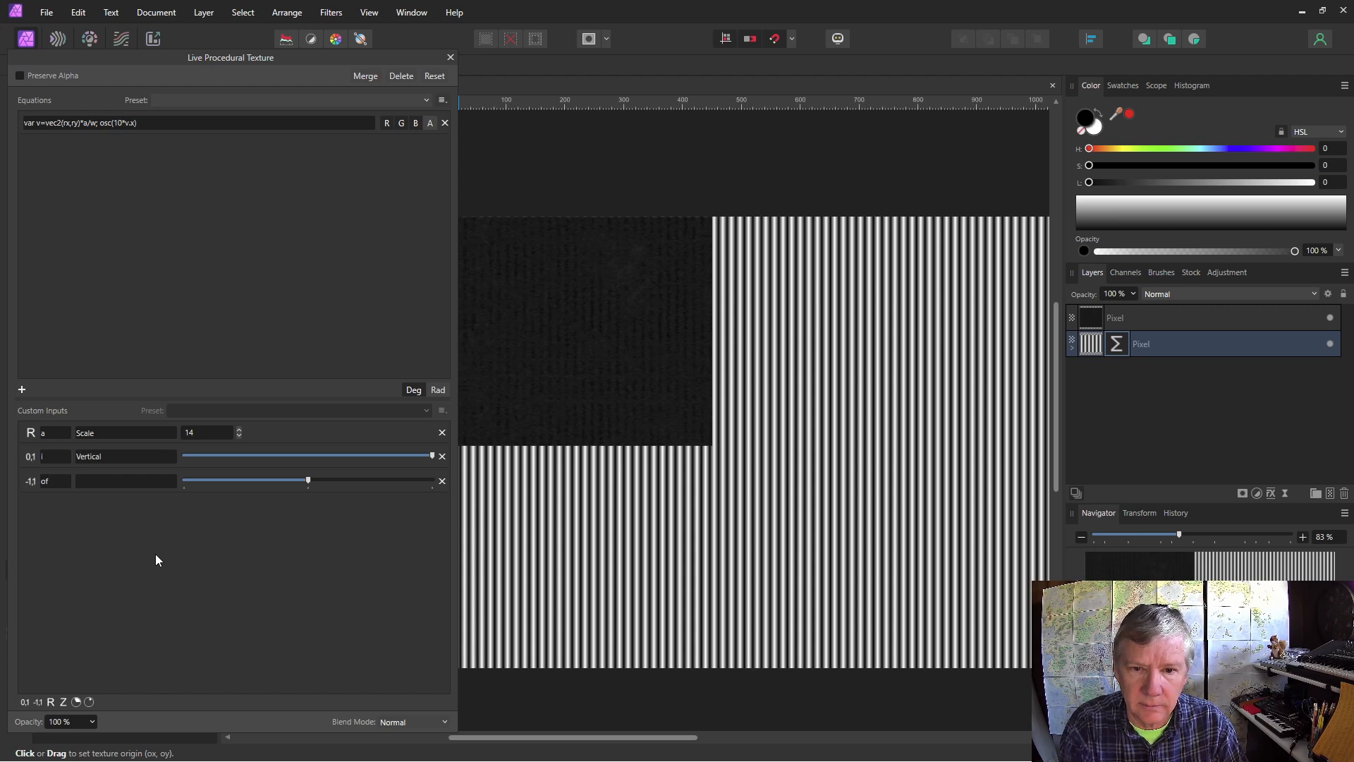
pyautogui.click(152, 482)
pyautogui.write('Offset')
pyautogui.press('Return')
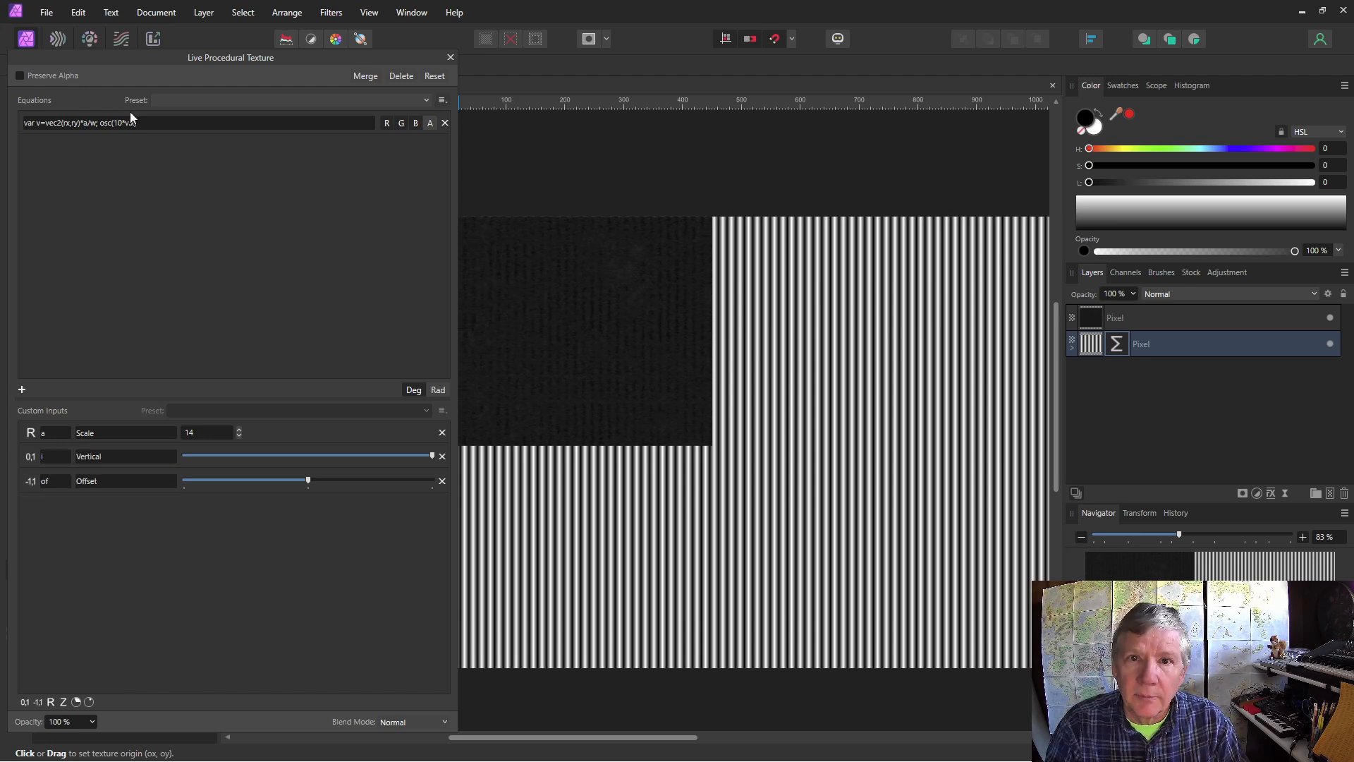
# Step: Multiply the oscillator by i and add of, so the equation ends in i*osc(10*v.x)+of
pyautogui.click(102, 123)
pyautogui.click(102, 123)
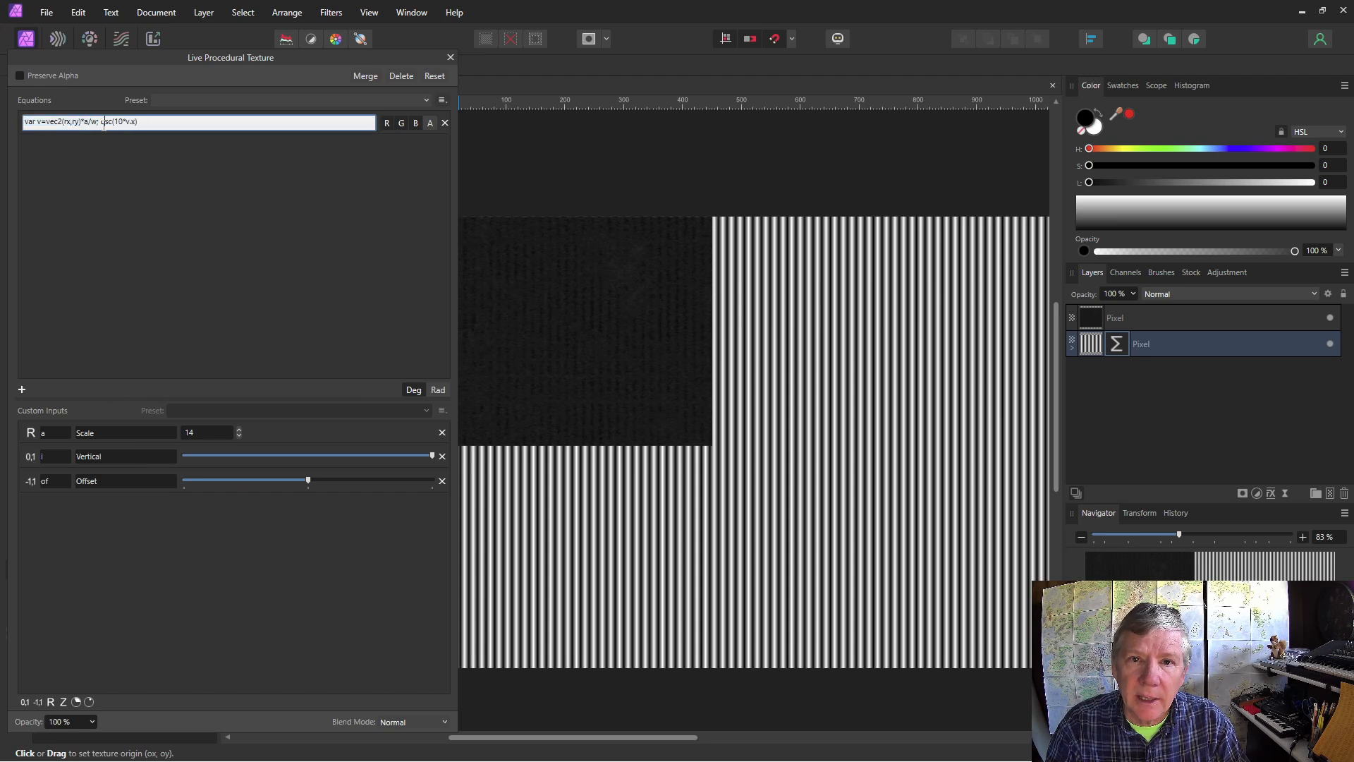
pyautogui.write('i*')
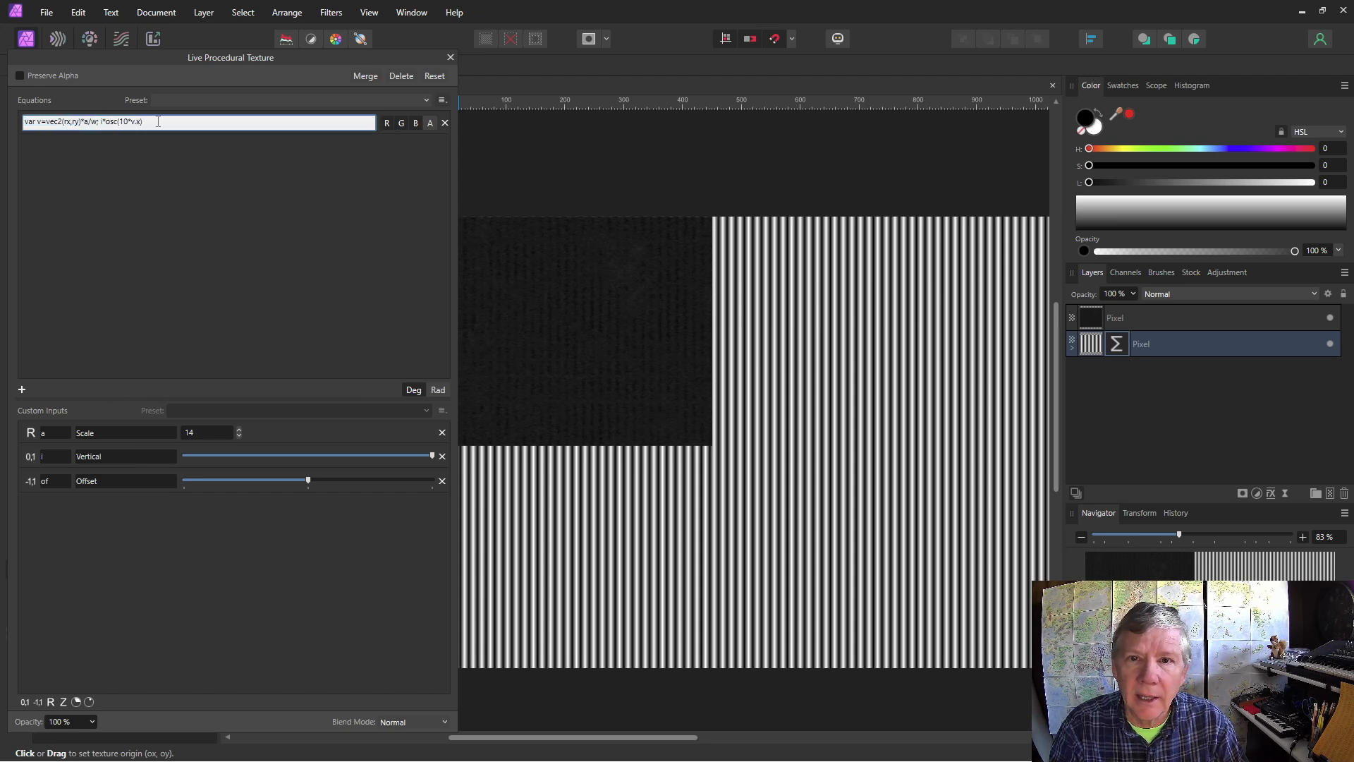
pyautogui.press('End')
pyautogui.write('+of')
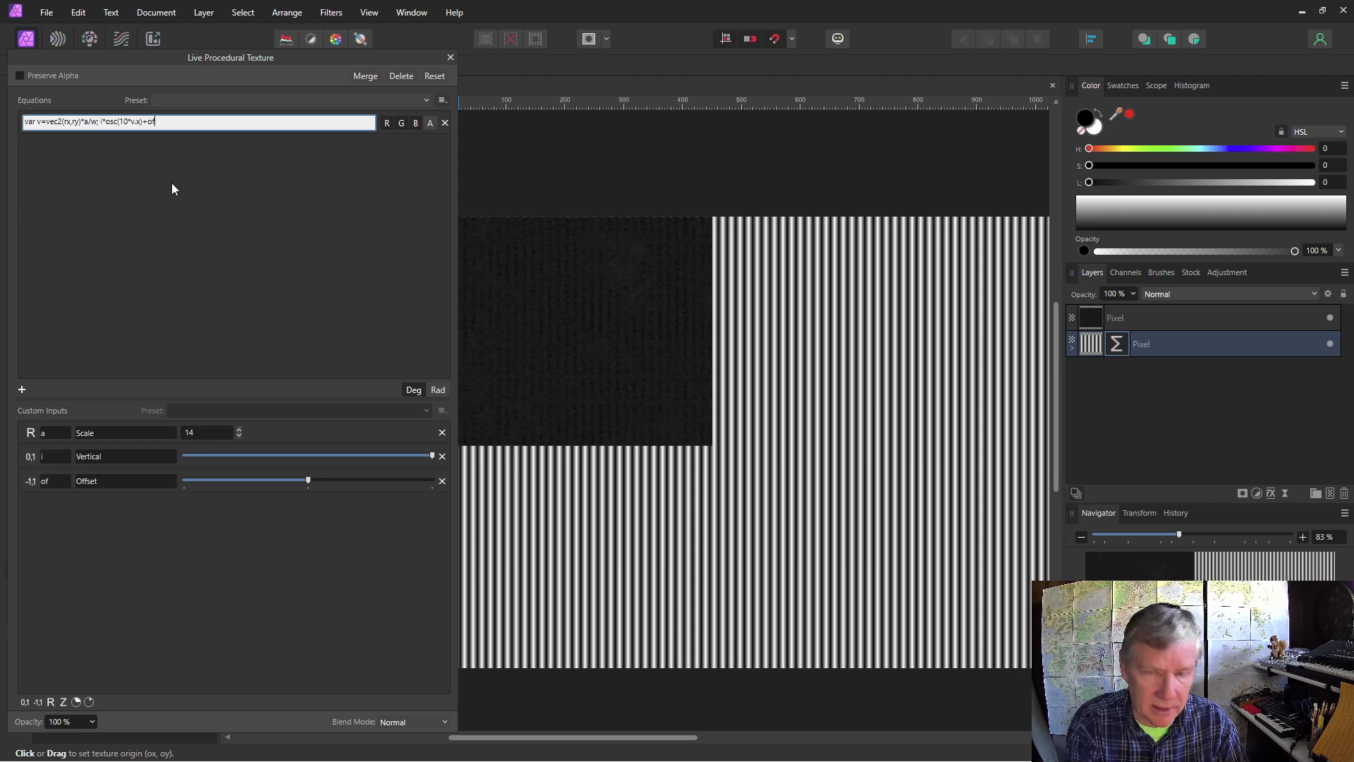
pyautogui.press('Return')
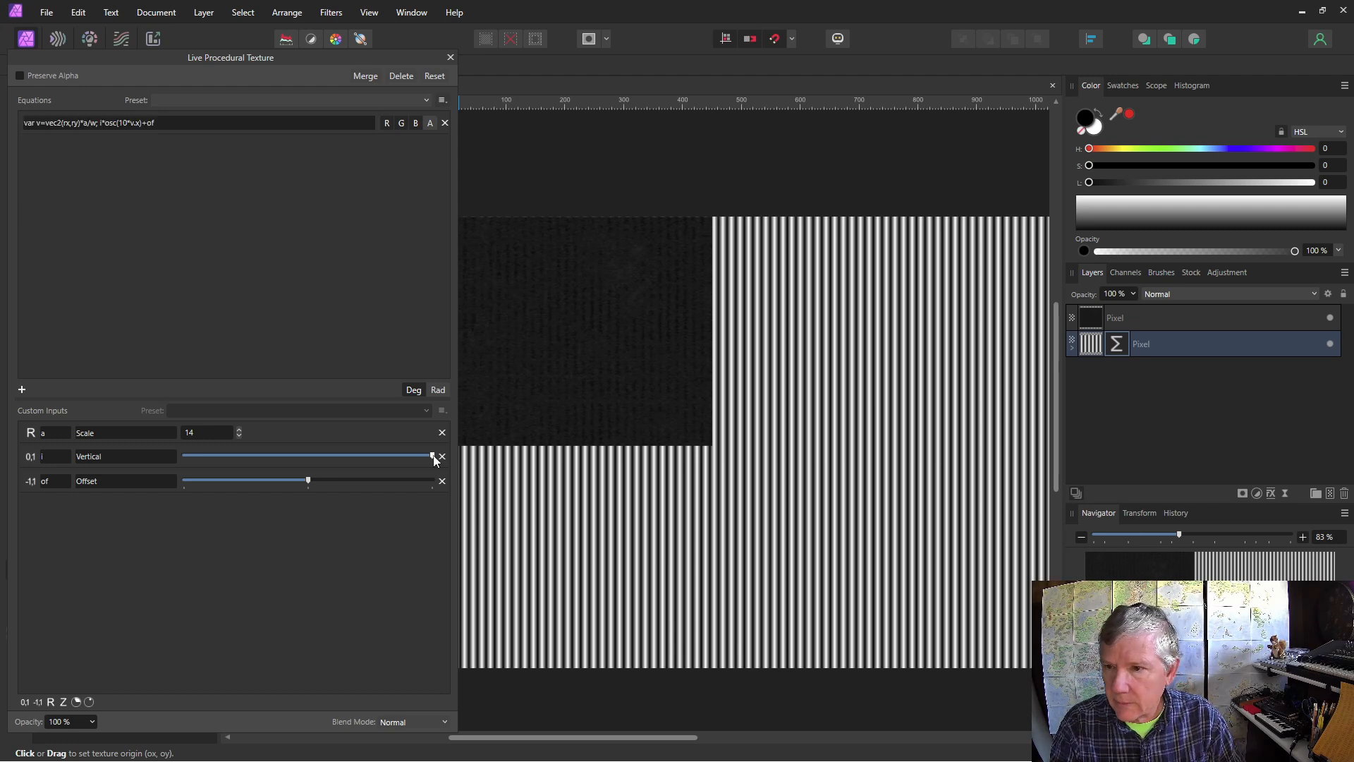
# Step: Lower Vertical to about an eighth of its range and set Offset slightly above centre to match the felt patch's dark tone
pyautogui.moveTo(434, 459); pyautogui.dragTo(313, 485)
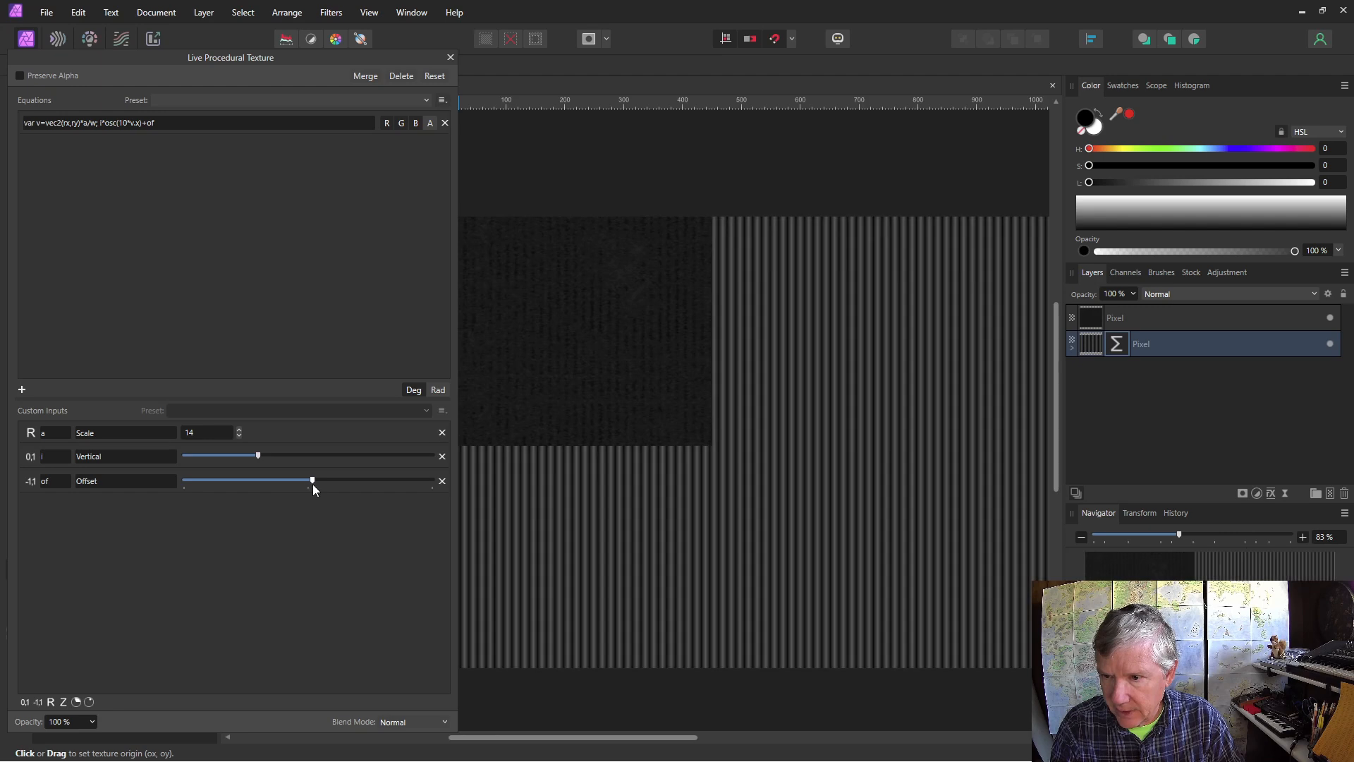
pyautogui.moveTo(671, 737); pyautogui.dragTo(653, 737)
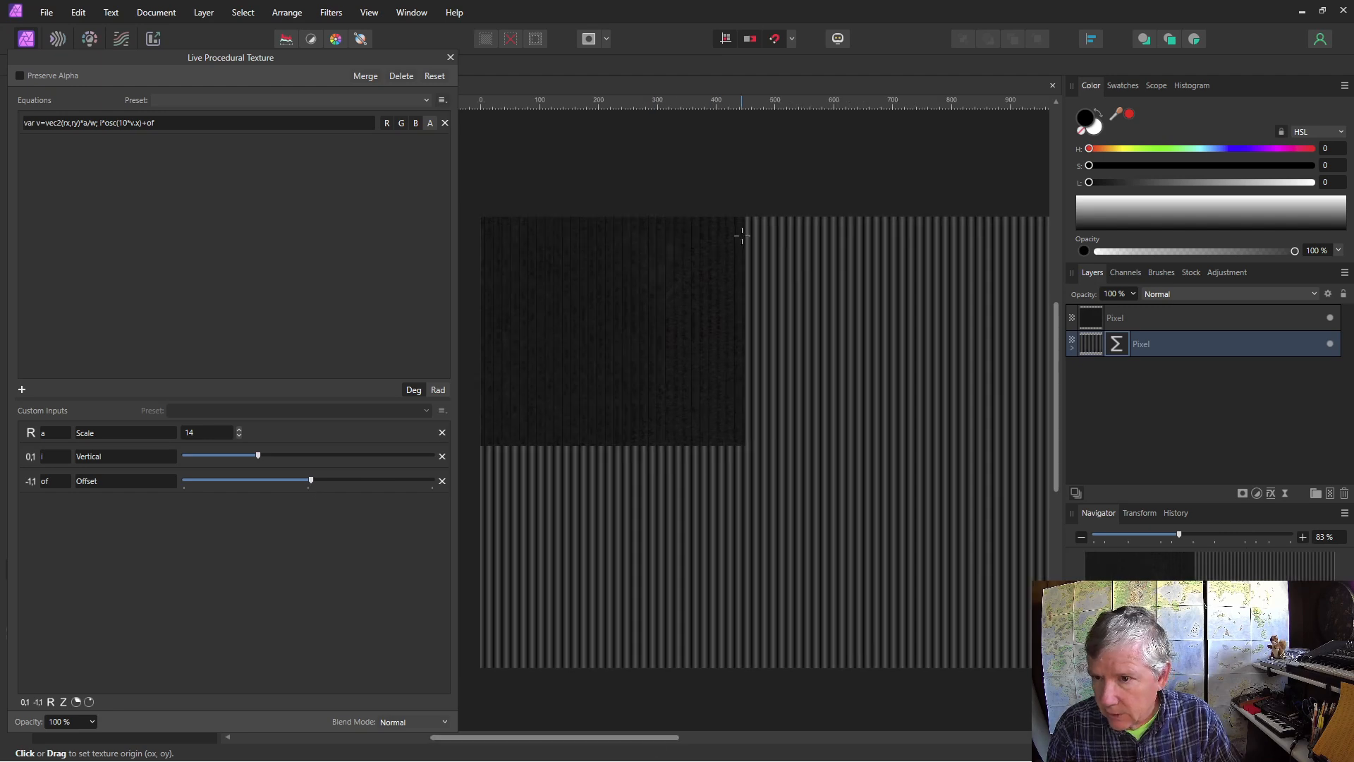
pyautogui.click(1090, 319)
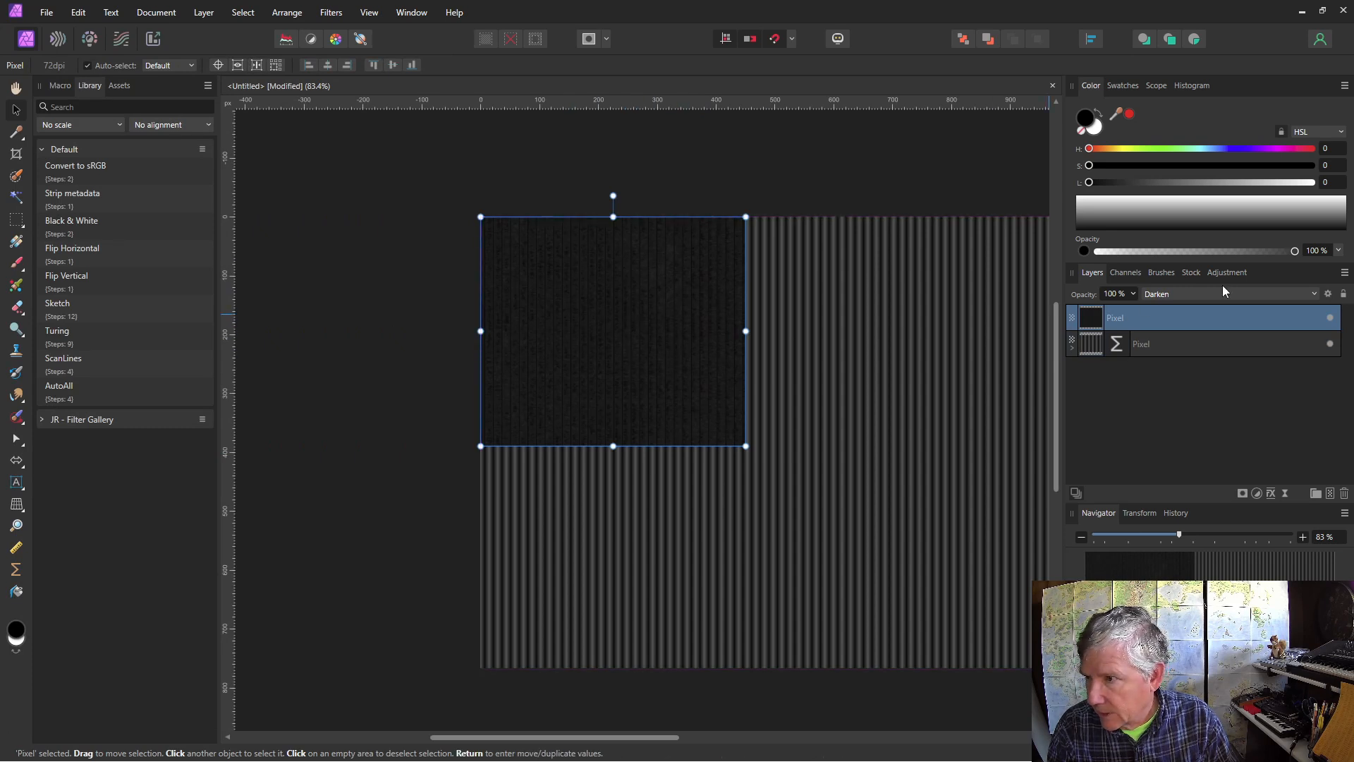
pyautogui.click(1122, 350)
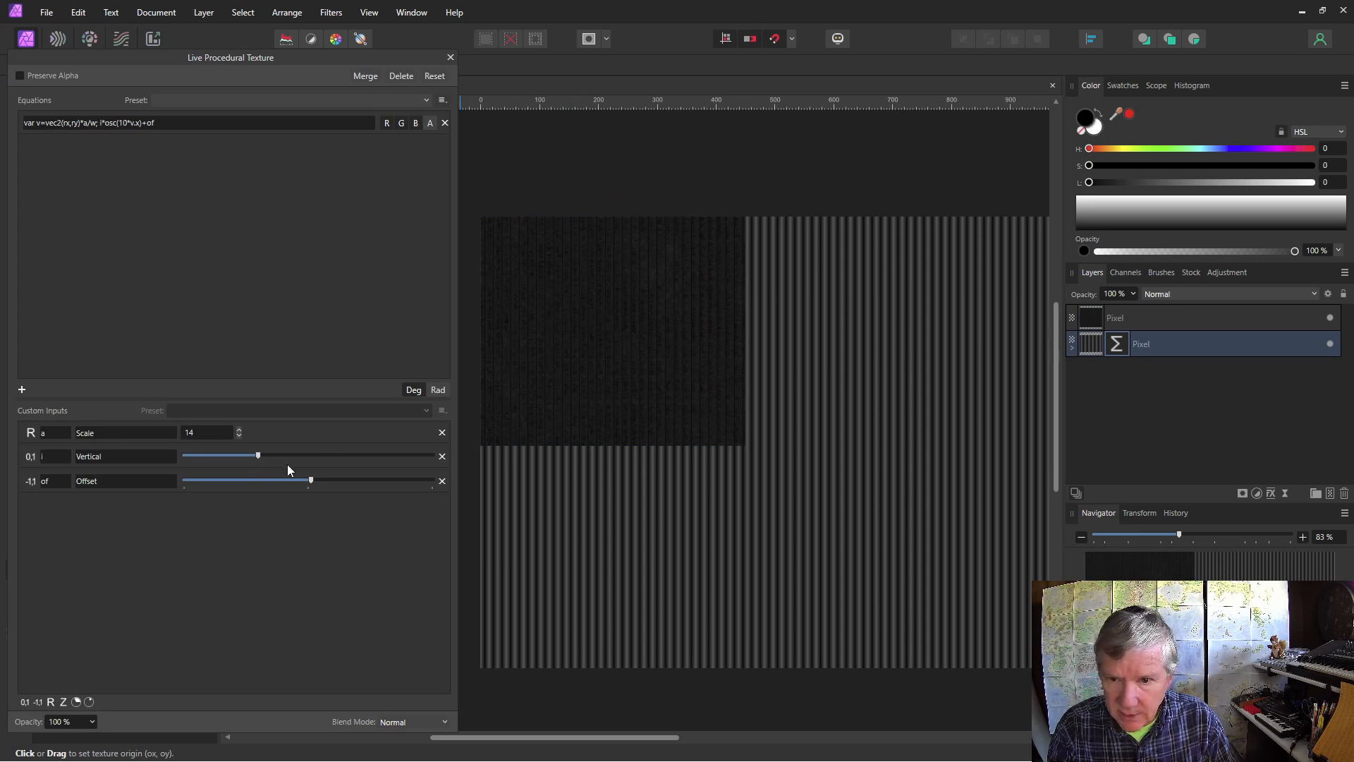
pyautogui.moveTo(311, 482); pyautogui.dragTo(212, 456)
pyautogui.moveTo(300, 482); pyautogui.dragTo(317, 482)
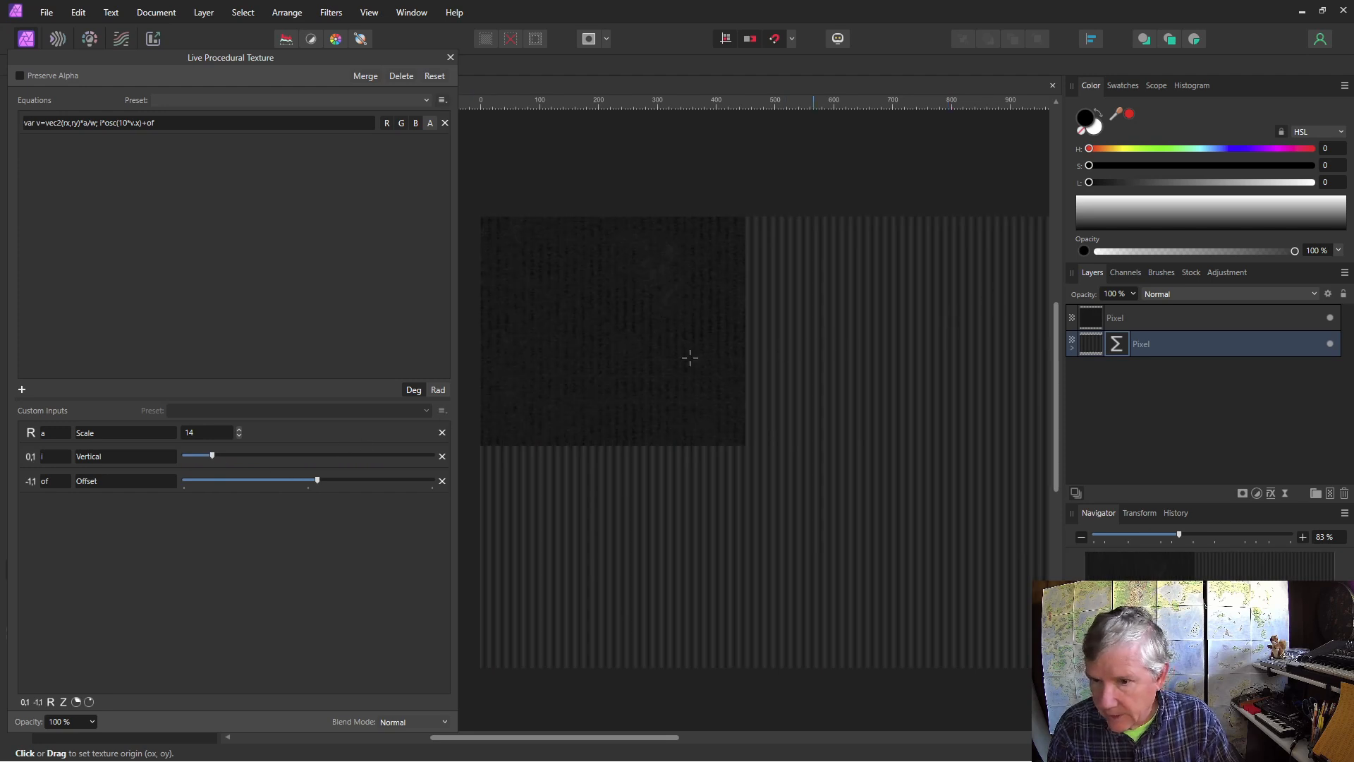
# Step: Examine the wave profile of the stripes up close beside the felt patch
pyautogui.scroll(2, 773, 305)
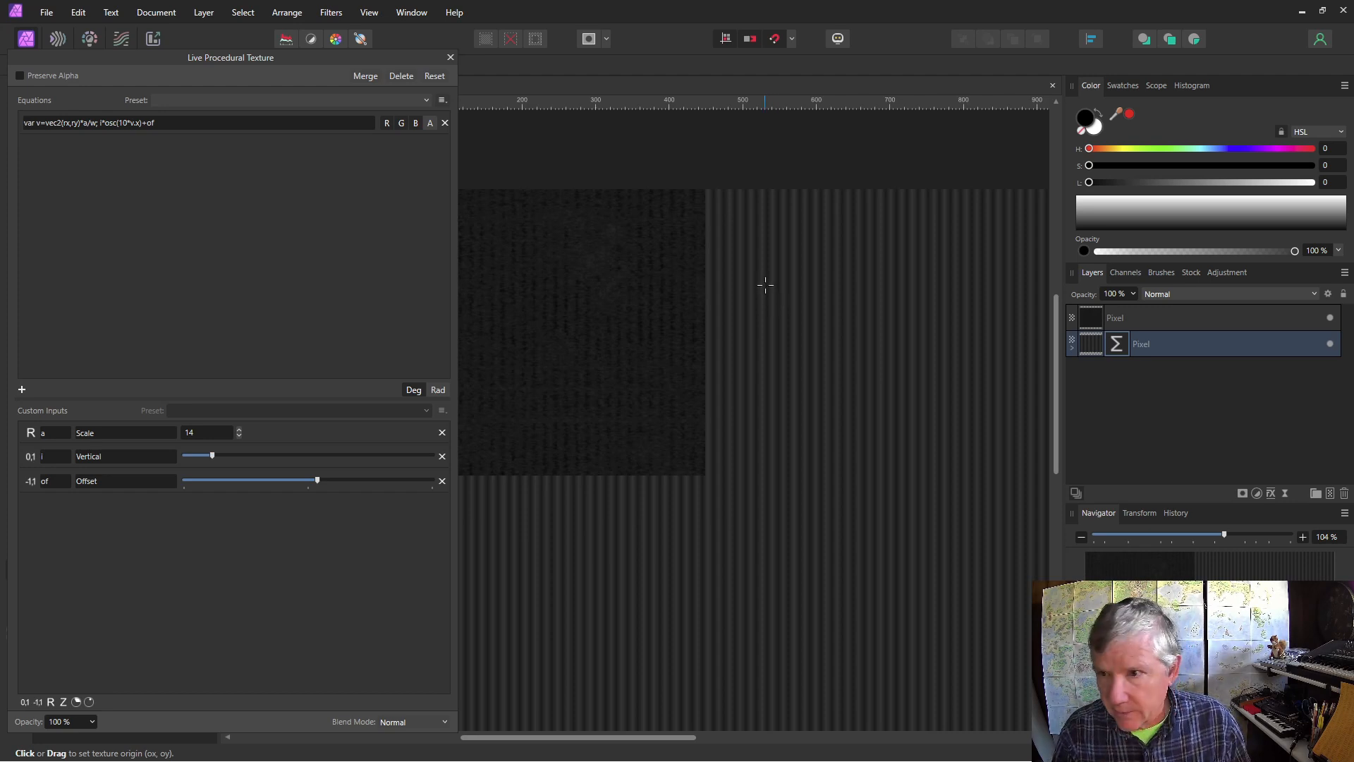
pyautogui.scroll(5, 765, 284)
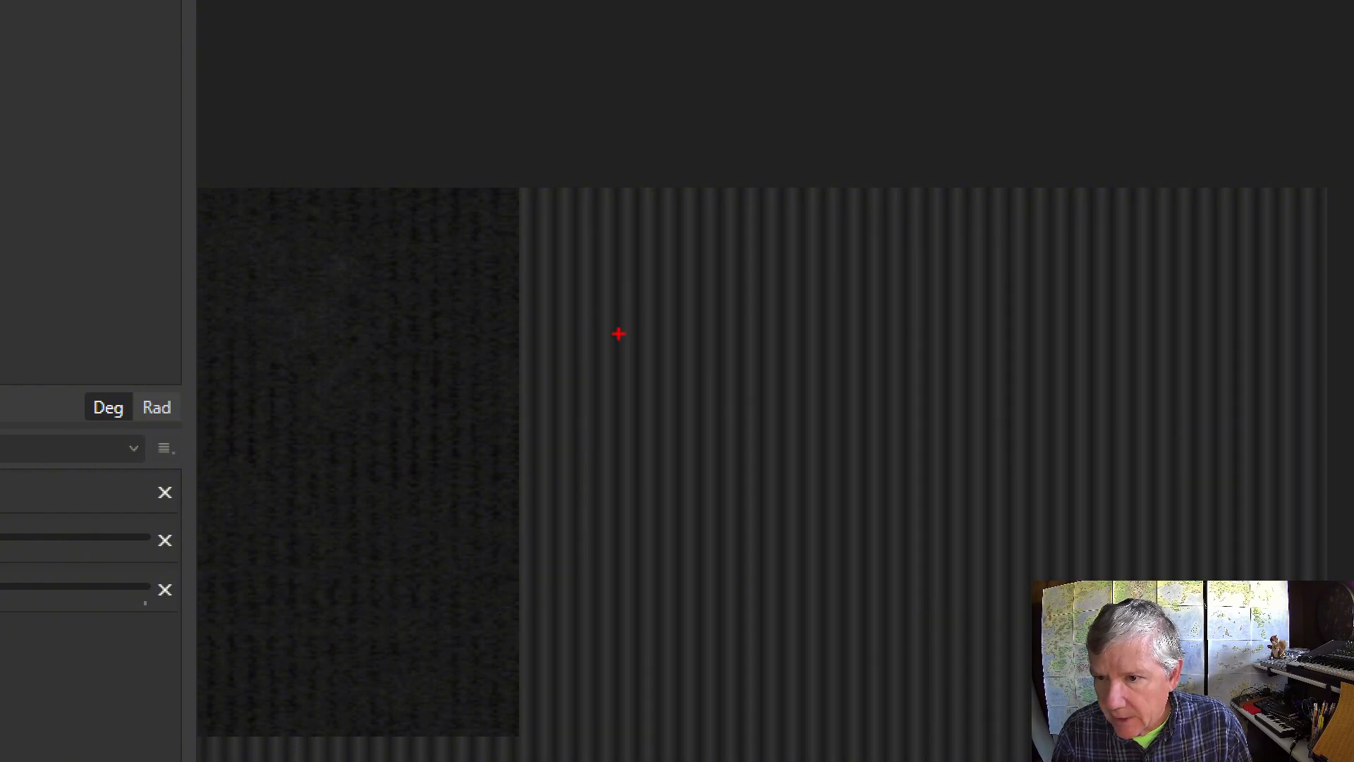
pyautogui.moveTo(619, 334)
pyautogui.mouseDown()
pyautogui.moveTo(658, 343)
pyautogui.moveTo(698, 348)
pyautogui.mouseUp()
pyautogui.moveTo(757, 322)
pyautogui.mouseDown()
pyautogui.moveTo(762, 340)
pyautogui.moveTo(790, 309)
pyautogui.moveTo(816, 333)
pyautogui.mouseUp()
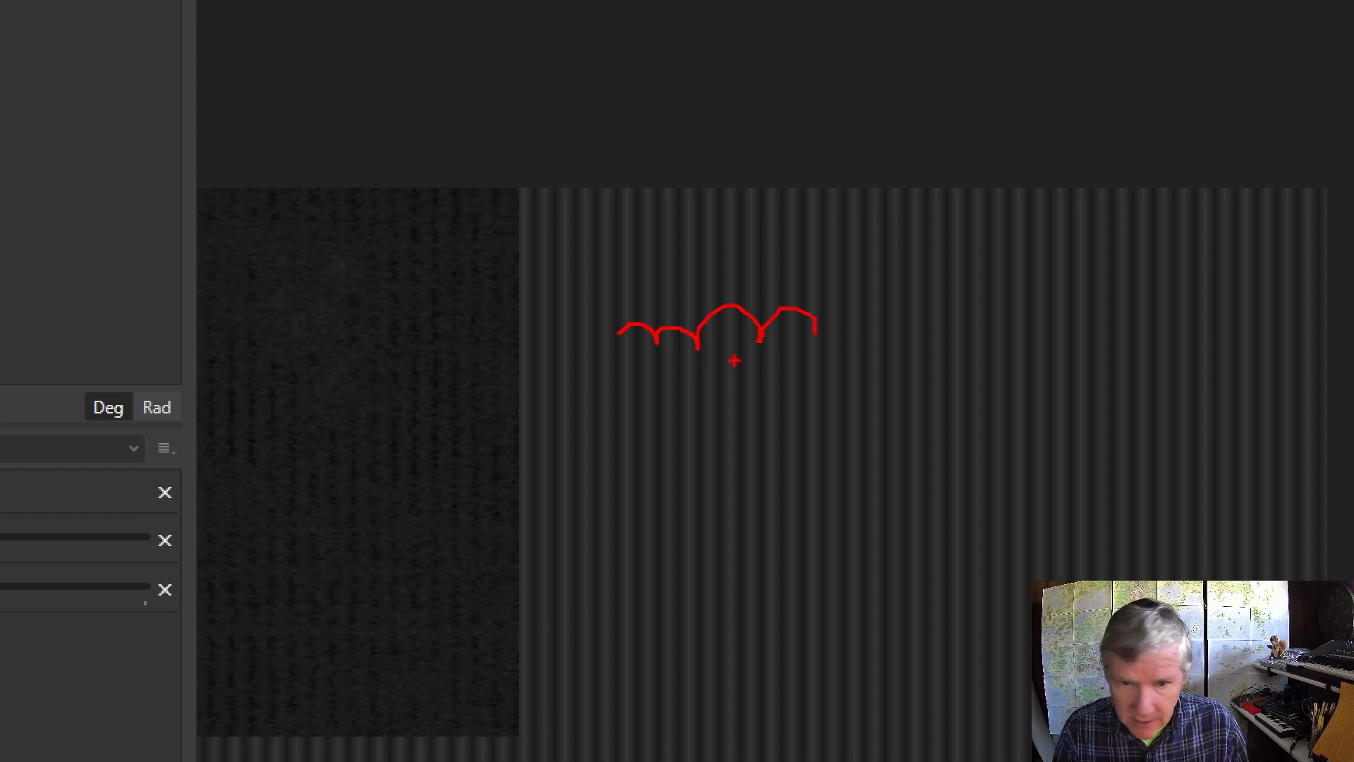
pyautogui.press('Escape')
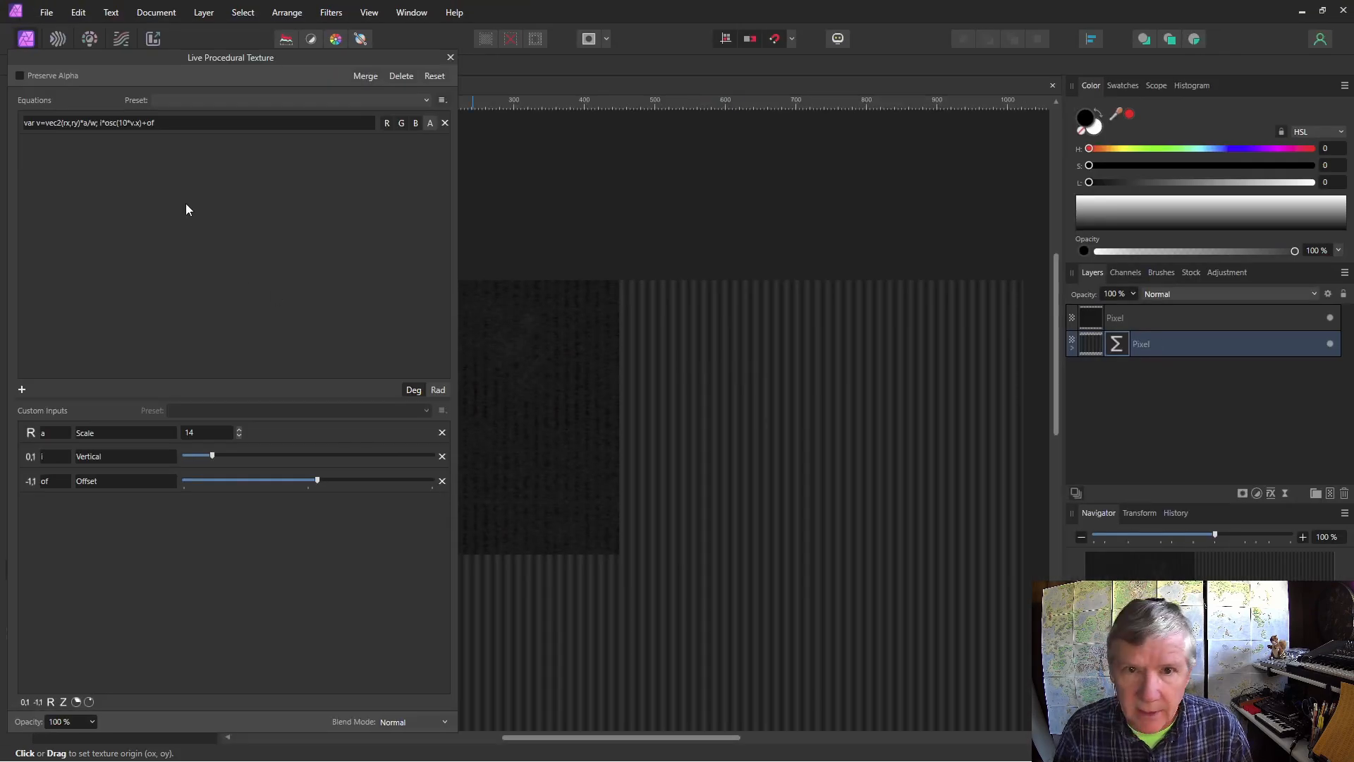
# Step: Replace the osc function with oscsq in the equation and check the resulting stripes up close
pyautogui.click(115, 124)
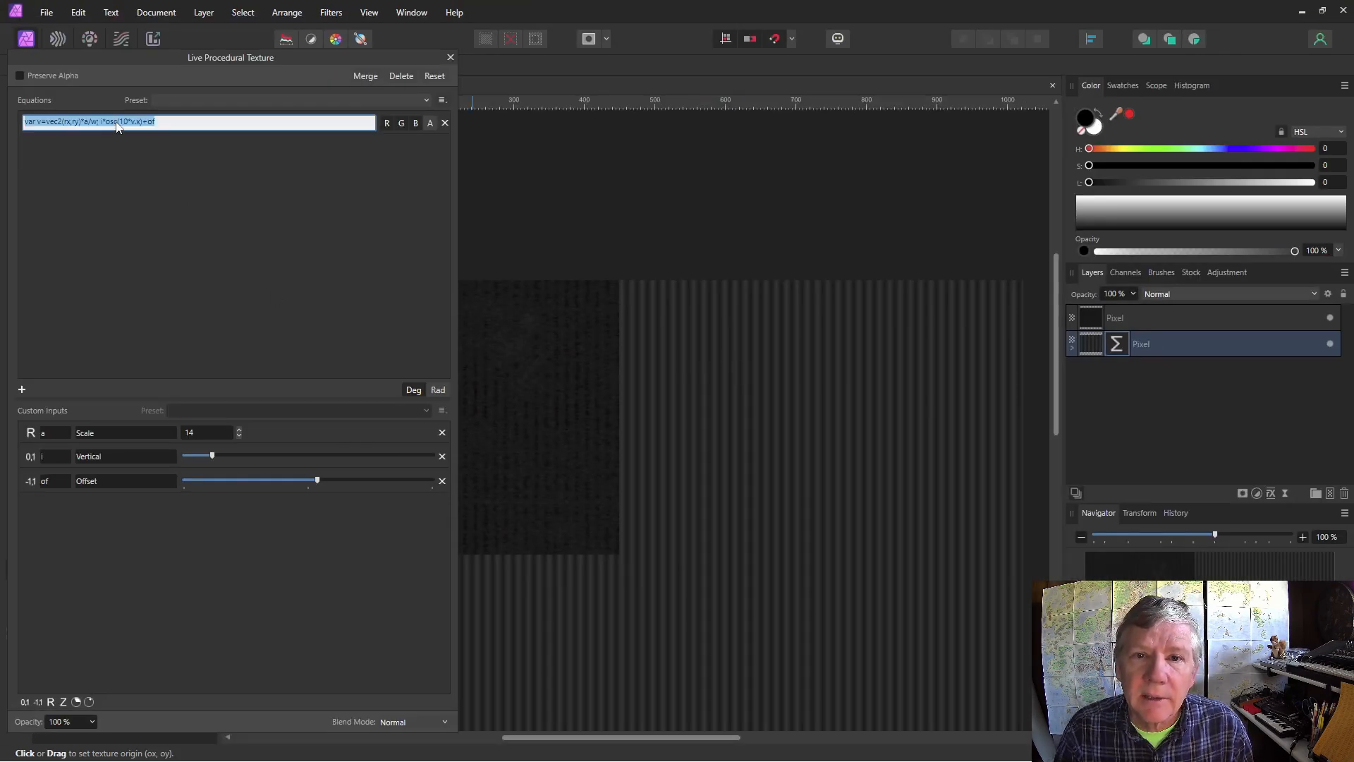
pyautogui.click(117, 122)
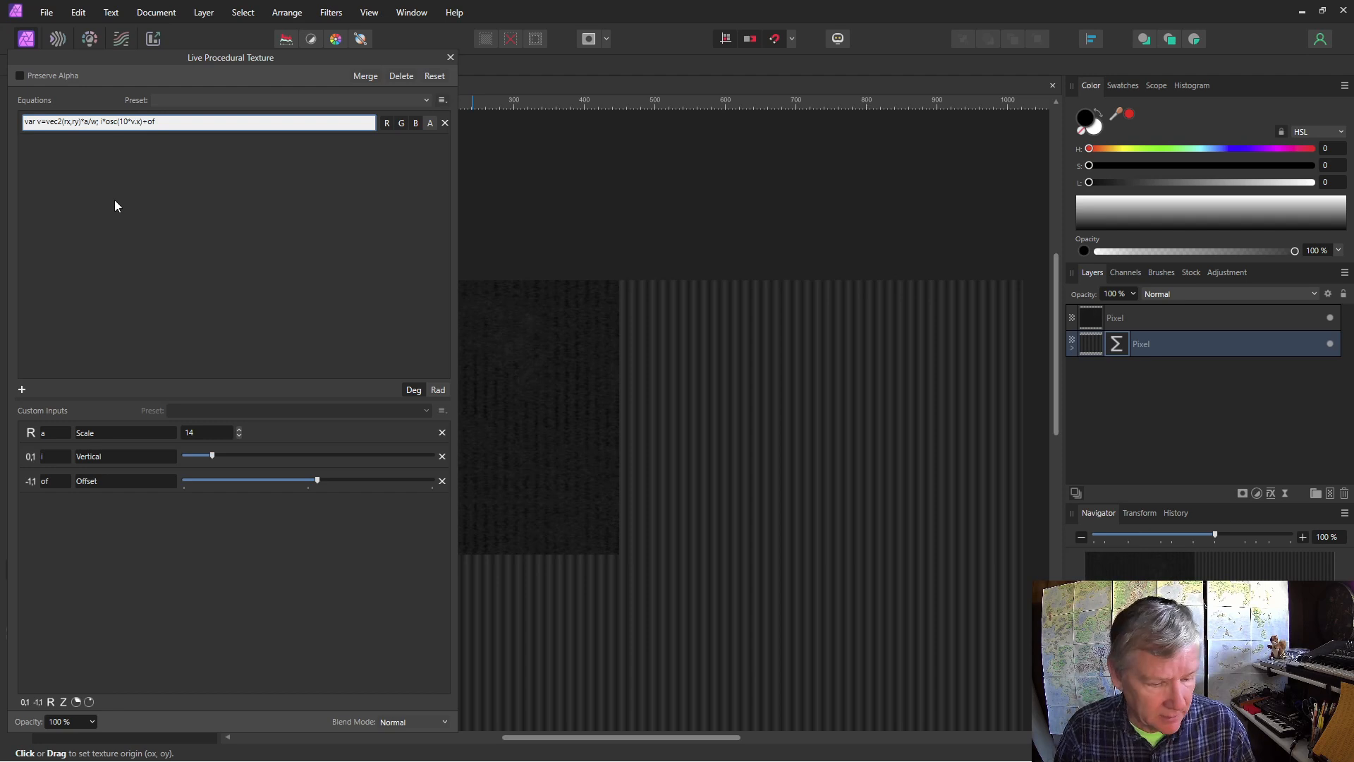
pyautogui.write('sq')
pyautogui.press('Return')
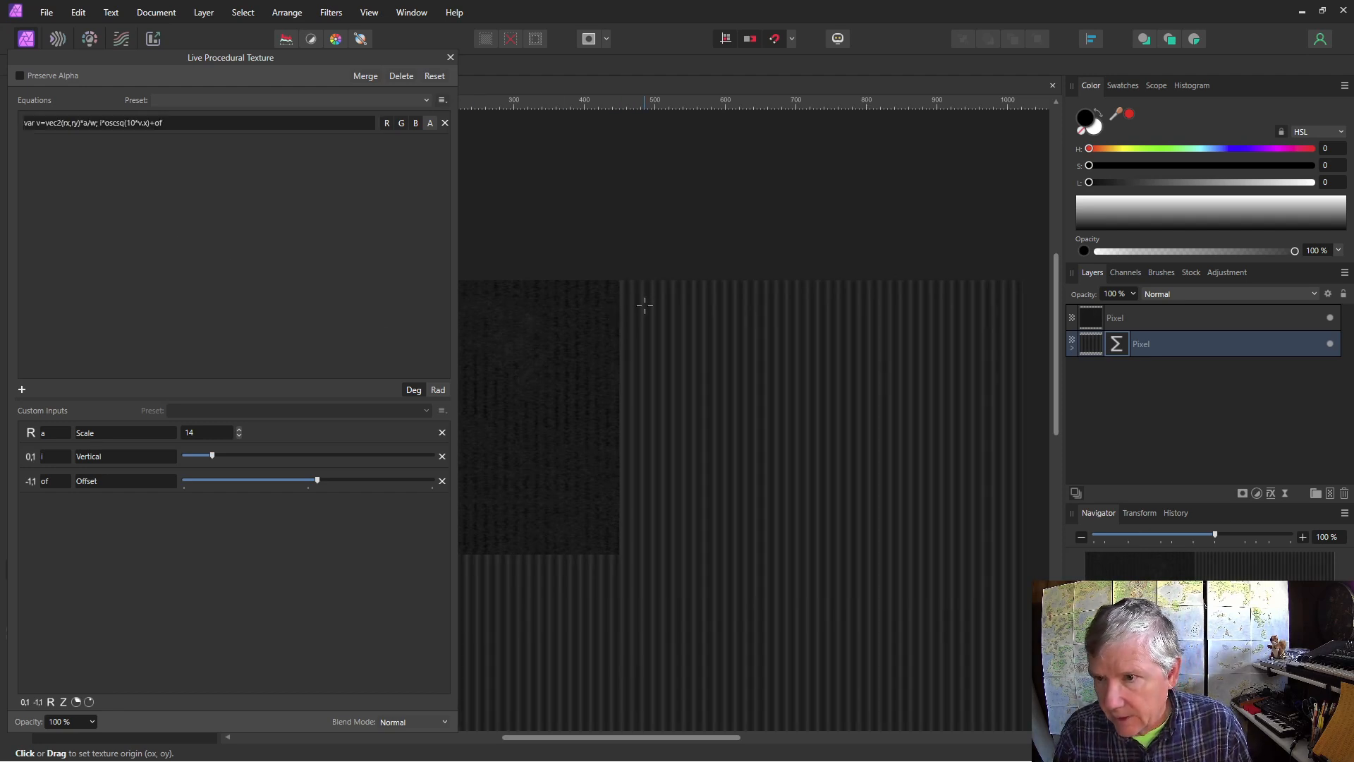
pyautogui.scroll(5, 697, 337)
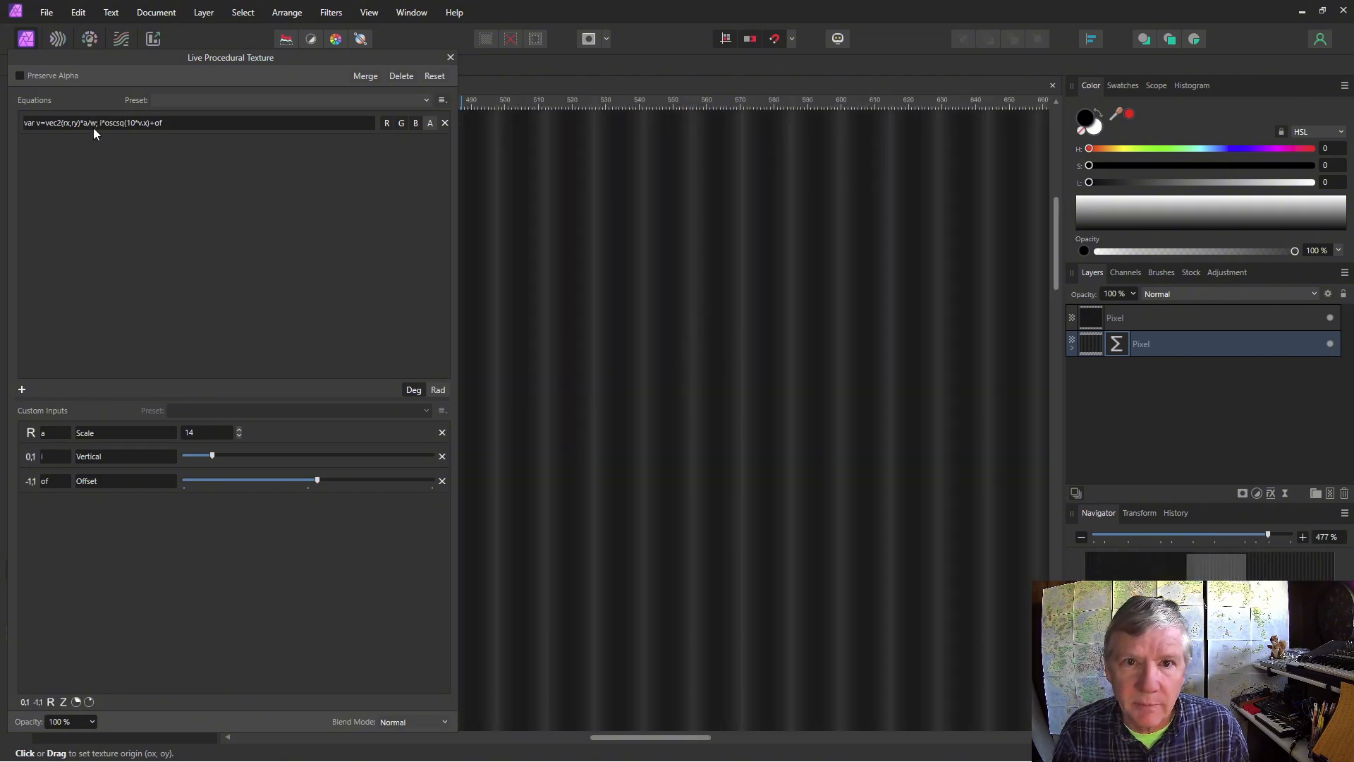
# Step: Replace oscsq with oscsqi in the equation and compare the stripes with the felt patch
pyautogui.click(123, 127)
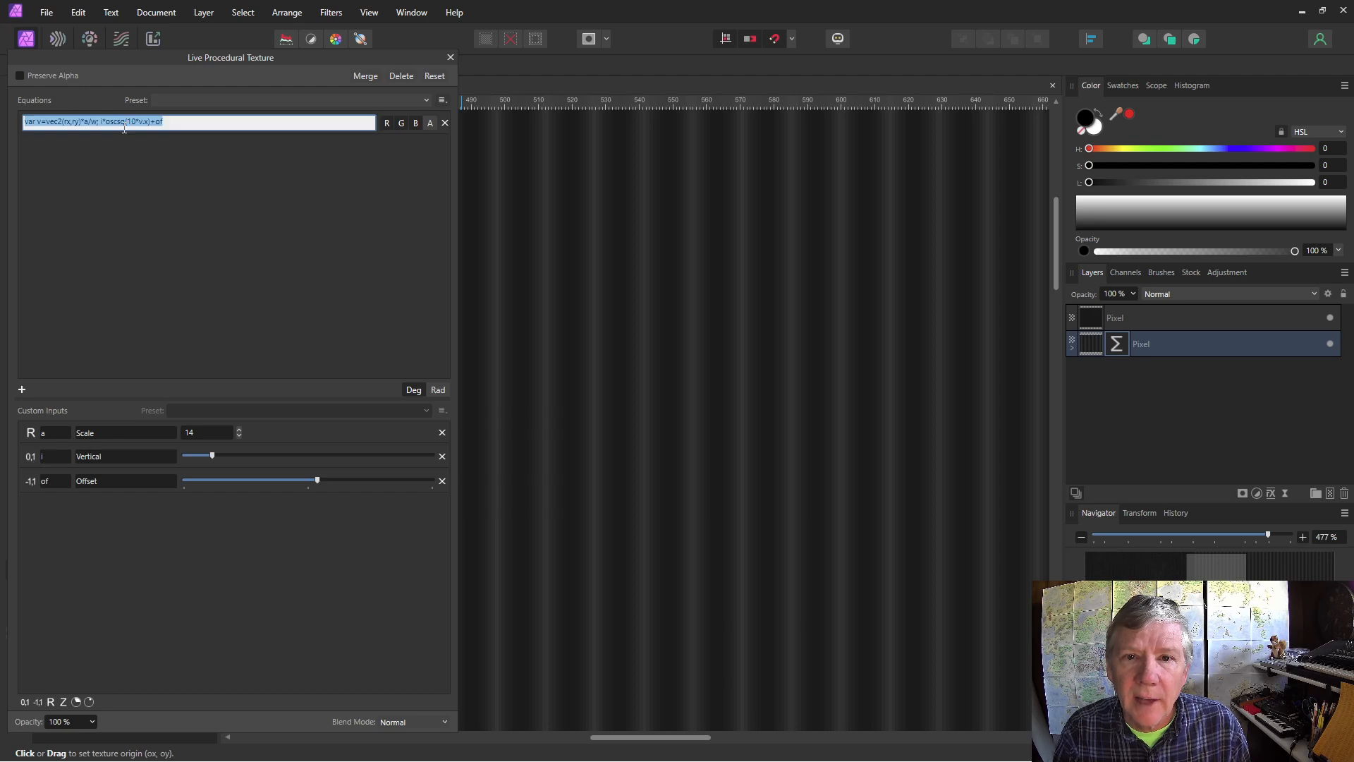
pyautogui.click(124, 127)
pyautogui.write('i')
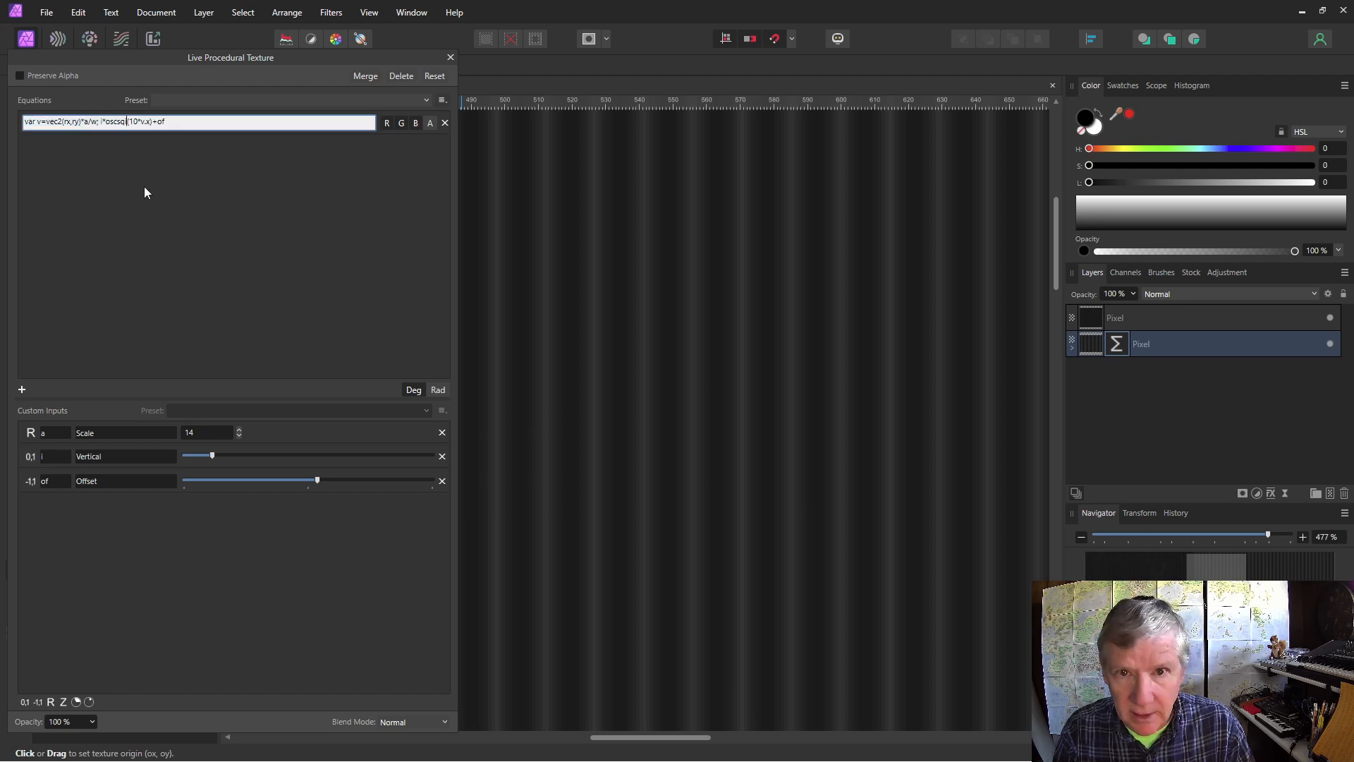
pyautogui.press('Return')
pyautogui.scroll(-2, 696, 346)
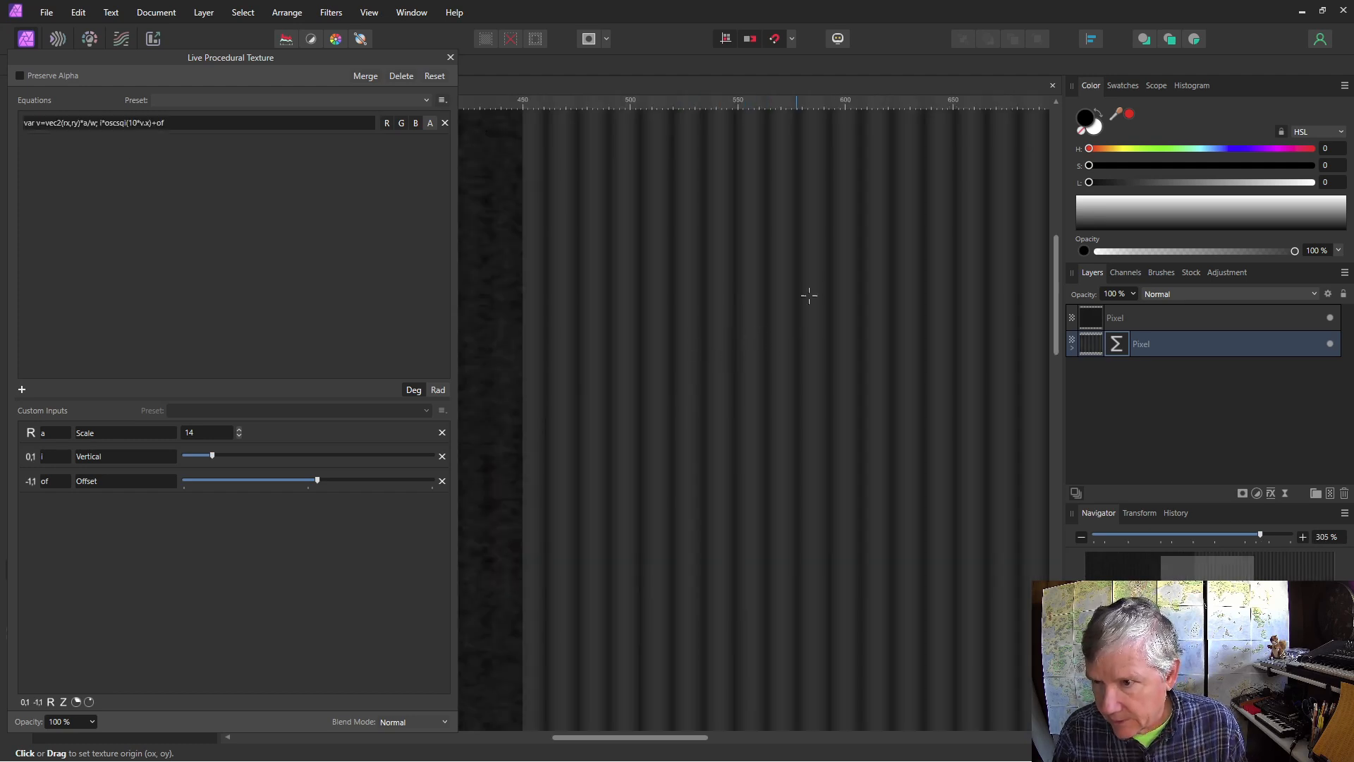
pyautogui.scroll(-6, 659, 283)
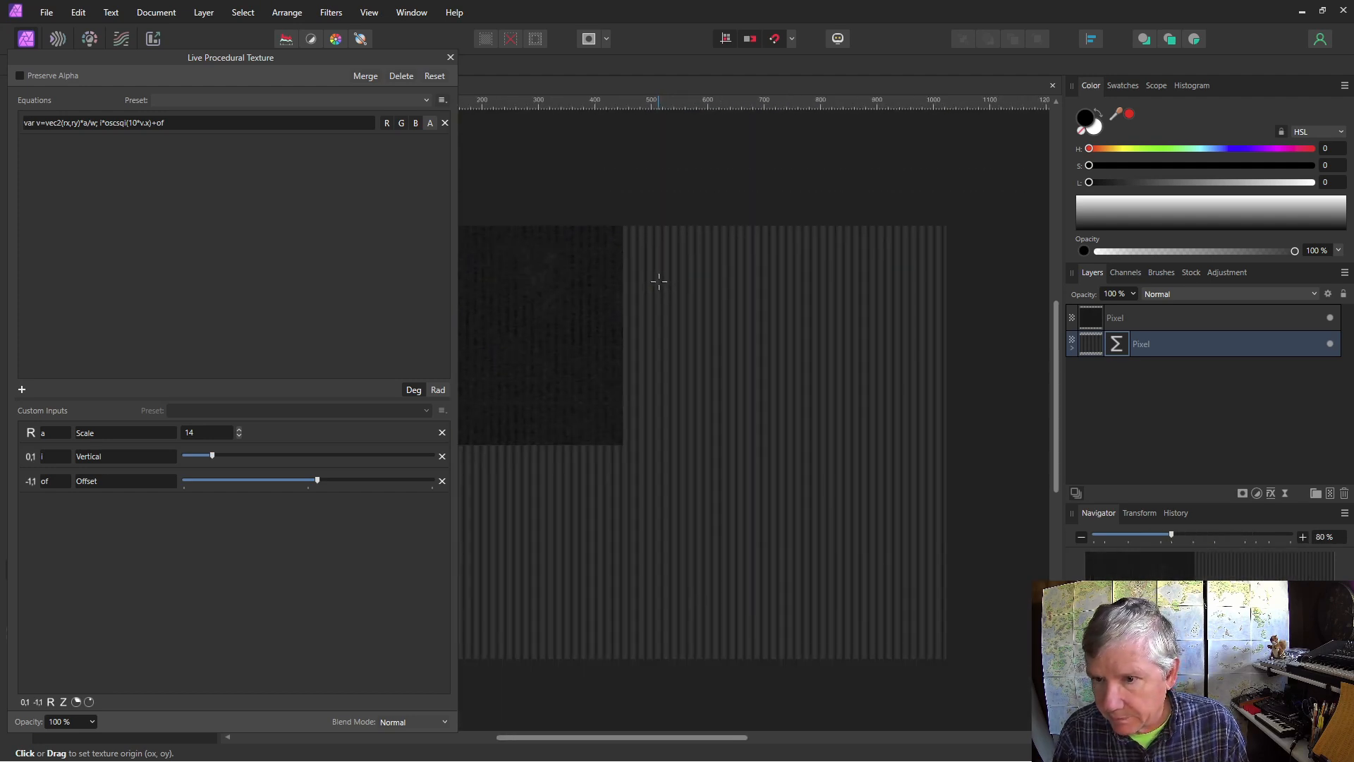
# Step: Append +noiseh(v) to the end of the texture equation and apply it
pyautogui.click(175, 125)
pyautogui.click(176, 126)
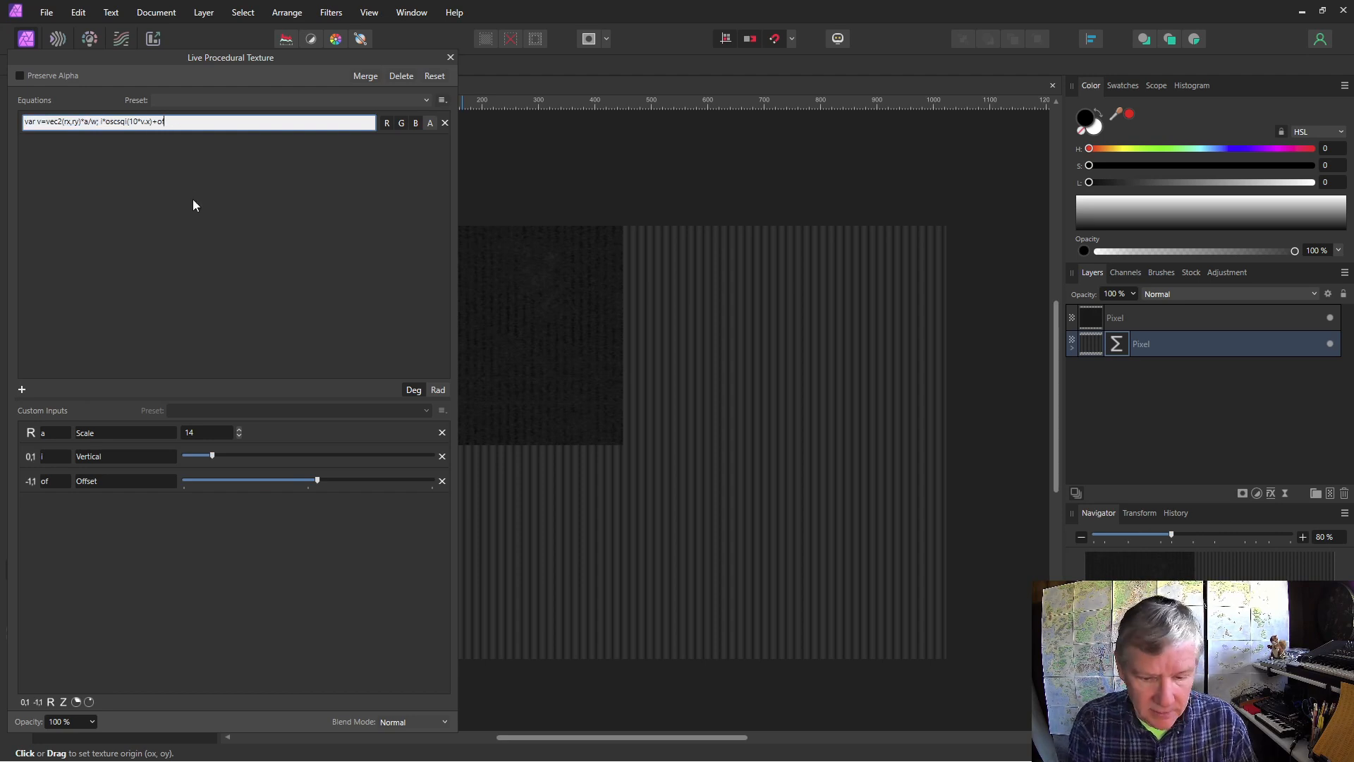
pyautogui.write('+')
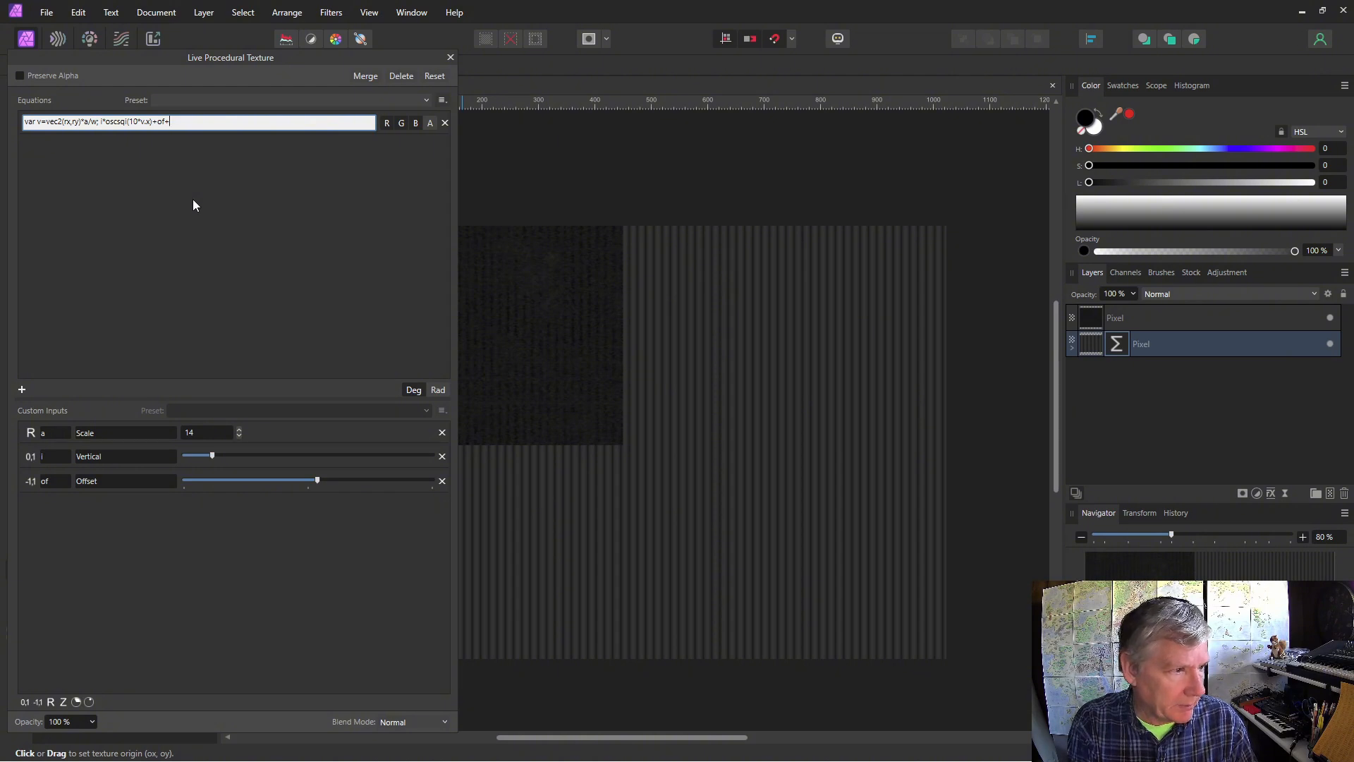
pyautogui.write('noise')
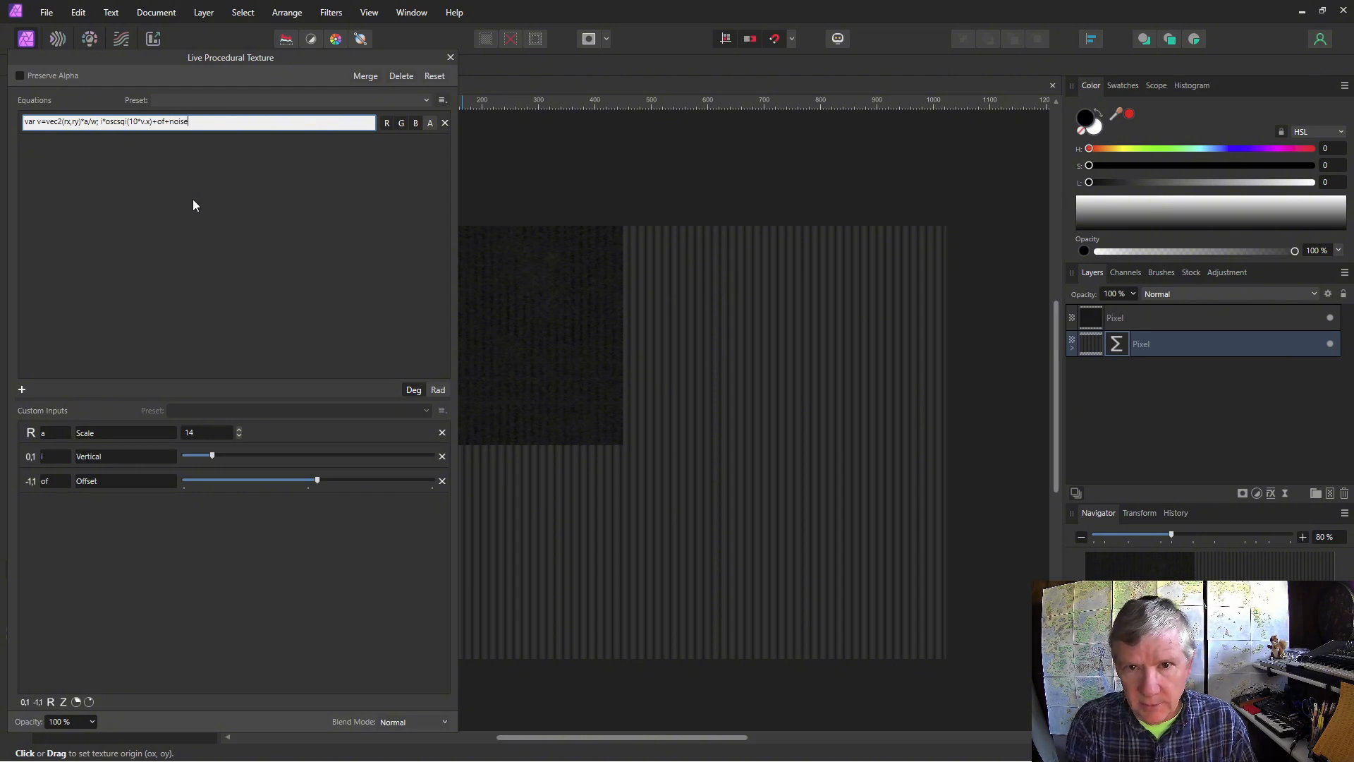
pyautogui.write('h')
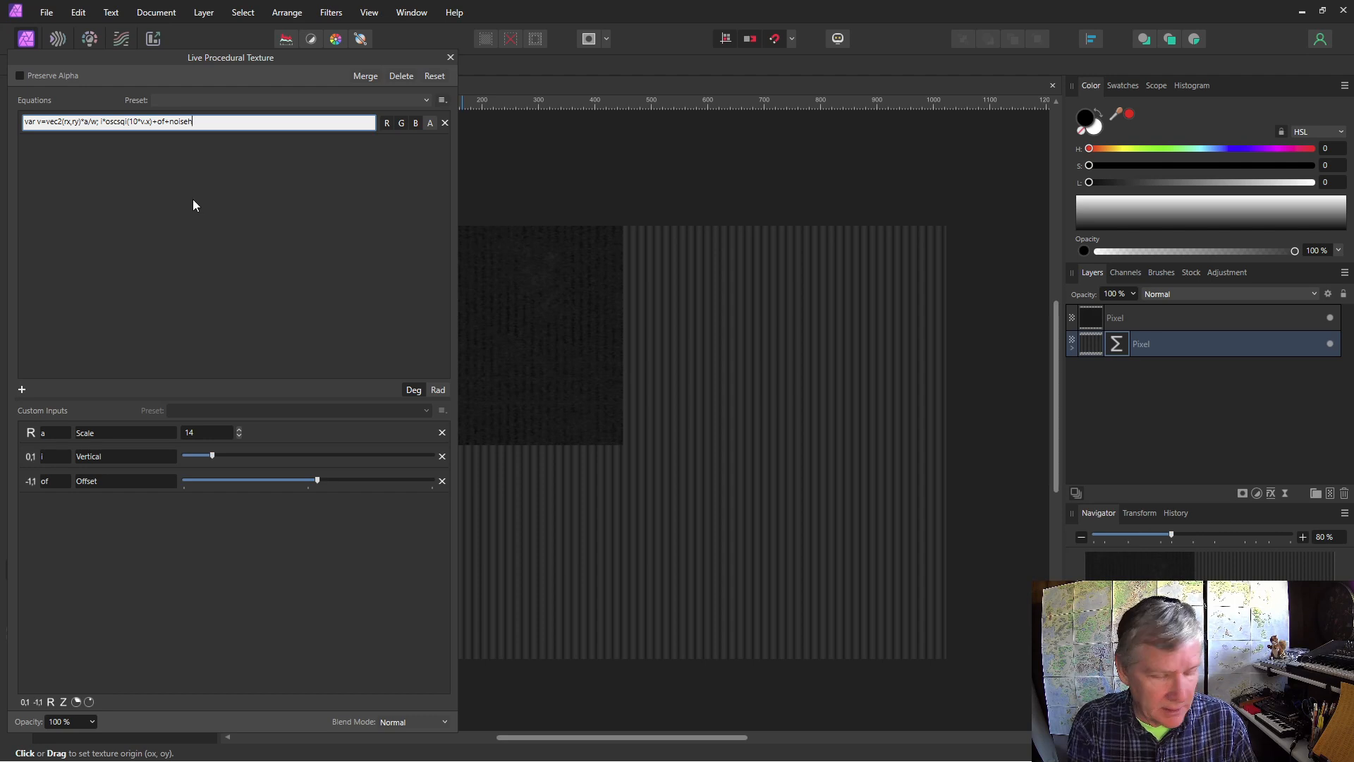
pyautogui.write('(v)')
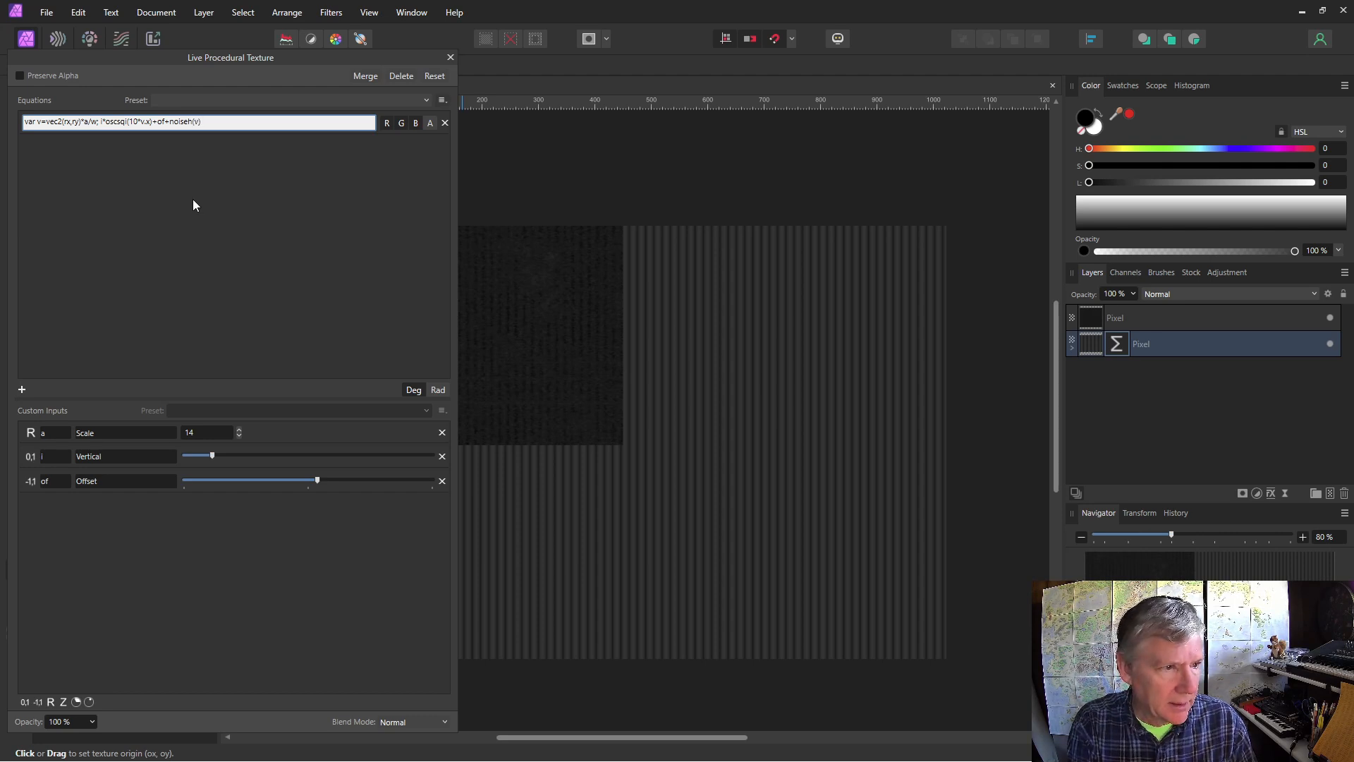
pyautogui.press('Return')
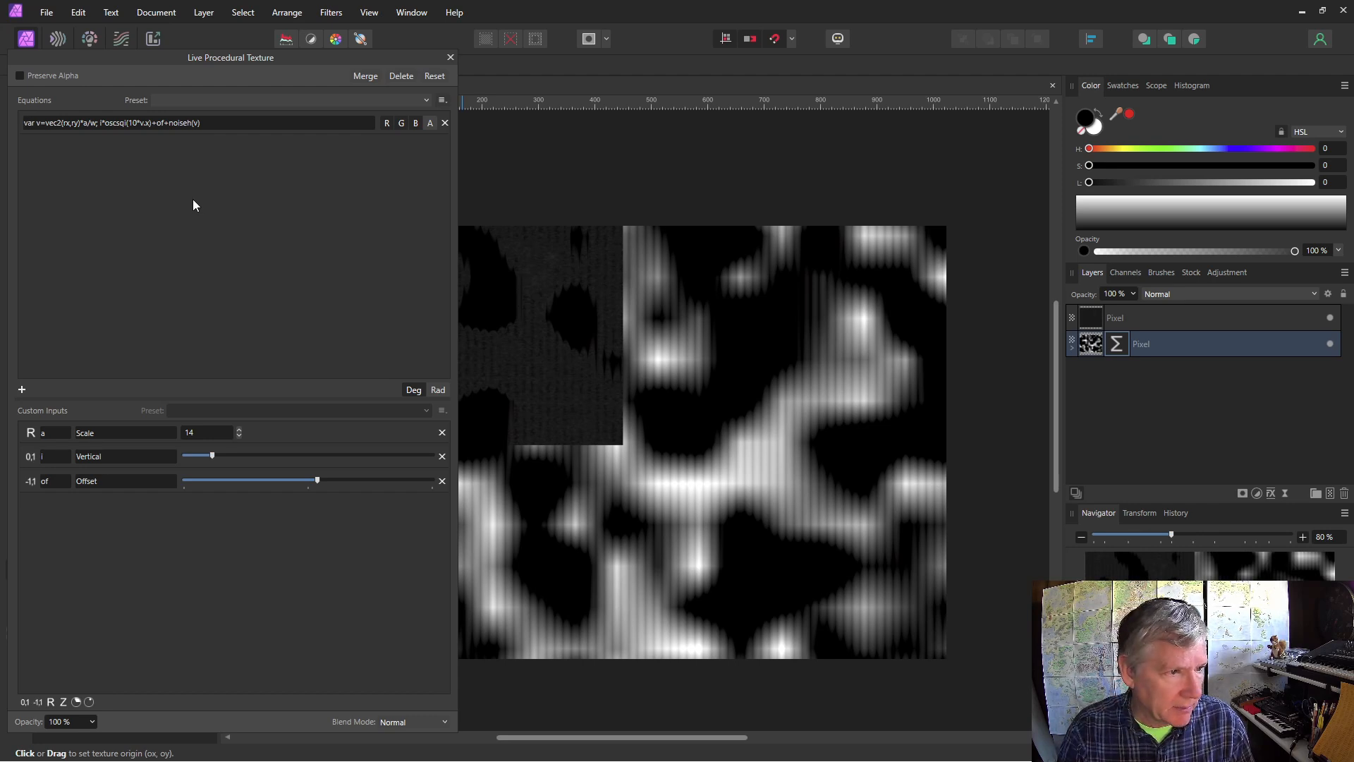
# Step: Multiply v by b inside noiseh and add a real-number custom input b set to 15
pyautogui.click(195, 125)
pyautogui.click(195, 125)
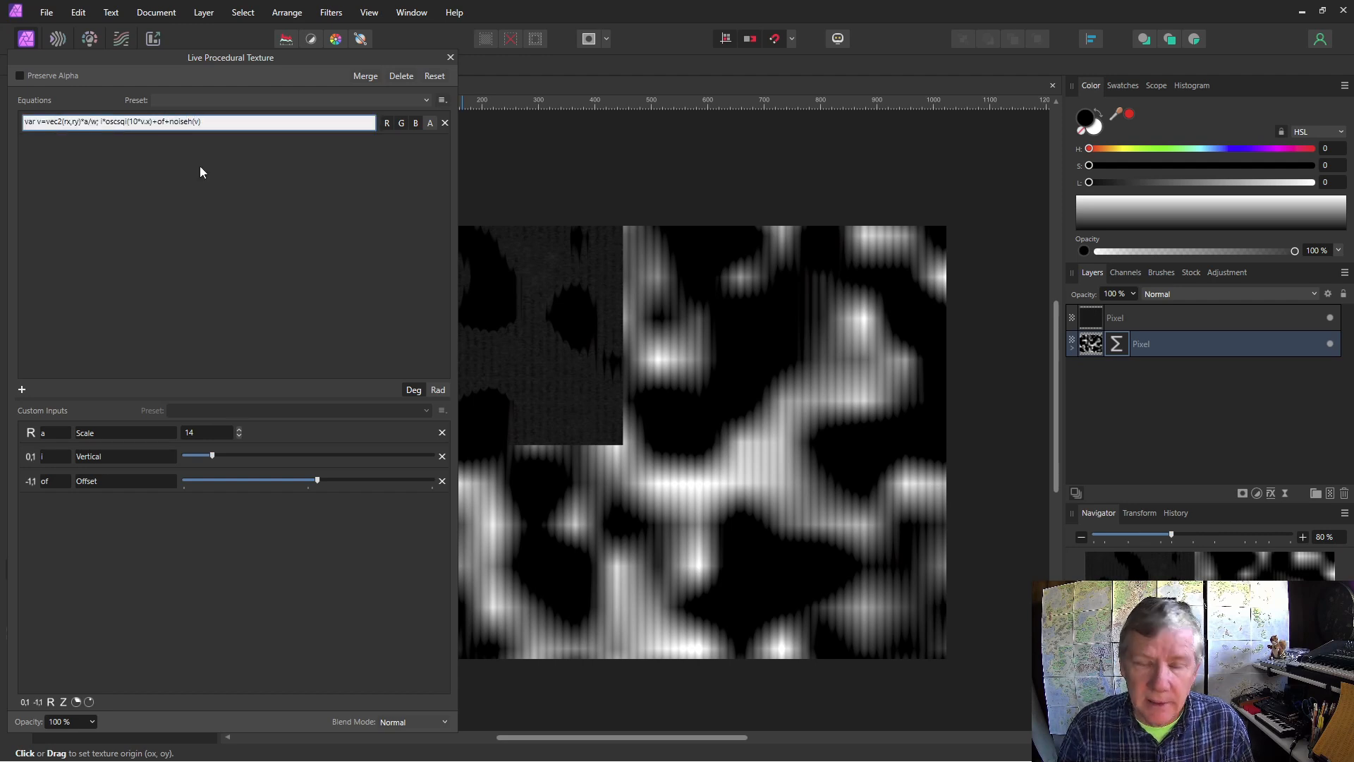
pyautogui.write('b*')
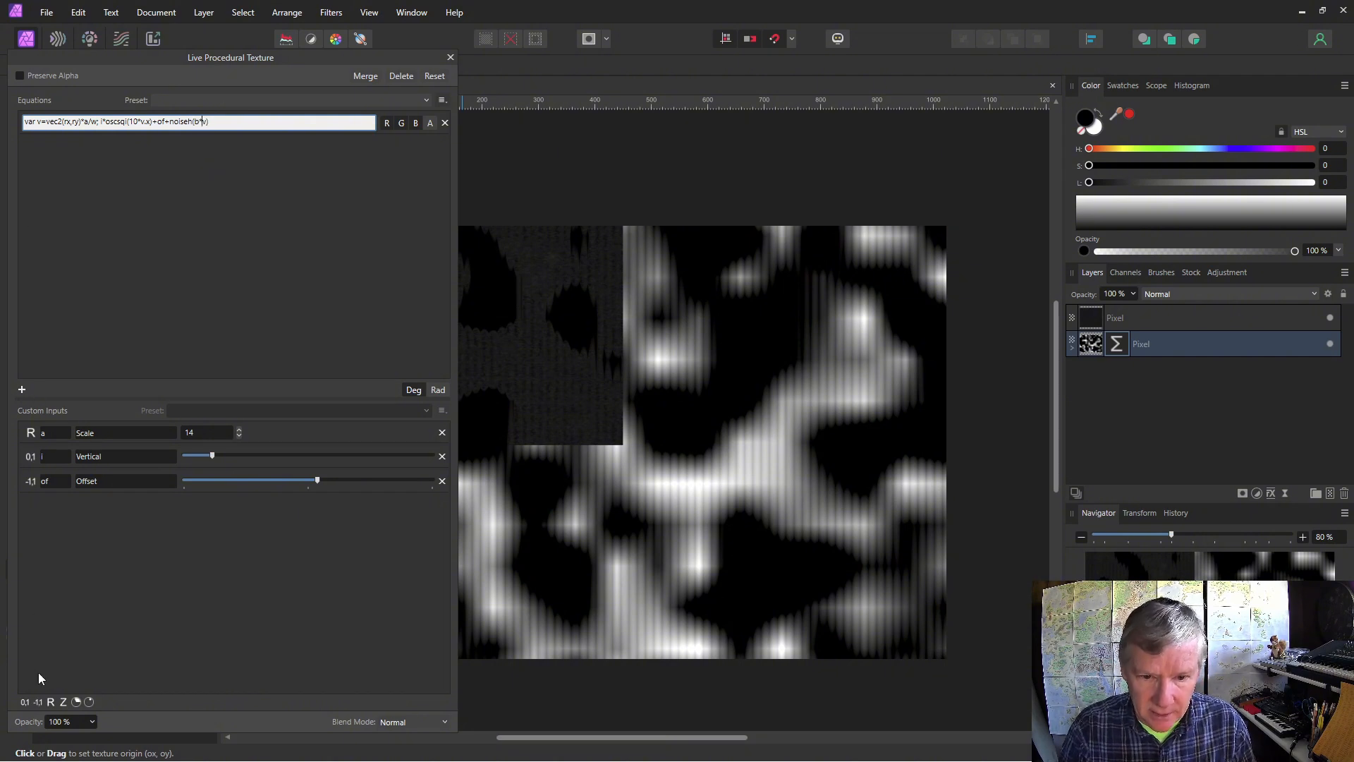
pyautogui.click(50, 702)
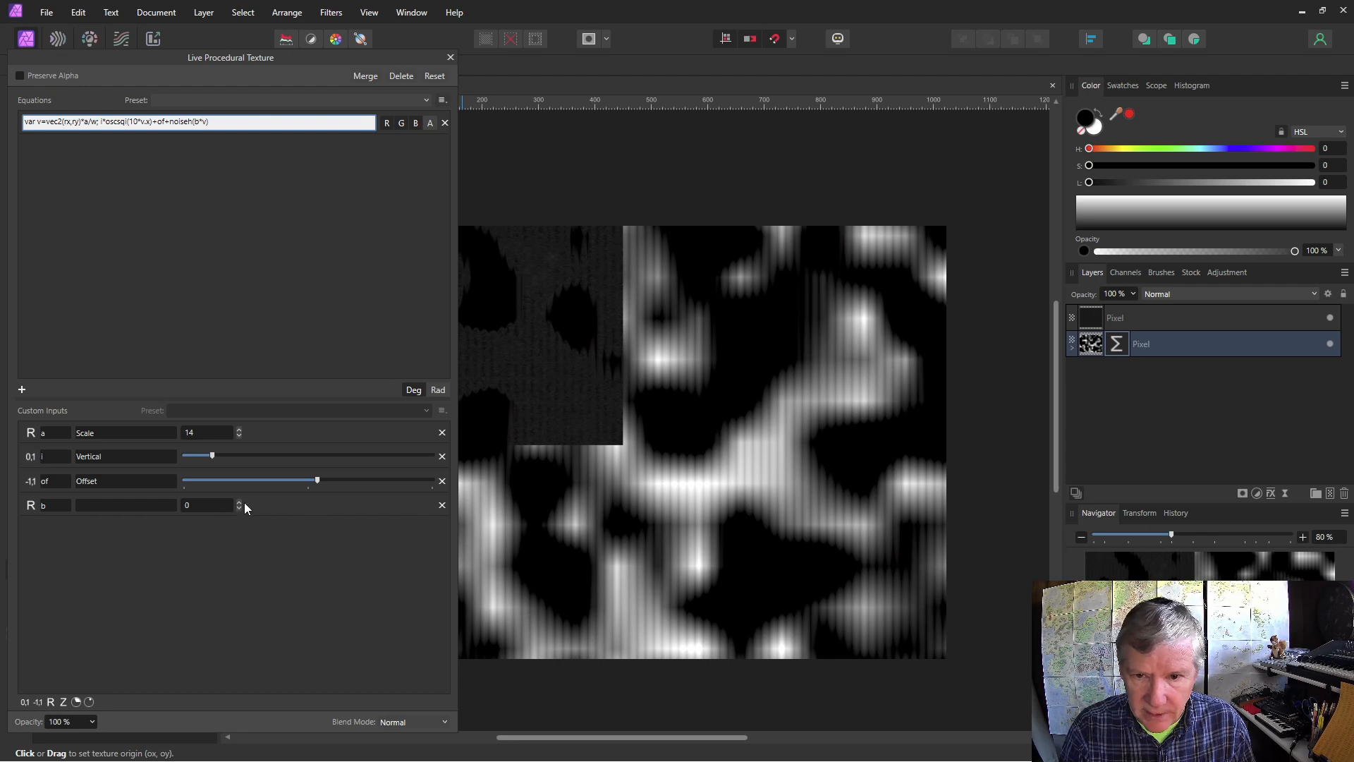
pyautogui.scroll(15, 240, 502)
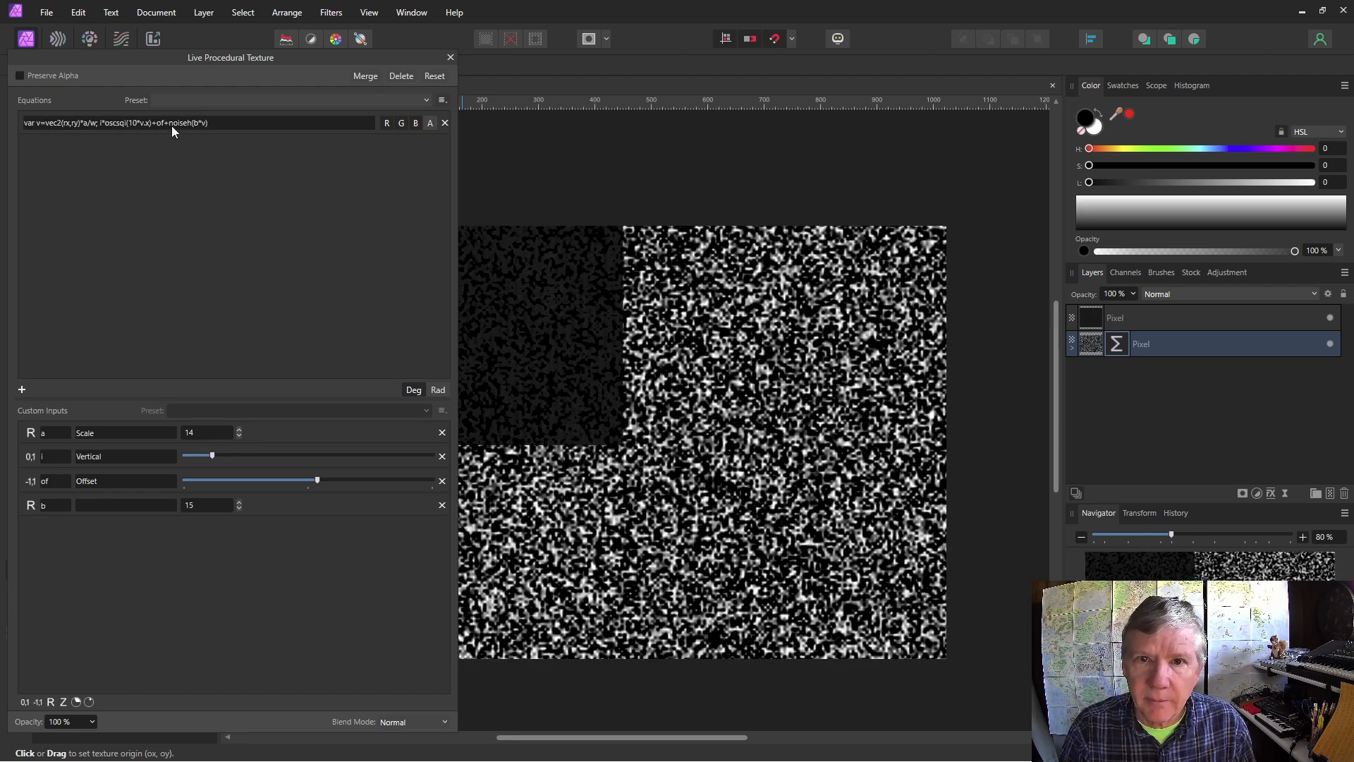
# Step: Add a 0–1 range custom input i1 described as Noise Intensity, and describe input b as Noise Scale
pyautogui.click(172, 126)
pyautogui.click(171, 126)
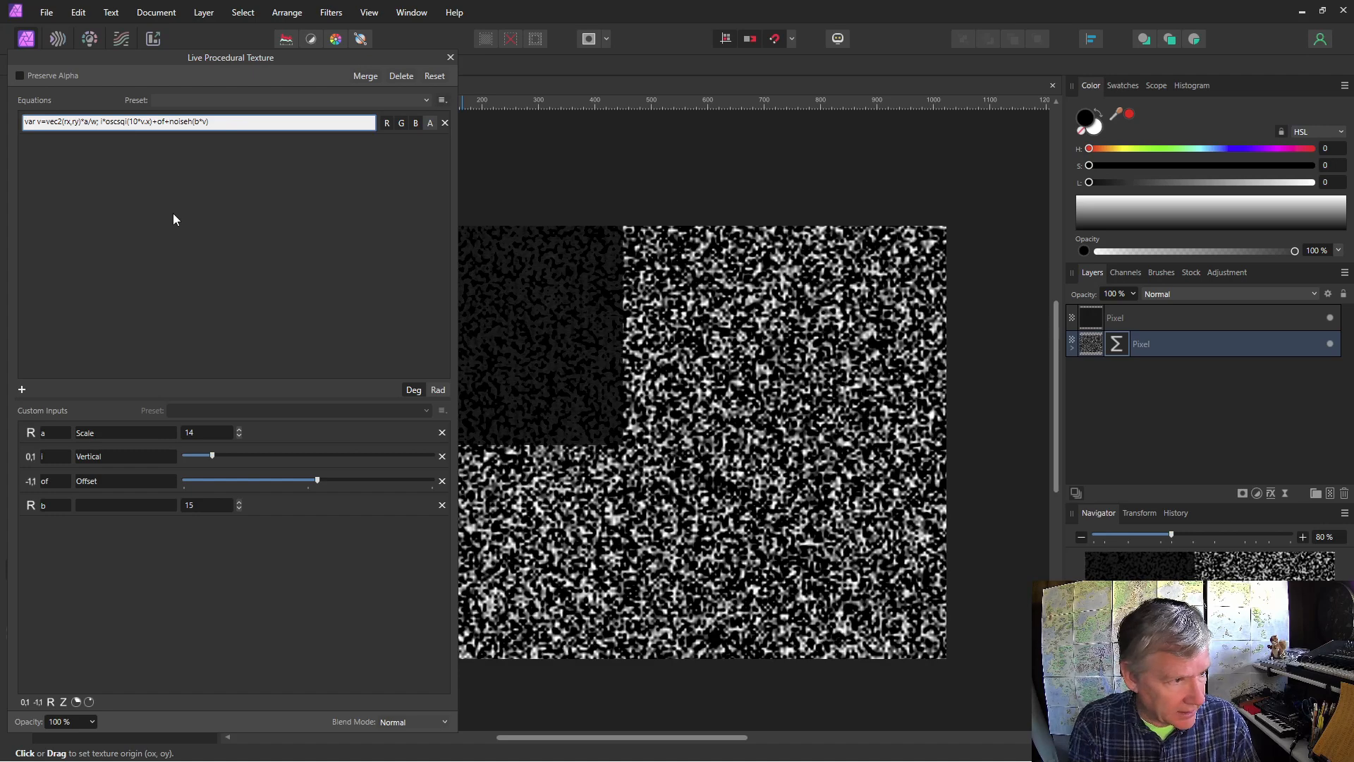
pyautogui.click(25, 702)
pyautogui.click(47, 533)
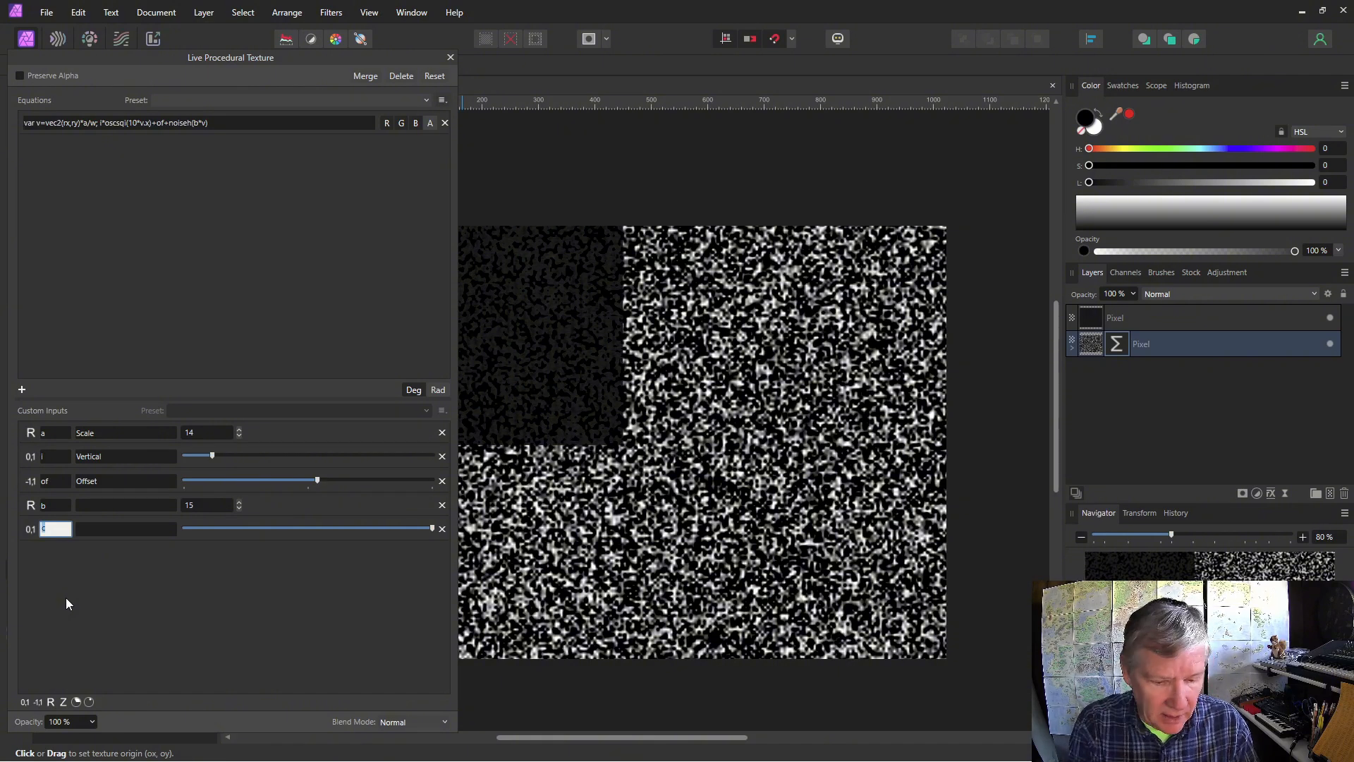
pyautogui.click(92, 505)
pyautogui.write('N')
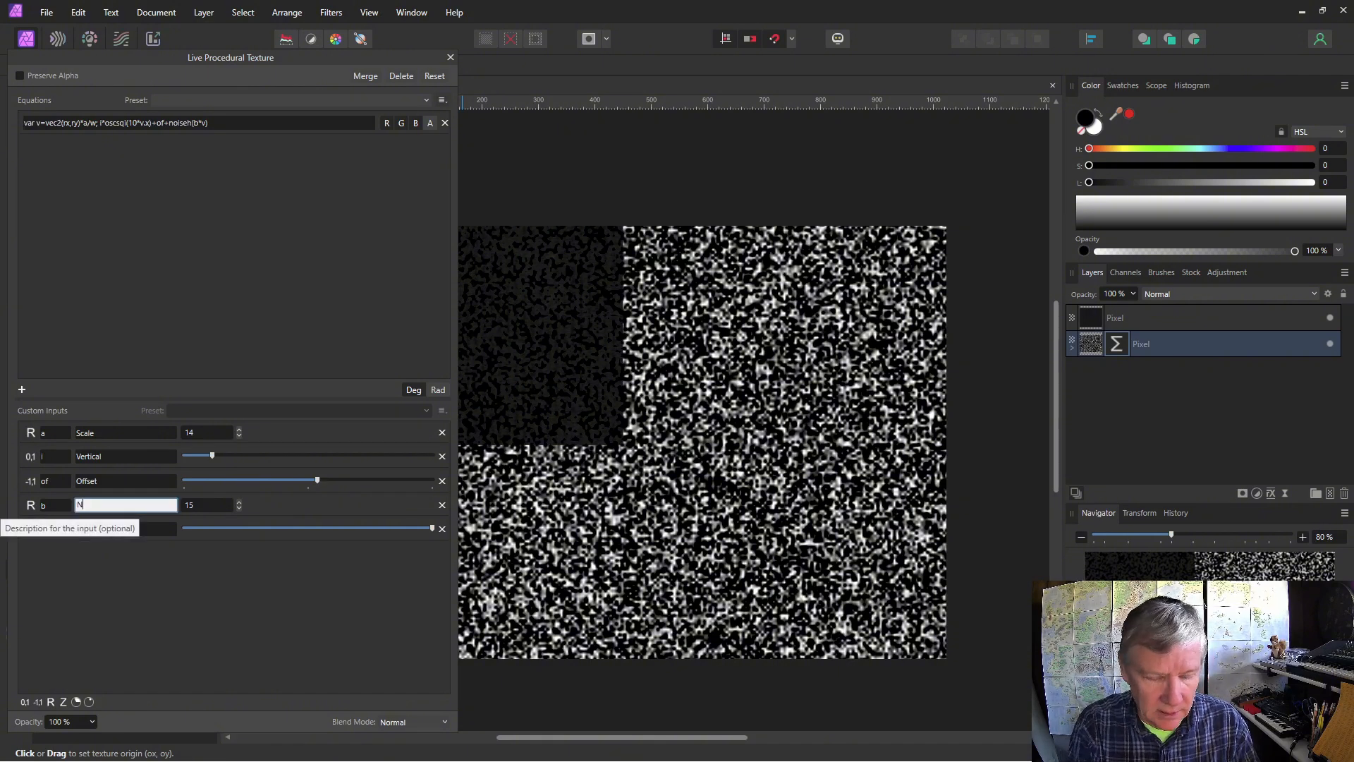
pyautogui.write('oise Scale')
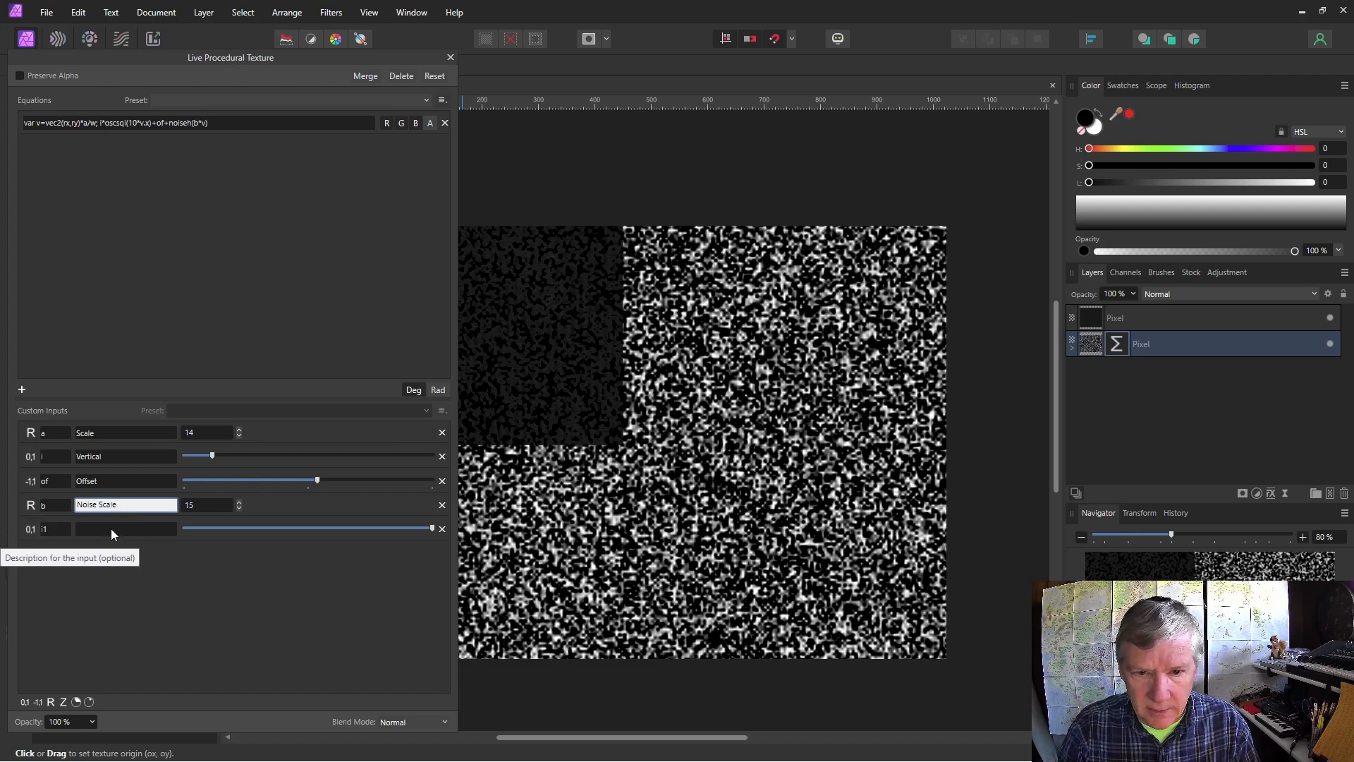
pyautogui.click(113, 529)
pyautogui.write('Noise')
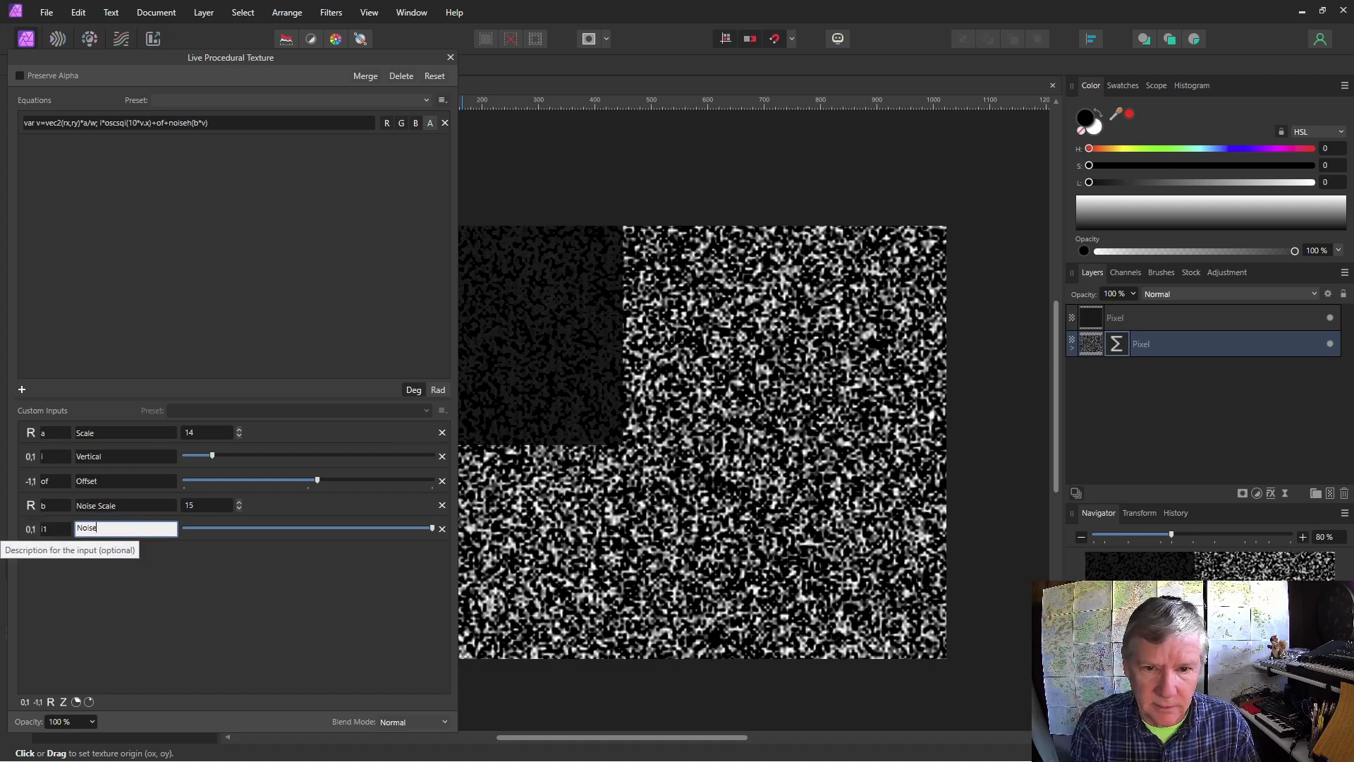
pyautogui.write(' Intensity')
# Step: Multiply the noiseh term by i1, lower Noise Intensity to just under a tenth of its range, and compare with the felt patch
pyautogui.click(171, 122)
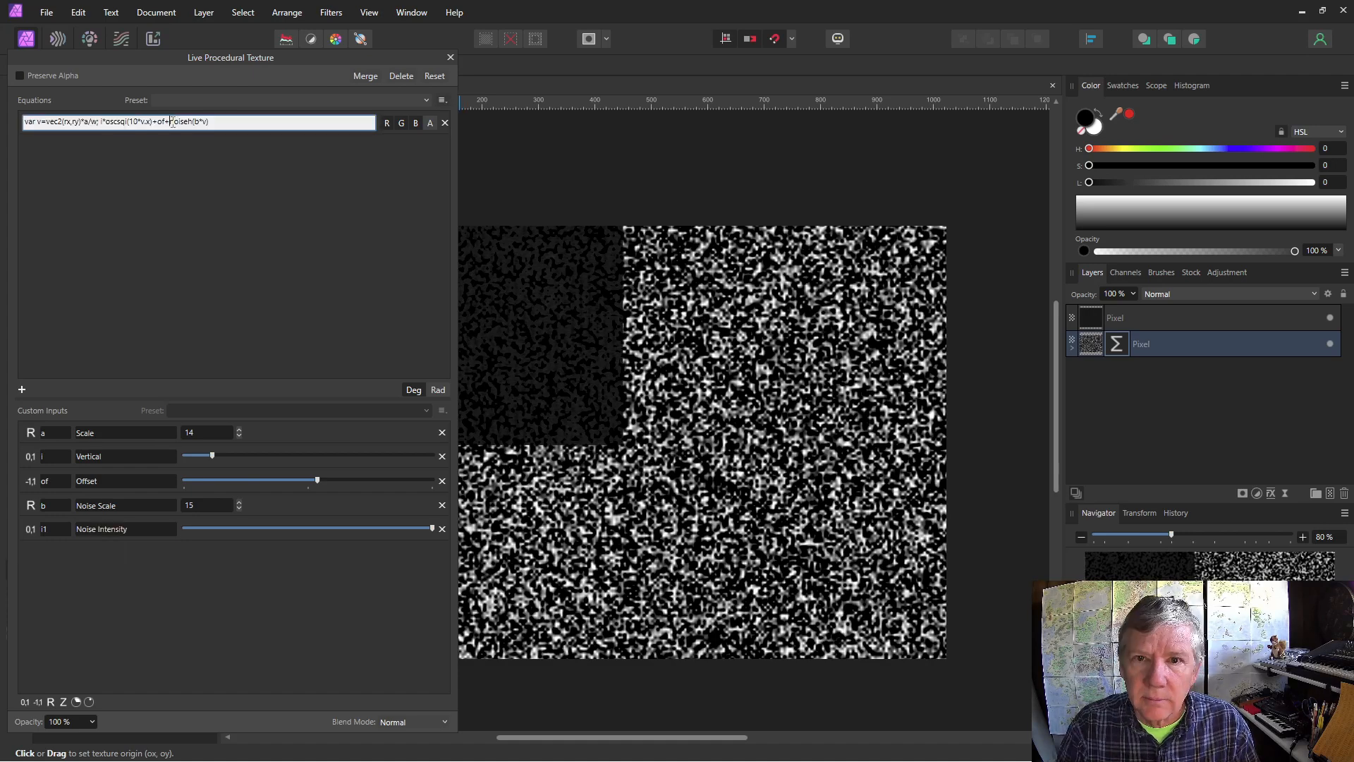
pyautogui.write('i')
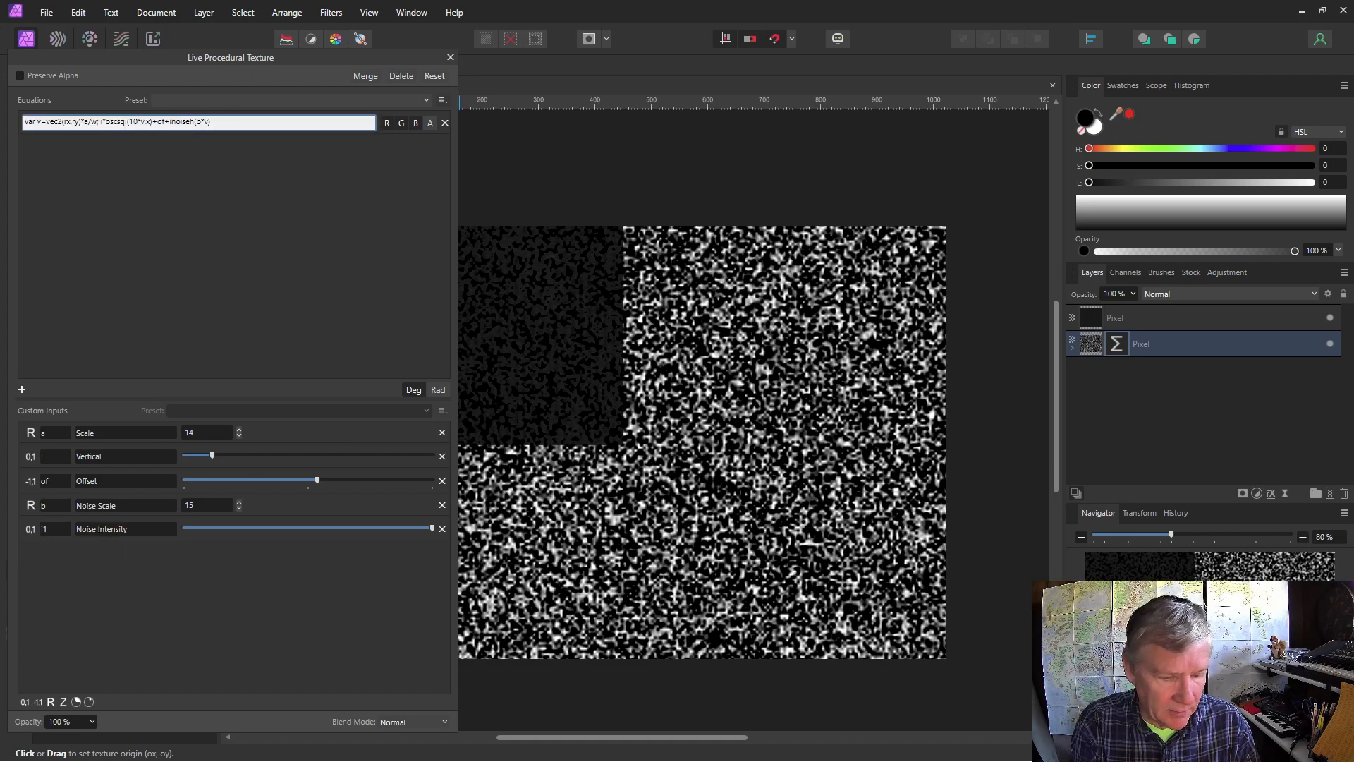
pyautogui.write('1*')
pyautogui.moveTo(432, 528); pyautogui.dragTo(201, 536)
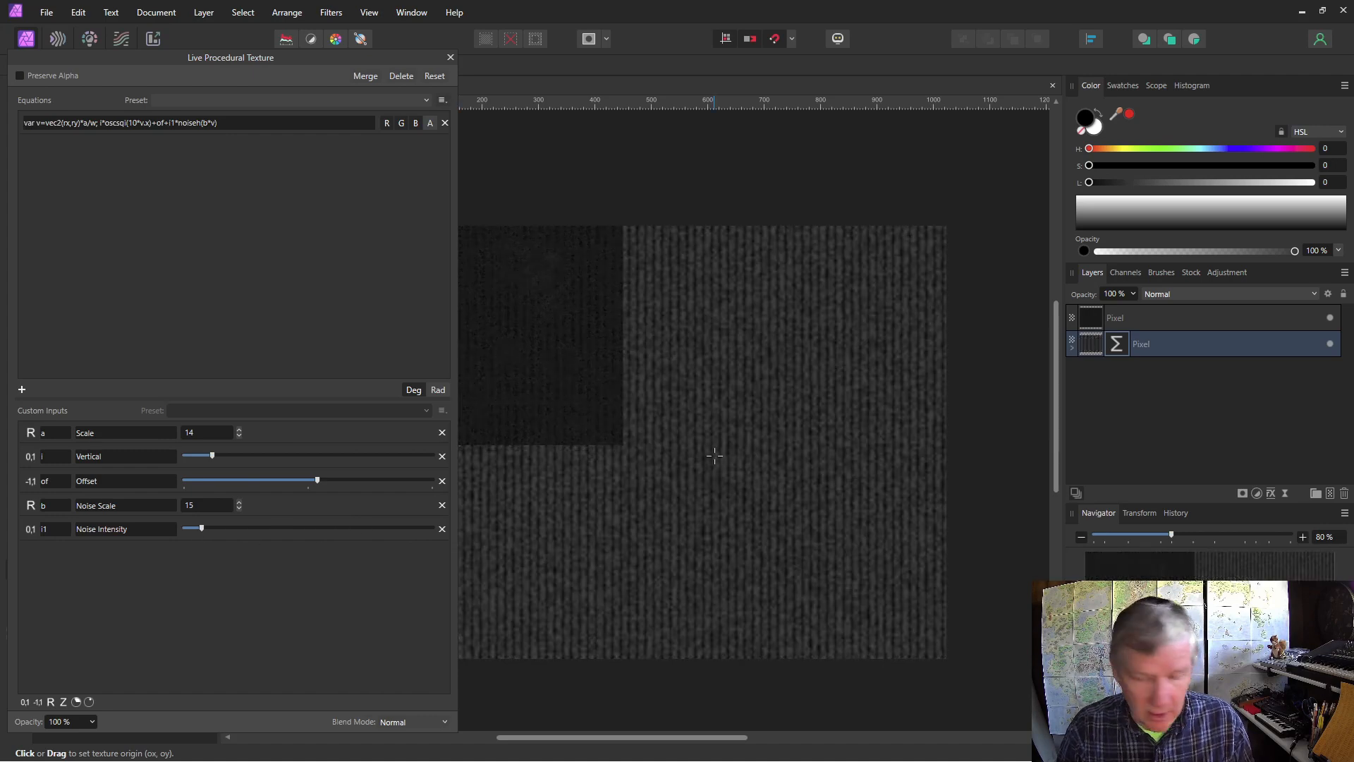
pyautogui.scroll(5, 671, 388)
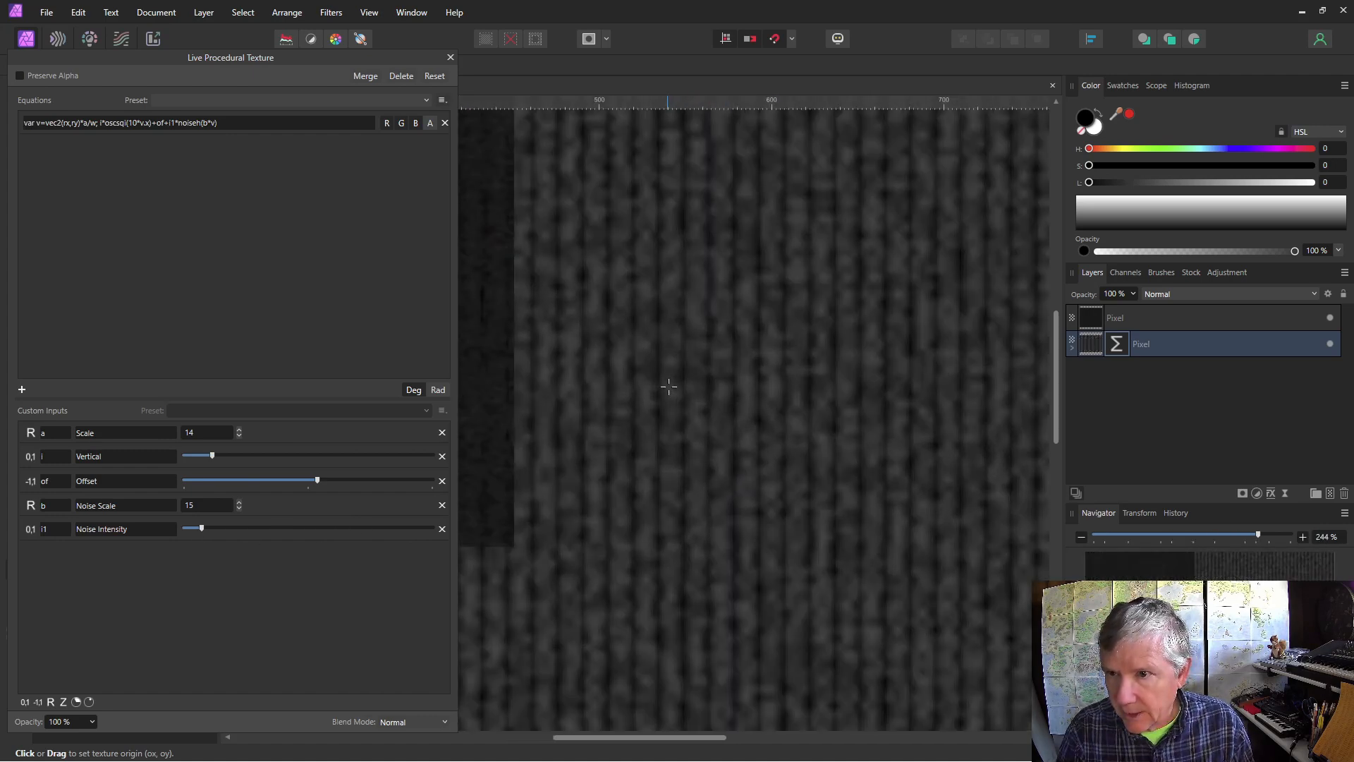
pyautogui.scroll(-1, 675, 387)
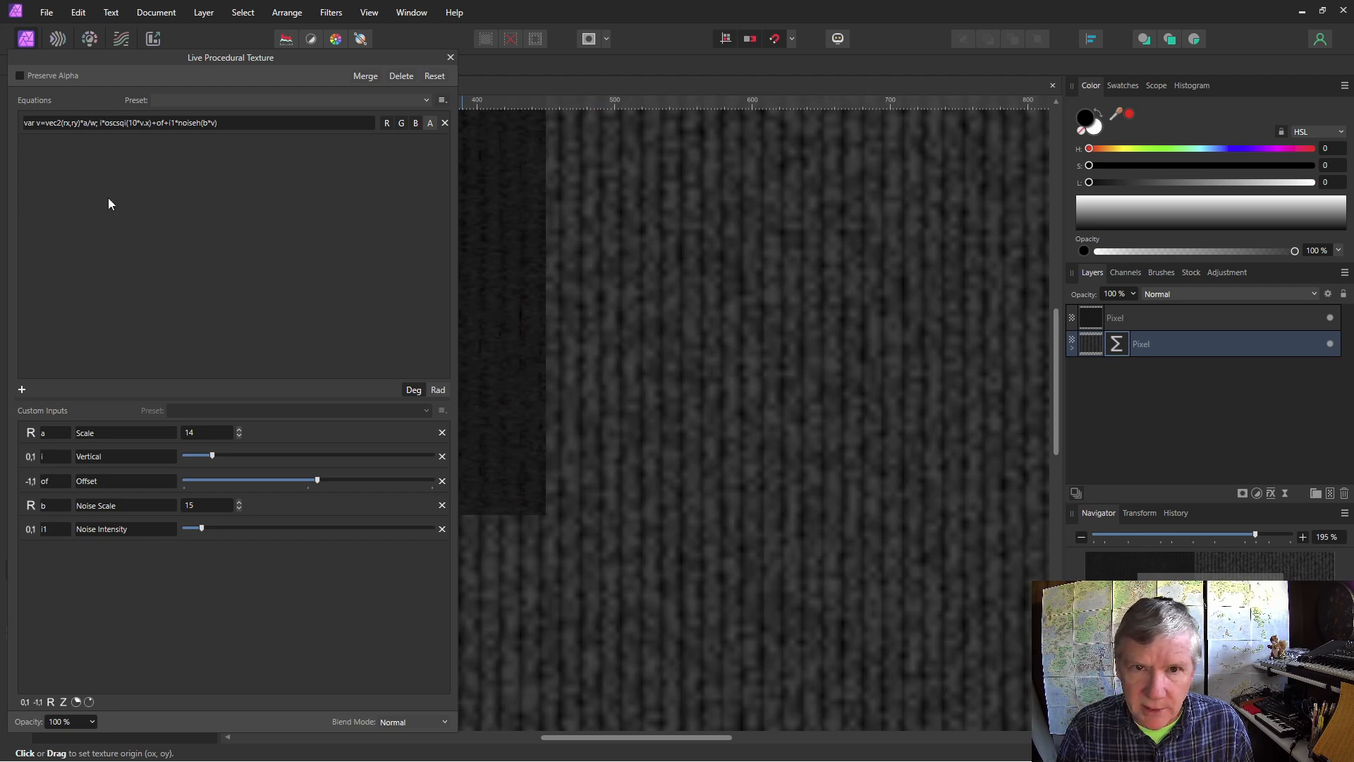
# Step: Insert the declaration var sv=norm(vec2(1,xy)); at the start of the texture equation
pyautogui.click(25, 122)
pyautogui.click(27, 123)
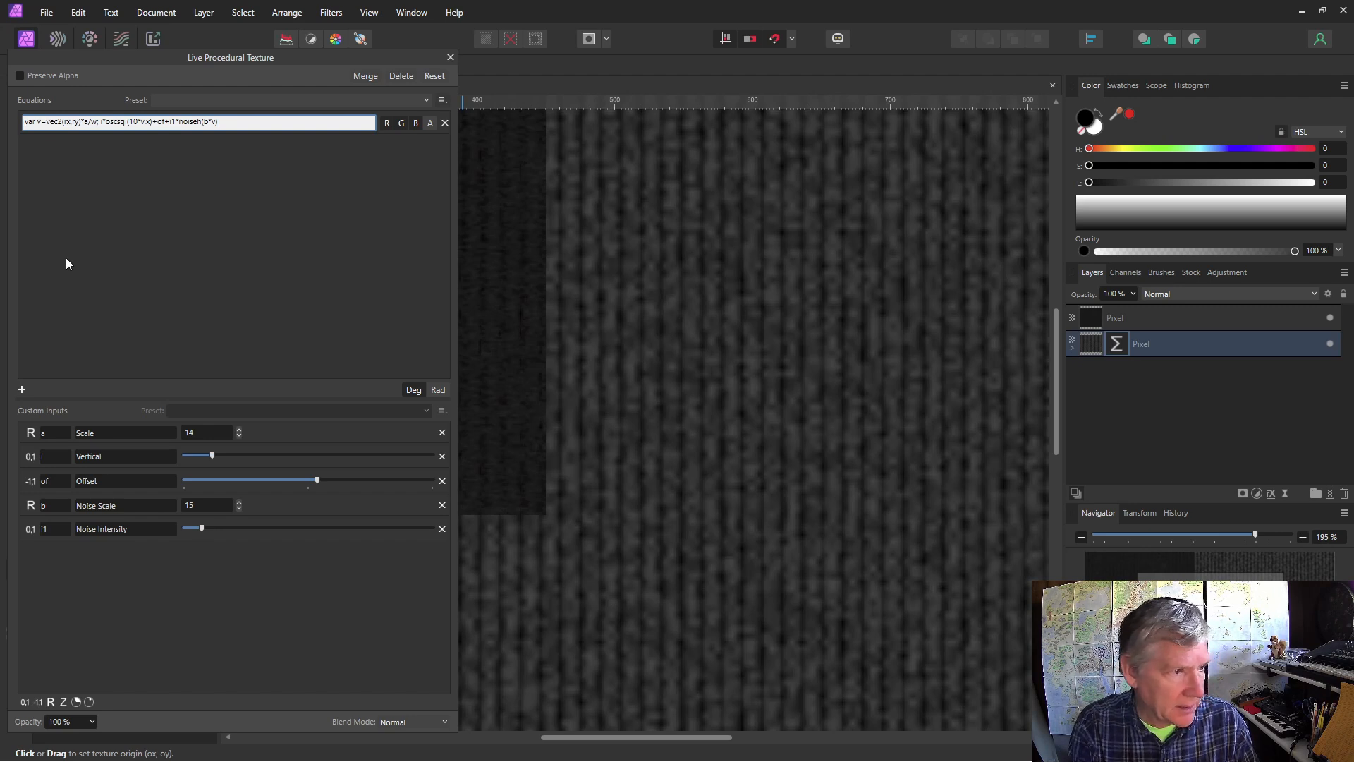
pyautogui.write('var sw')
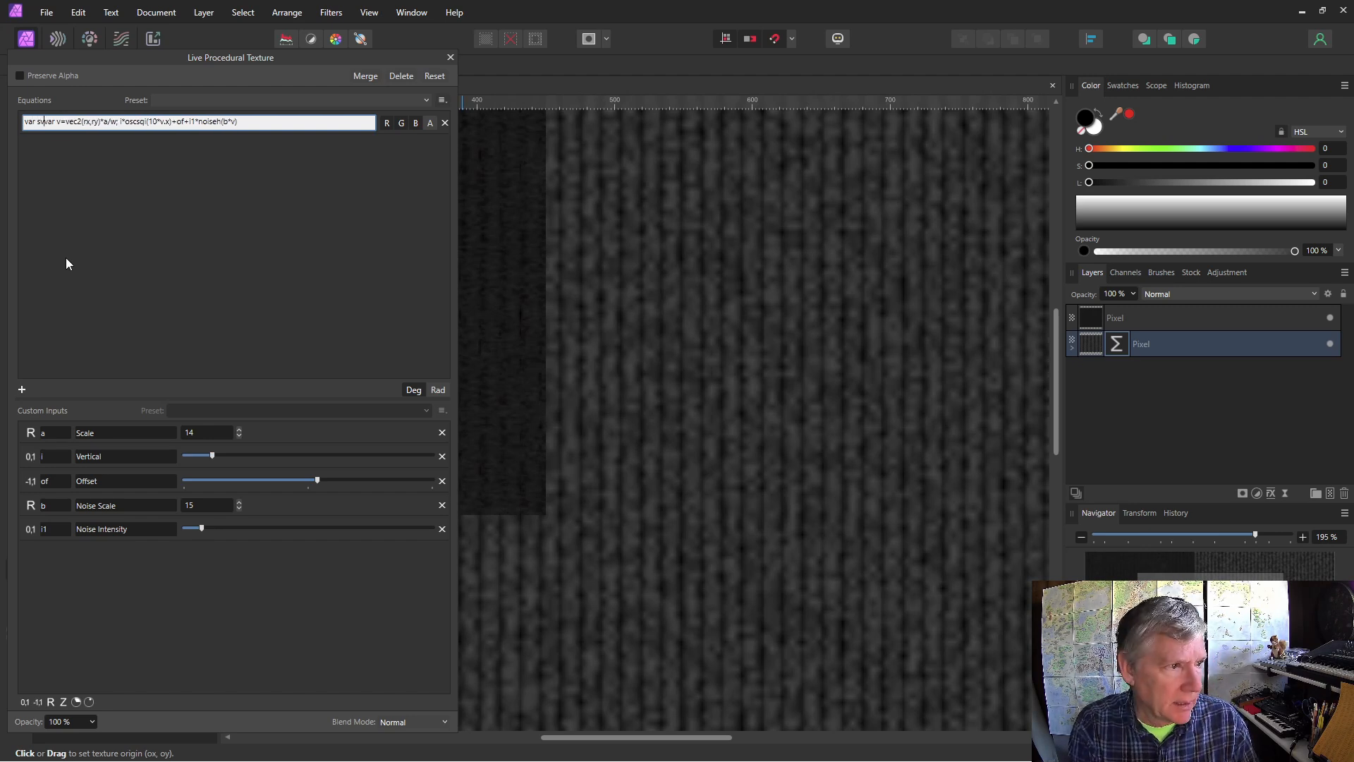
pyautogui.write('=norm')
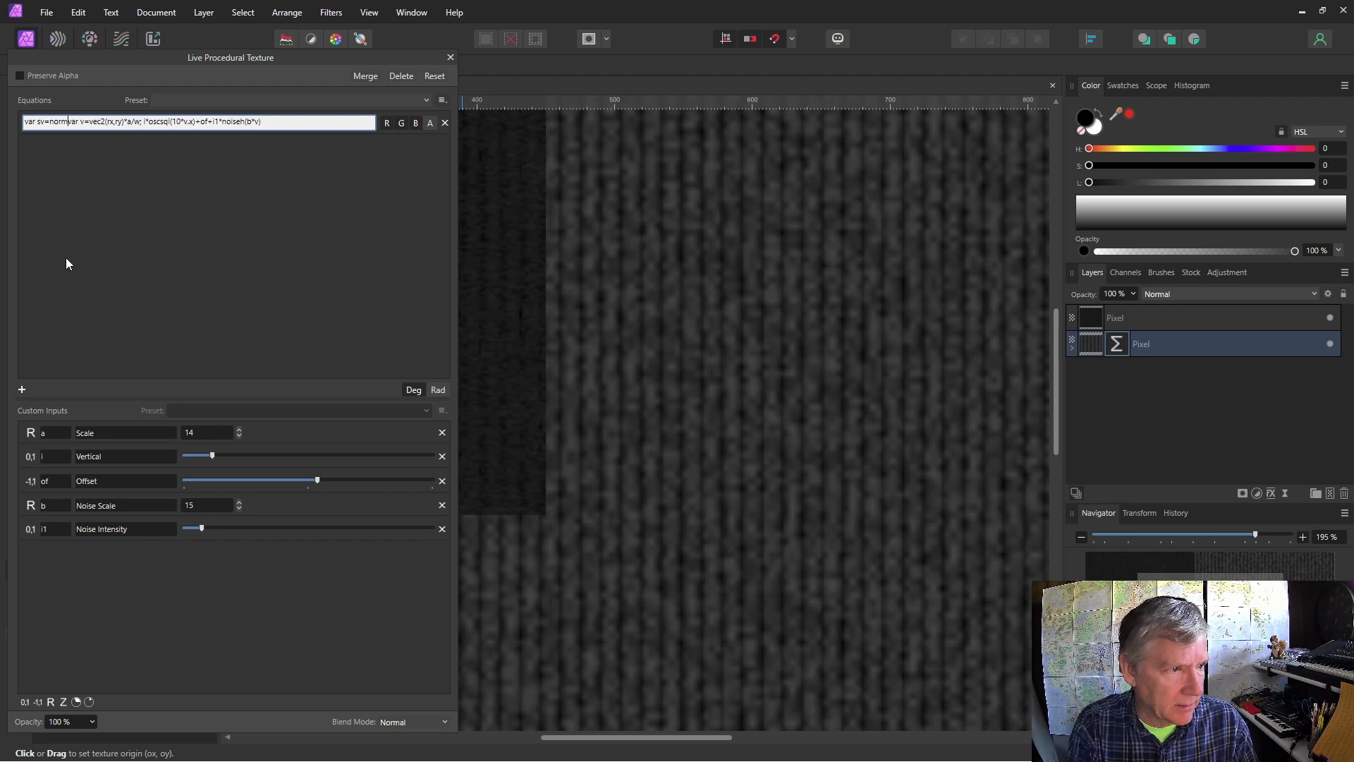
pyautogui.write('(vec2(')
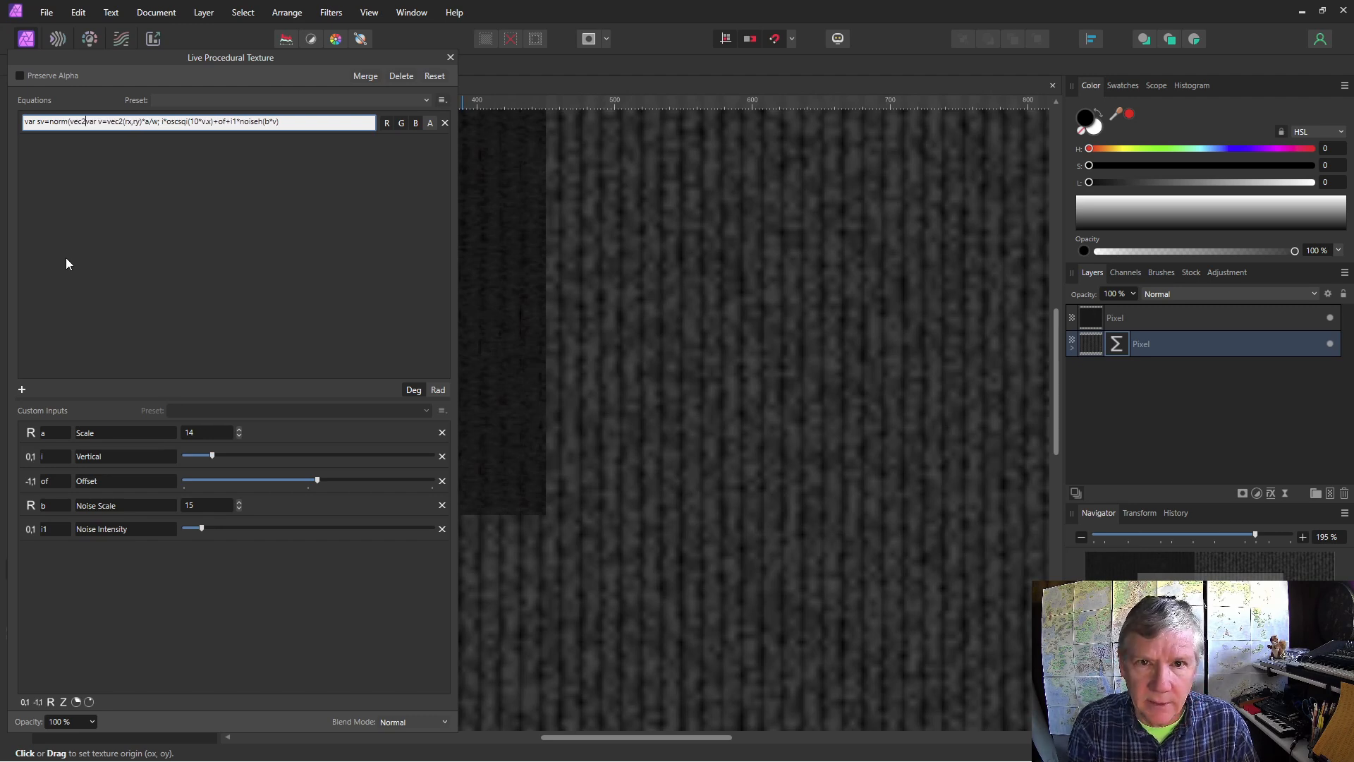
pyautogui.write('1,xy')
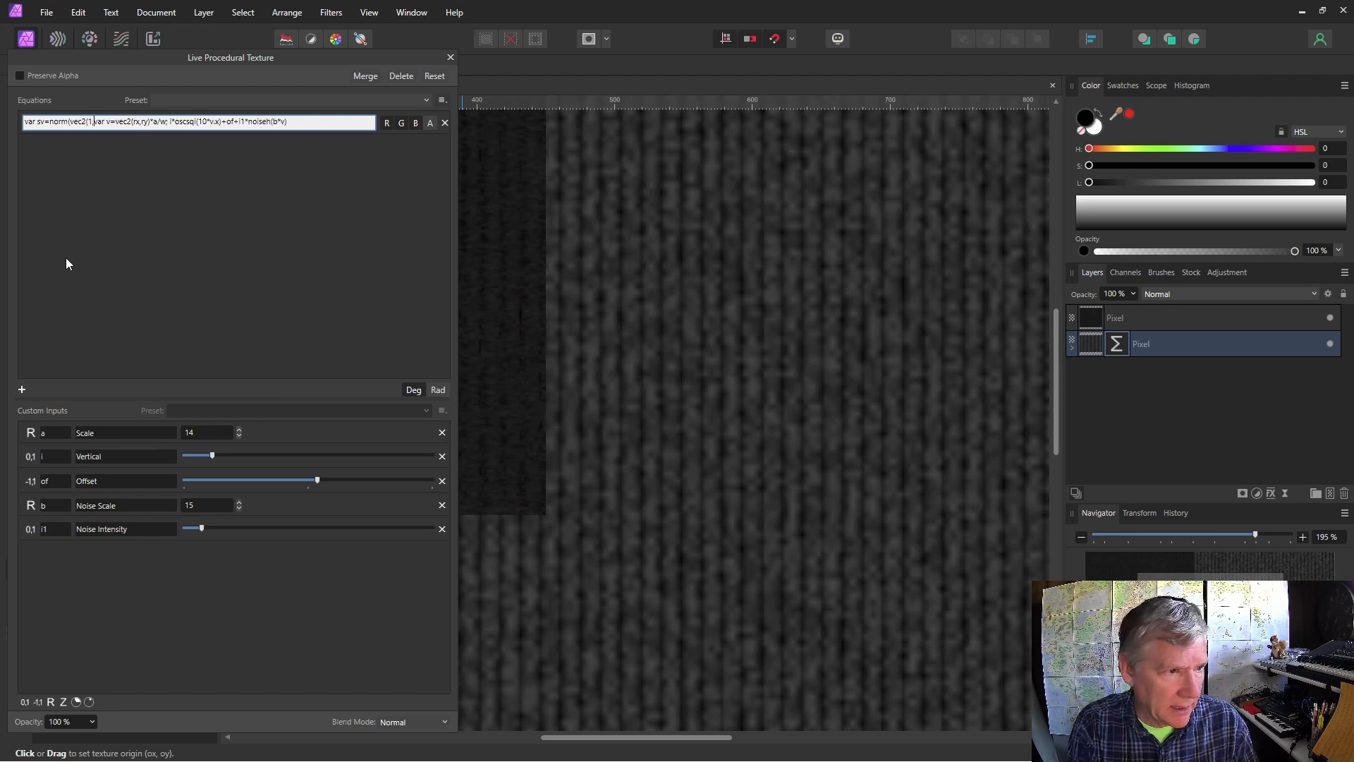
pyautogui.write(')); var v=vec2(rx,ry)*a/w')
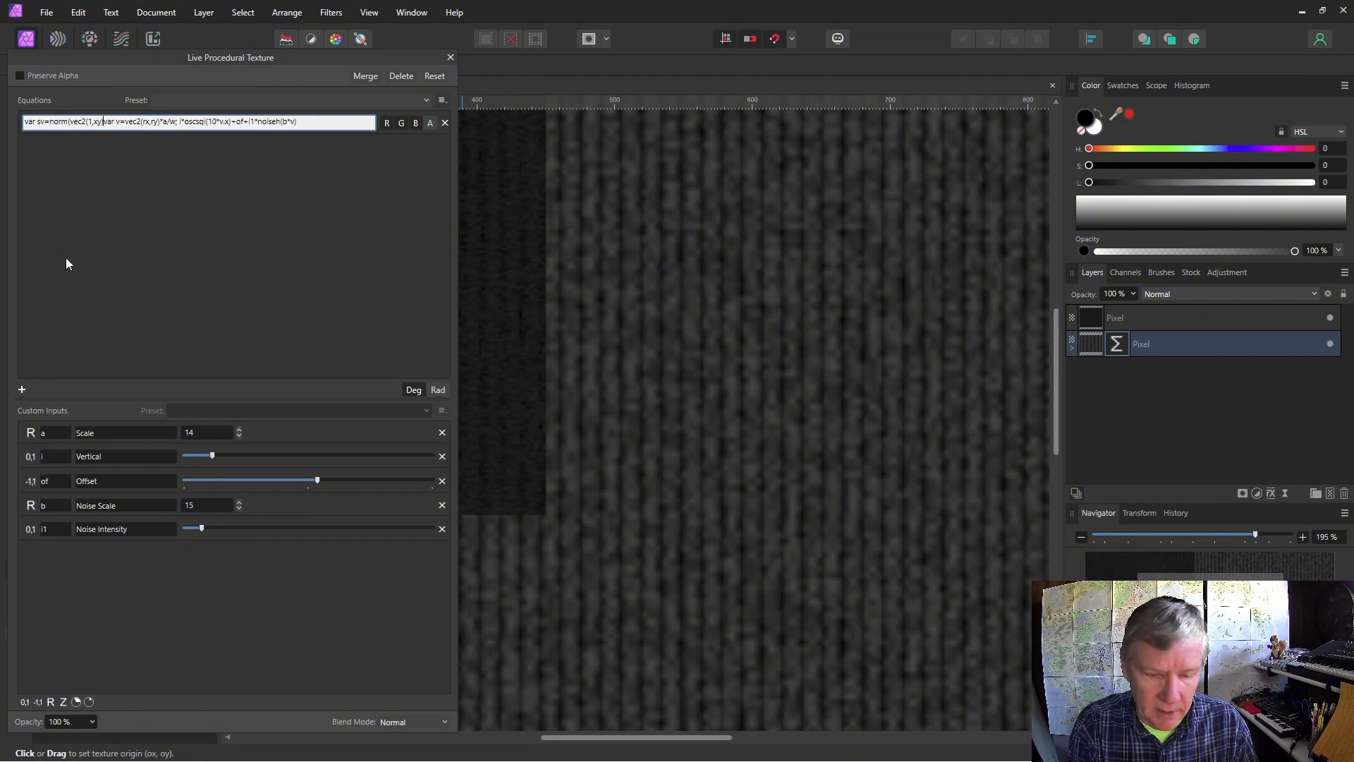
pyautogui.write(';')
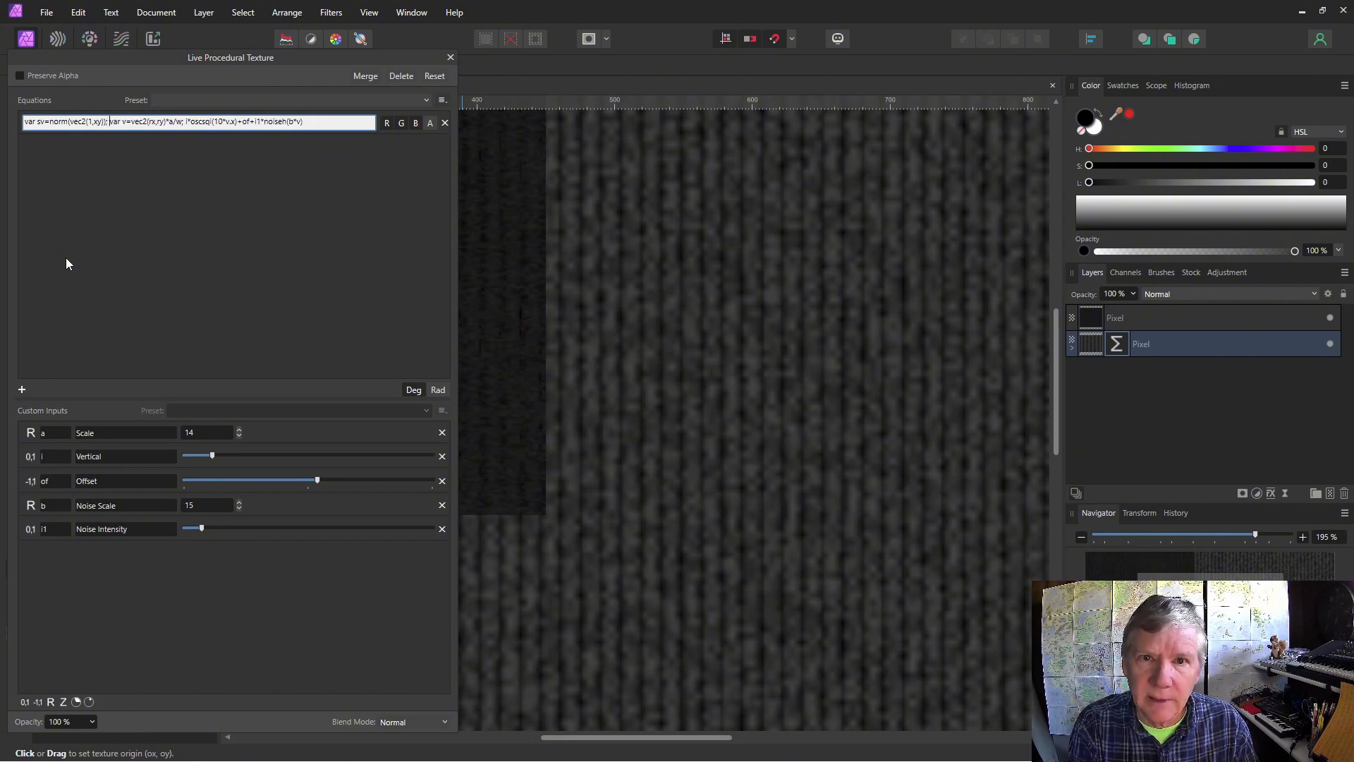
# Step: Add a real-number custom input xy described as Noise Stretch and set its value to 2
pyautogui.click(51, 702)
pyautogui.click(67, 553)
pyautogui.write('xy')
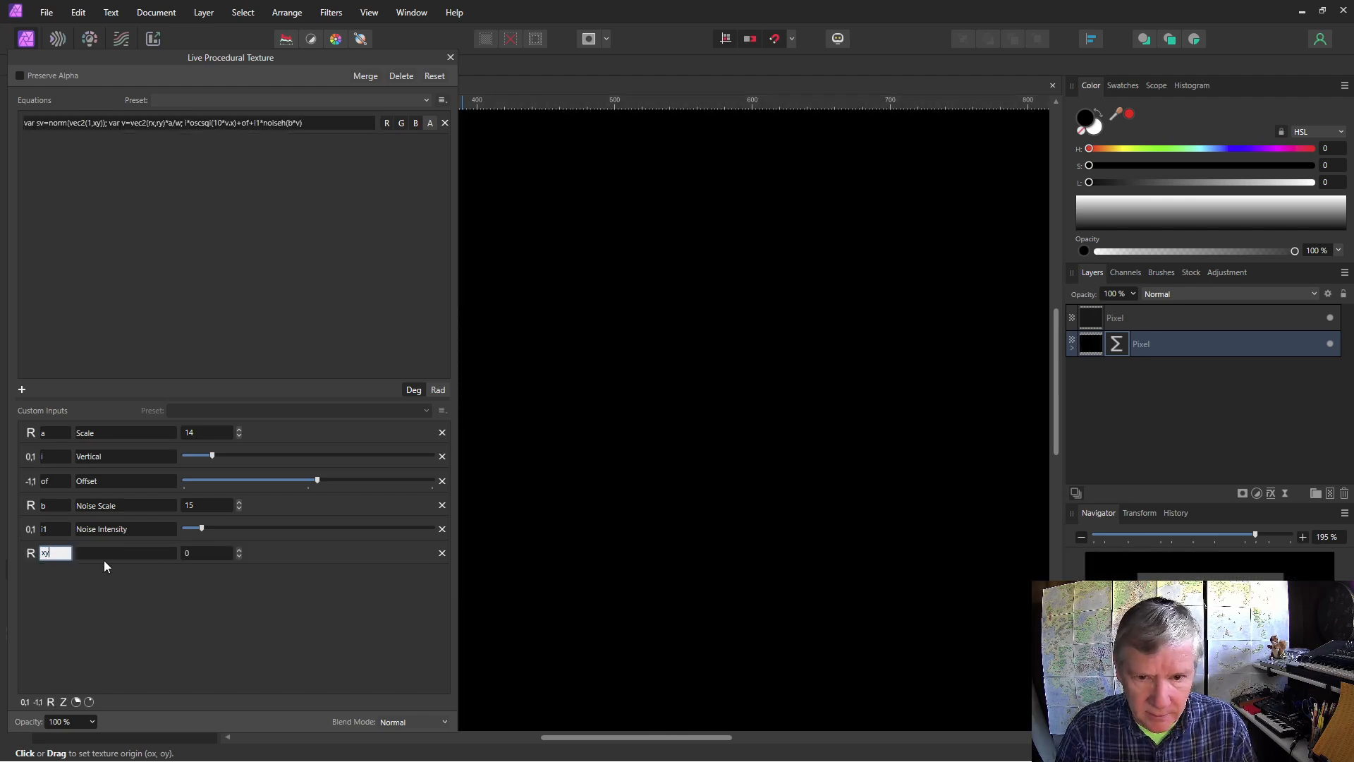
pyautogui.click(102, 555)
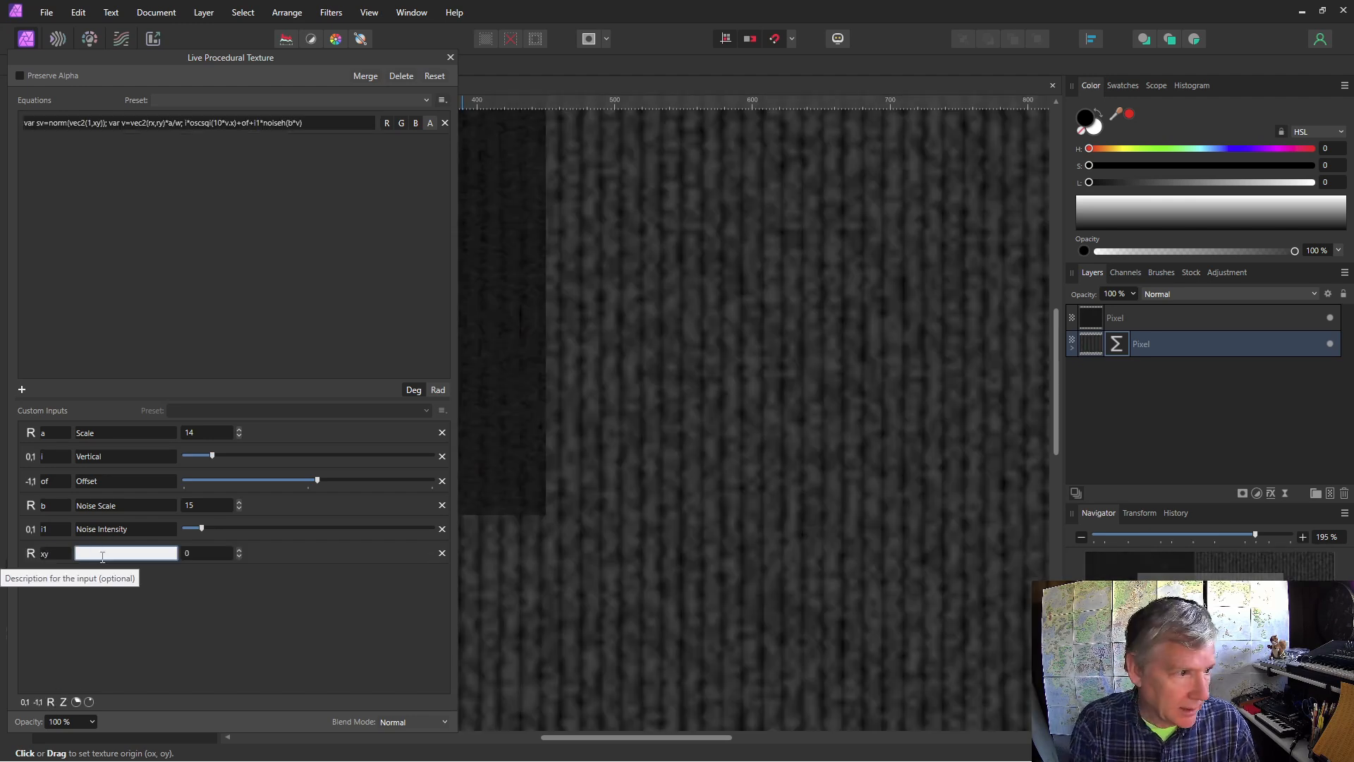
pyautogui.write('Nois')
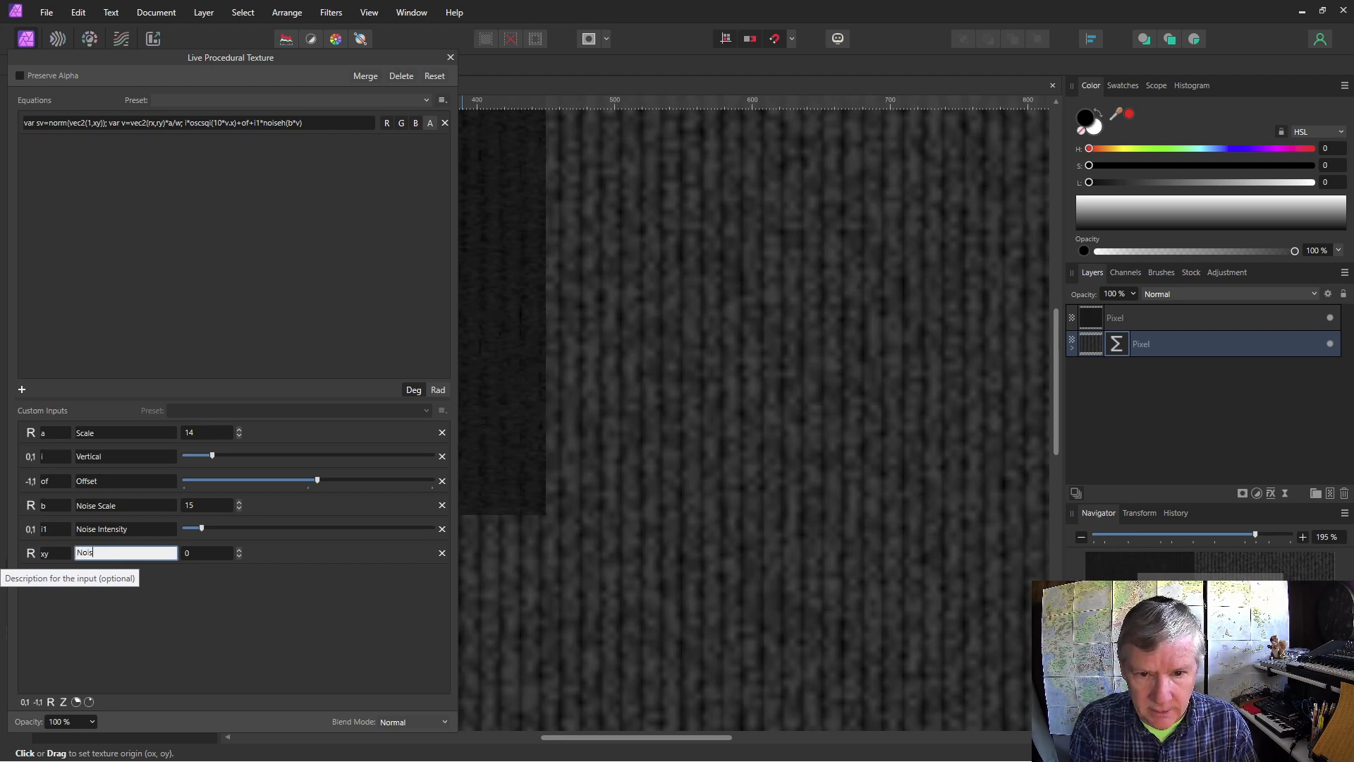
pyautogui.write('e Stretch')
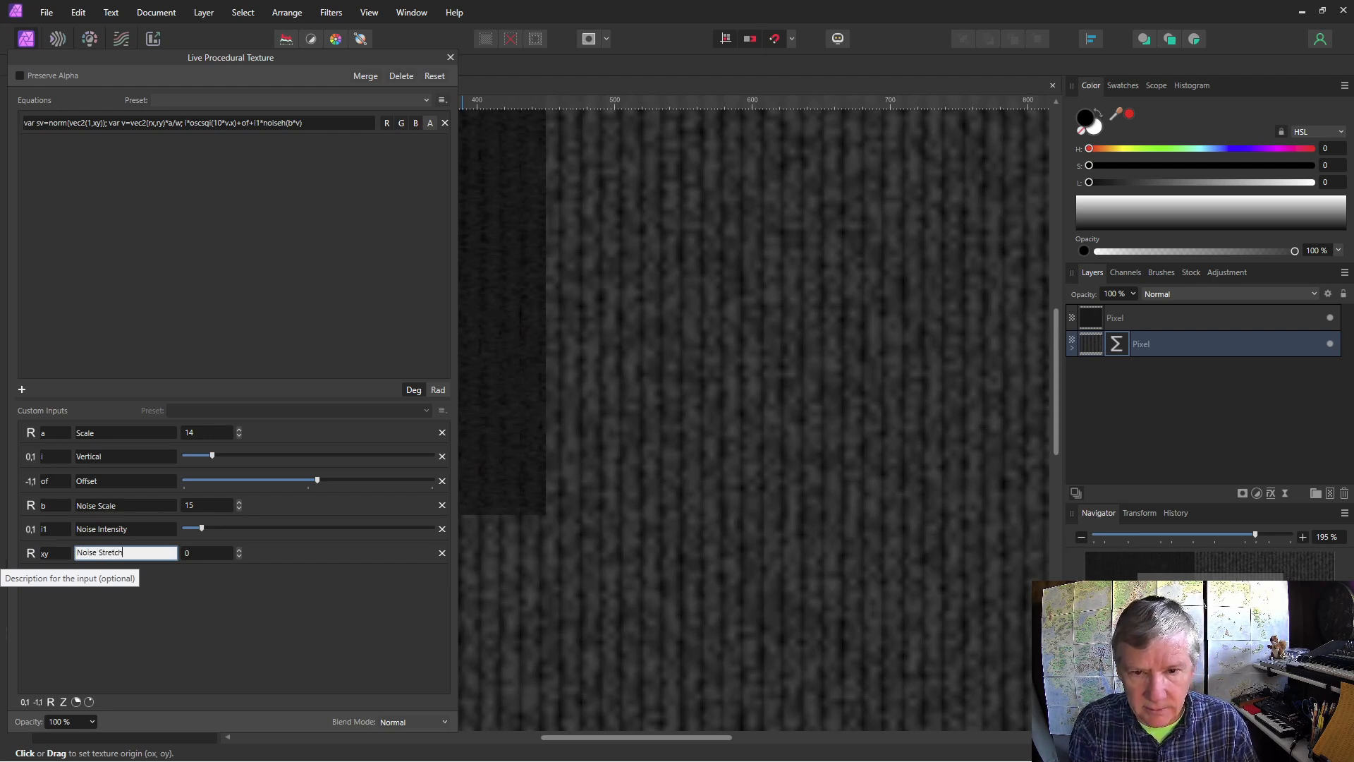
pyautogui.click(239, 550)
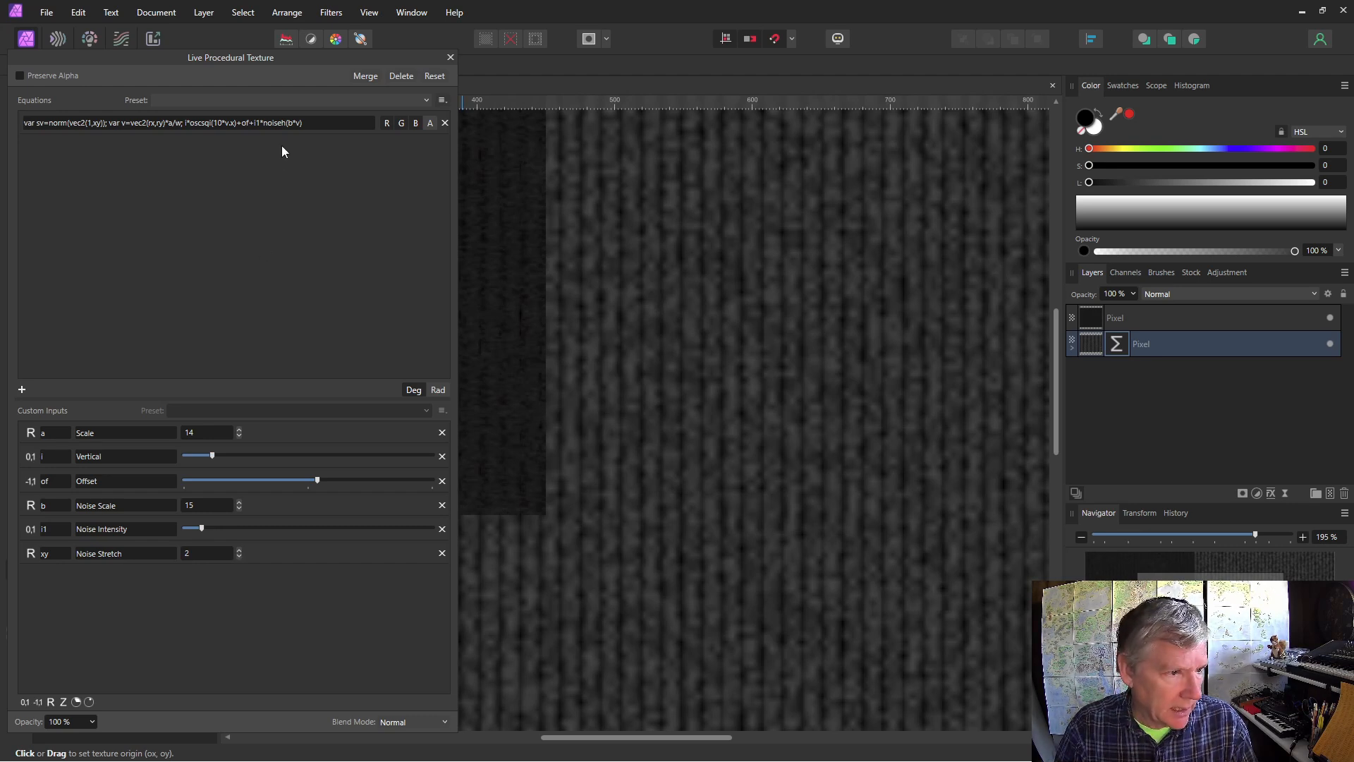
# Step: Multiply the noise argument by the stretch vector so the term reads noiseh(b*v*sv), and apply the equation
pyautogui.click(296, 127)
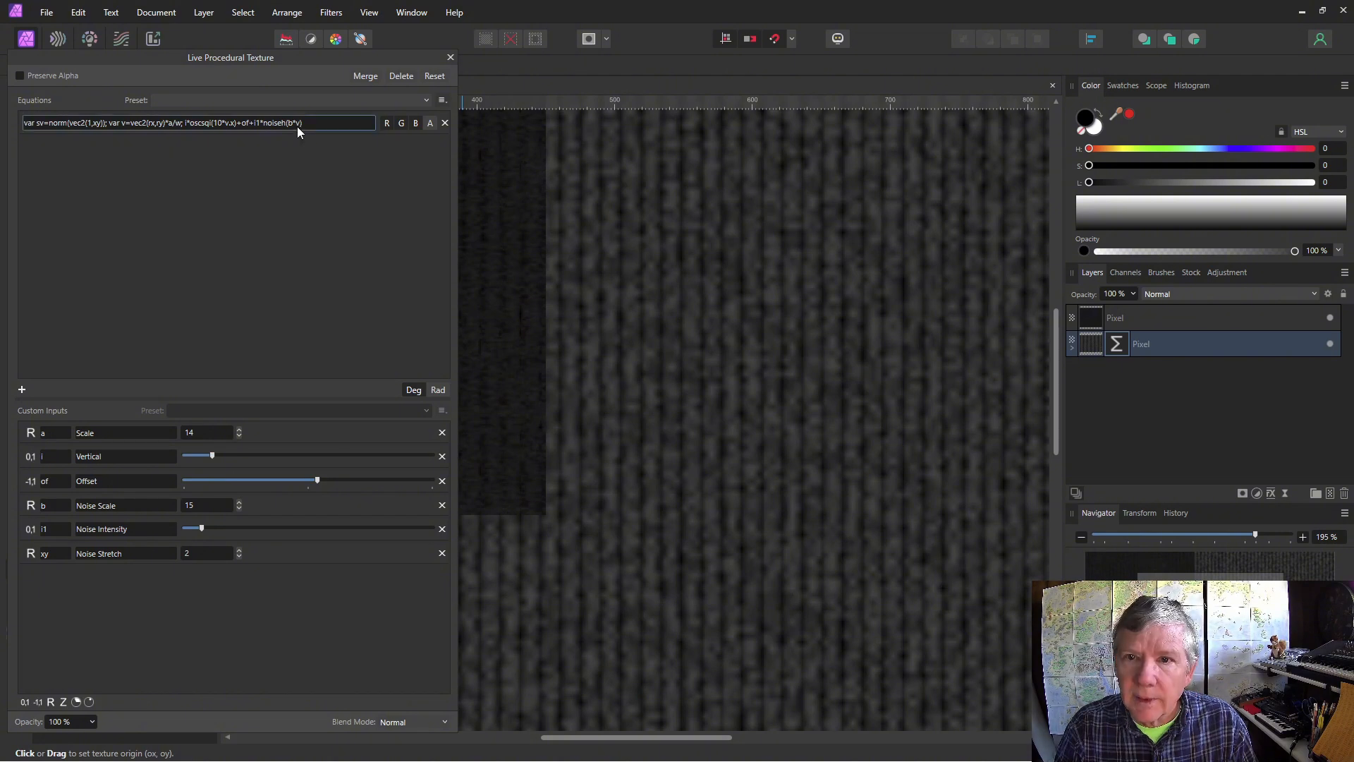
pyautogui.click(302, 129)
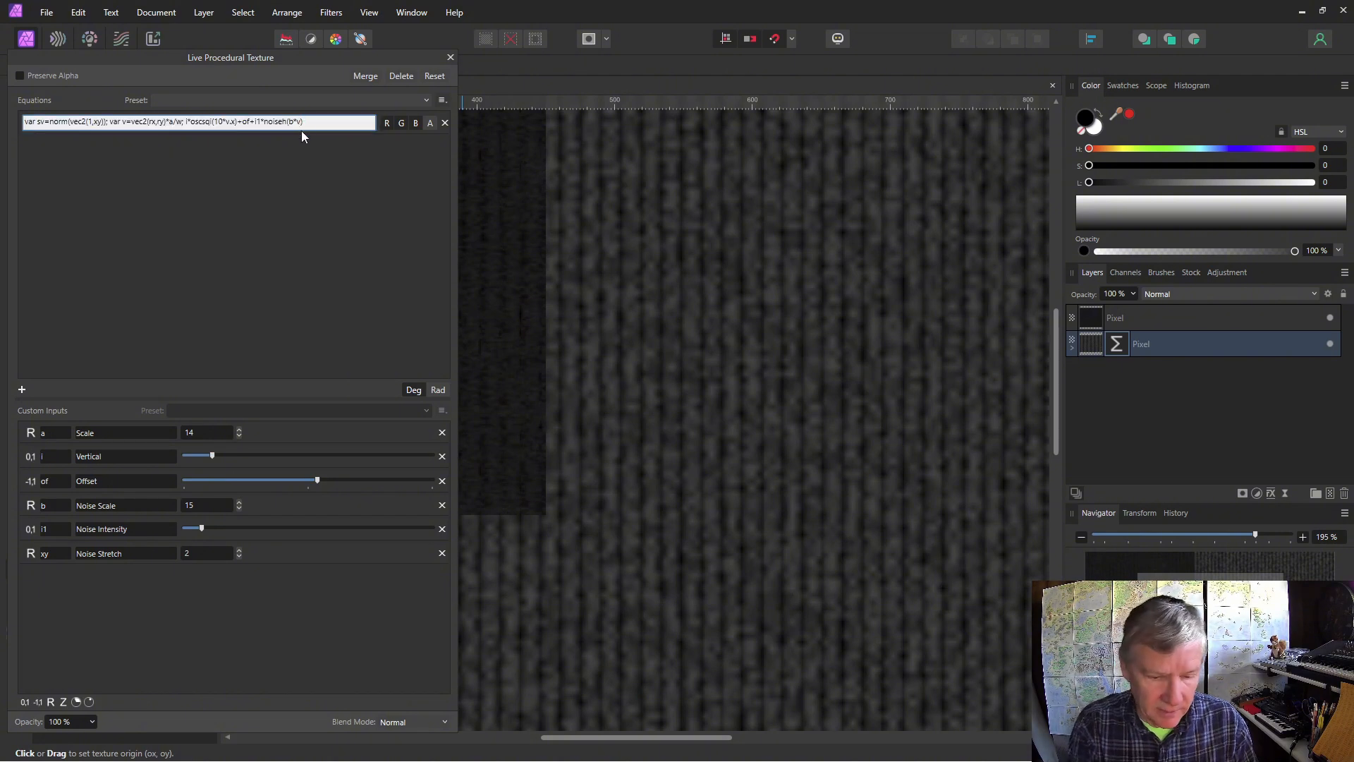
pyautogui.write('*sv')
pyautogui.press('Return')
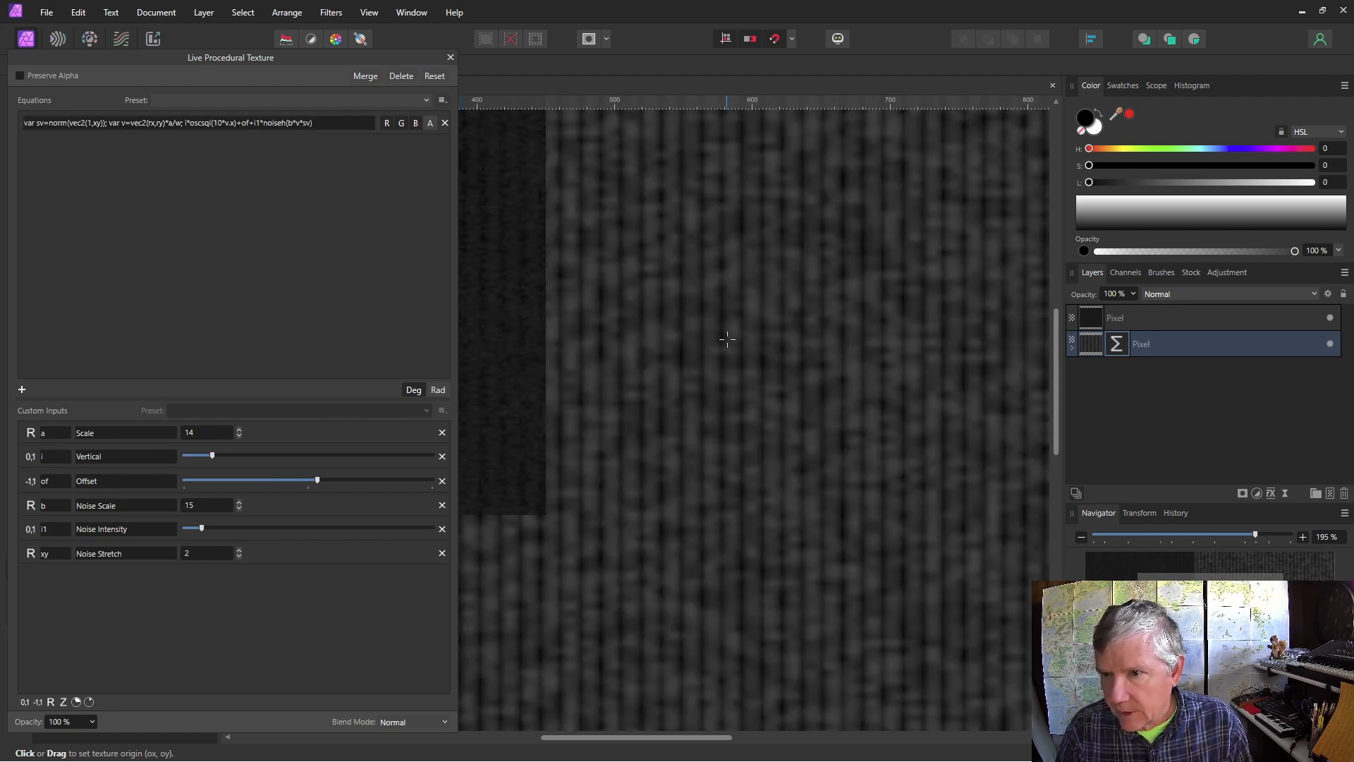
# Step: Multiply the noise argument by 10 so the term reads noiseh(b*10*v*sv), and lower Noise Scale to 5
pyautogui.click(291, 125)
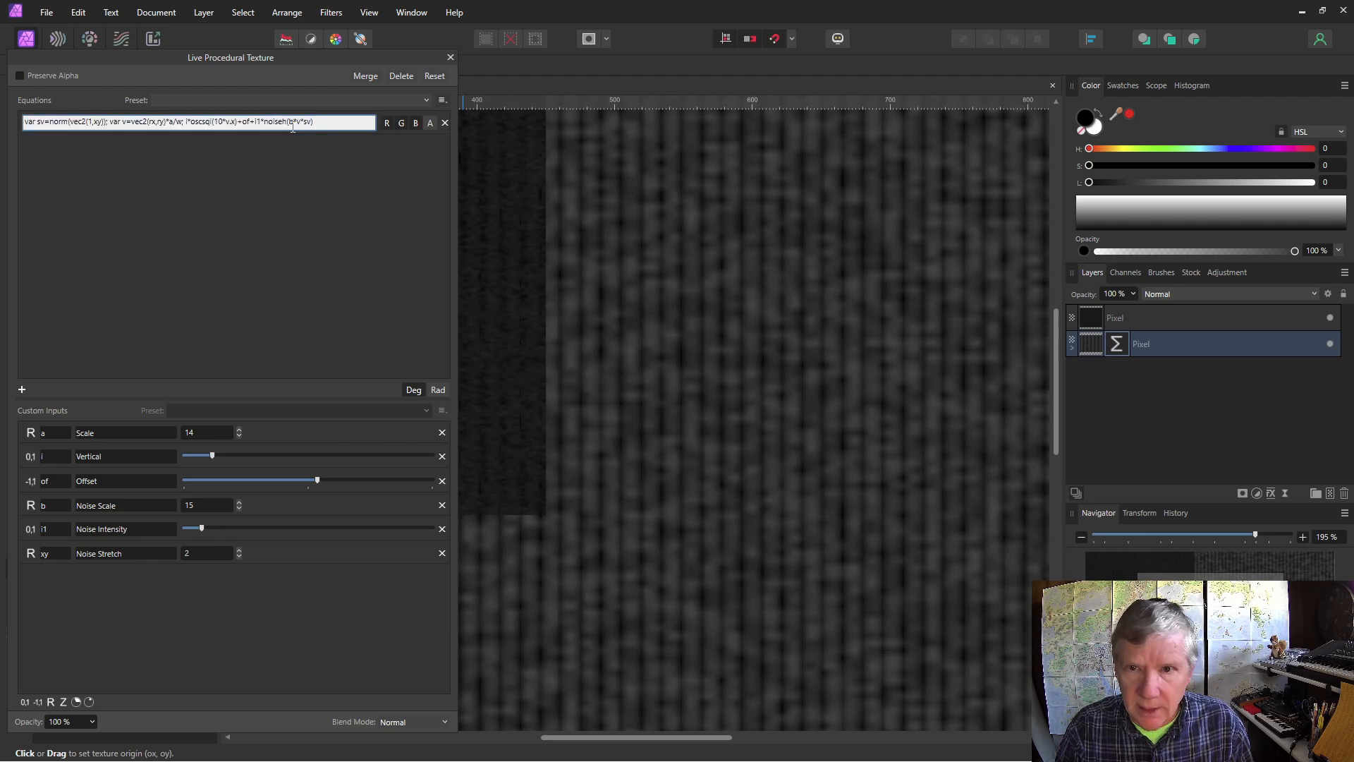
pyautogui.click(290, 124)
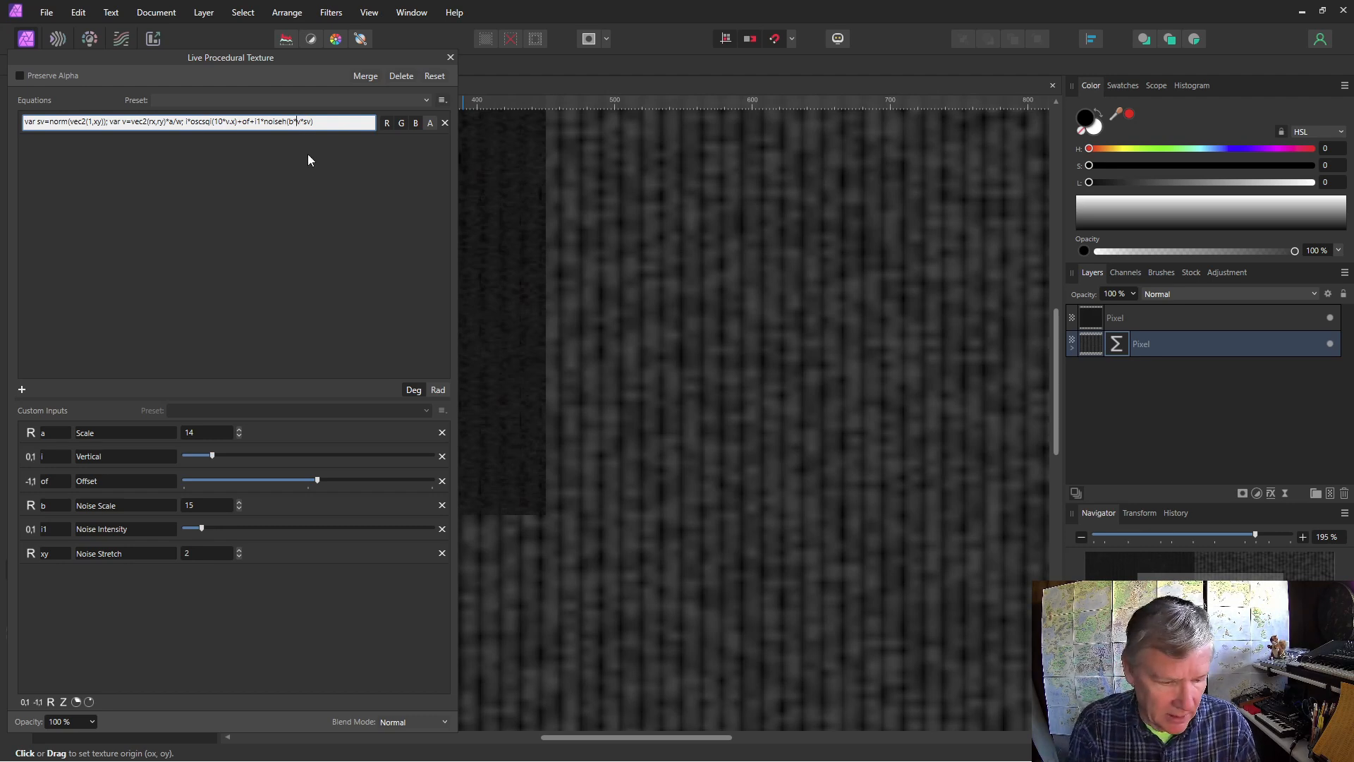
pyautogui.write('*')
pyautogui.press('Return')
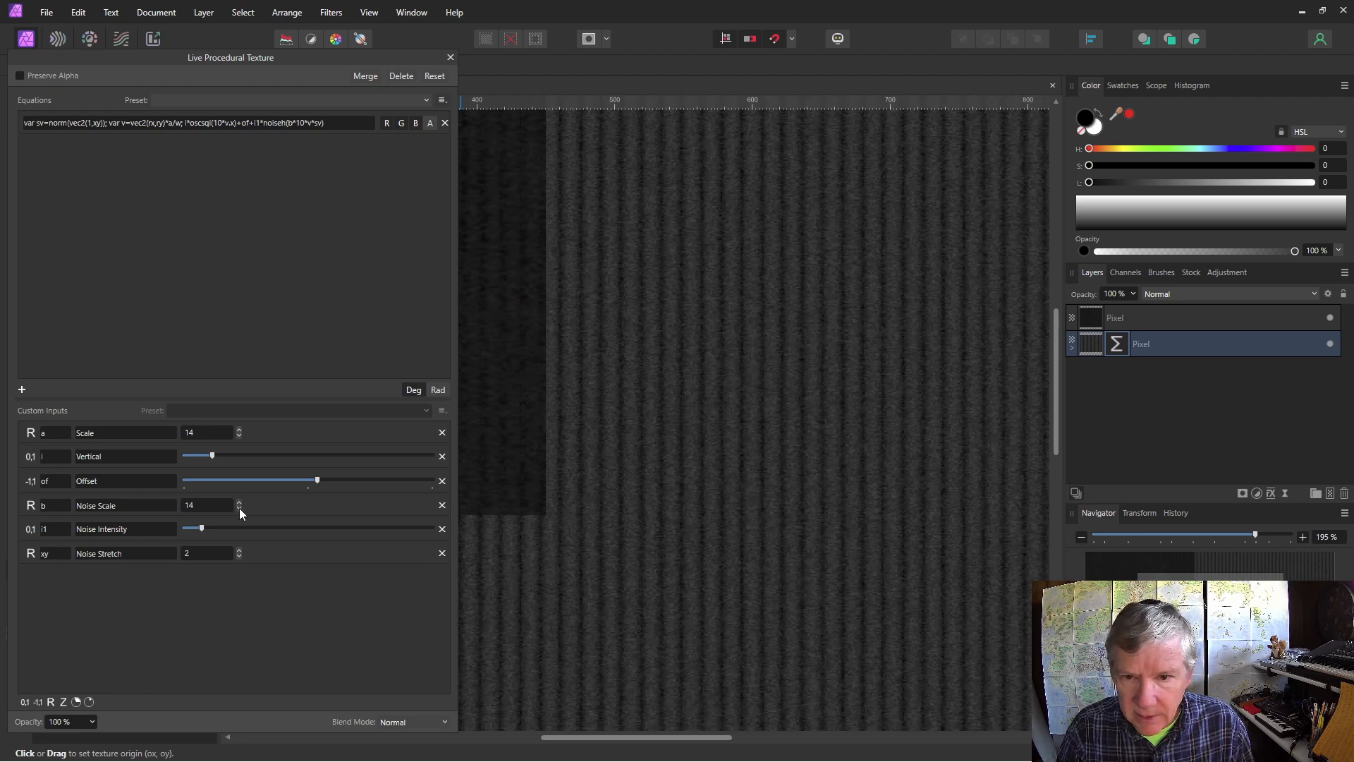
pyautogui.scroll(-7, 239, 508)
pyautogui.scroll(-3, 239, 507)
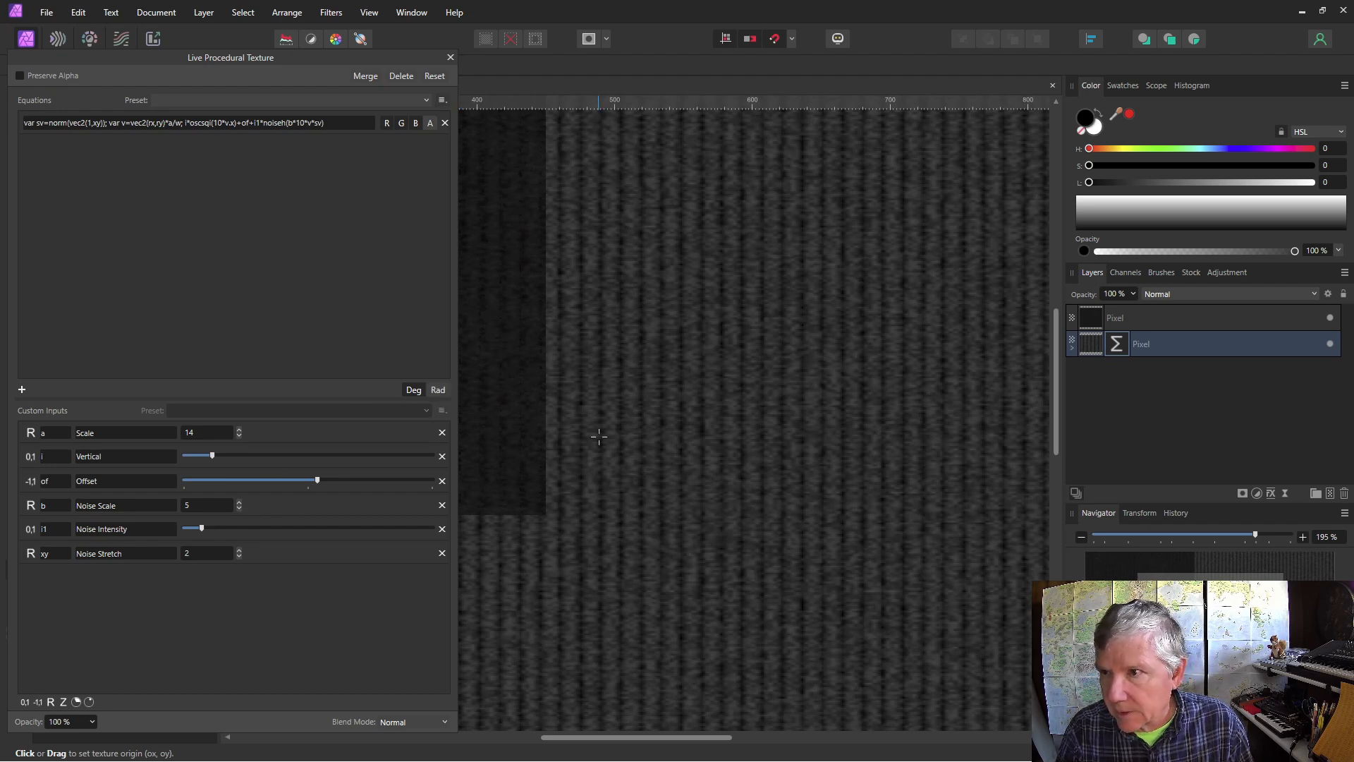
# Step: Lower Vertical to just under a tenth of its range and settle Offset slightly above zero to darken the texture
pyautogui.scroll(-2, 605, 437)
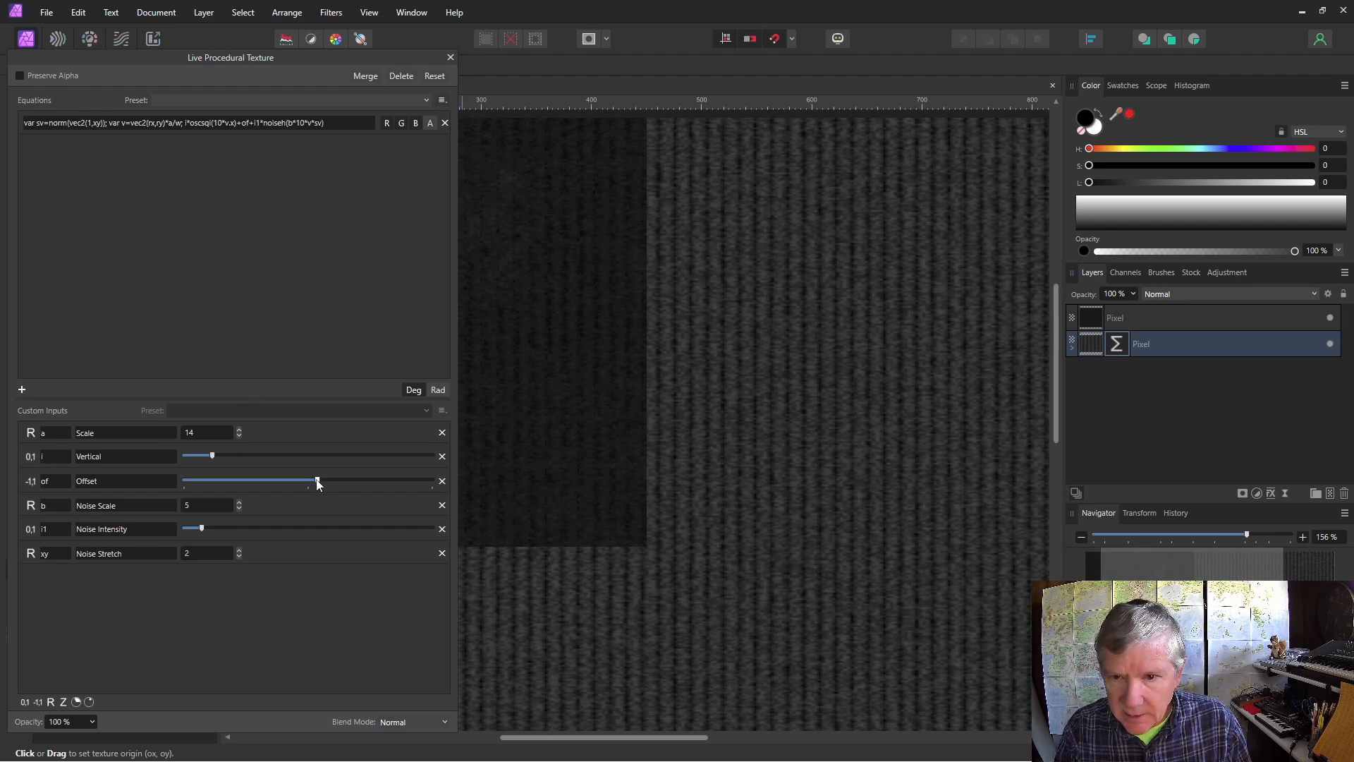
pyautogui.moveTo(317, 481)
pyautogui.mouseDown()
pyautogui.moveTo(306, 484)
pyautogui.moveTo(325, 486)
pyautogui.mouseUp()
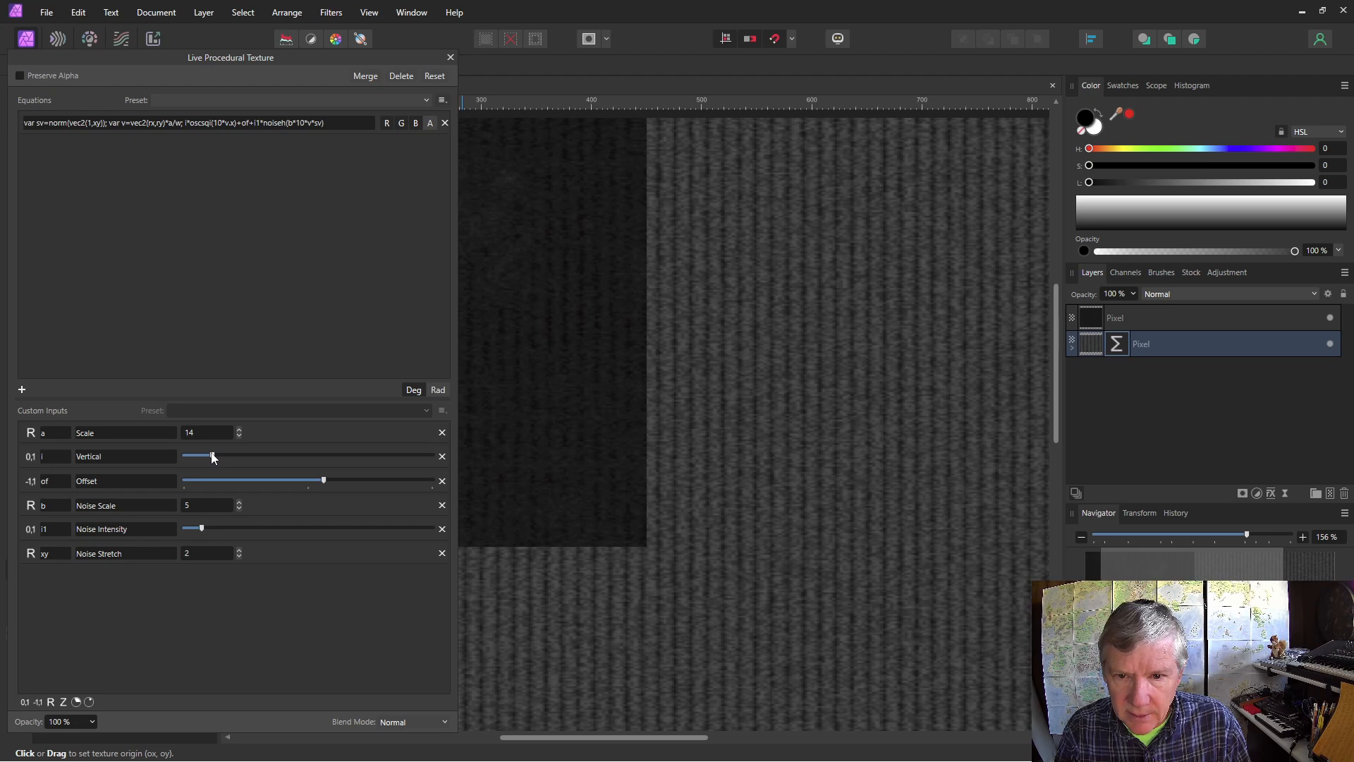
pyautogui.moveTo(213, 458); pyautogui.dragTo(203, 457)
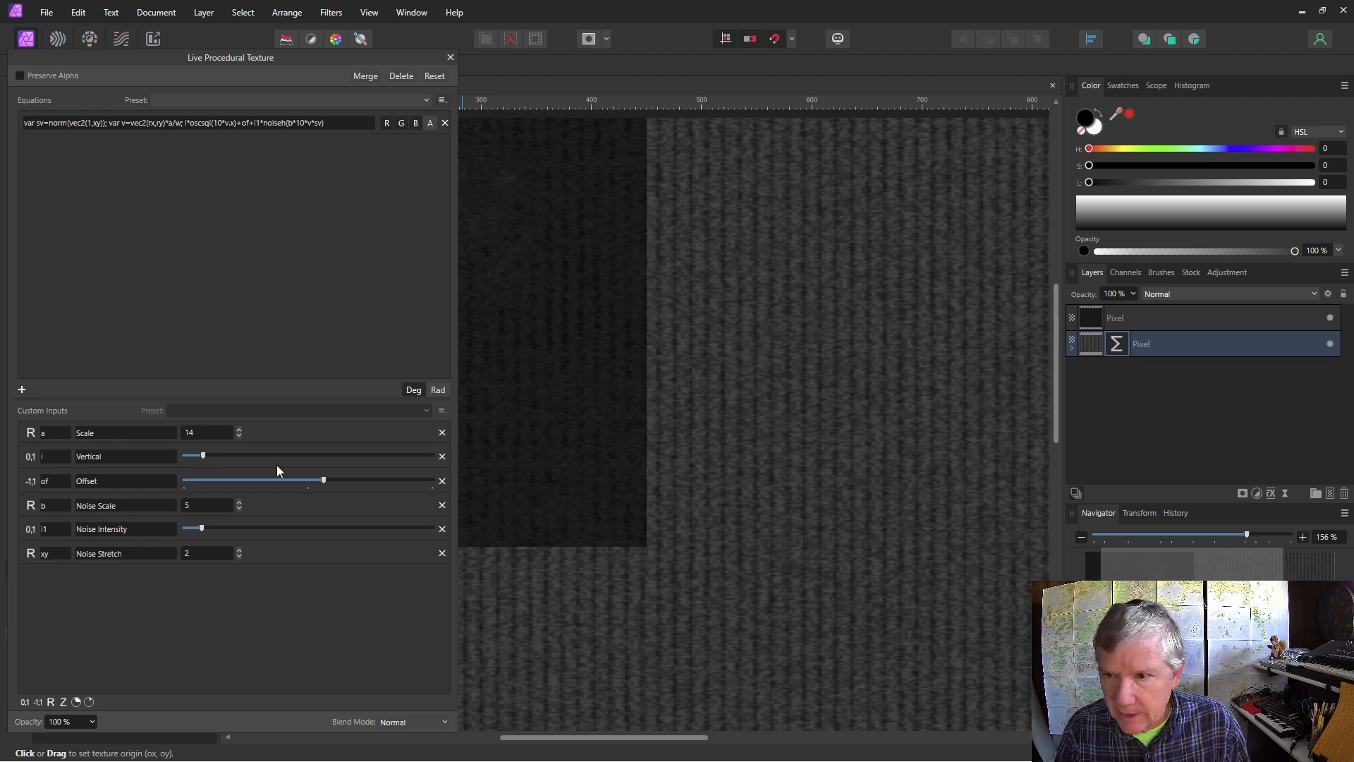
pyautogui.moveTo(323, 479); pyautogui.dragTo(316, 480)
# Step: Divide the stripe intensity and the offset by 5 in the equation, as i/5 and of/5, and apply it
pyautogui.click(186, 122)
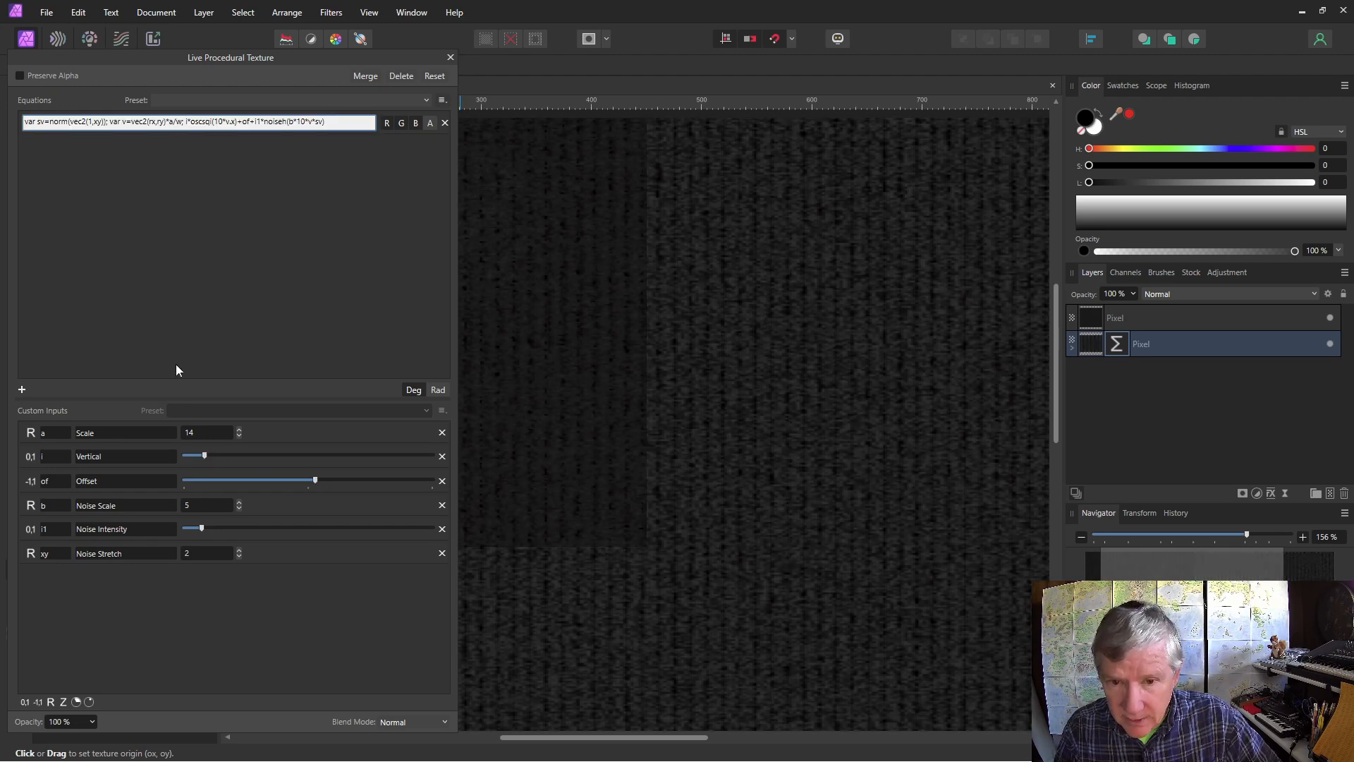
pyautogui.write('i*')
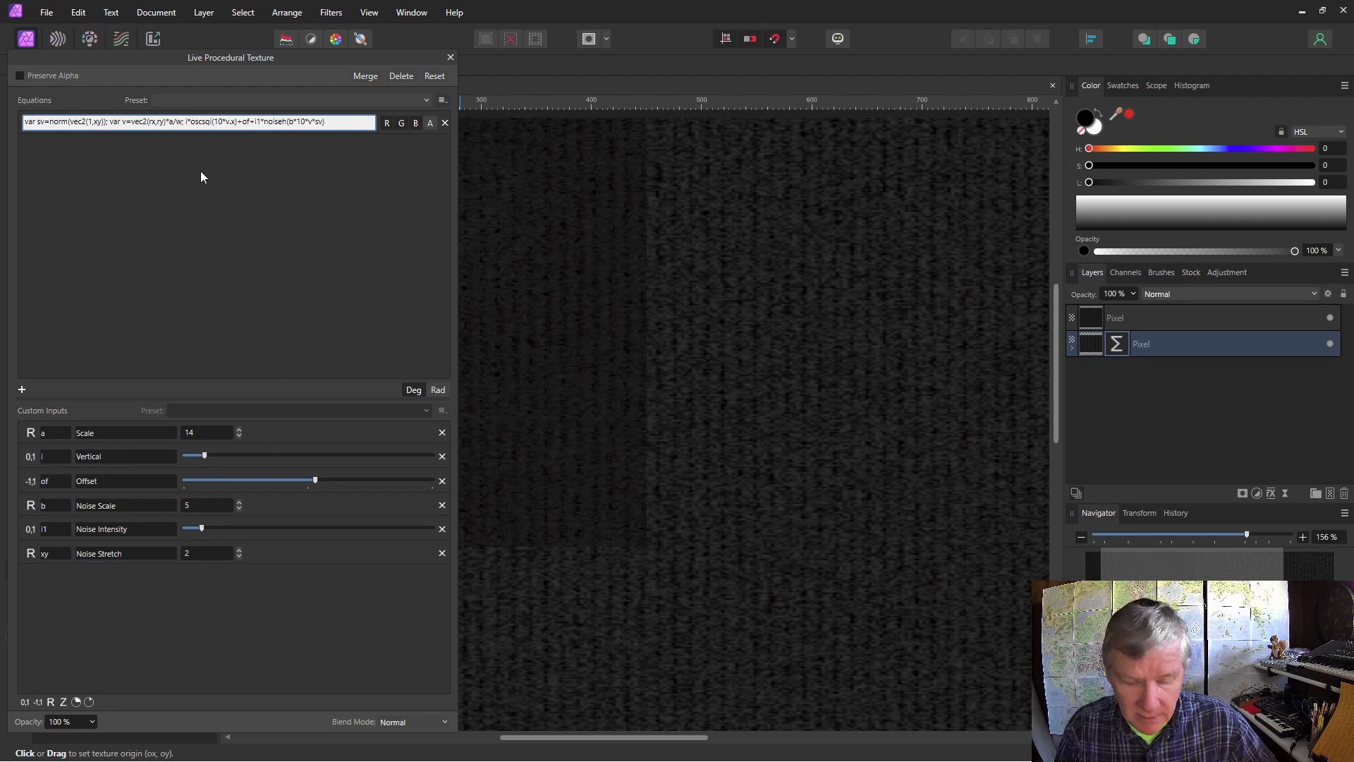
pyautogui.write('/')
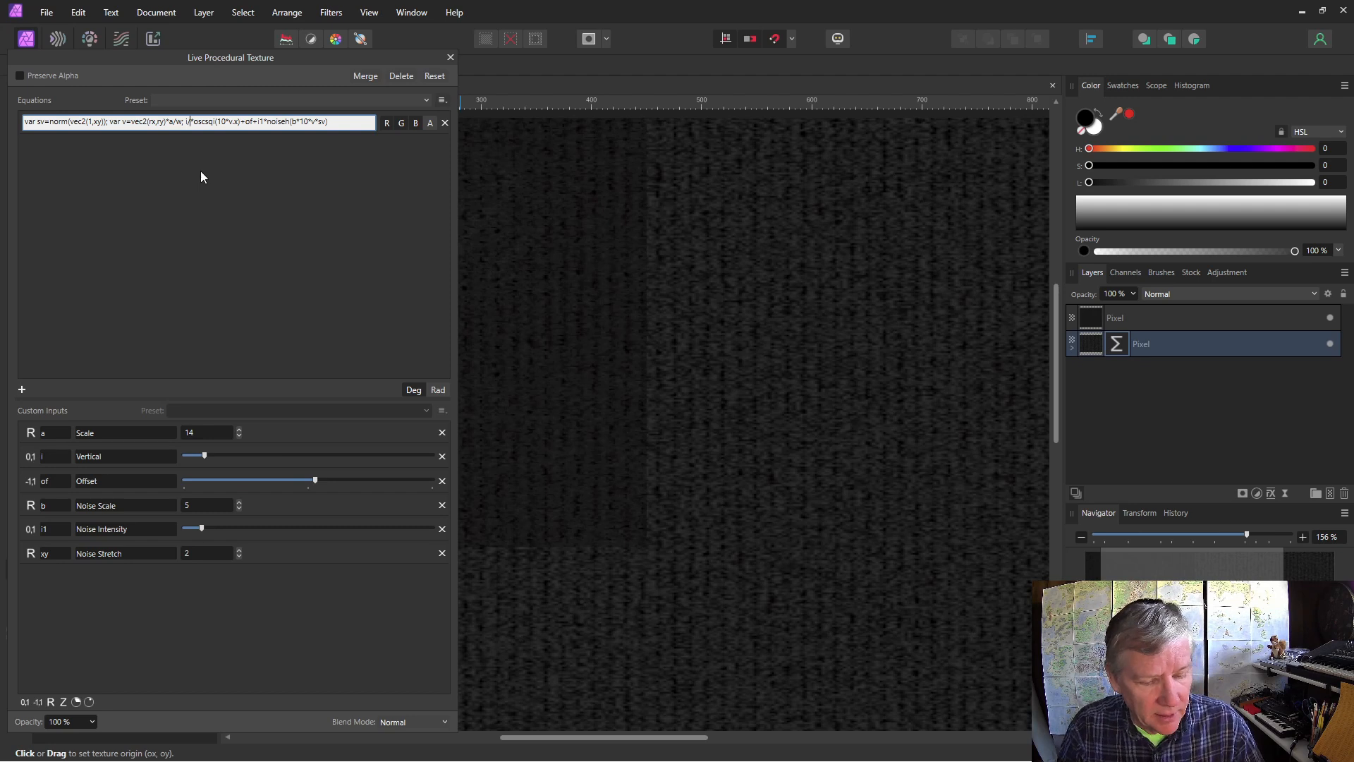
pyautogui.write('5')
pyautogui.click(256, 122)
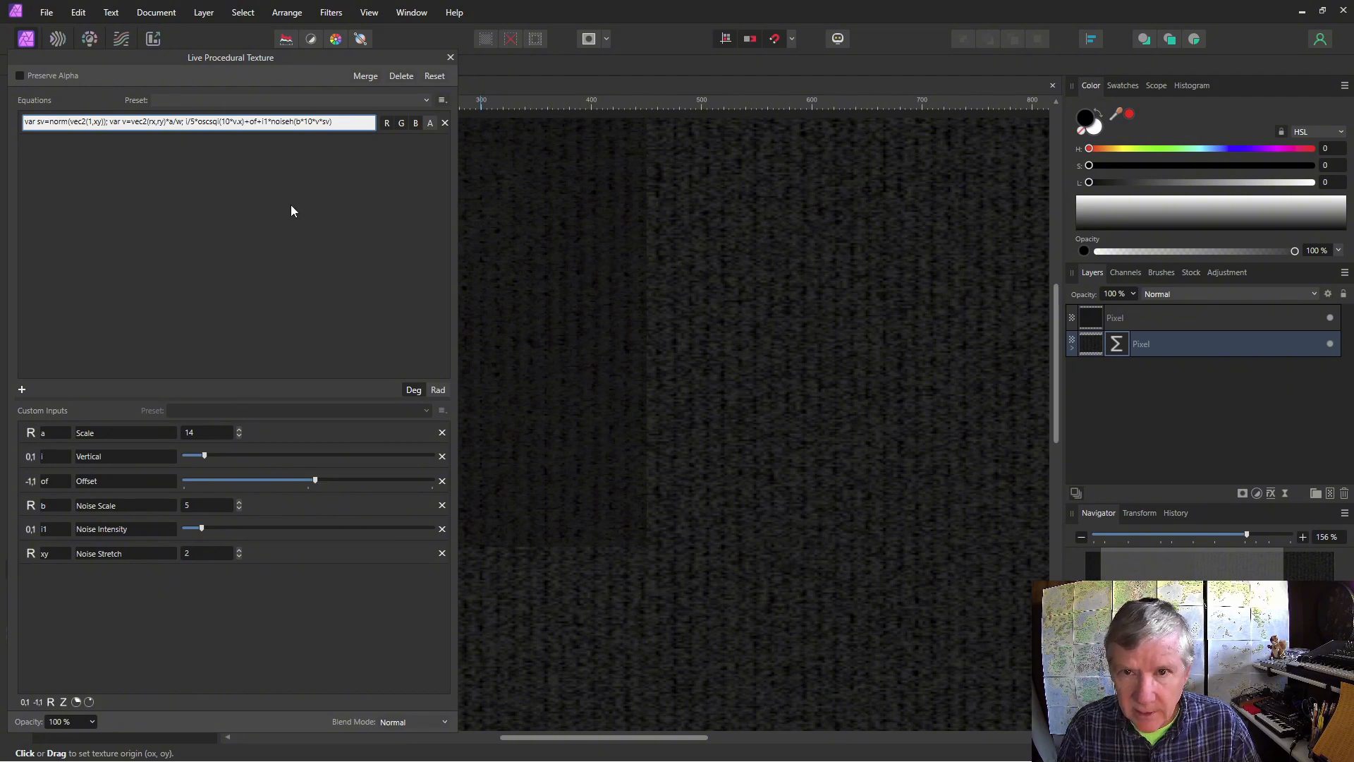
pyautogui.write('/5')
pyautogui.press('Return')
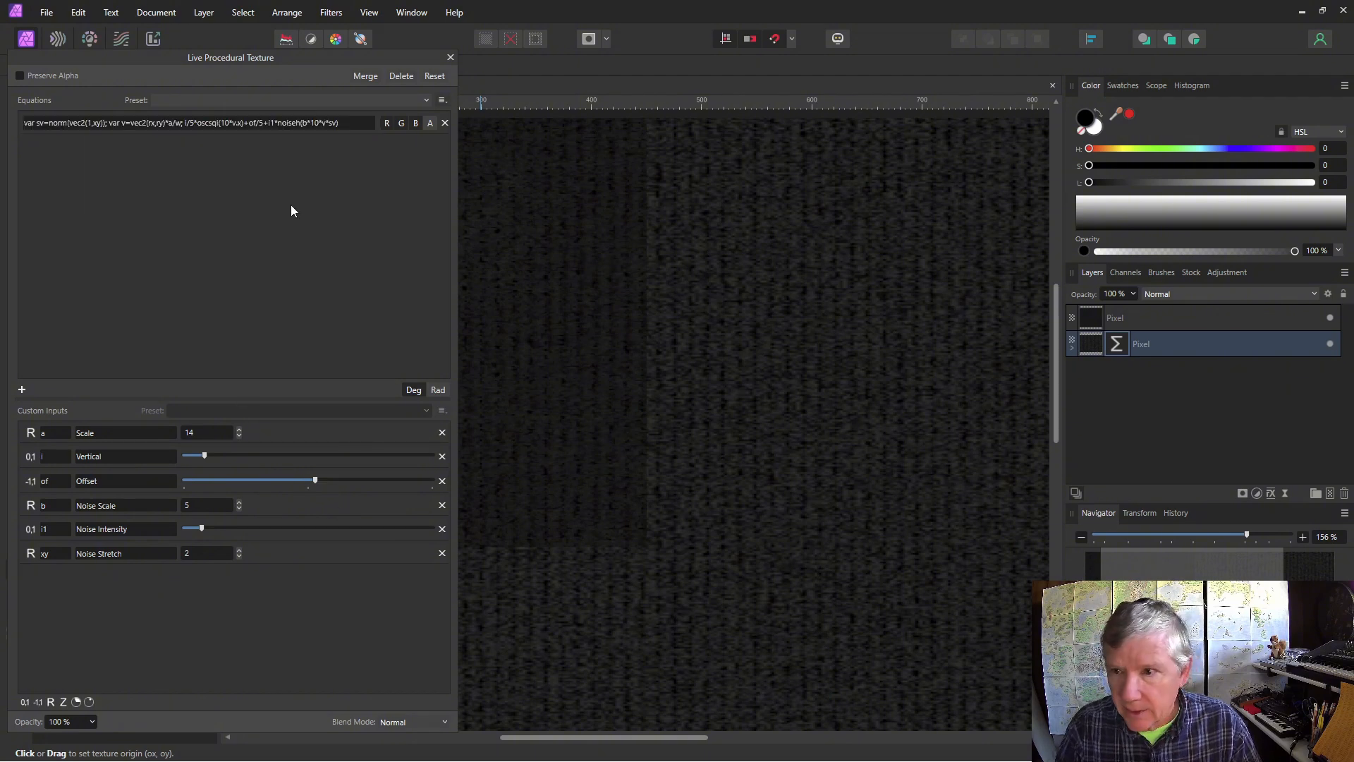
# Step: Raise Vertical to just under a fifth of its range and Offset to about 0.35, and compare with the felt patch
pyautogui.moveTo(205, 457)
pyautogui.mouseDown()
pyautogui.moveTo(286, 456)
pyautogui.moveTo(306, 483)
pyautogui.moveTo(361, 480)
pyautogui.moveTo(230, 460)
pyautogui.mouseUp()
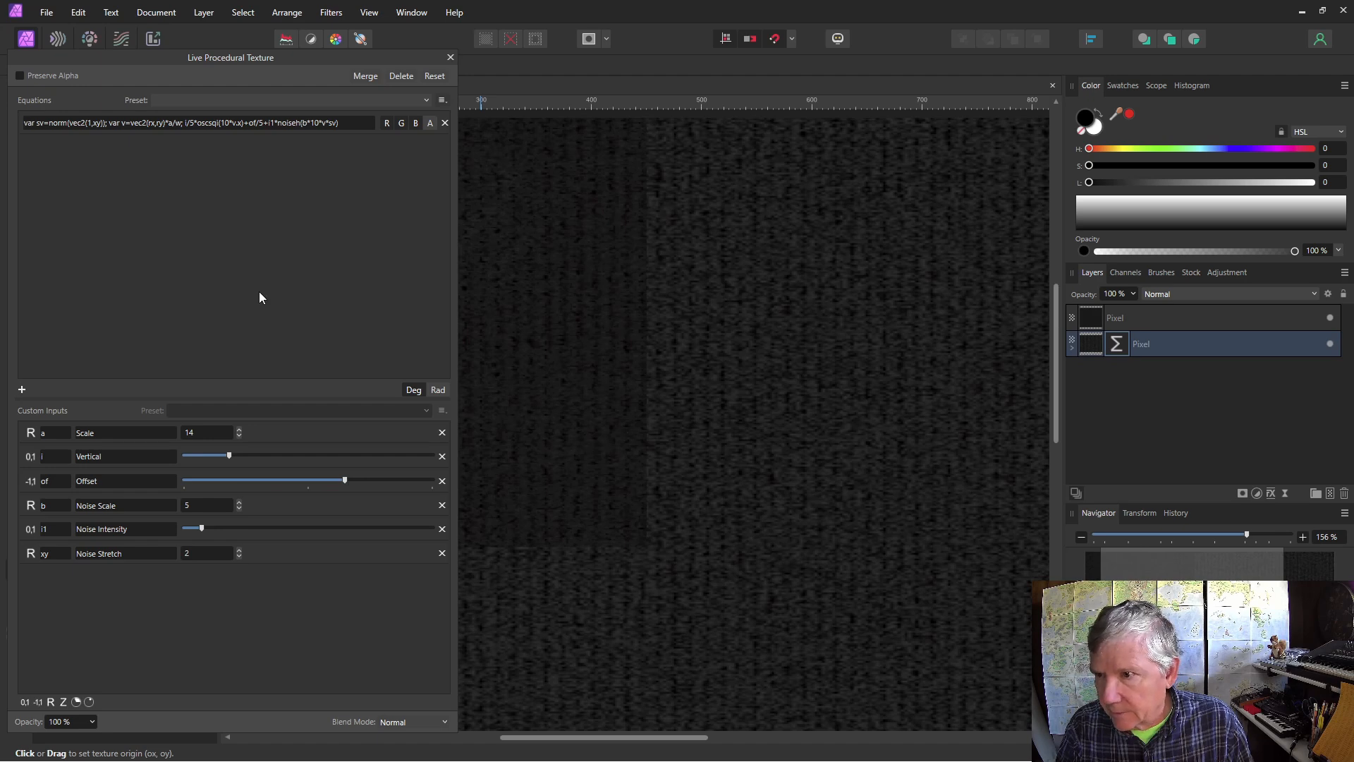
pyautogui.scroll(-2, 891, 341)
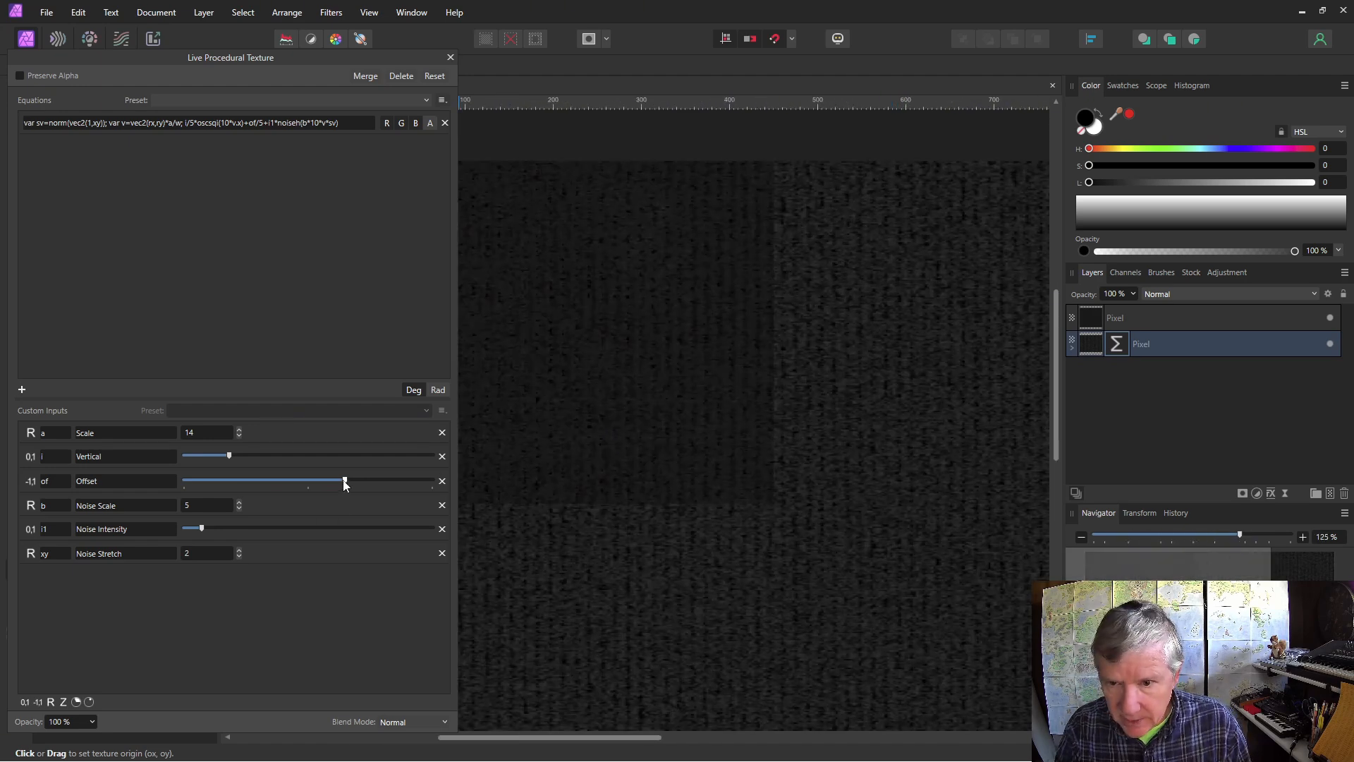
pyautogui.moveTo(344, 481); pyautogui.dragTo(335, 481)
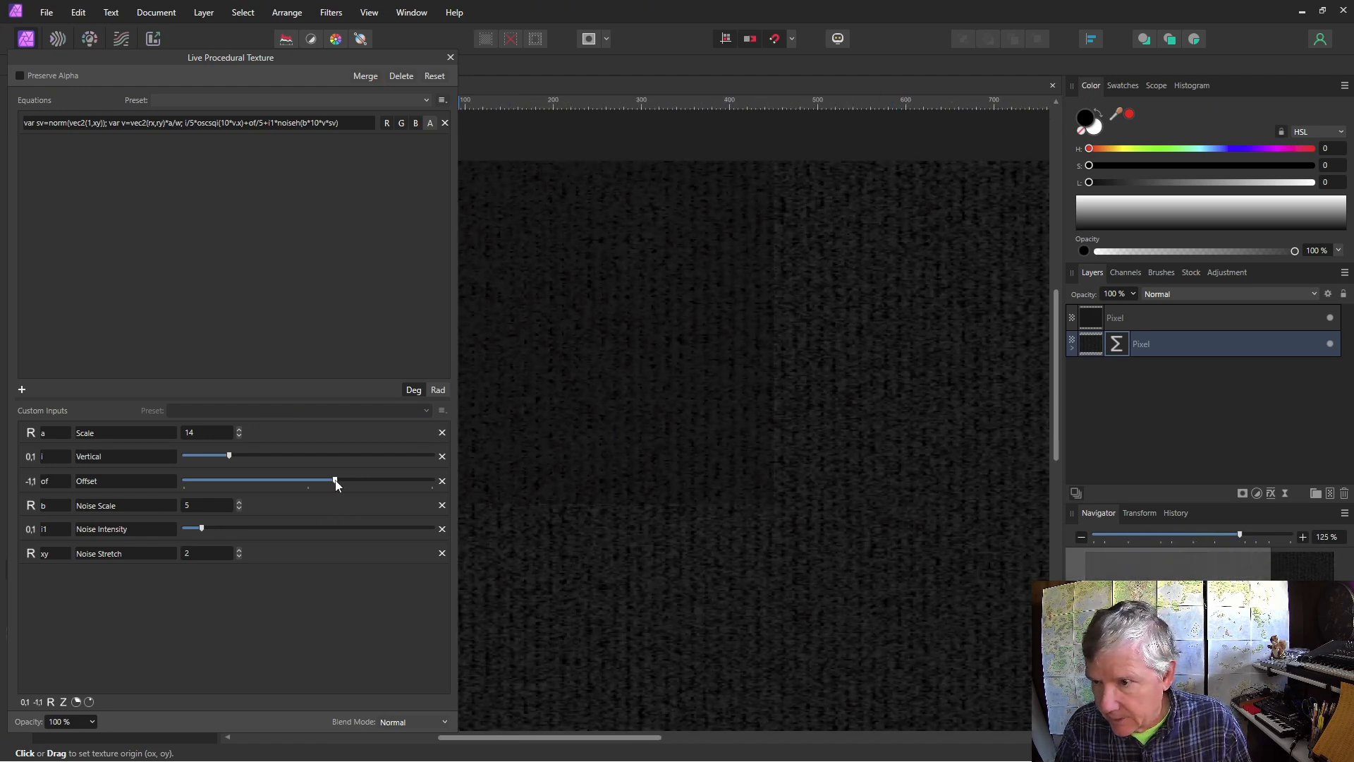
pyautogui.hotkey('ctrl', '-')
pyautogui.moveTo(330, 481); pyautogui.dragTo(352, 481)
pyautogui.scroll(3, 882, 444)
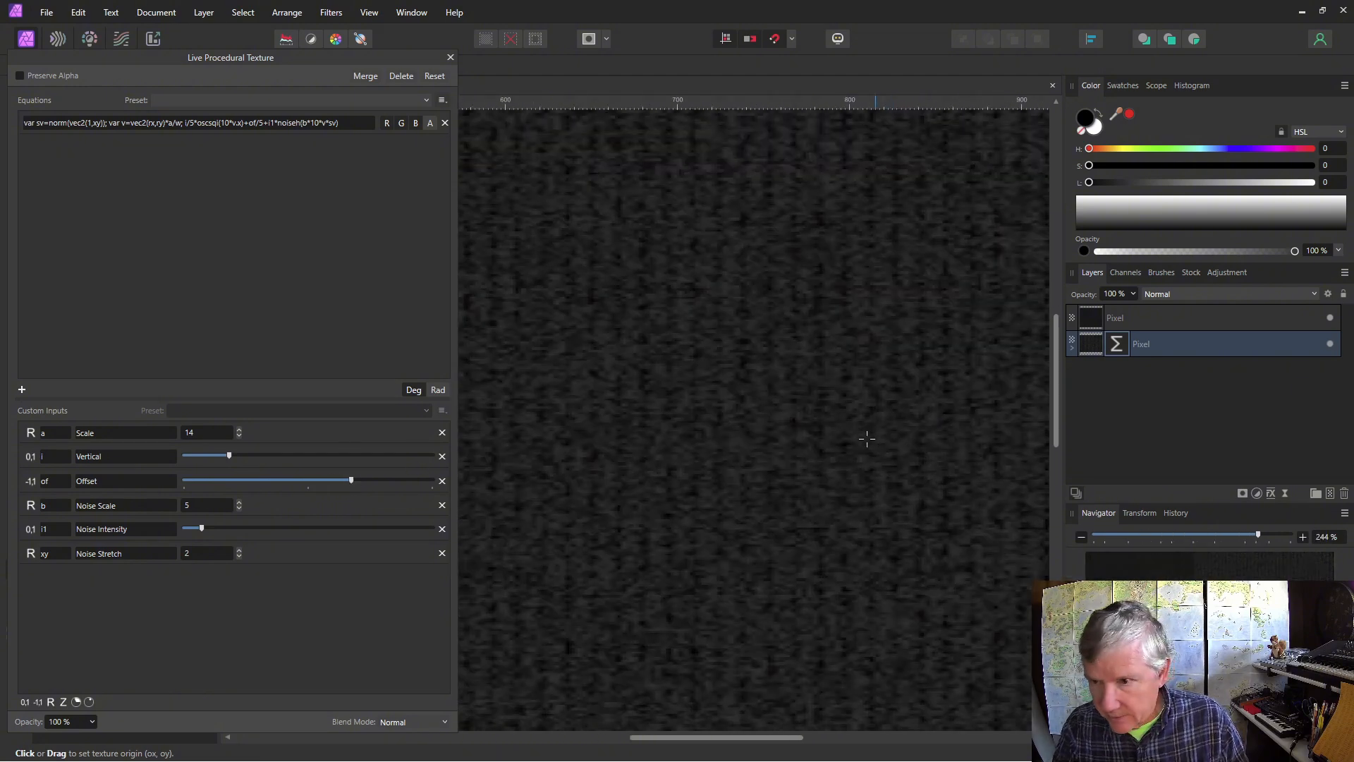
pyautogui.scroll(-3, 755, 377)
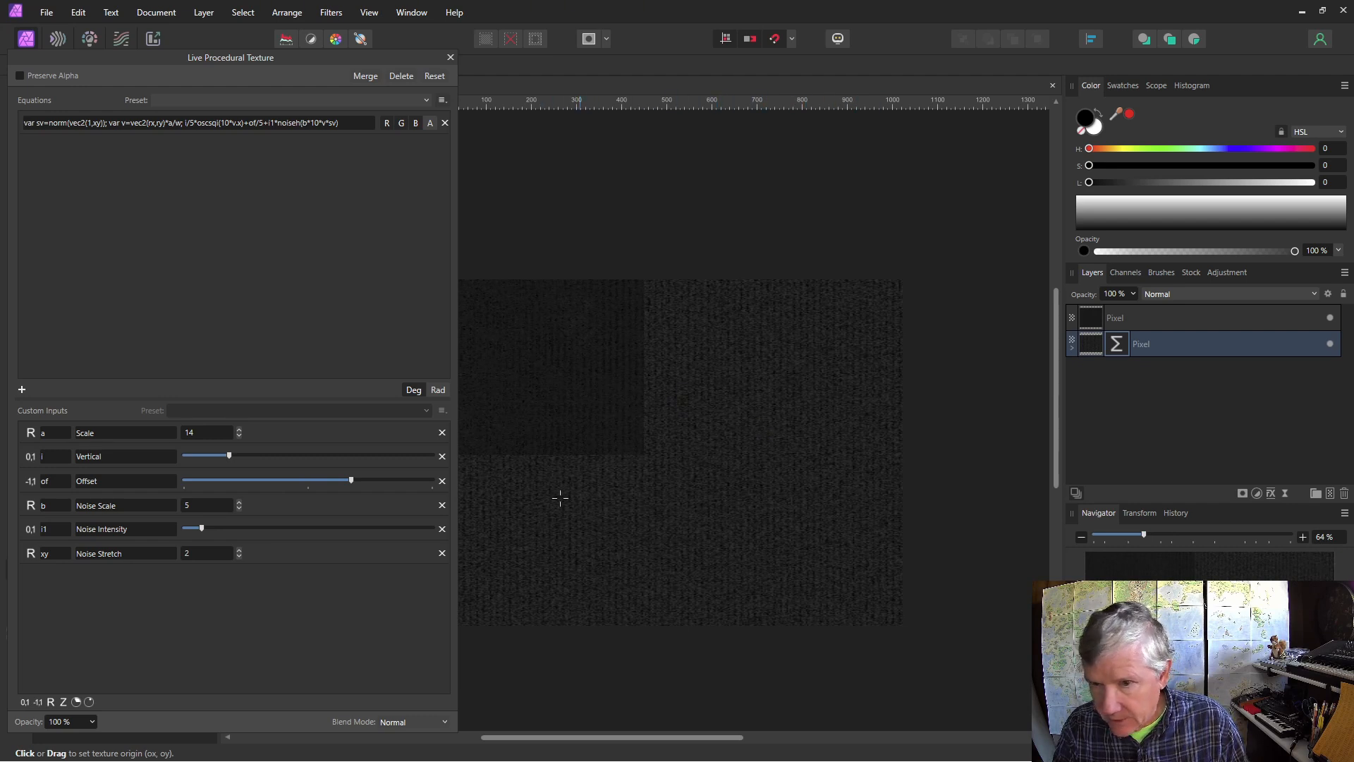
# Step: Add an integer custom input o described as Octaves and set its value to 10
pyautogui.click(64, 702)
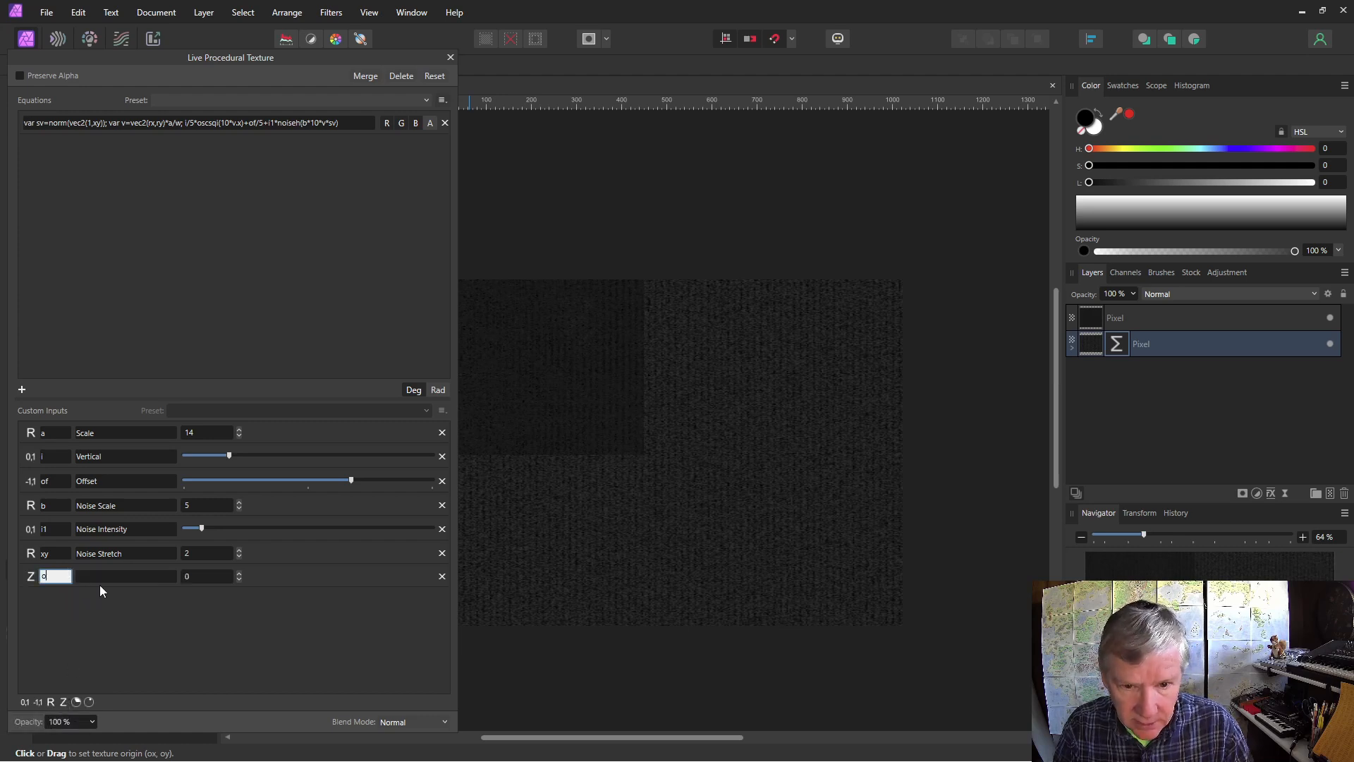
pyautogui.write('o')
pyautogui.press('Tab')
pyautogui.write('Octaves')
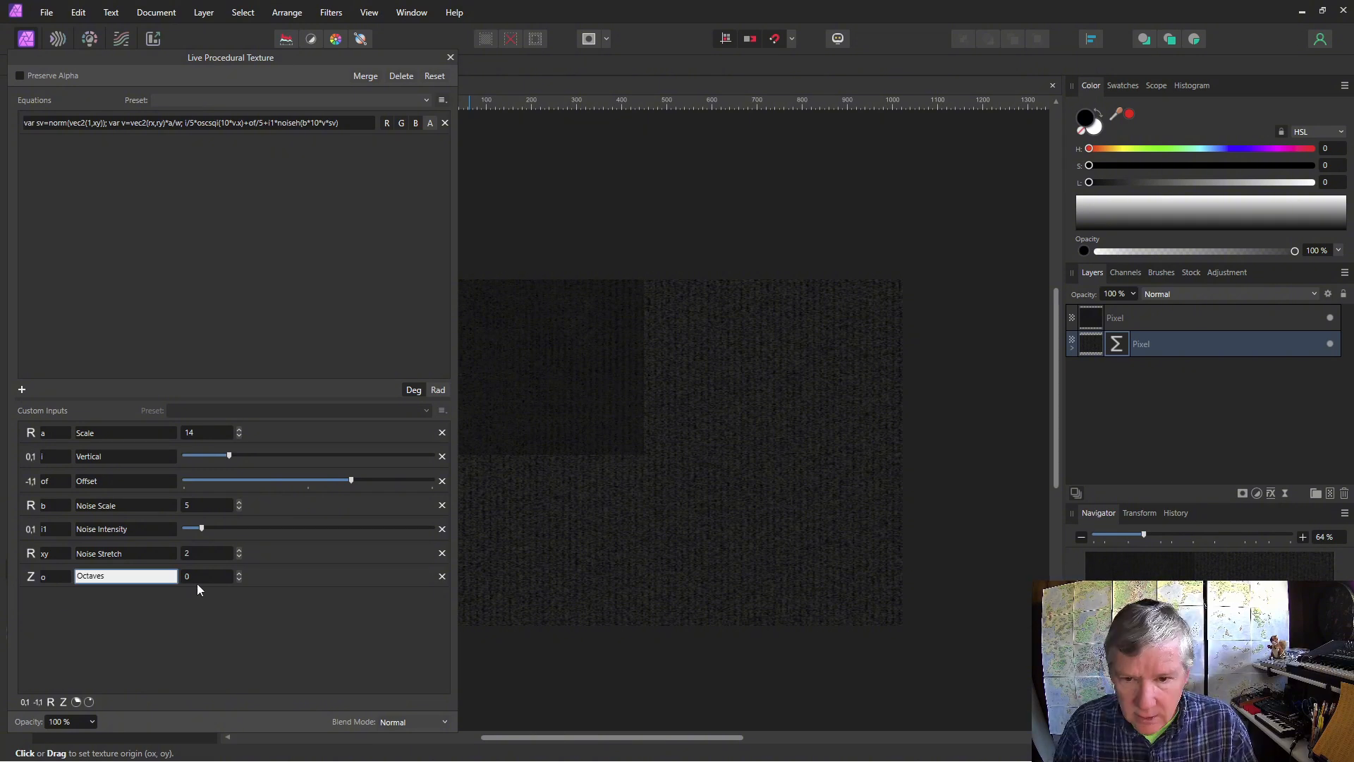
pyautogui.press('Return')
pyautogui.write('10')
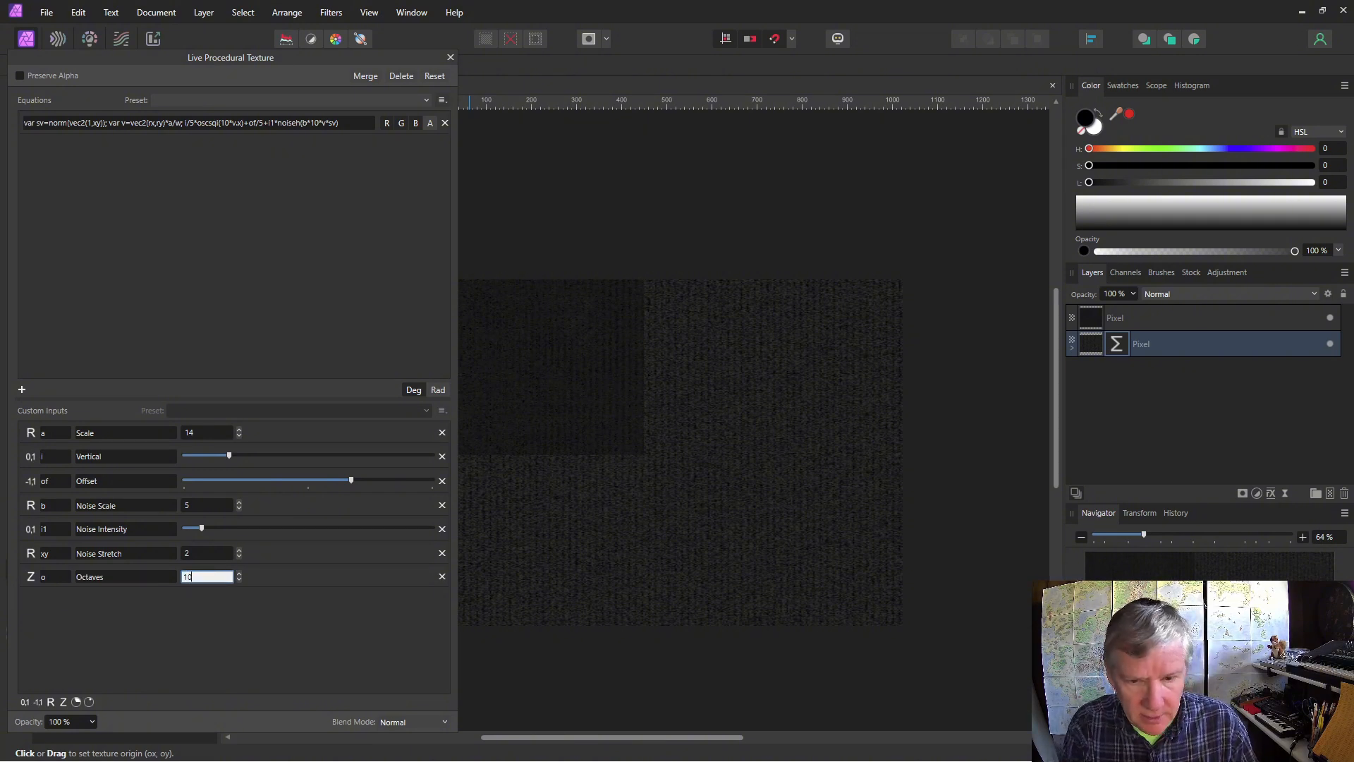
pyautogui.press('Return')
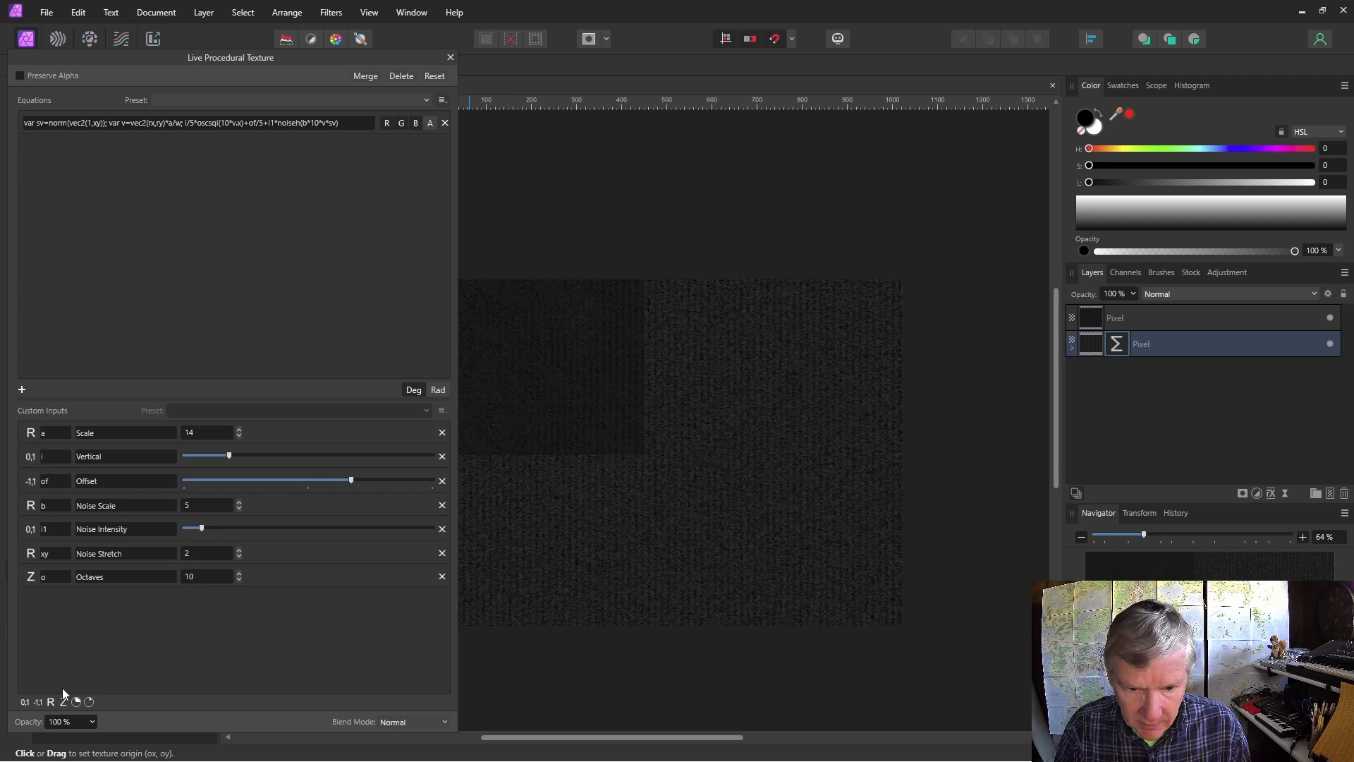
# Step: Add a 0-to-1 custom input s described as Smooth and set it to about half of its range
pyautogui.click(25, 702)
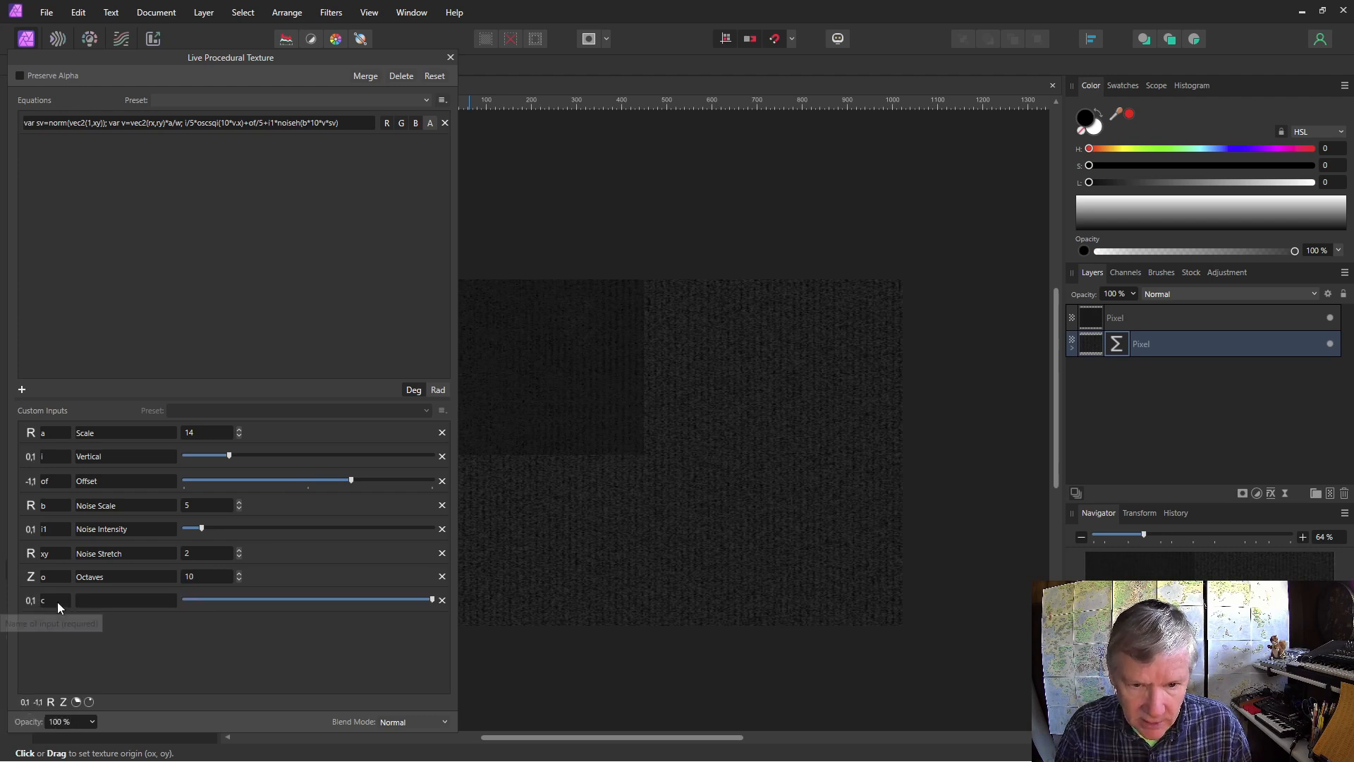
pyautogui.click(57, 601)
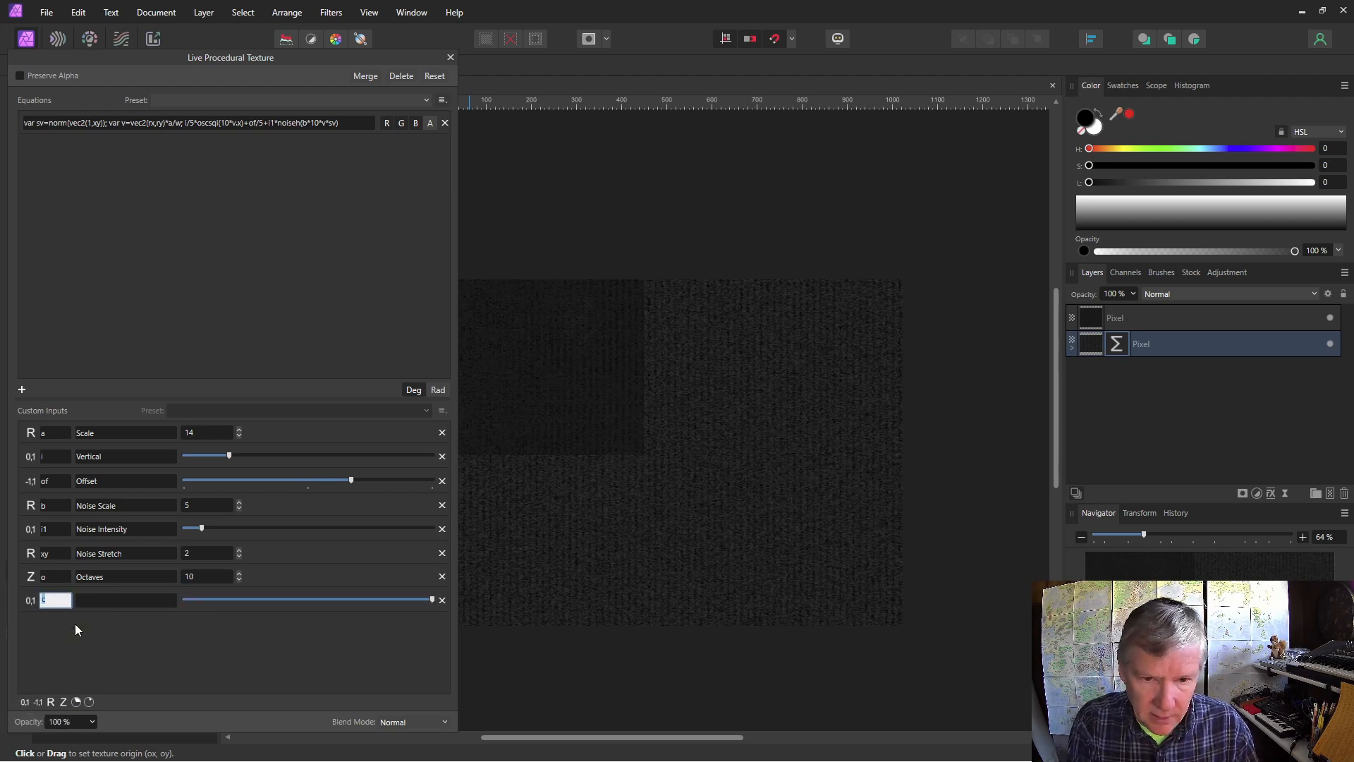
pyautogui.write('s')
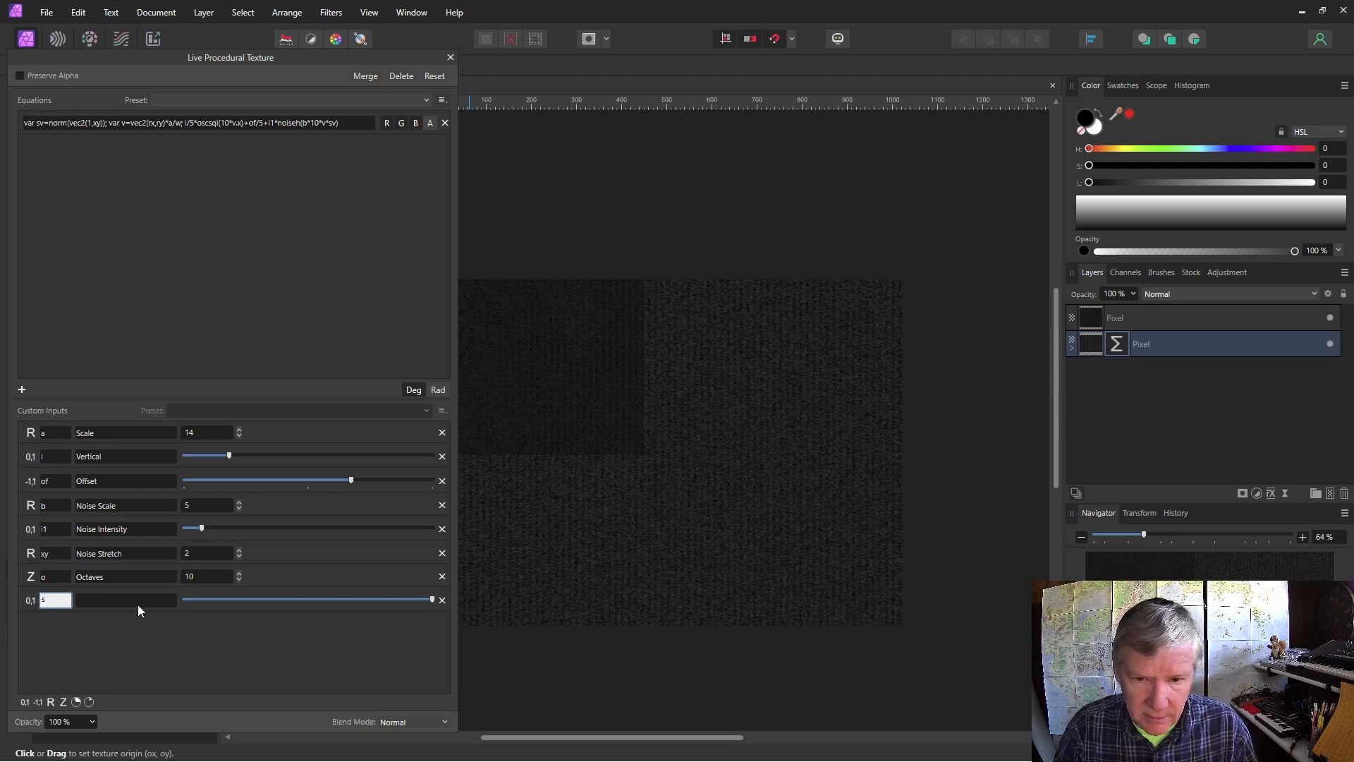
pyautogui.press('Tab')
pyautogui.write('Smooth')
pyautogui.press('Return')
pyautogui.moveTo(434, 600); pyautogui.dragTo(303, 609)
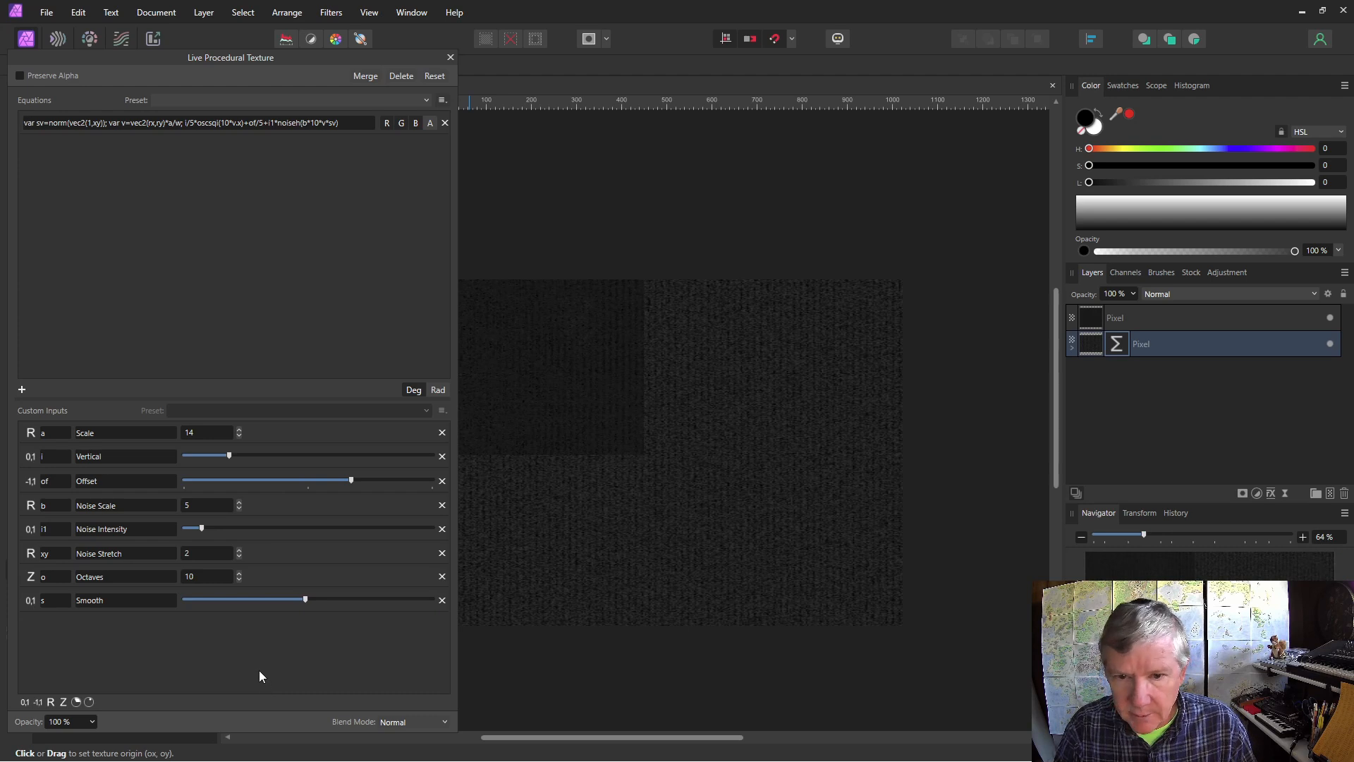
# Step: Wrap the stripe term in a max function with perlincubic(v,o,s) as its second argument, and apply the equation
pyautogui.click(185, 122)
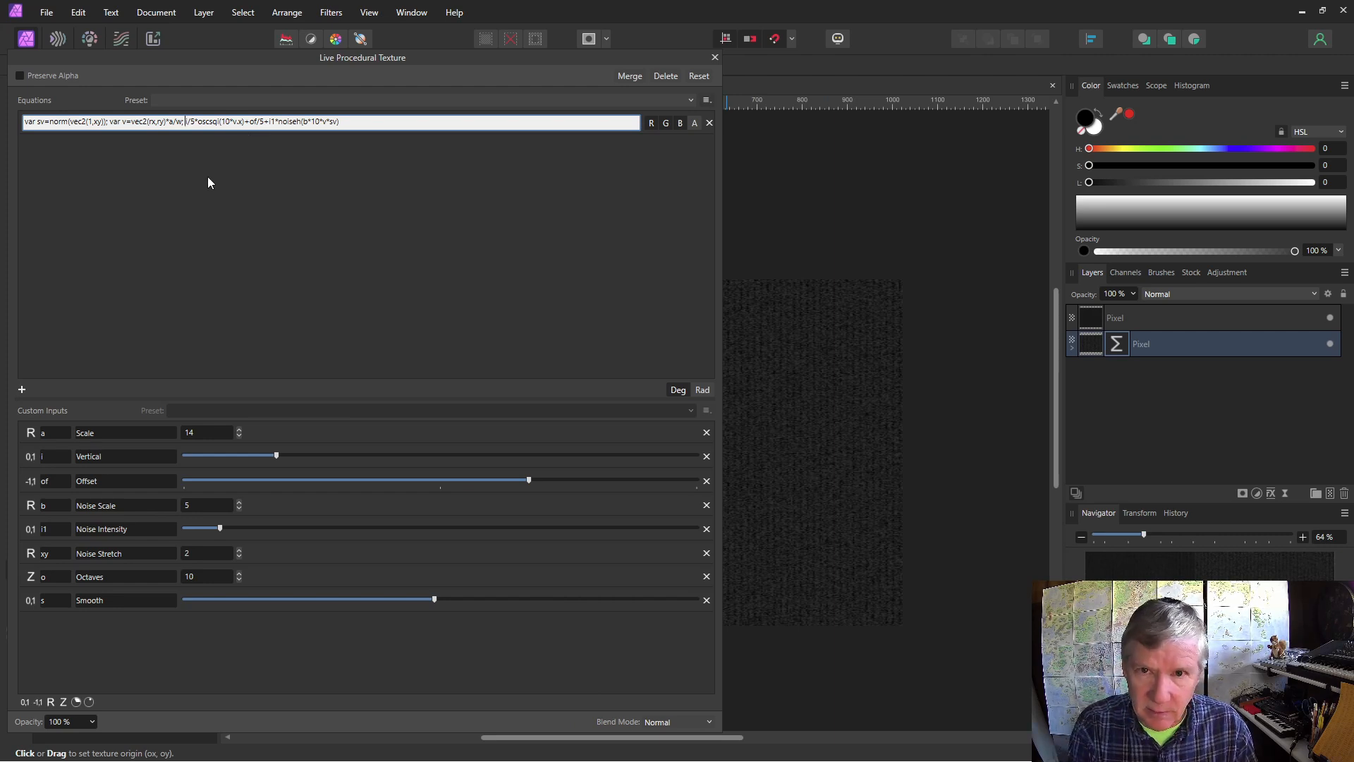
pyautogui.write('max')
pyautogui.write('(')
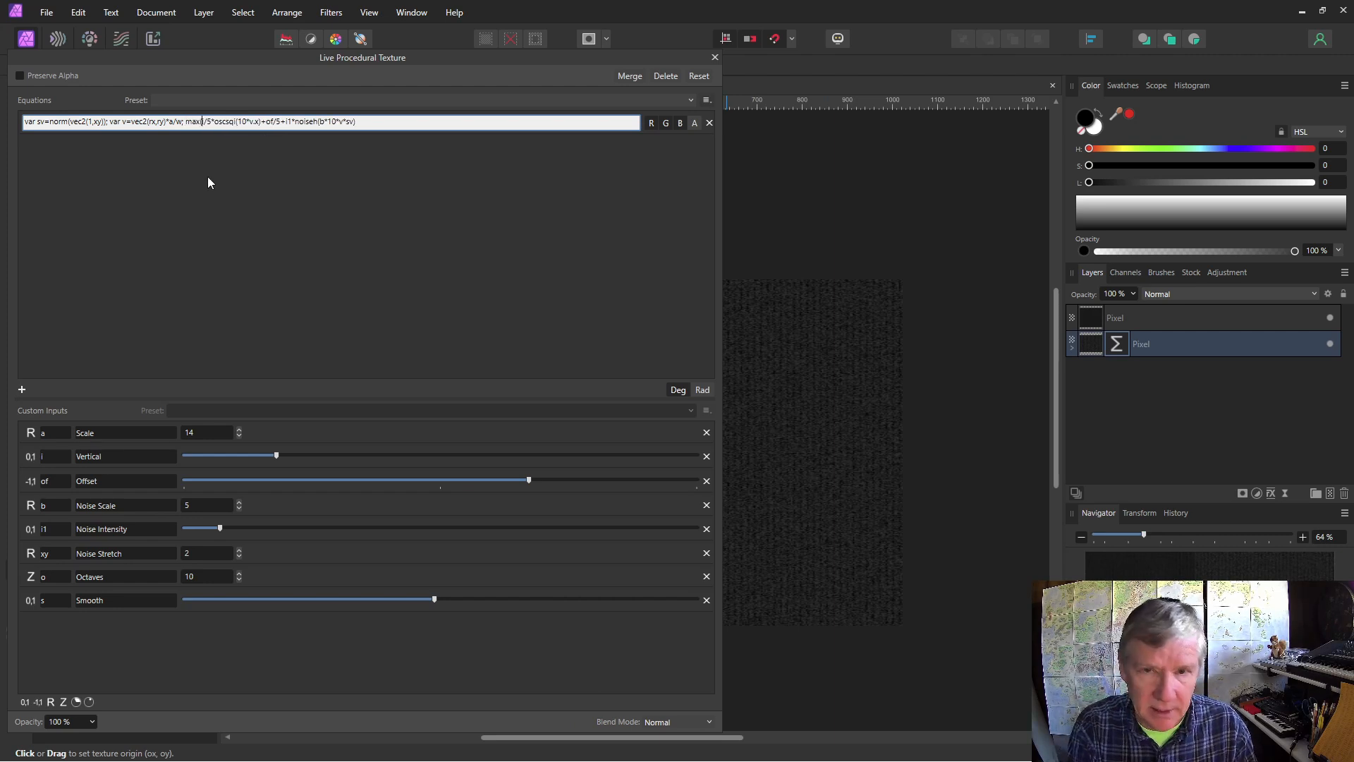
pyautogui.click(262, 121)
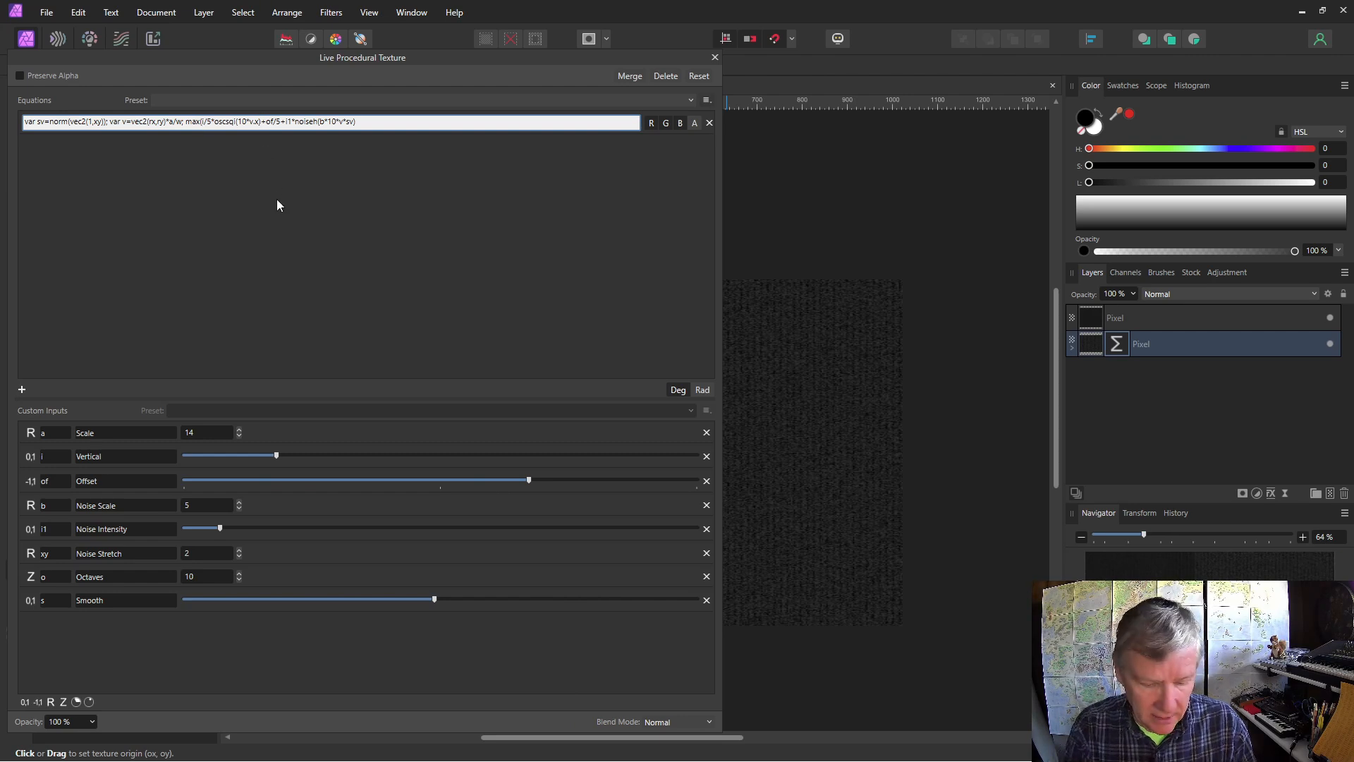
pyautogui.write(',perlinc')
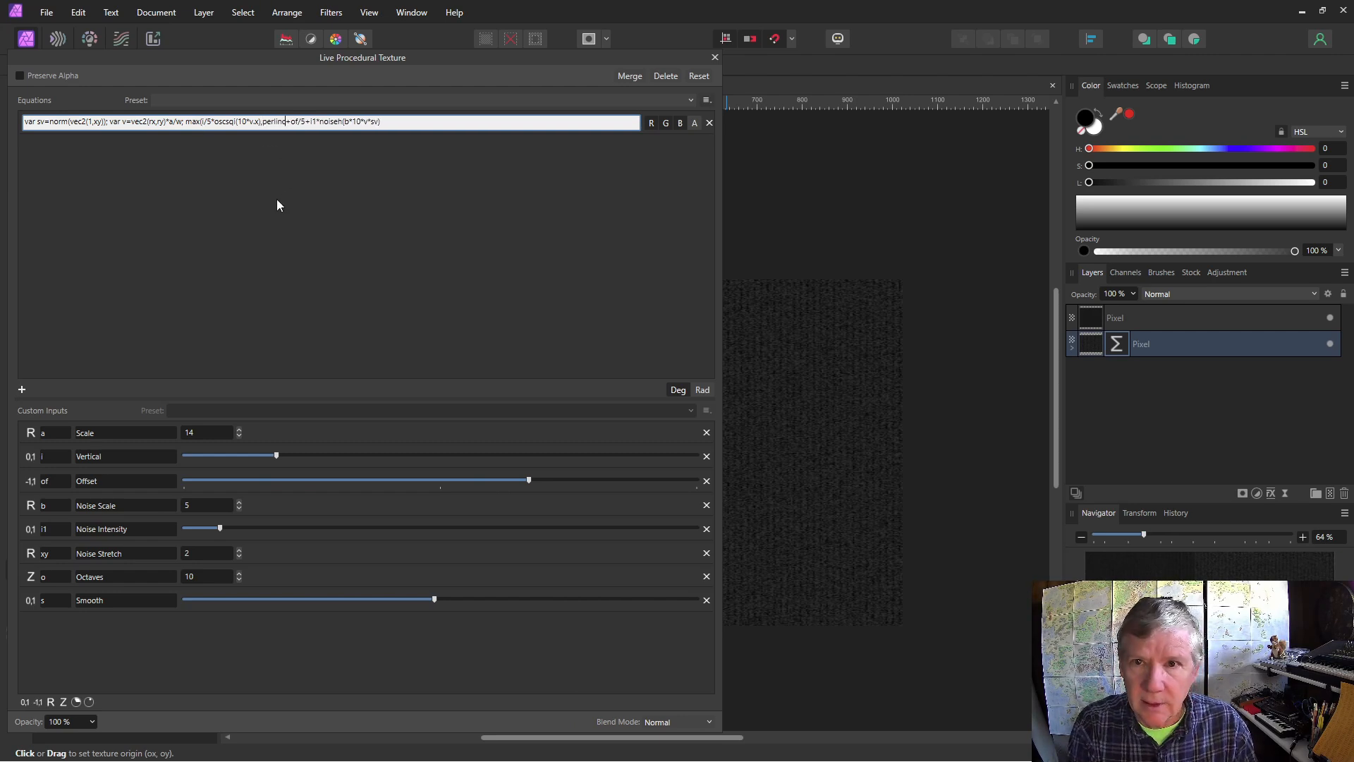
pyautogui.write('ubic(v,o')
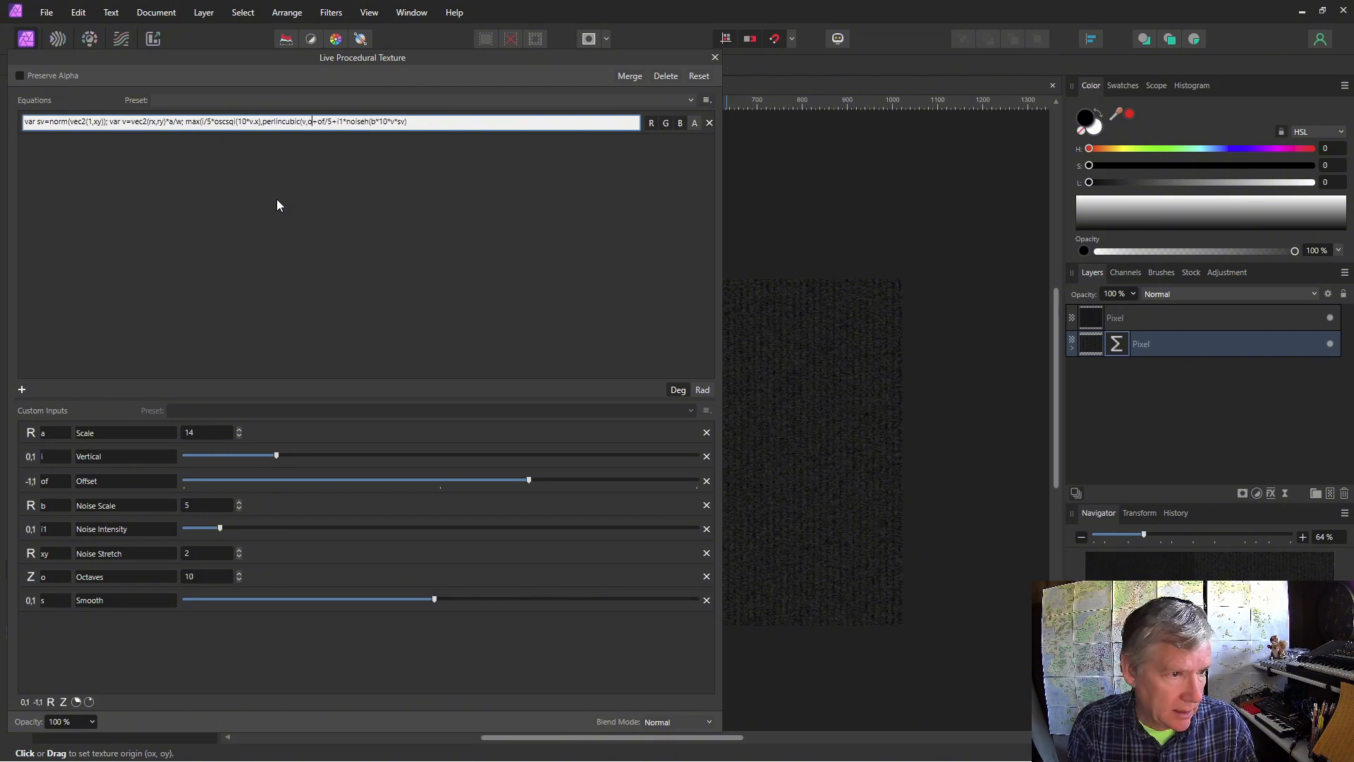
pyautogui.write(',s)')
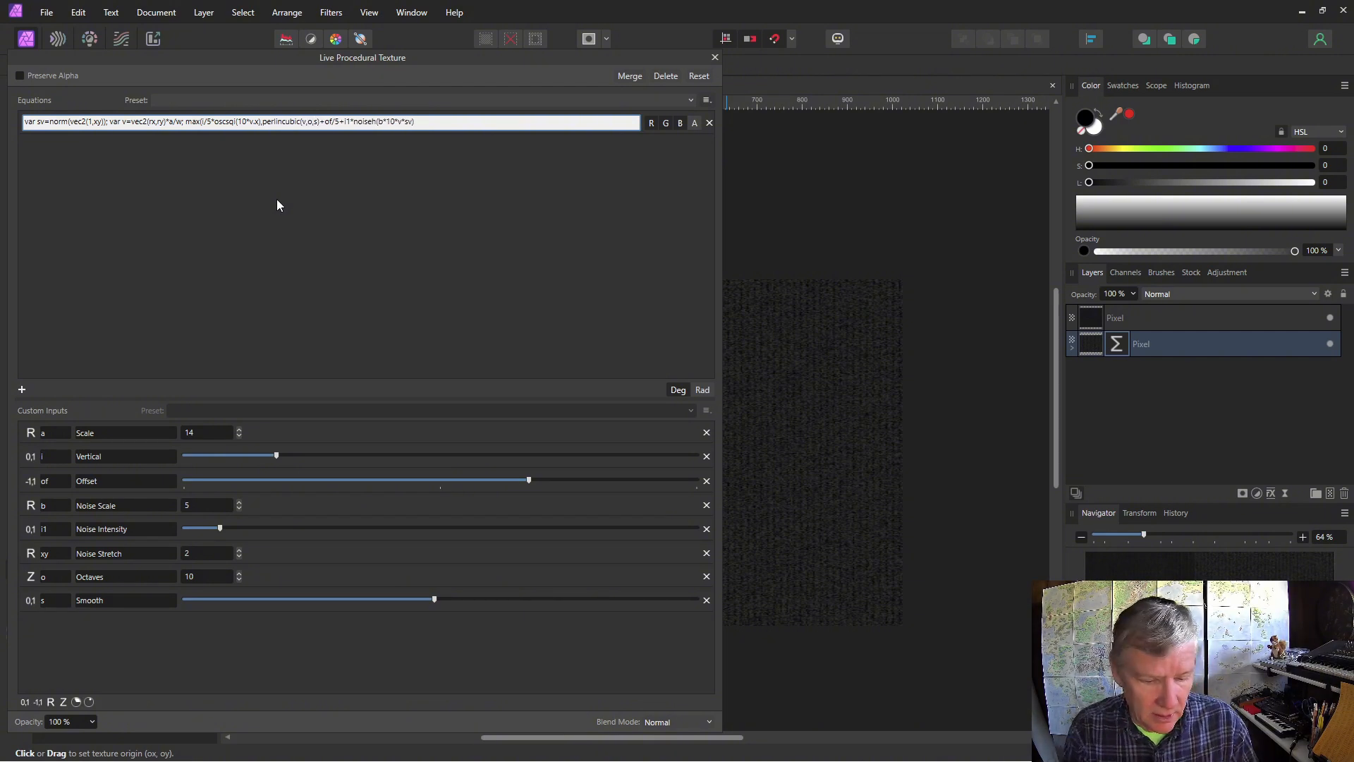
pyautogui.write(')')
pyautogui.press('Return')
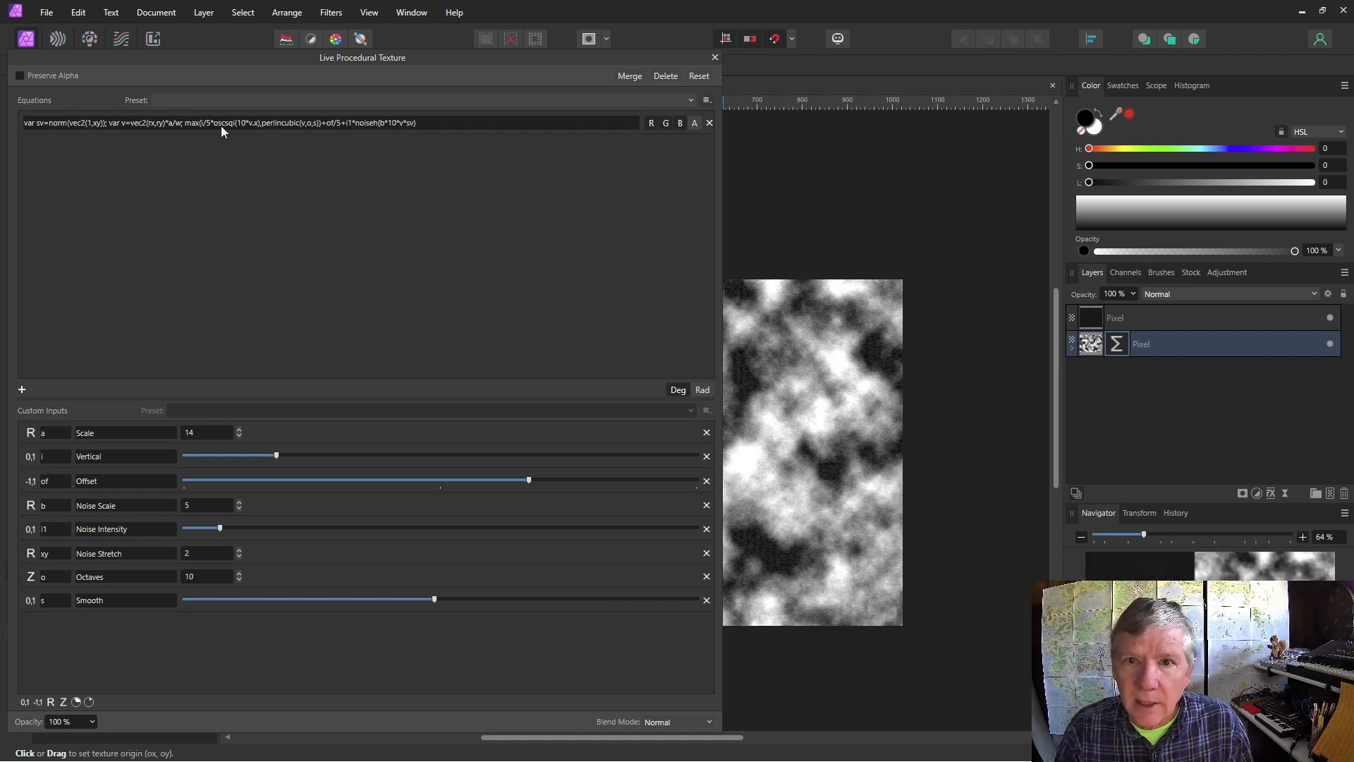
# Step: Multiply the perlincubic term in the equation by i2 and apply the equation
pyautogui.click(264, 123)
pyautogui.click(264, 123)
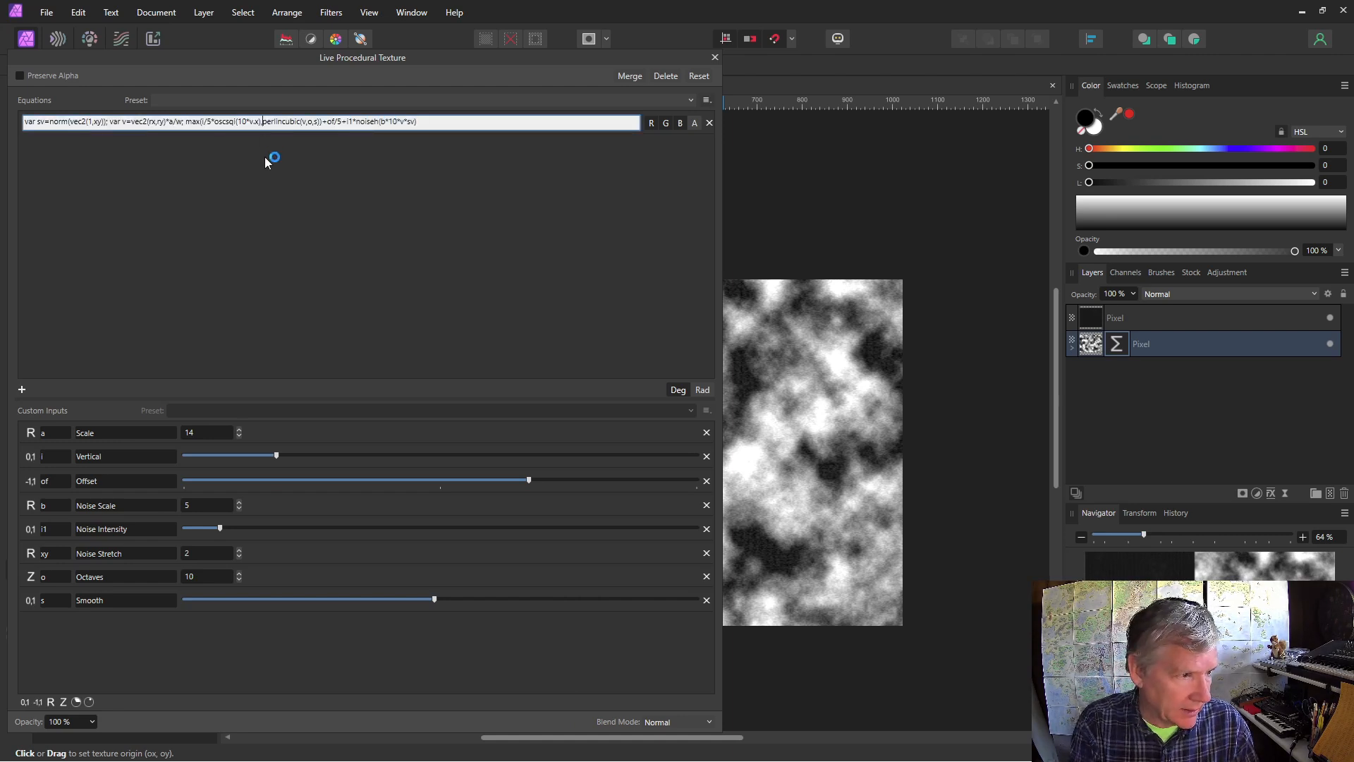
pyautogui.write('i2*')
pyautogui.press('Return')
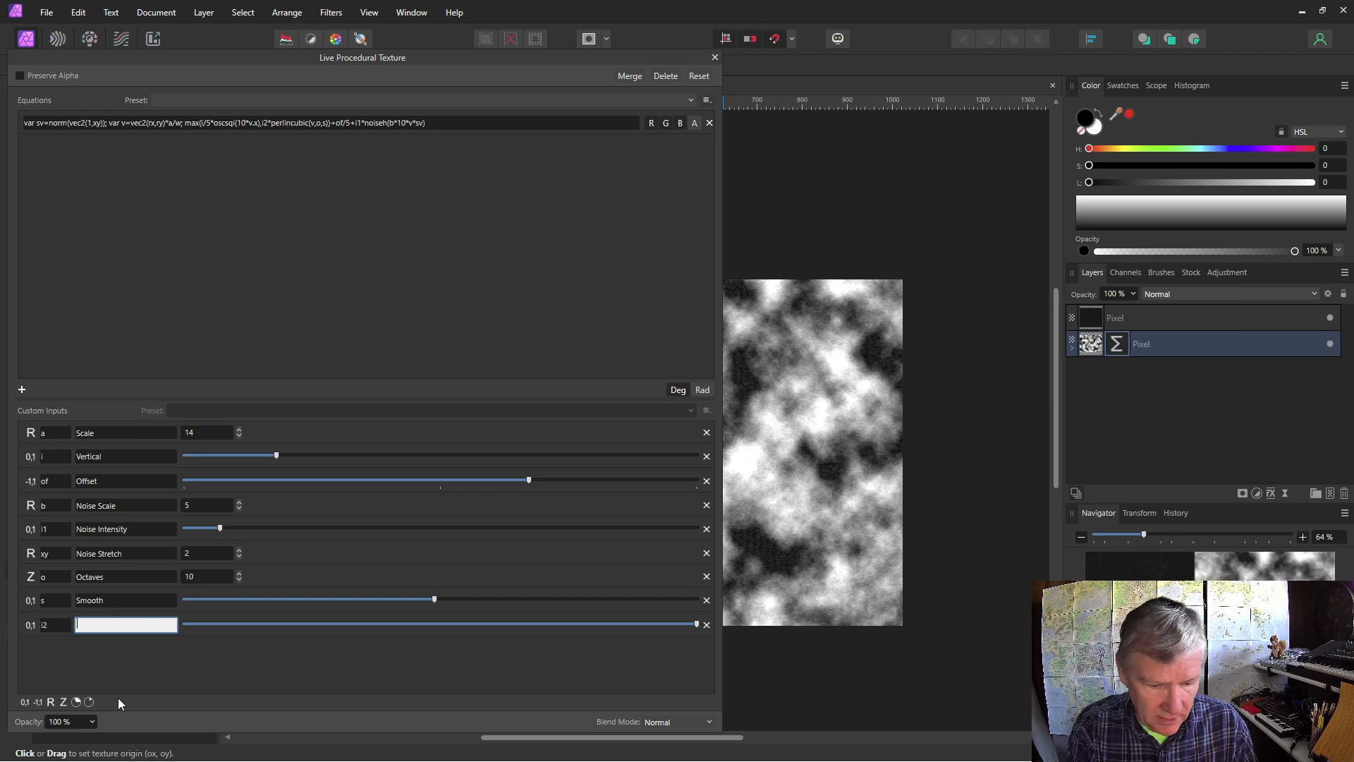
# Step: Describe the 0-to-1 custom input i2 as Perlin Intentsity, lower it to about a tenth of its range, and compare with the felt patch
pyautogui.write('Perlin')
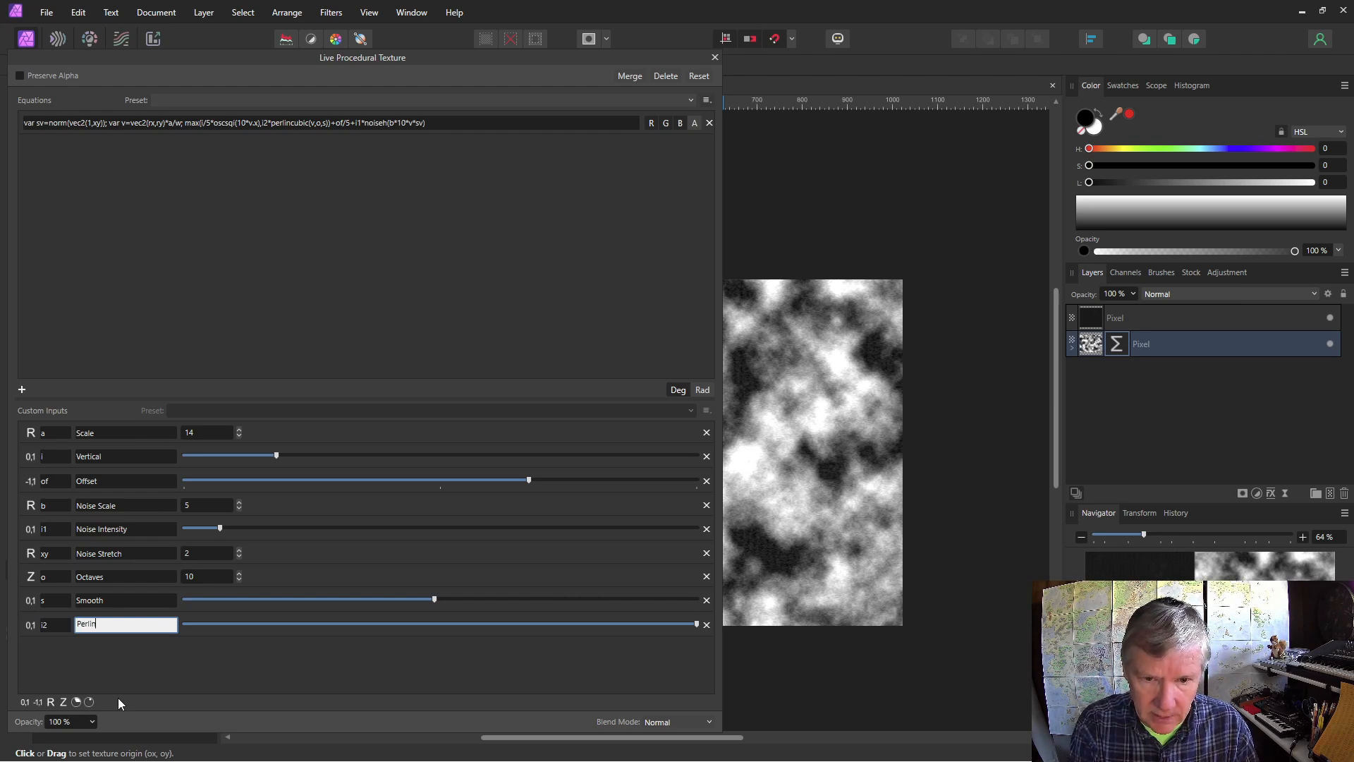
pyautogui.write(' Intentsity')
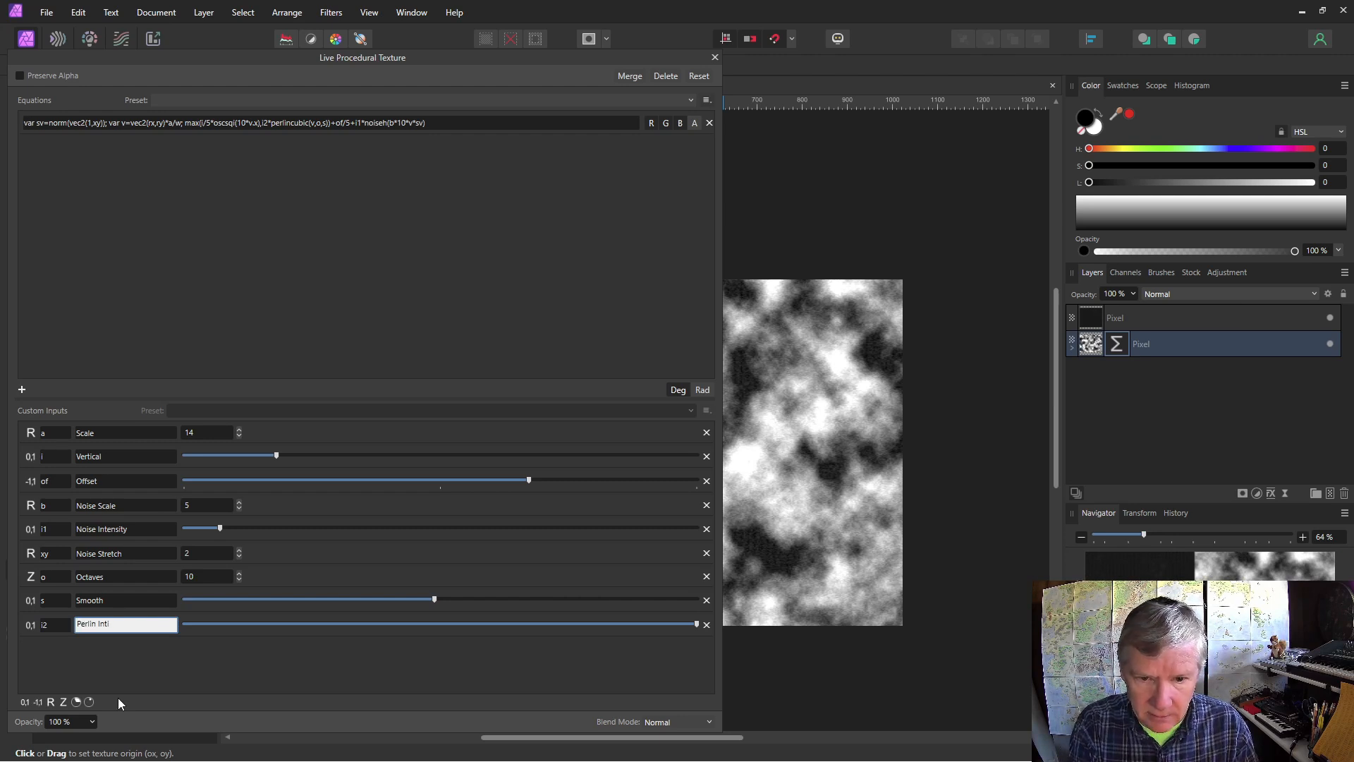
pyautogui.press('Return')
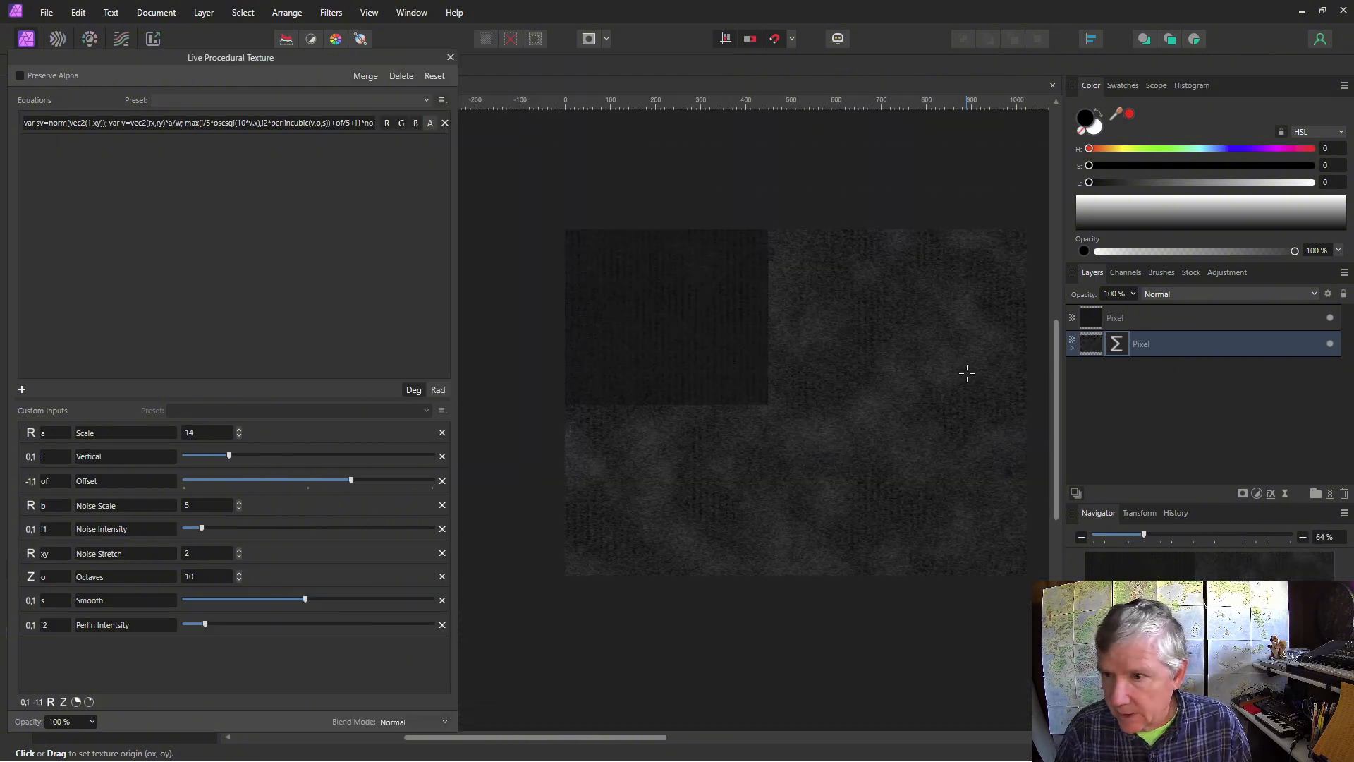
pyautogui.scroll(2, 968, 374)
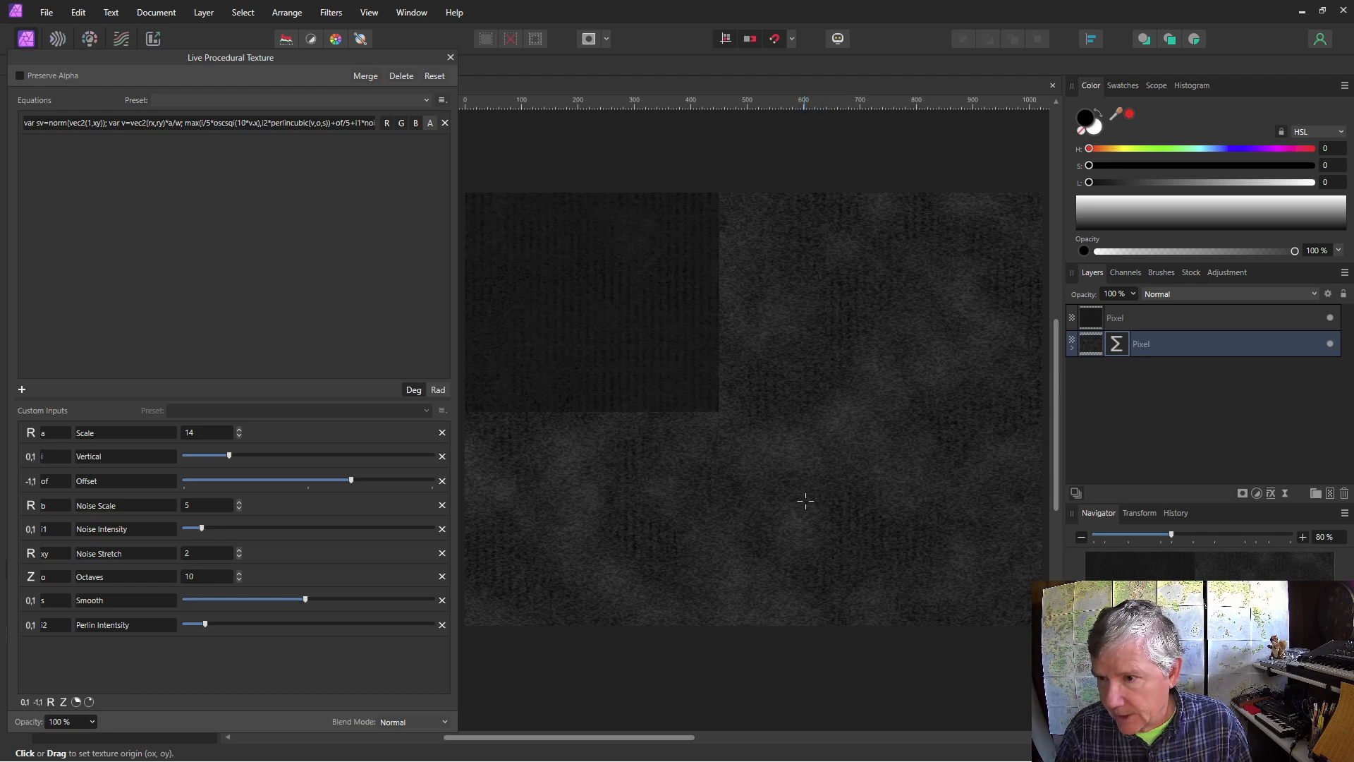
# Step: Add a real-number custom input c with the value 2 and describe it as Perlin Scale
pyautogui.click(51, 702)
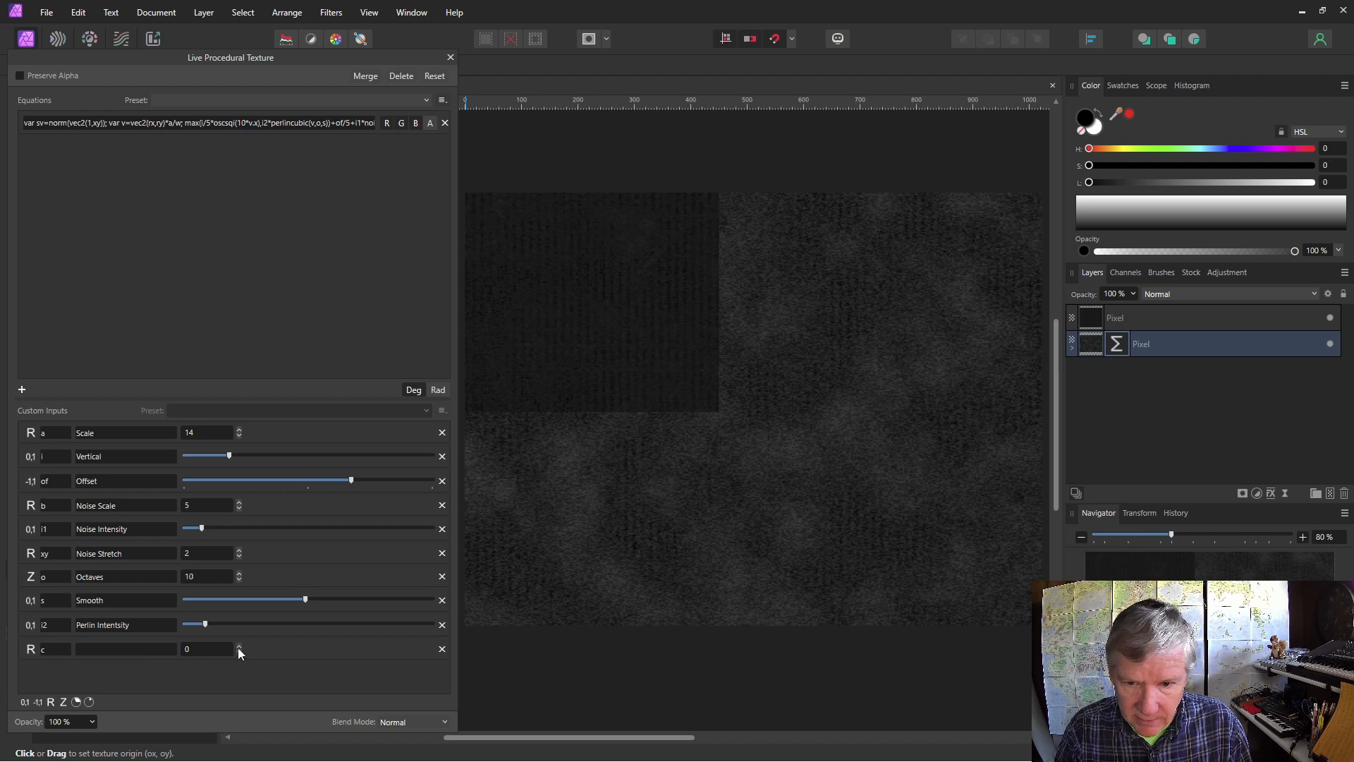
pyautogui.click(239, 646)
pyautogui.click(125, 650)
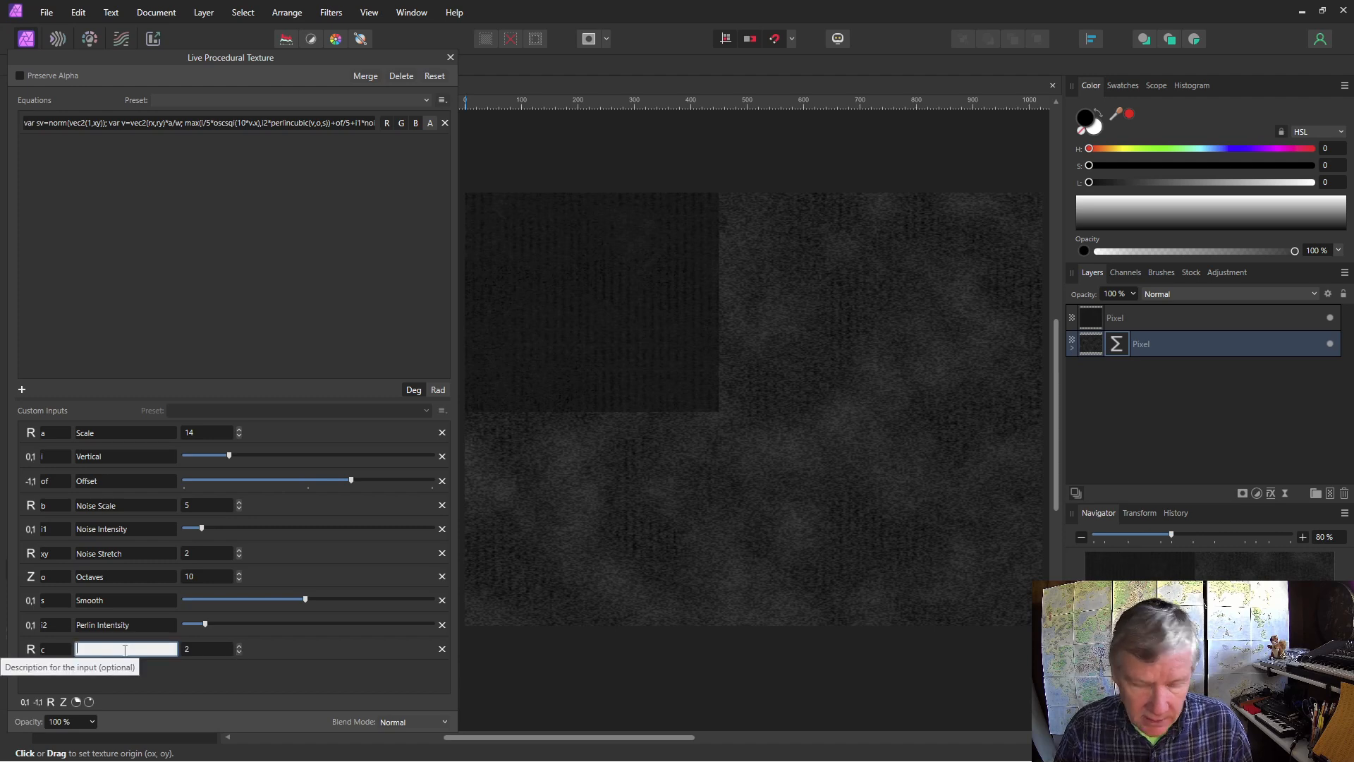
pyautogui.write('Perlin Scale')
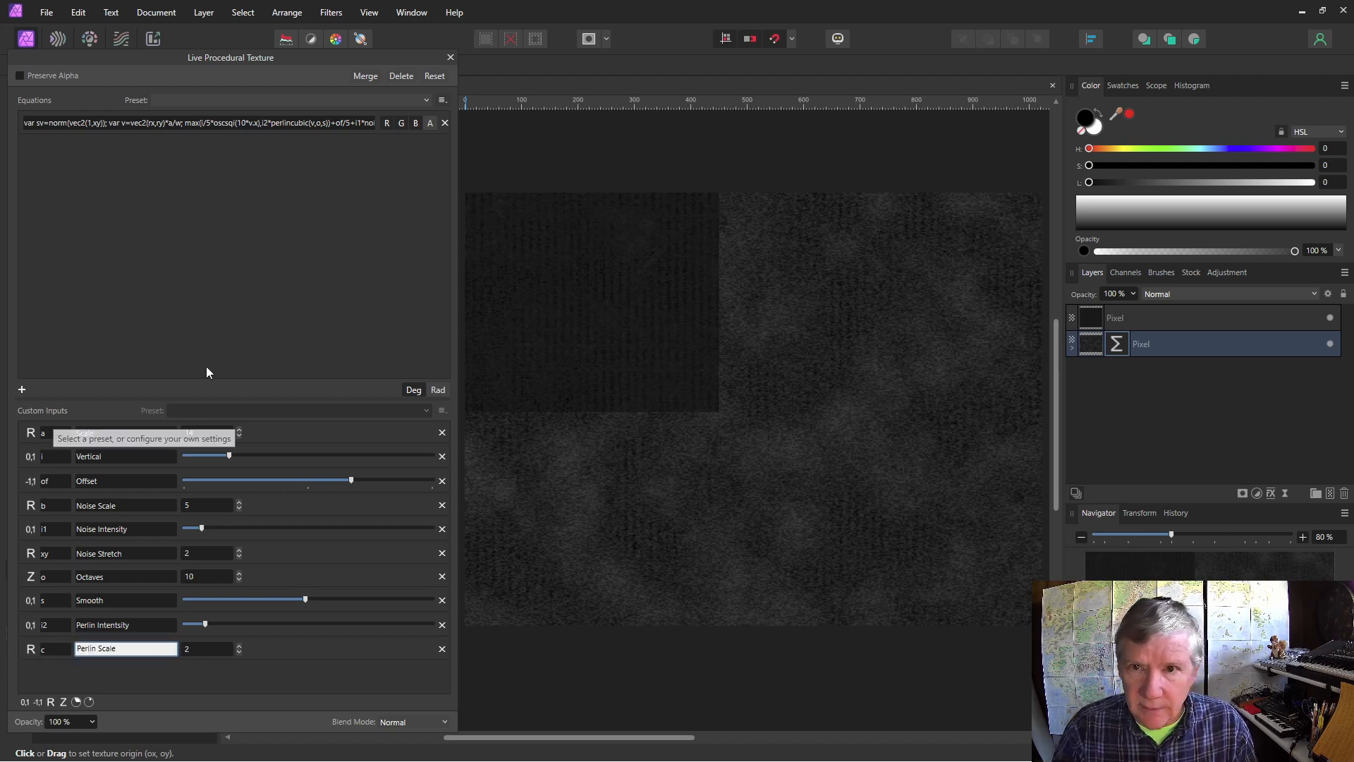
pyautogui.click(270, 206)
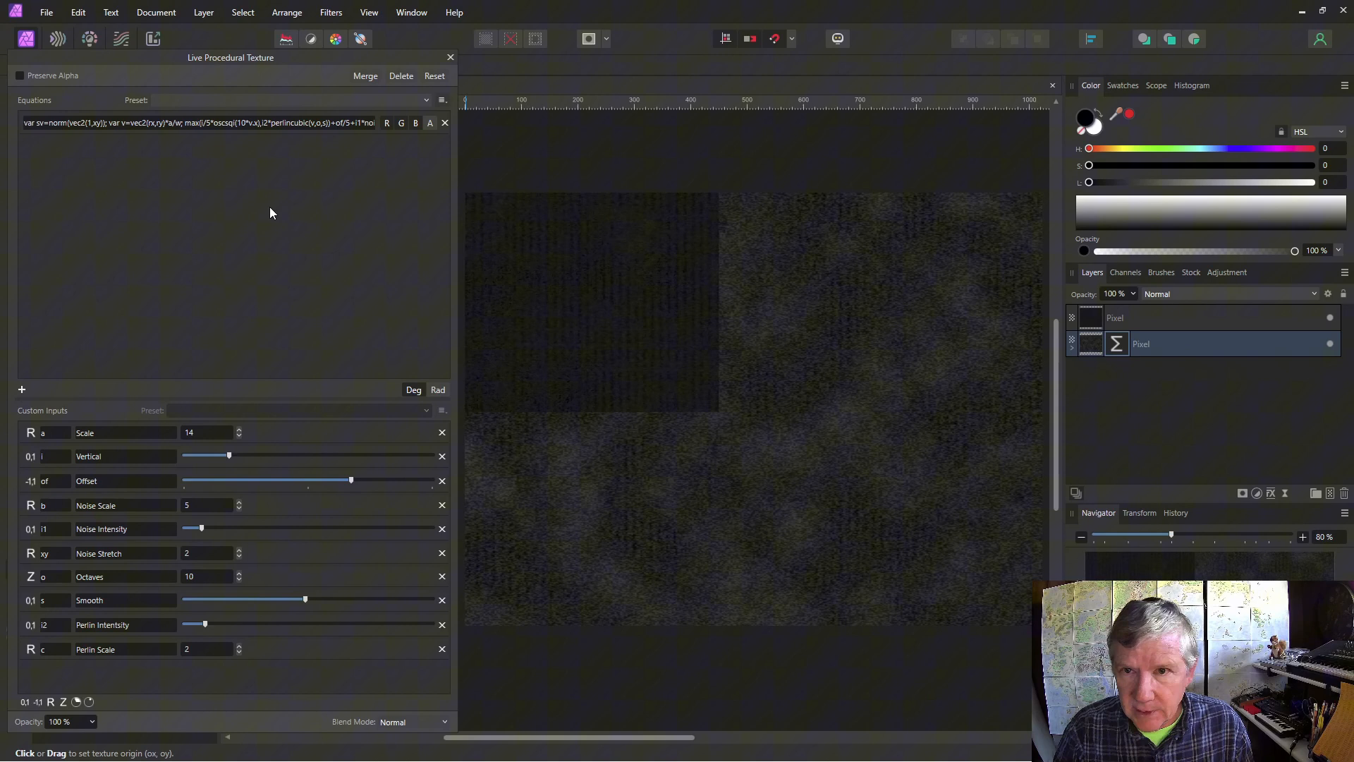
# Step: Change the first perlincubic argument to v/c, apply the equation, and lower Perlin Intentsity to about 7 percent of its range
pyautogui.click(316, 125)
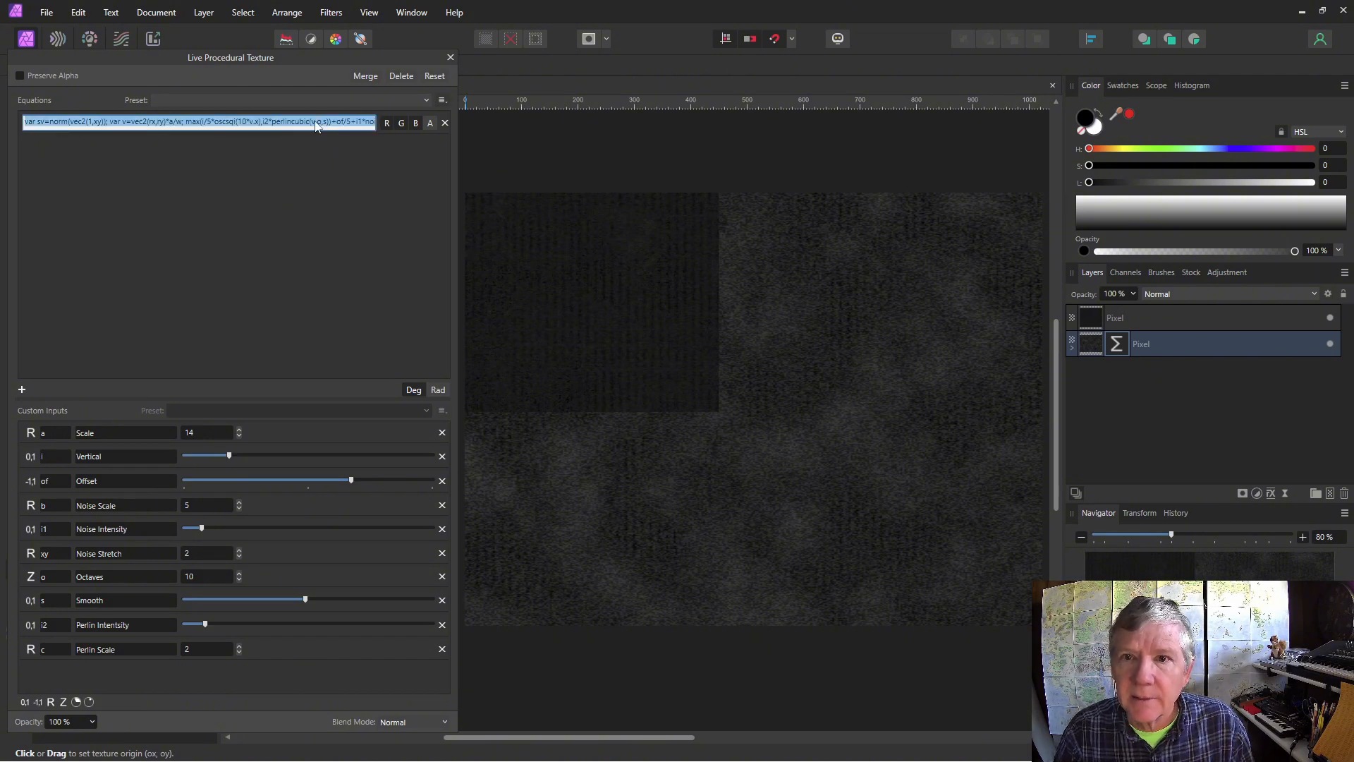
pyautogui.click(315, 124)
pyautogui.write('/c')
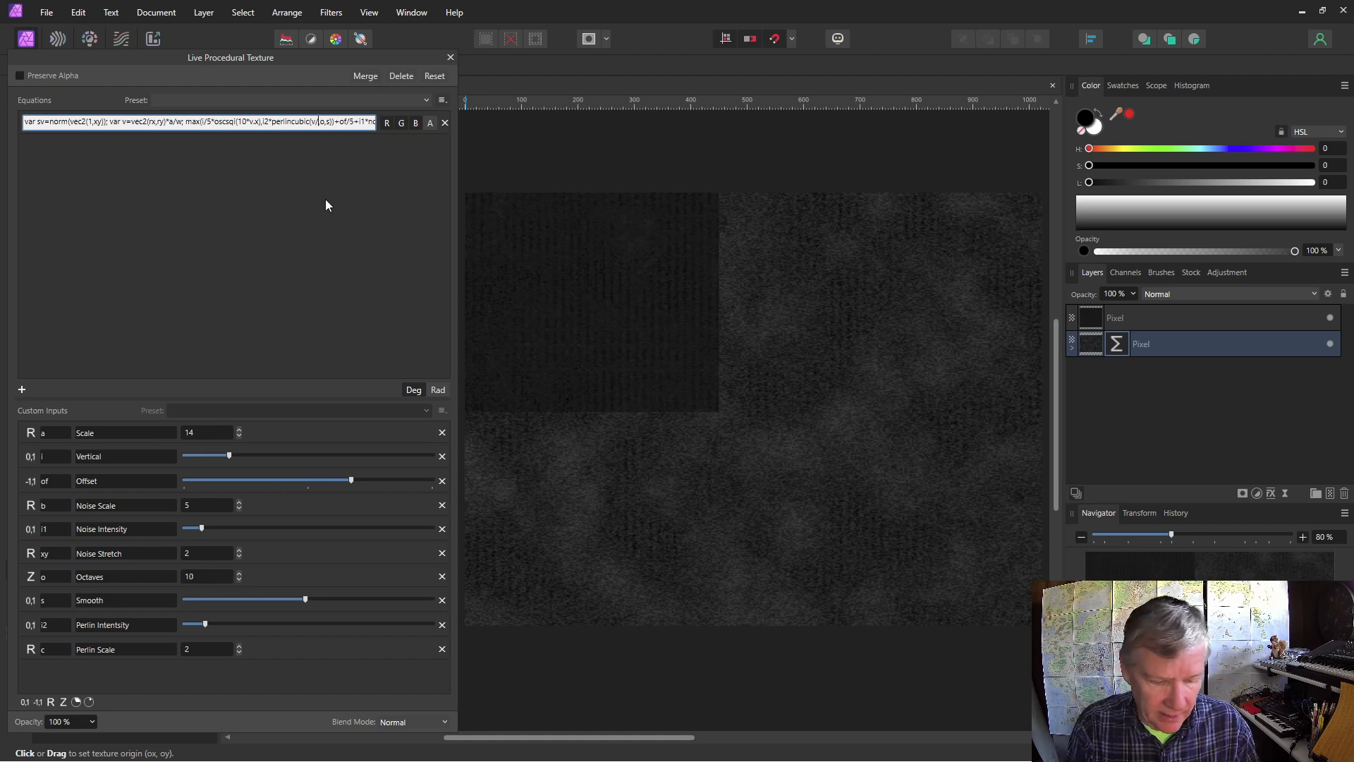
pyautogui.press('Return')
pyautogui.moveTo(208, 627)
pyautogui.mouseDown()
pyautogui.moveTo(181, 625)
pyautogui.moveTo(200, 626)
pyautogui.mouseUp()
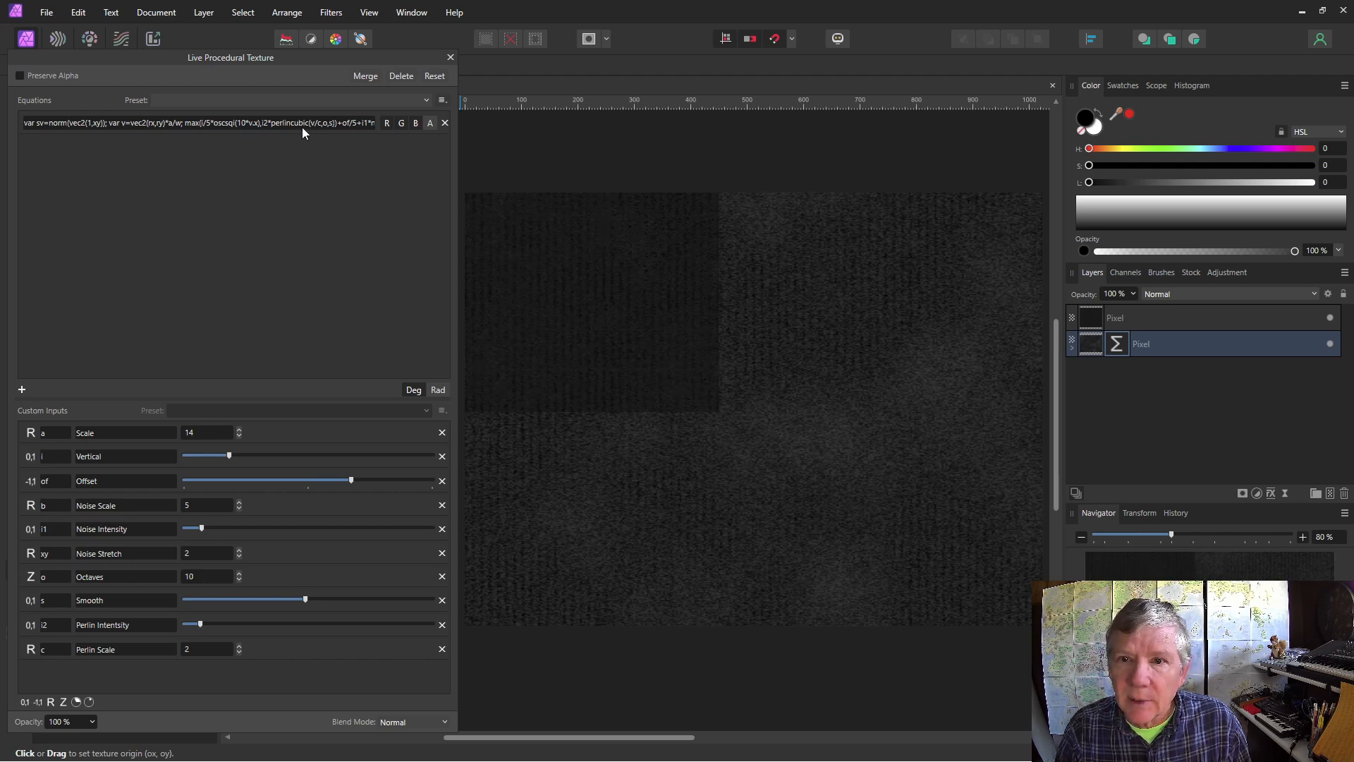
# Step: Scale down the Perlin term by changing its multiplier to i2/10, and apply the equation
pyautogui.click(268, 124)
pyautogui.click(269, 129)
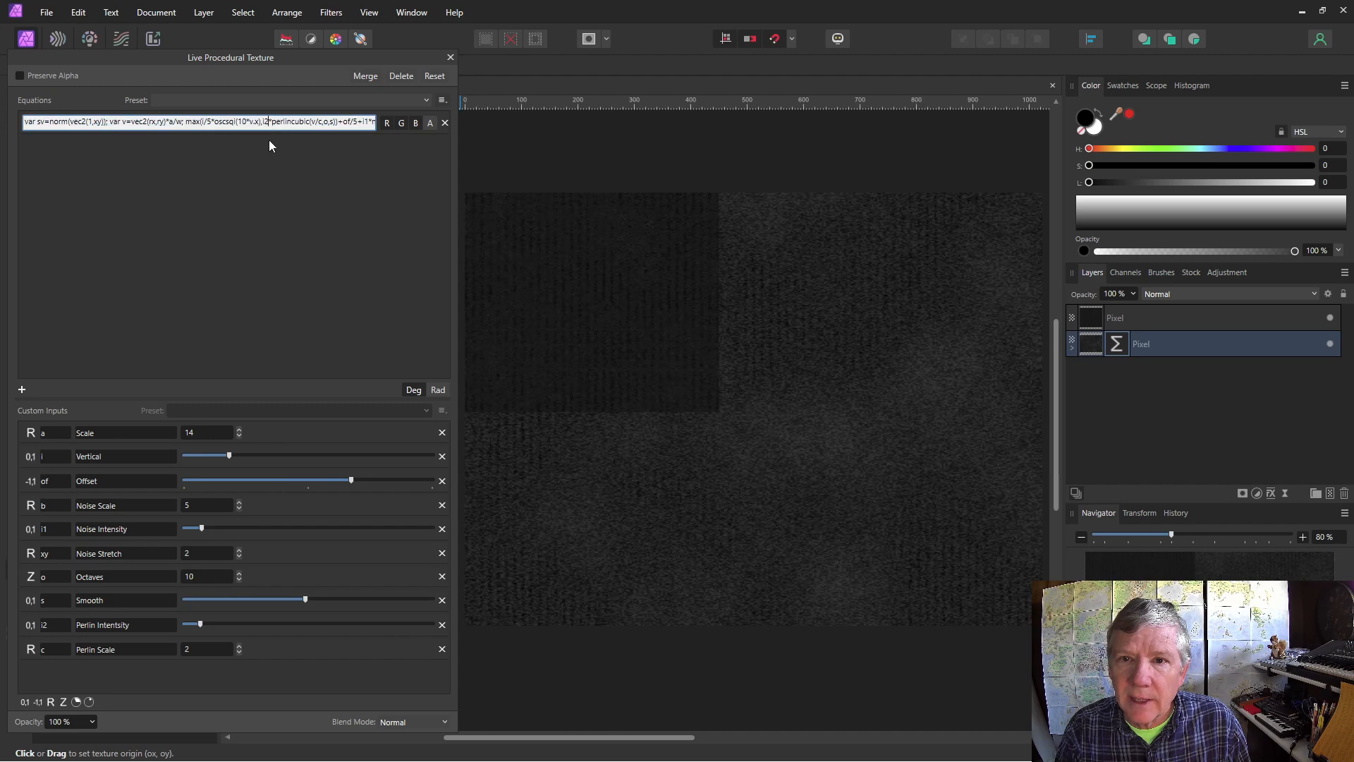
pyautogui.write('/10')
pyautogui.press('Return')
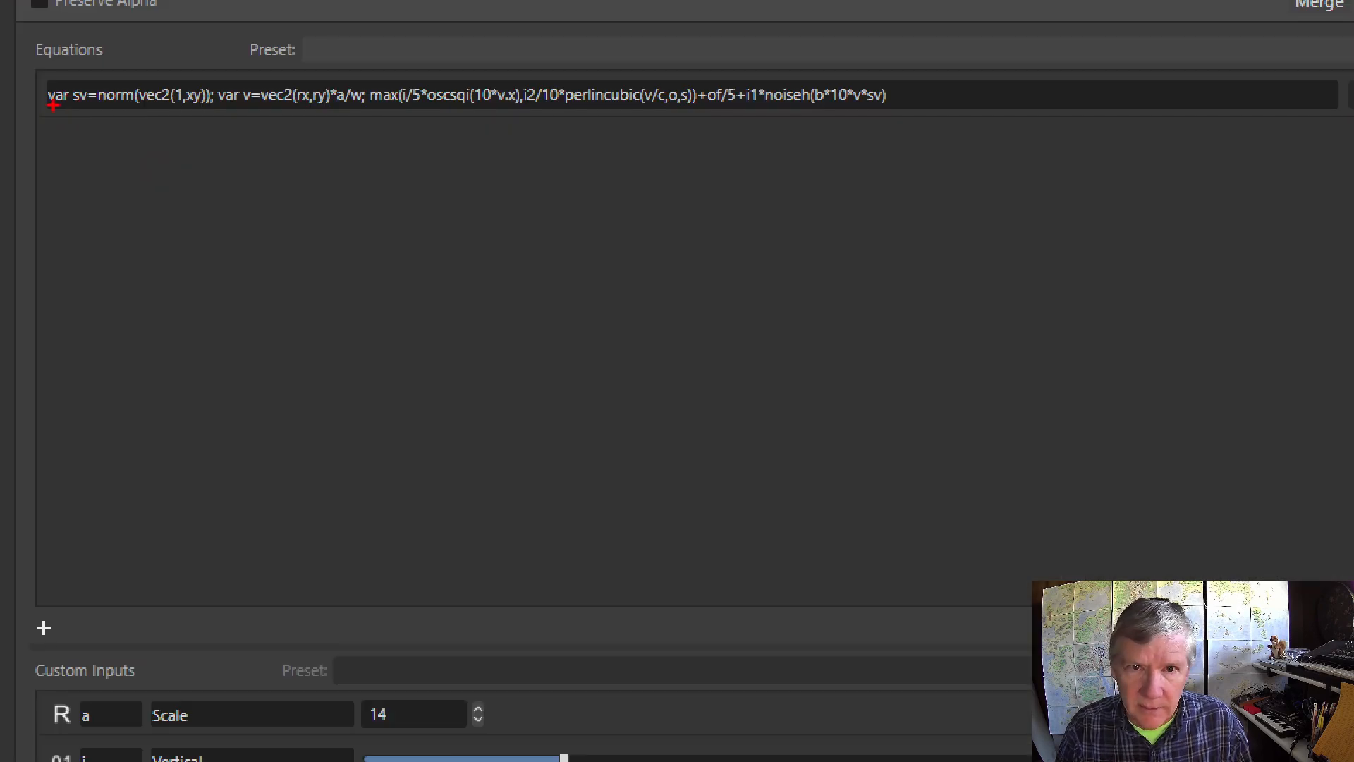
pyautogui.moveTo(53, 105); pyautogui.dragTo(225, 117)
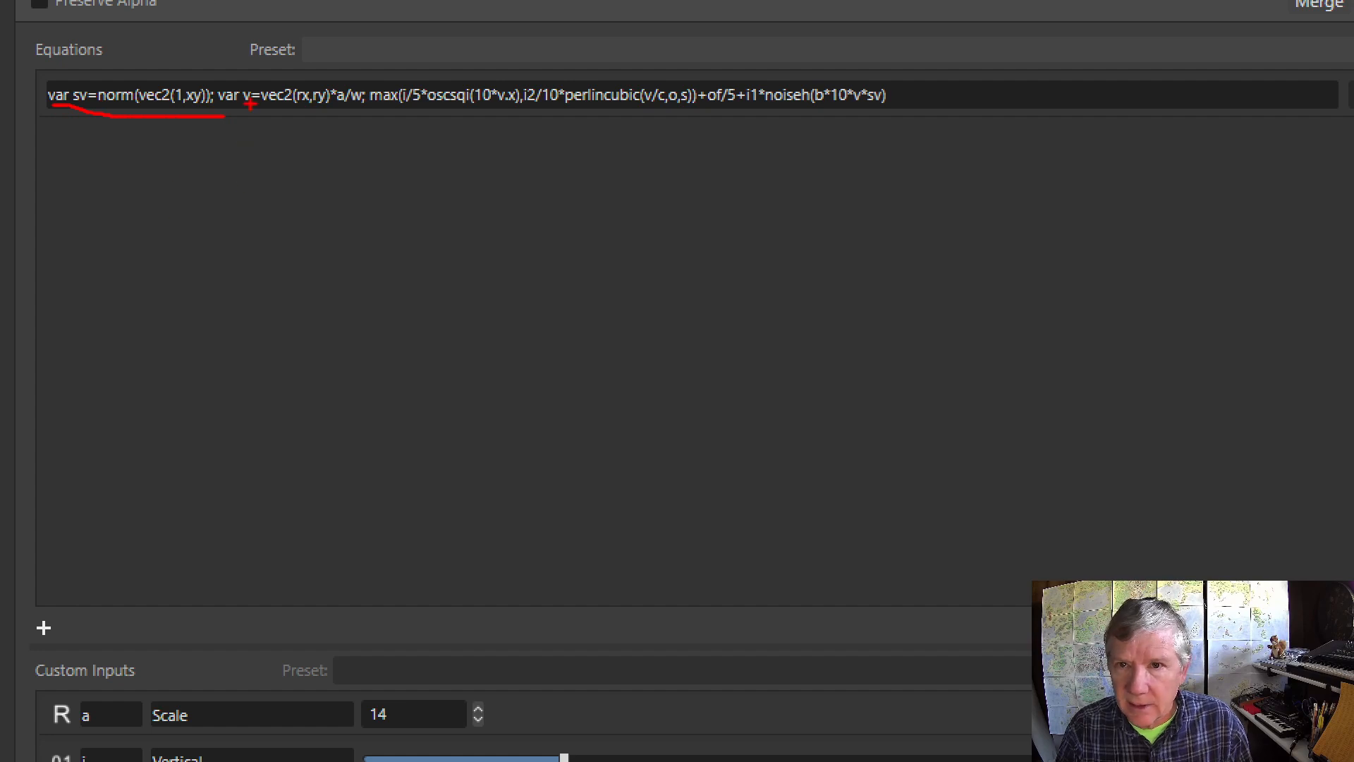
pyautogui.moveTo(237, 112); pyautogui.dragTo(356, 116)
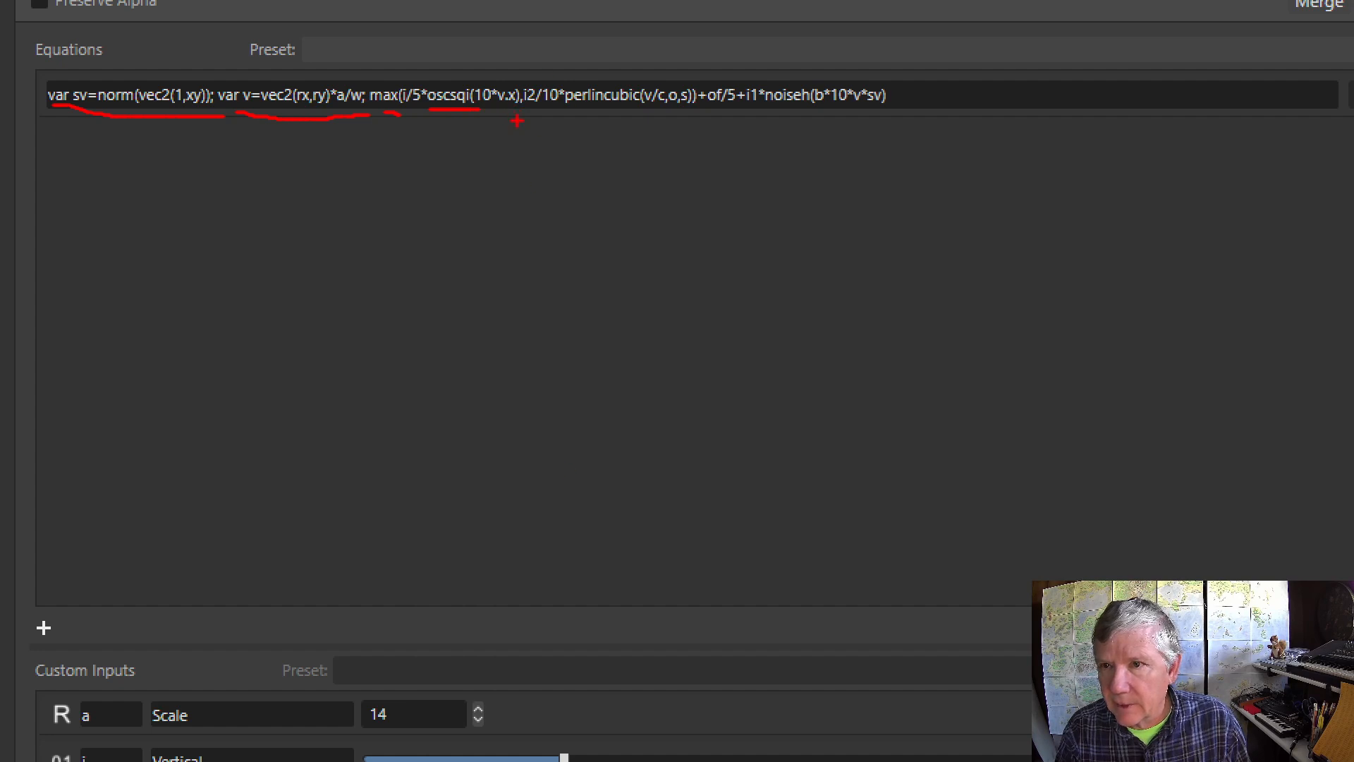
pyautogui.moveTo(579, 111); pyautogui.dragTo(683, 113)
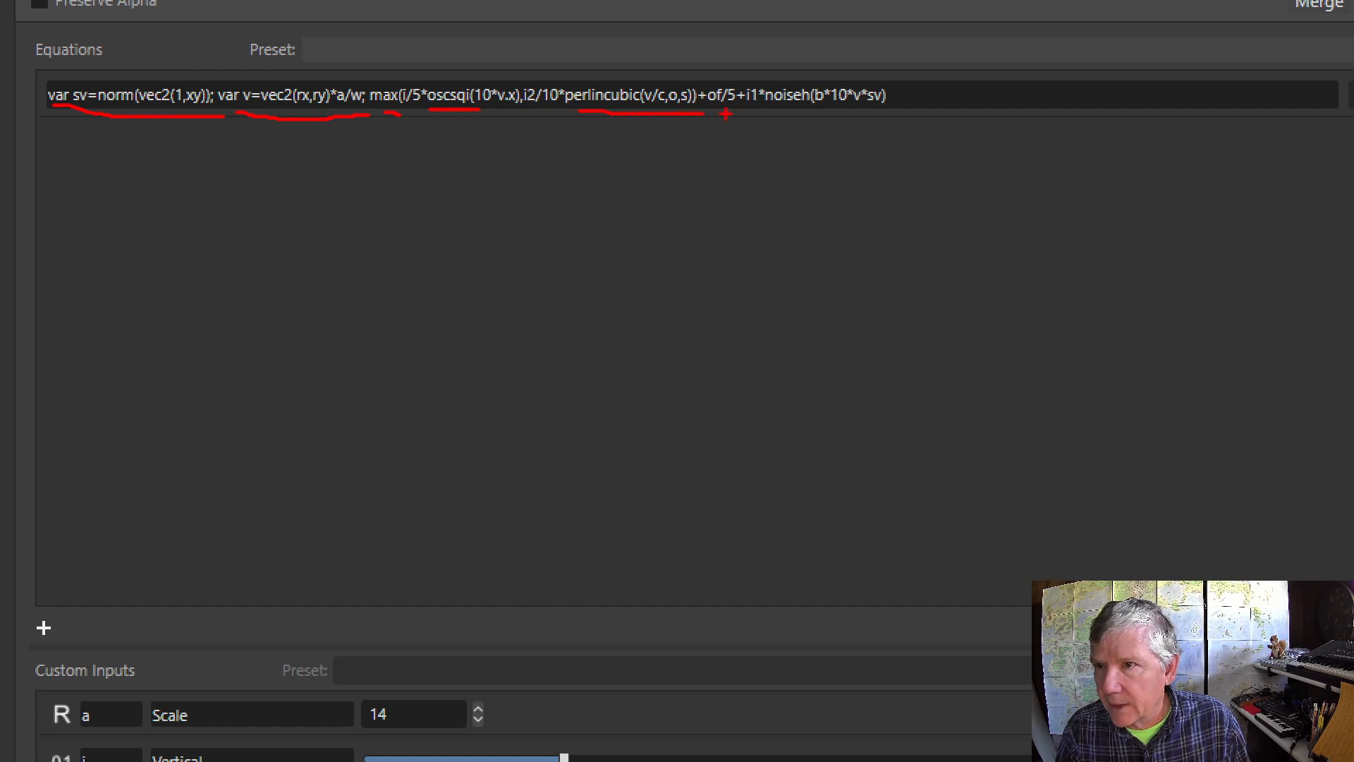
pyautogui.moveTo(743, 110); pyautogui.dragTo(806, 109)
# Step: Lower Offset to about 0.2, raise Perlin Intentsity to about half of its range, and widen the dialog to show the whole equation
pyautogui.moveTo(351, 480); pyautogui.dragTo(346, 479)
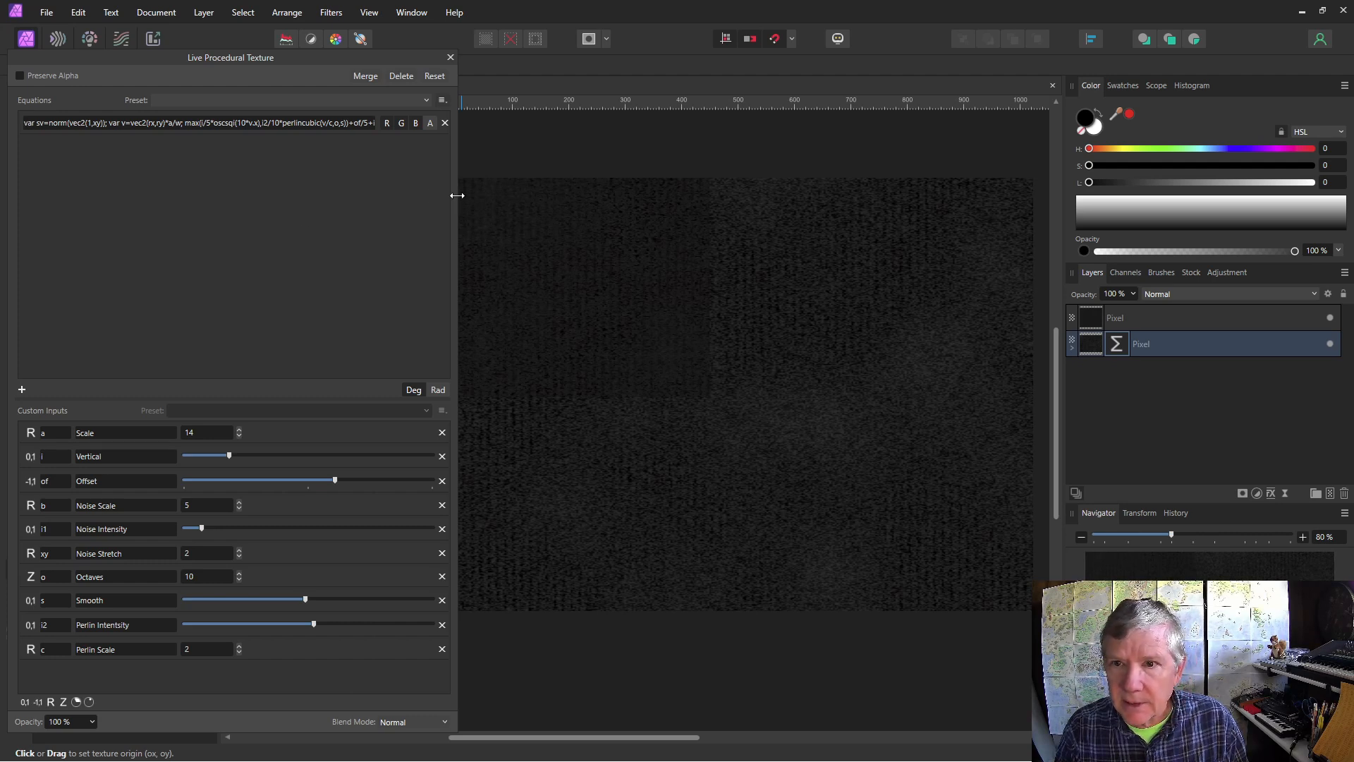
pyautogui.moveTo(454, 200); pyautogui.dragTo(938, 200)
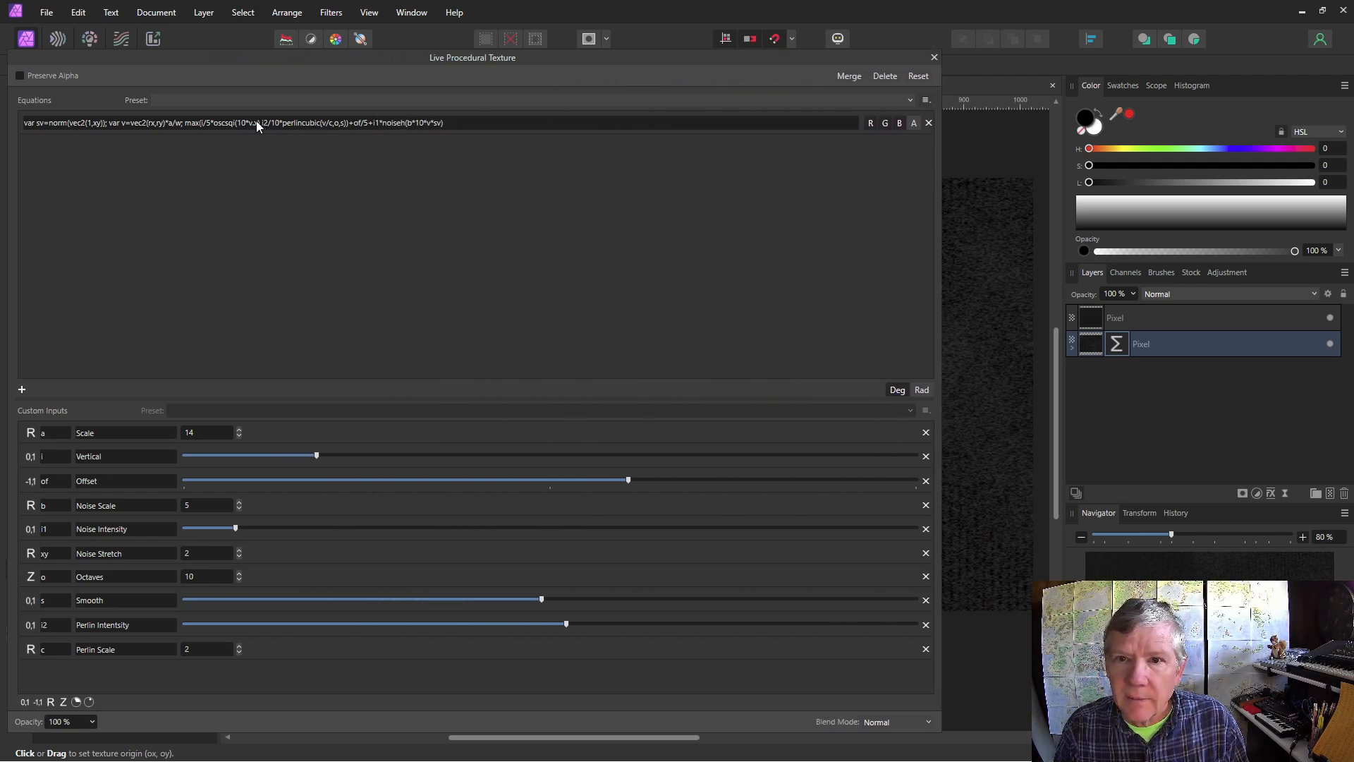
# Step: Add i3/5*oscsqi(10*v.y) as the third argument of the max function and apply the equation
pyautogui.click(345, 125)
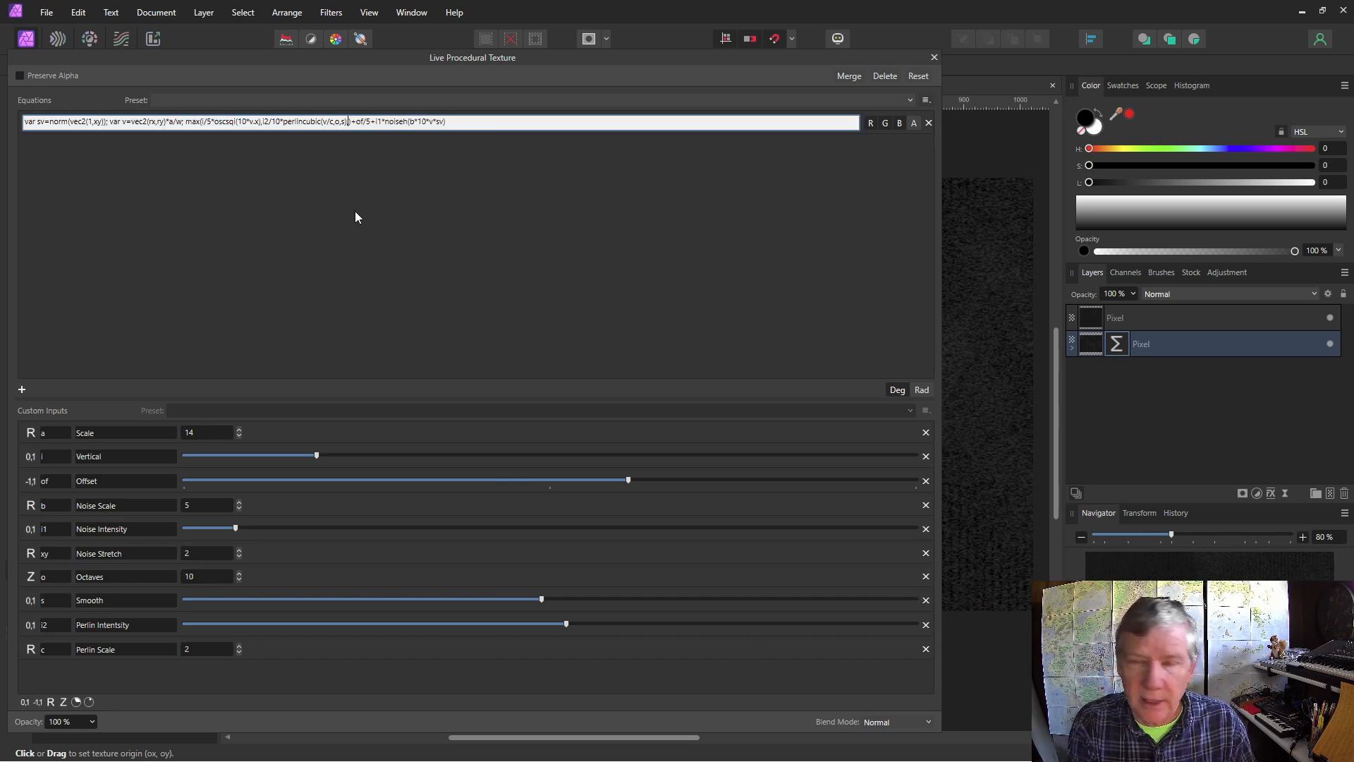
pyautogui.write(',osc')
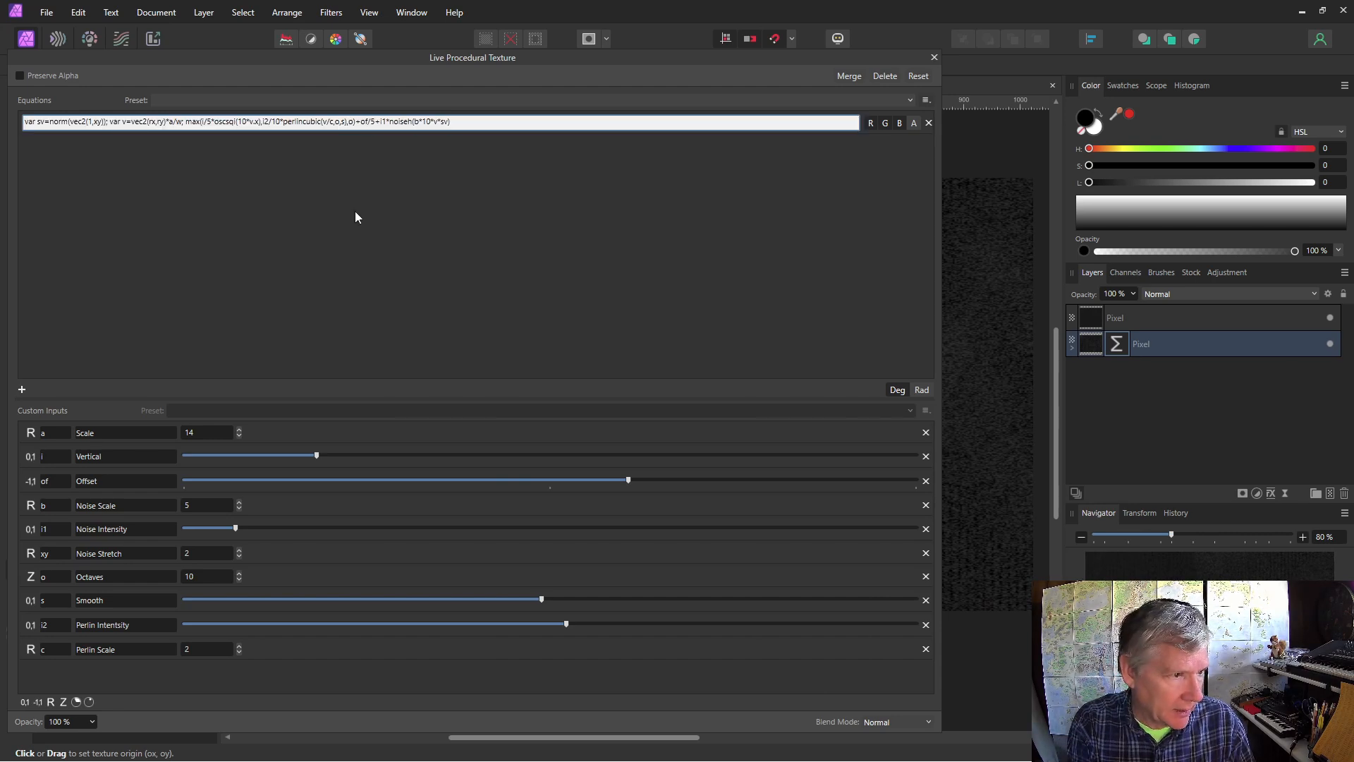
pyautogui.write('sqi')
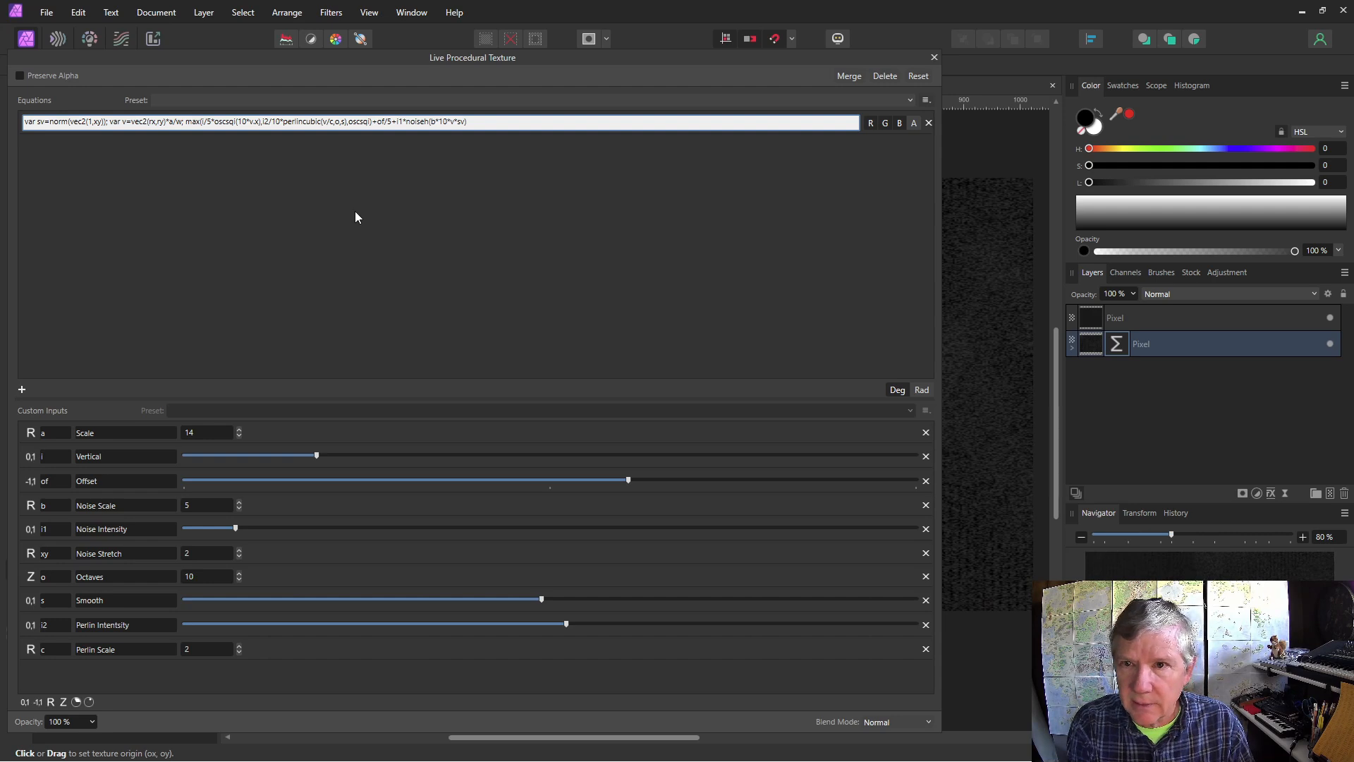
pyautogui.write('(v')
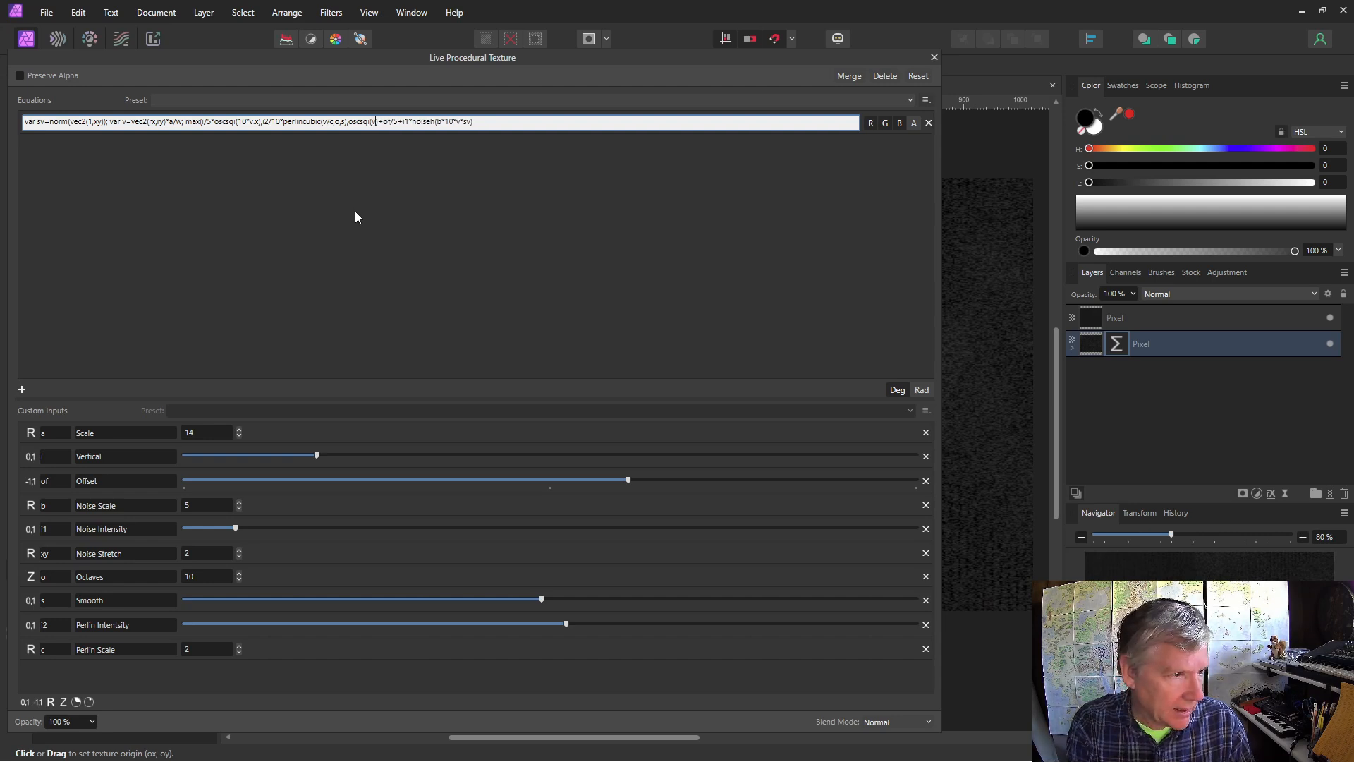
pyautogui.write('.y')
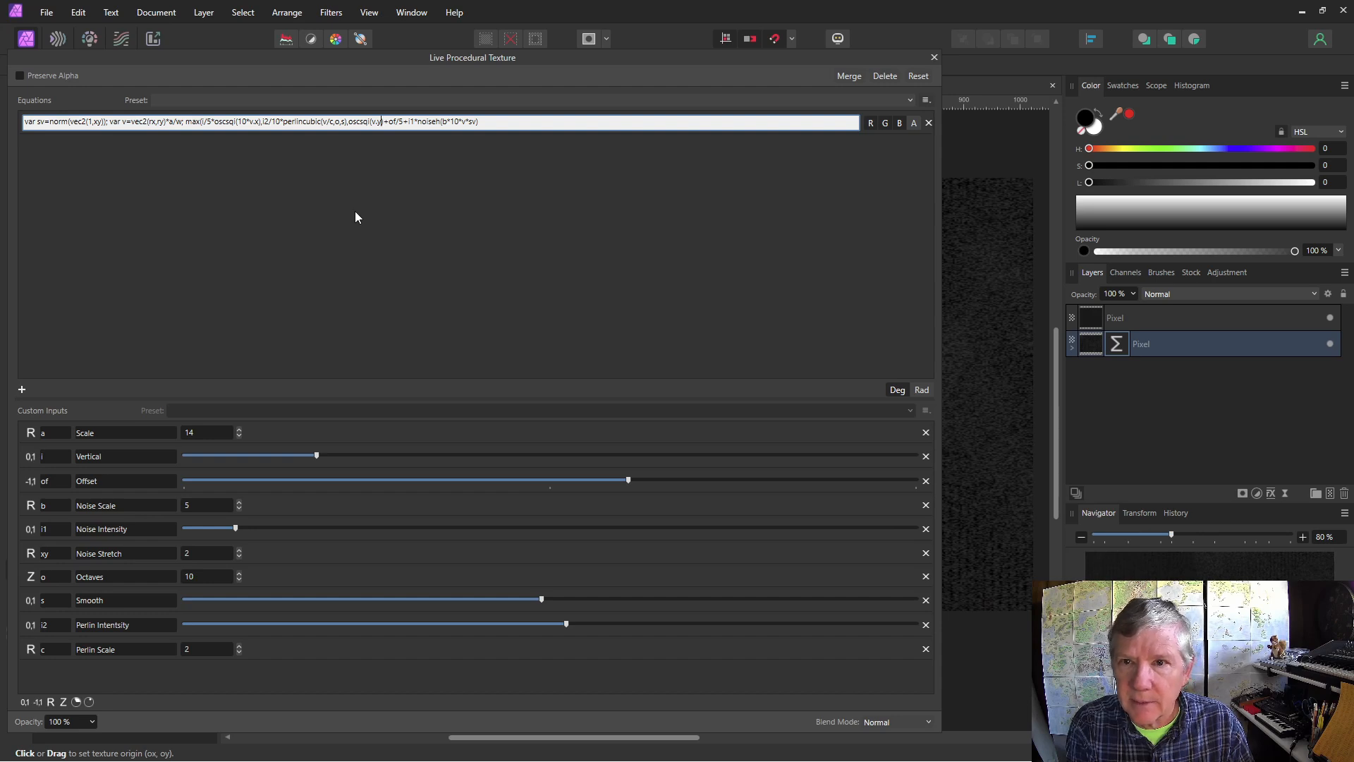
pyautogui.press('BackSpace')
pyautogui.press('BackSpace')
pyautogui.press('BackSpace')
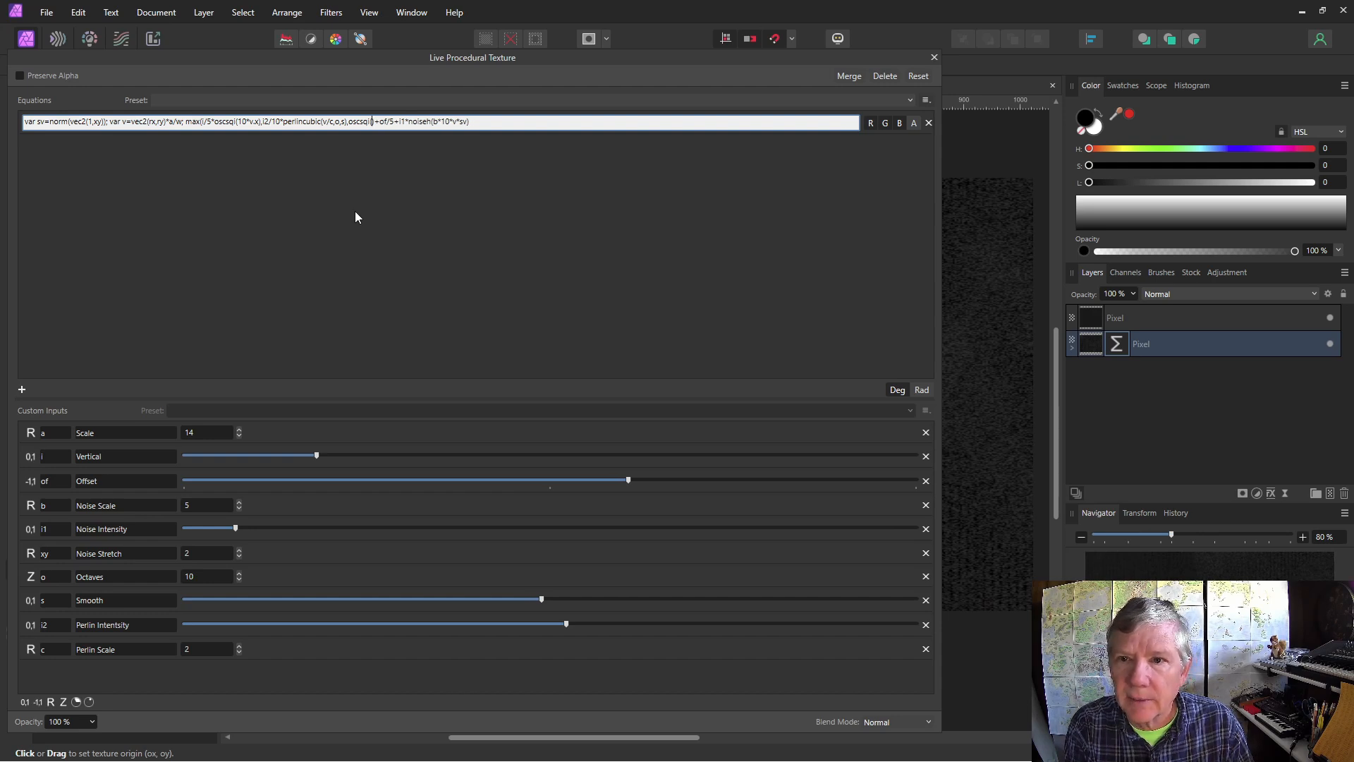
pyautogui.write('10*v.')
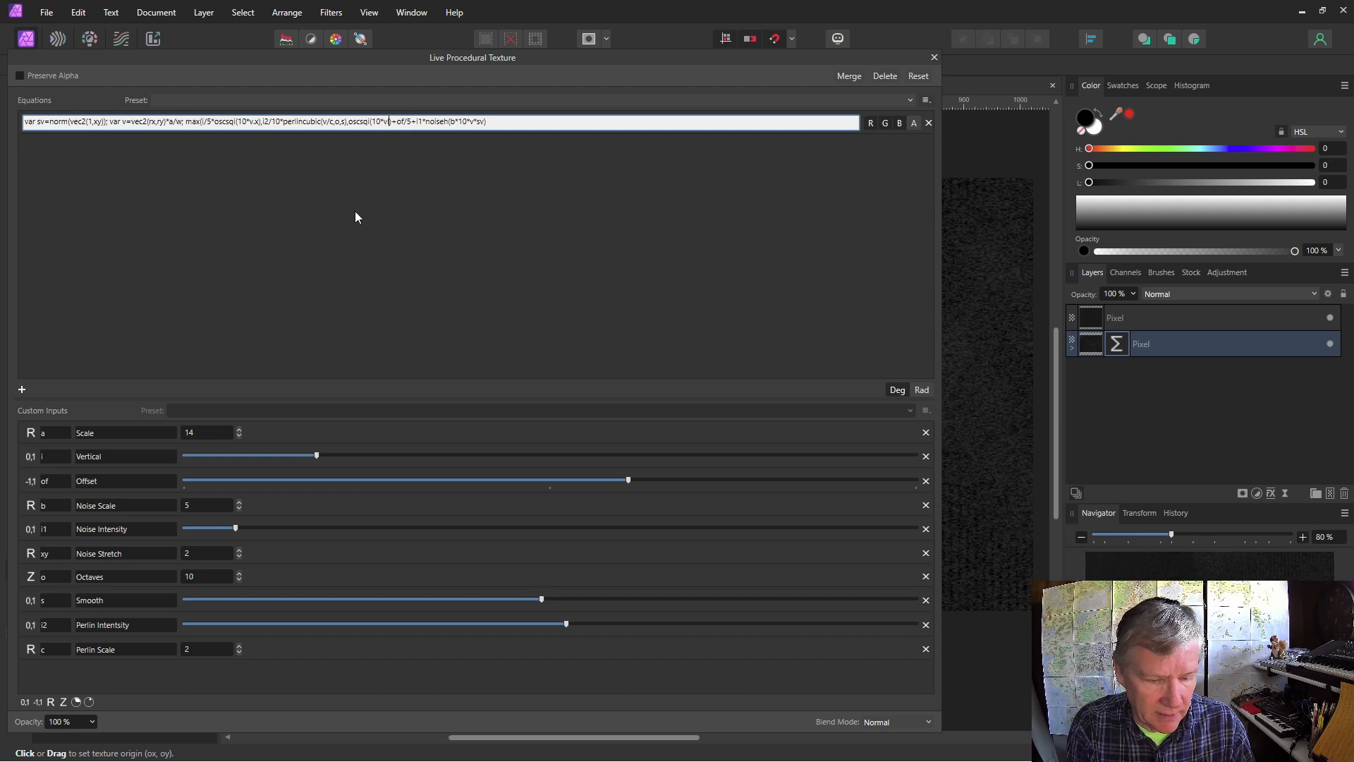
pyautogui.write('y')
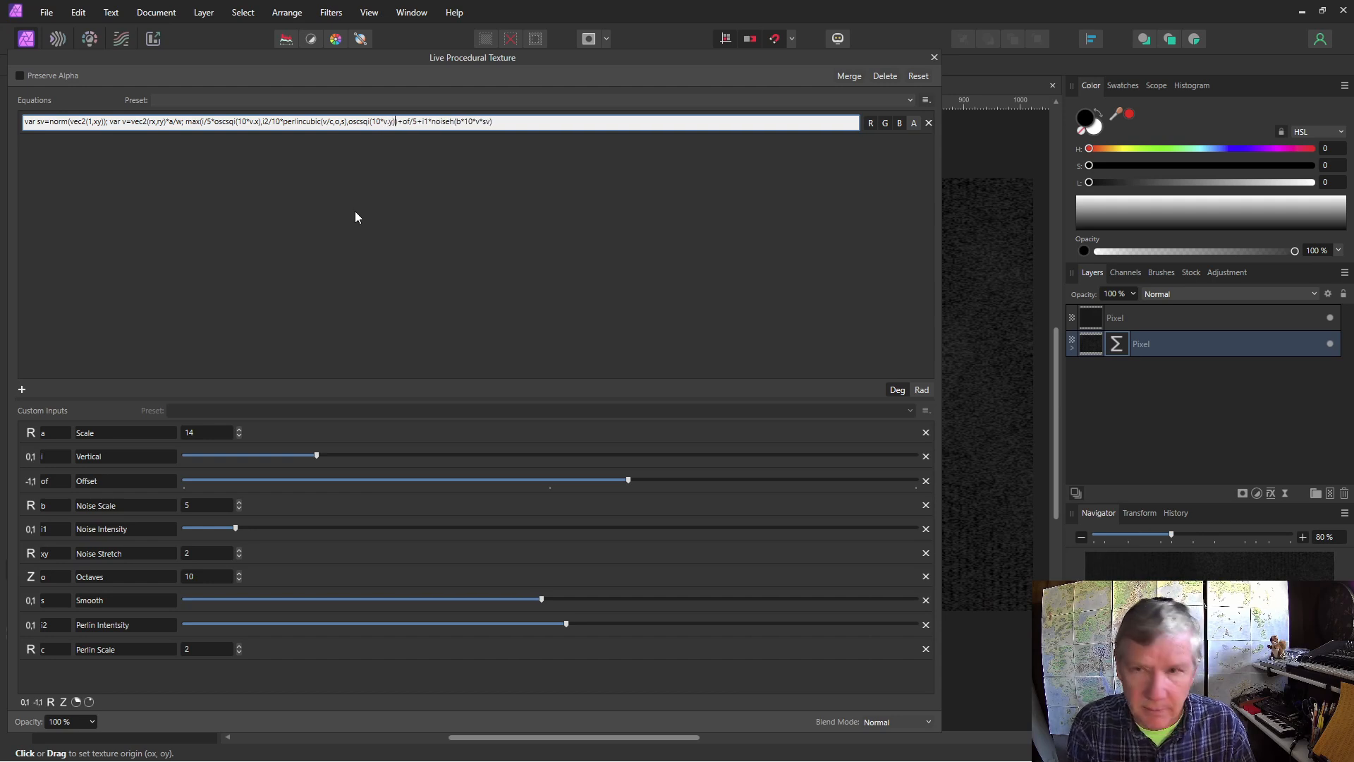
pyautogui.write(')')
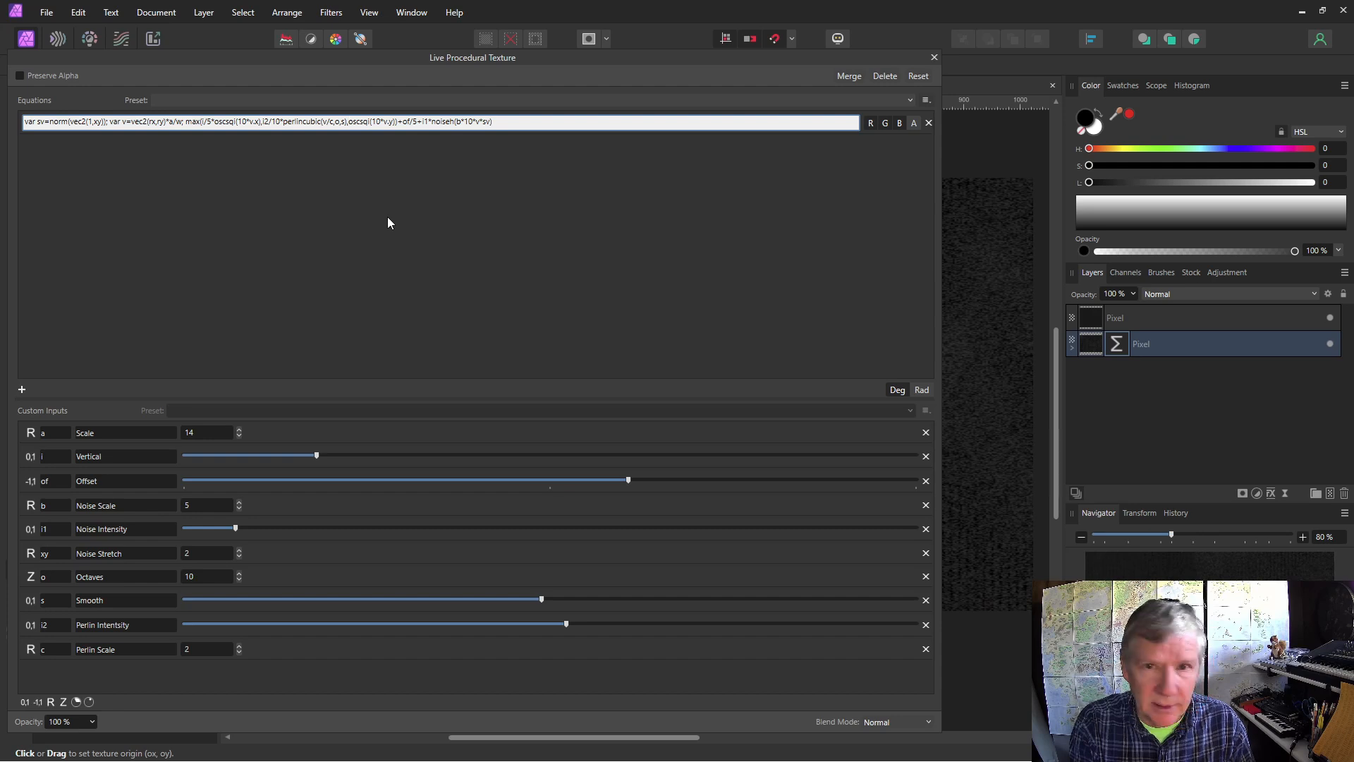
pyautogui.write('i3/5*')
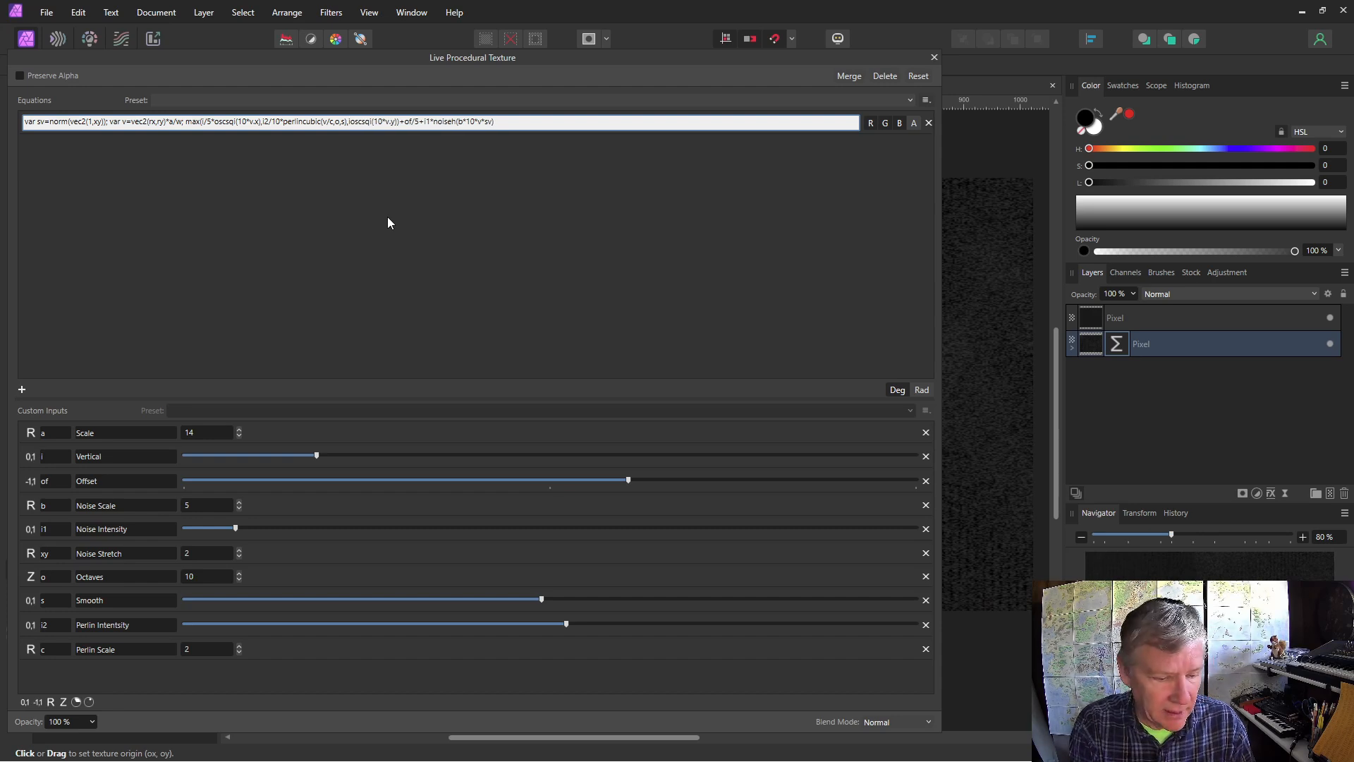
pyautogui.press('Return')
# Step: Add a 0-to-1 custom input i3 described as Horizontal and set it to about 15 percent of its range
pyautogui.click(25, 702)
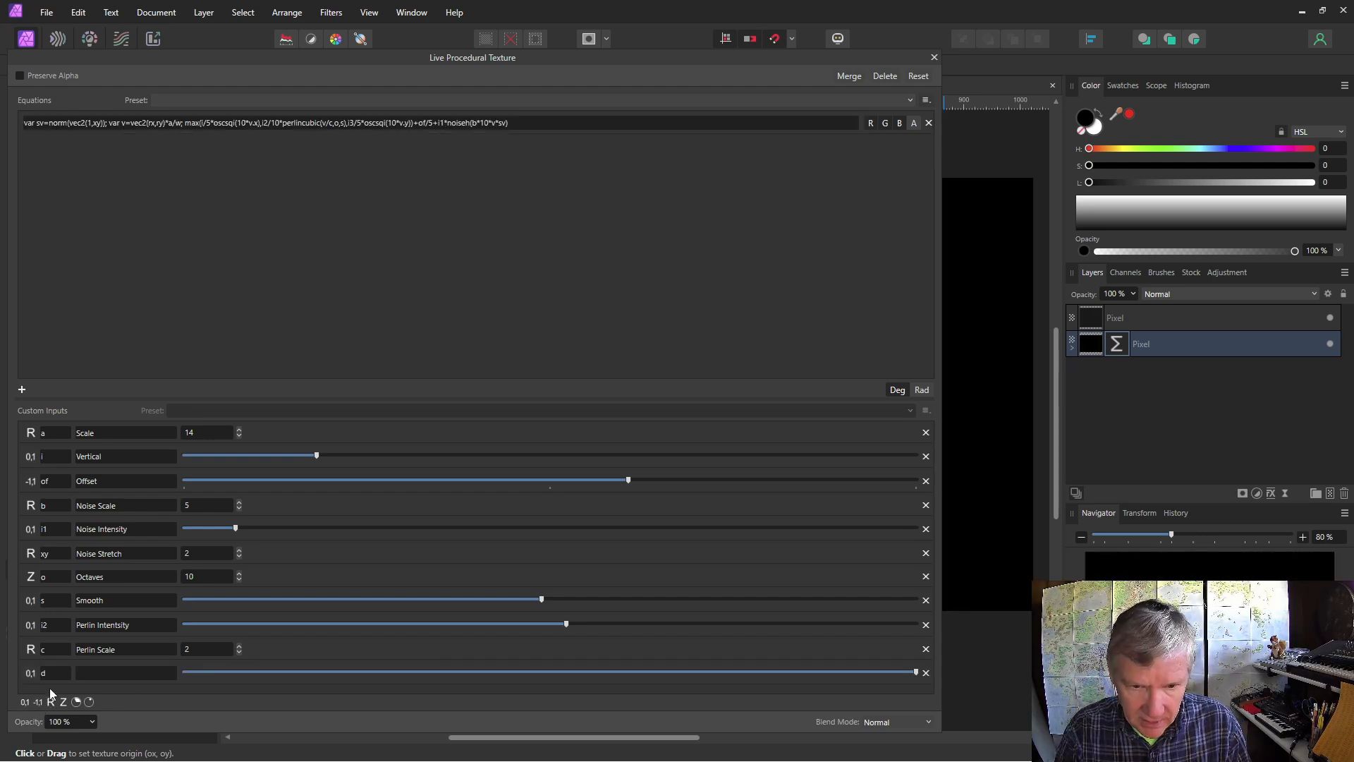
pyautogui.click(53, 676)
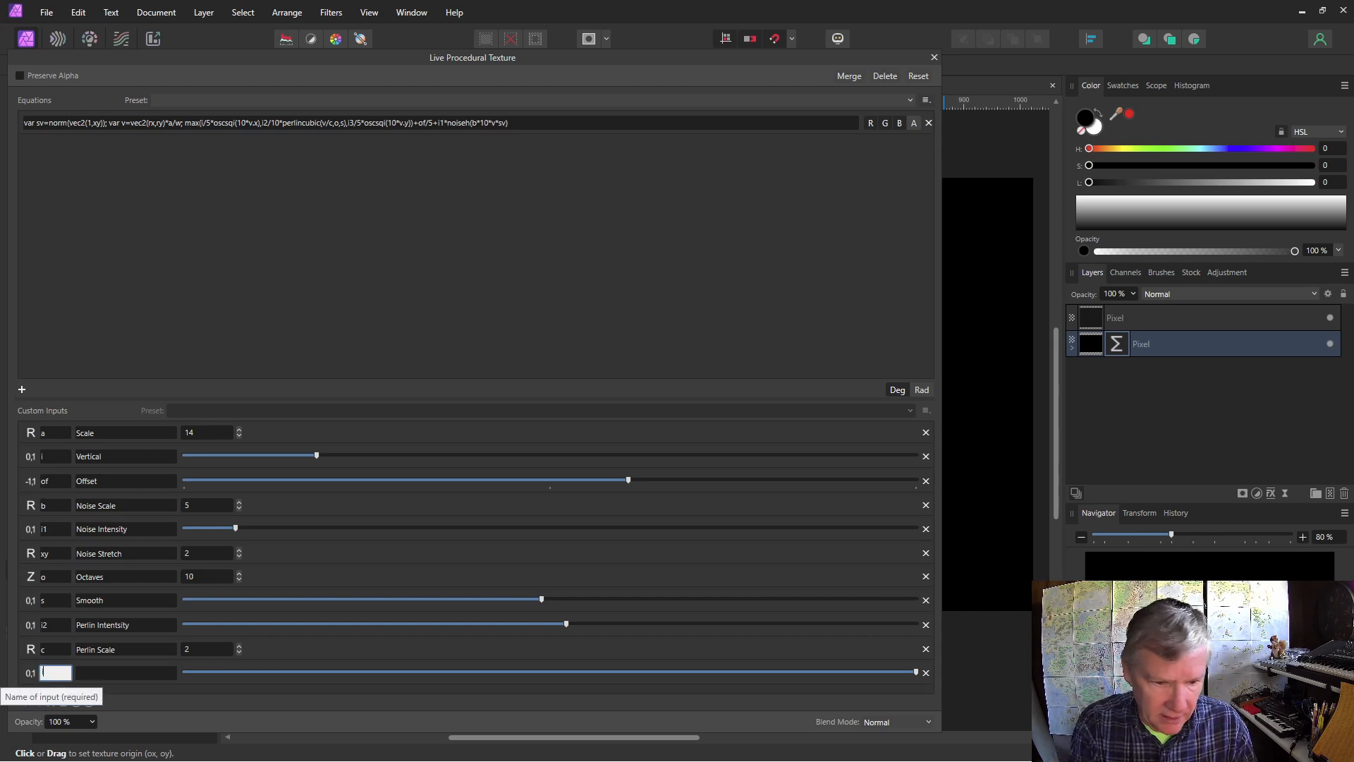
pyautogui.write('i3')
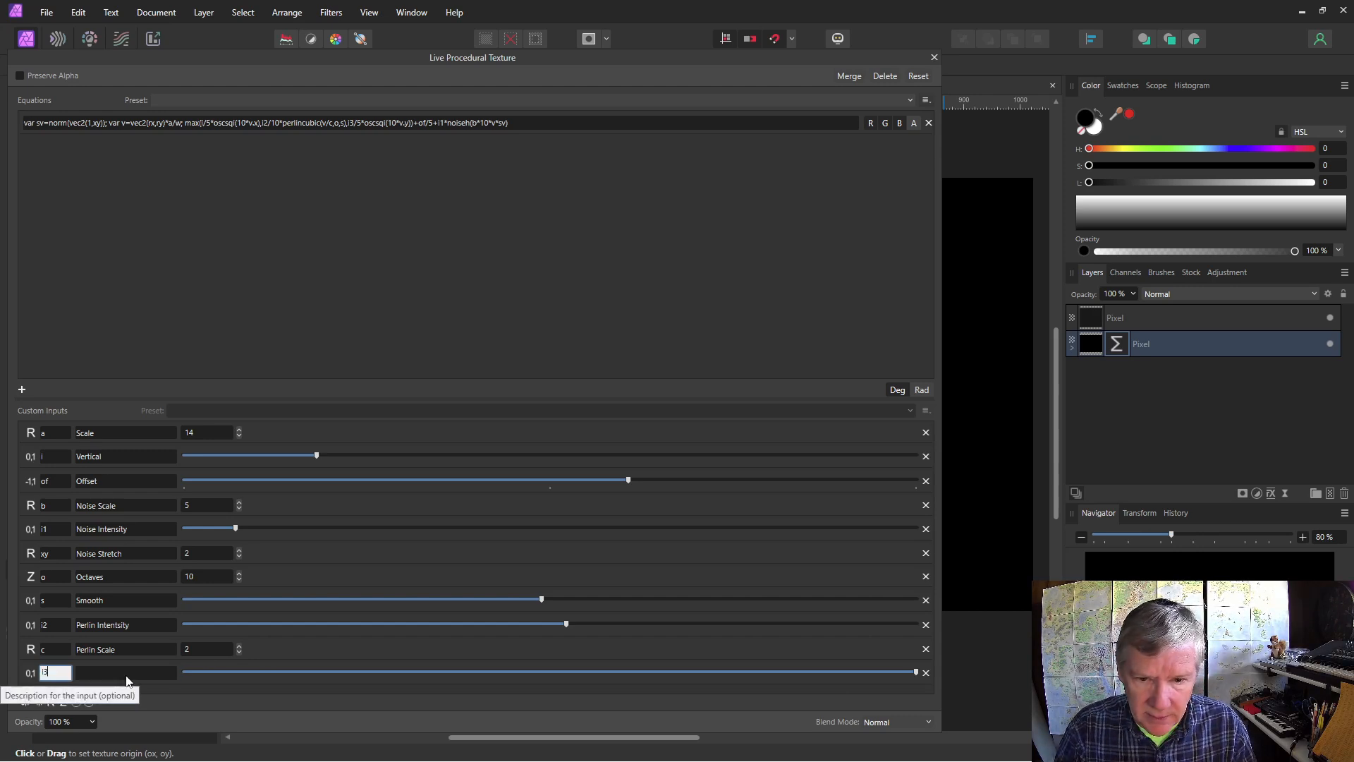
pyautogui.click(127, 676)
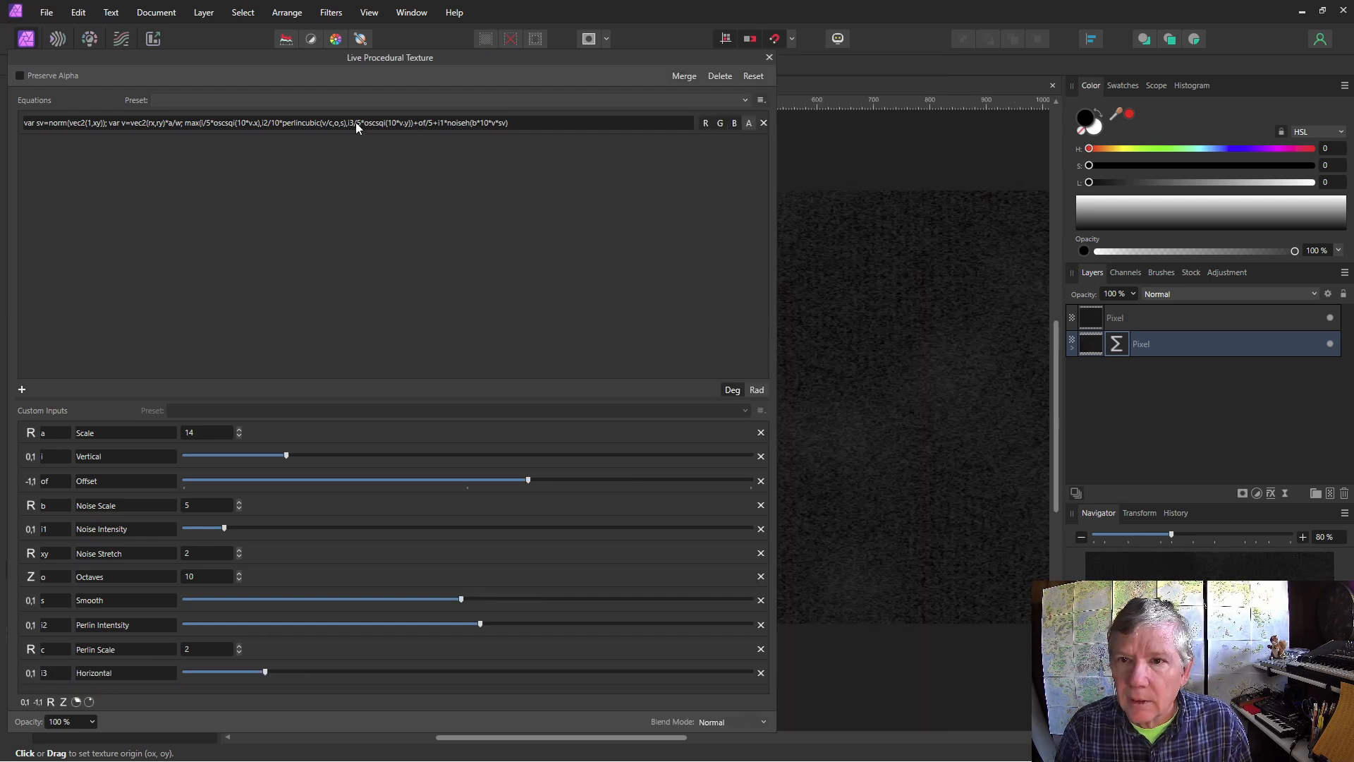
# Step: Multiply the i3/5*oscsqi(10*v.y) stripe term by noisehsc(10*v.y) and apply the equation
pyautogui.click(409, 125)
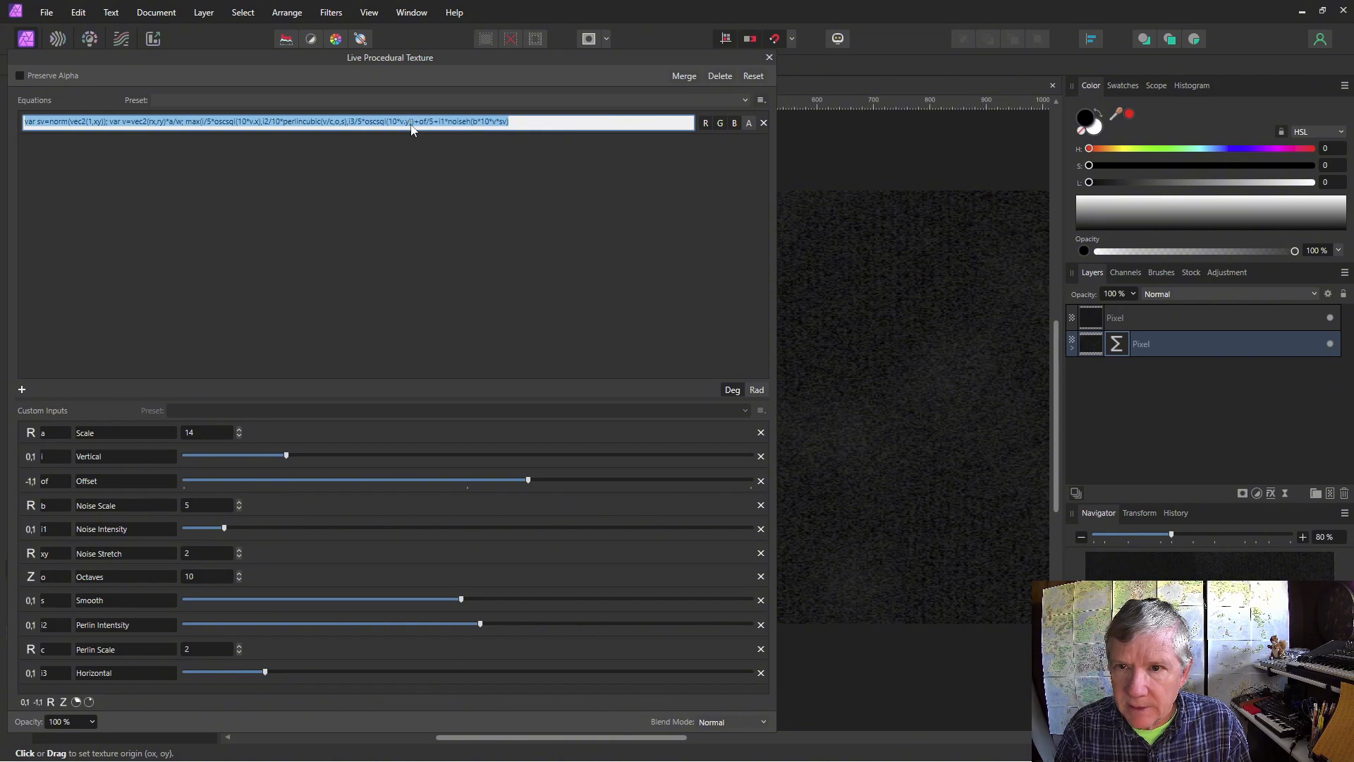
pyautogui.click(413, 123)
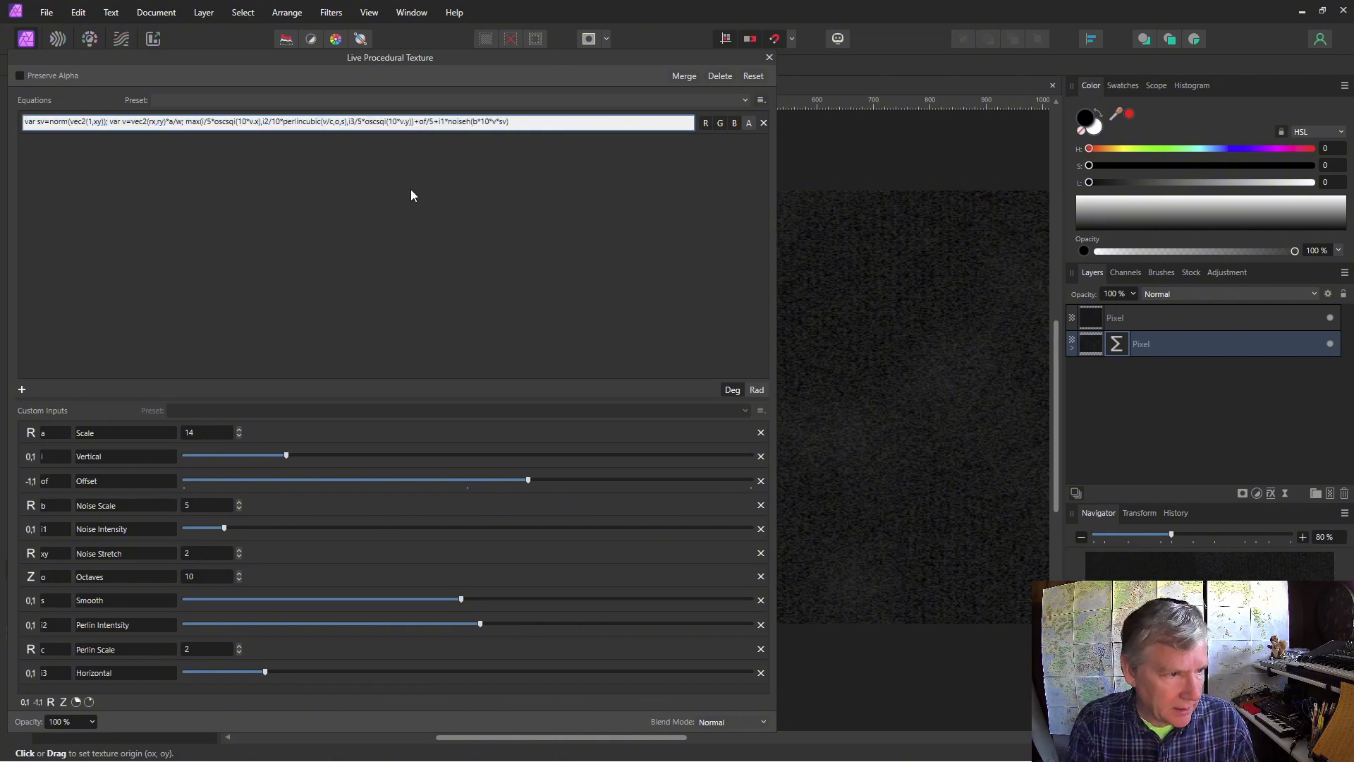
pyautogui.write('*no')
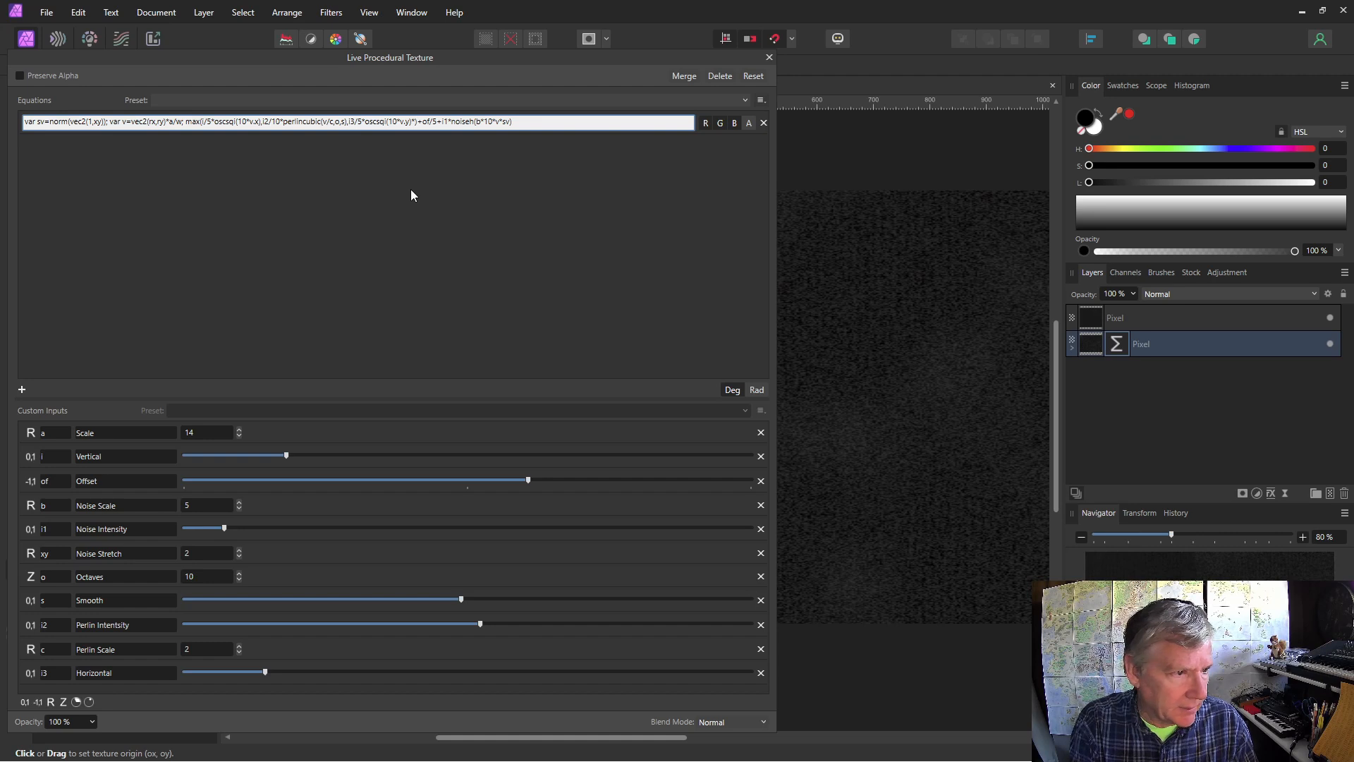
pyautogui.write('iseh')
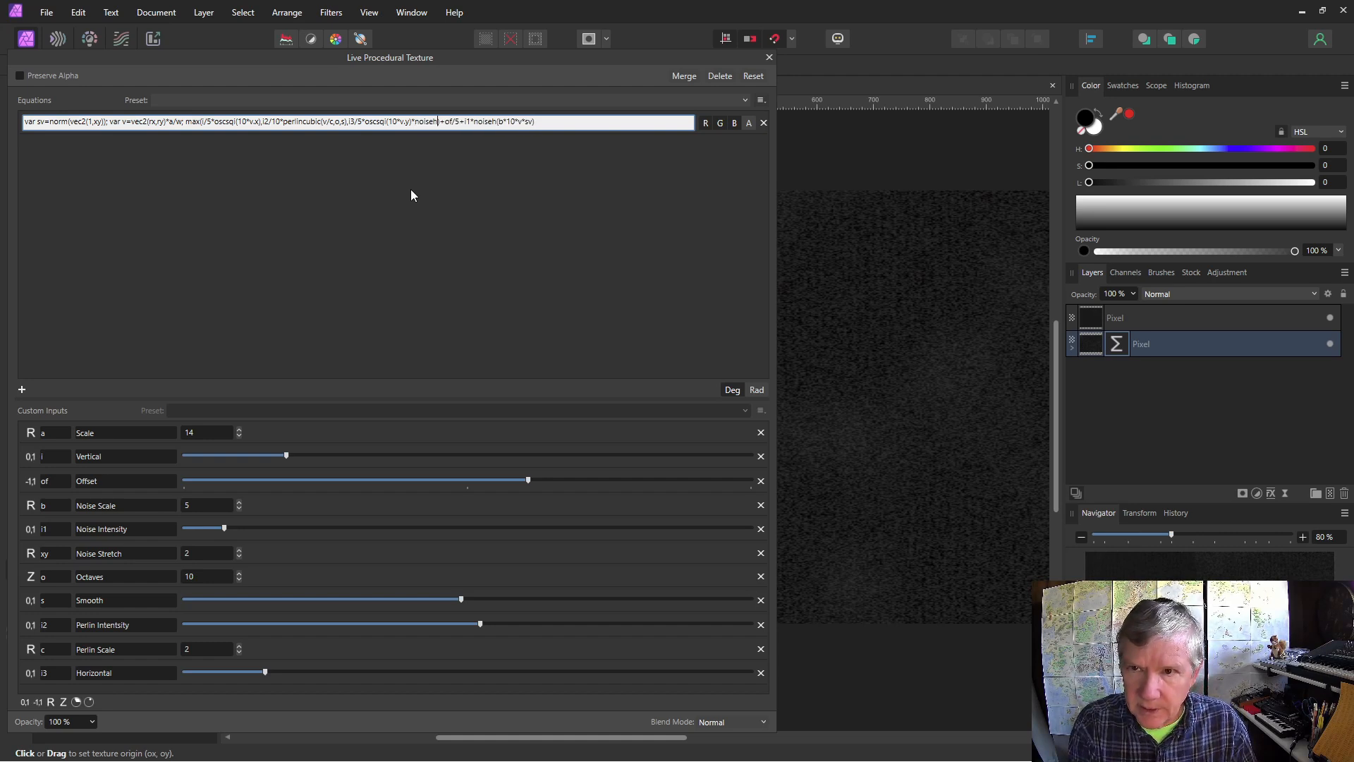
pyautogui.write('sq')
pyautogui.write('(10*')
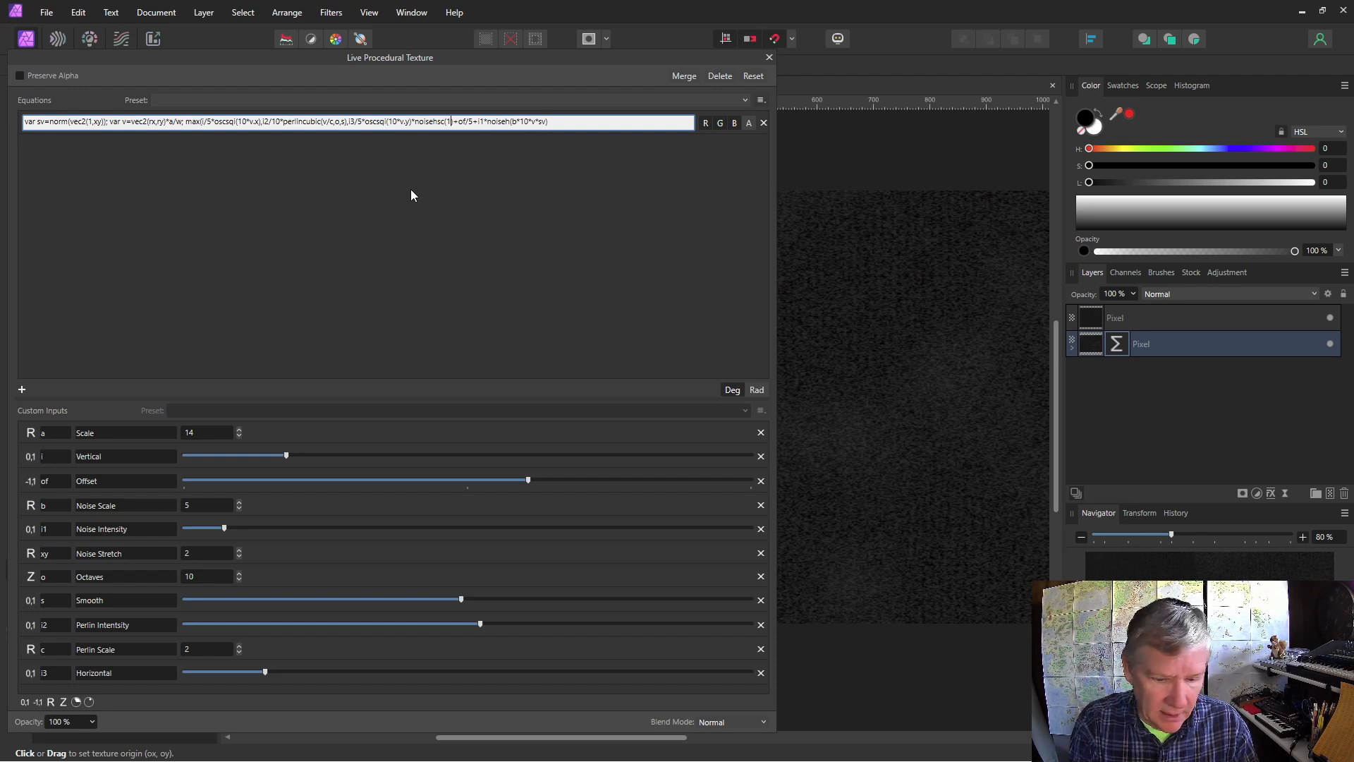
pyautogui.write('v.y)')
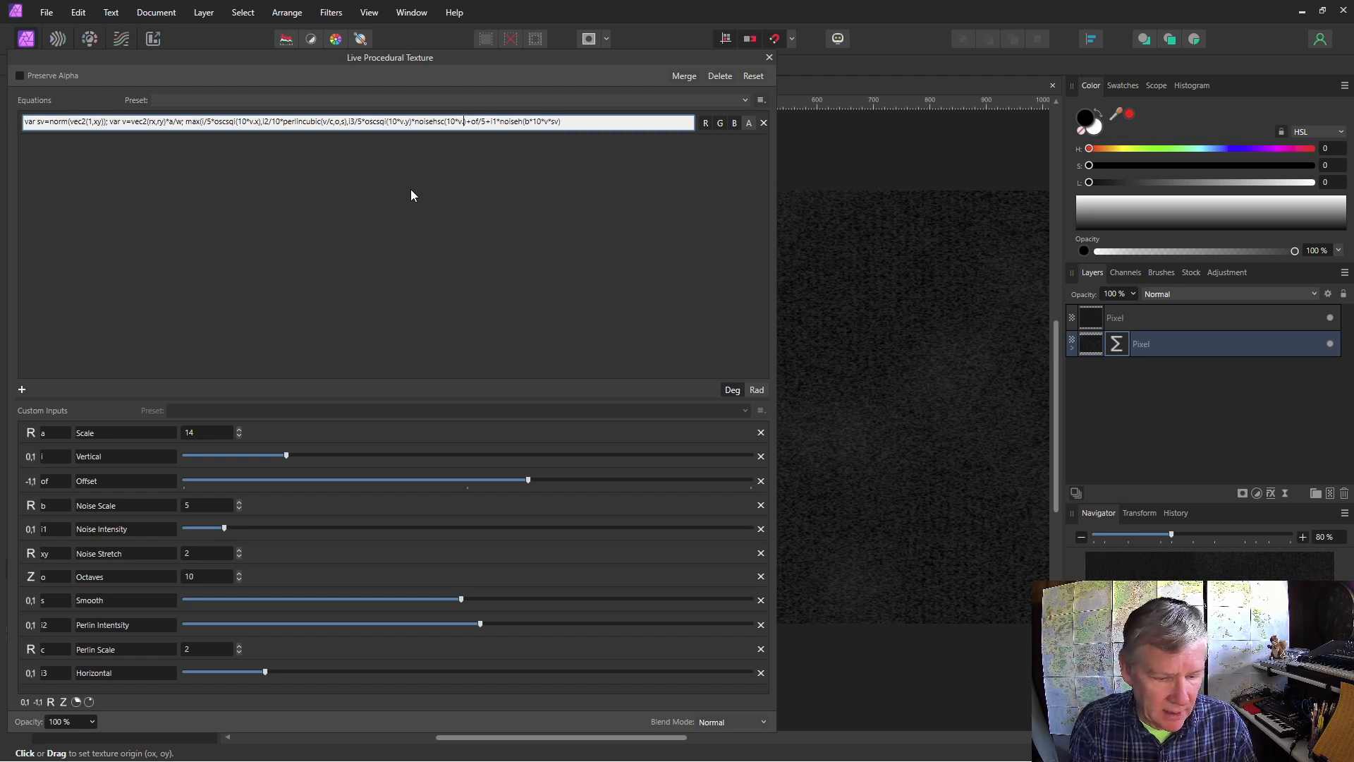
pyautogui.press('Return')
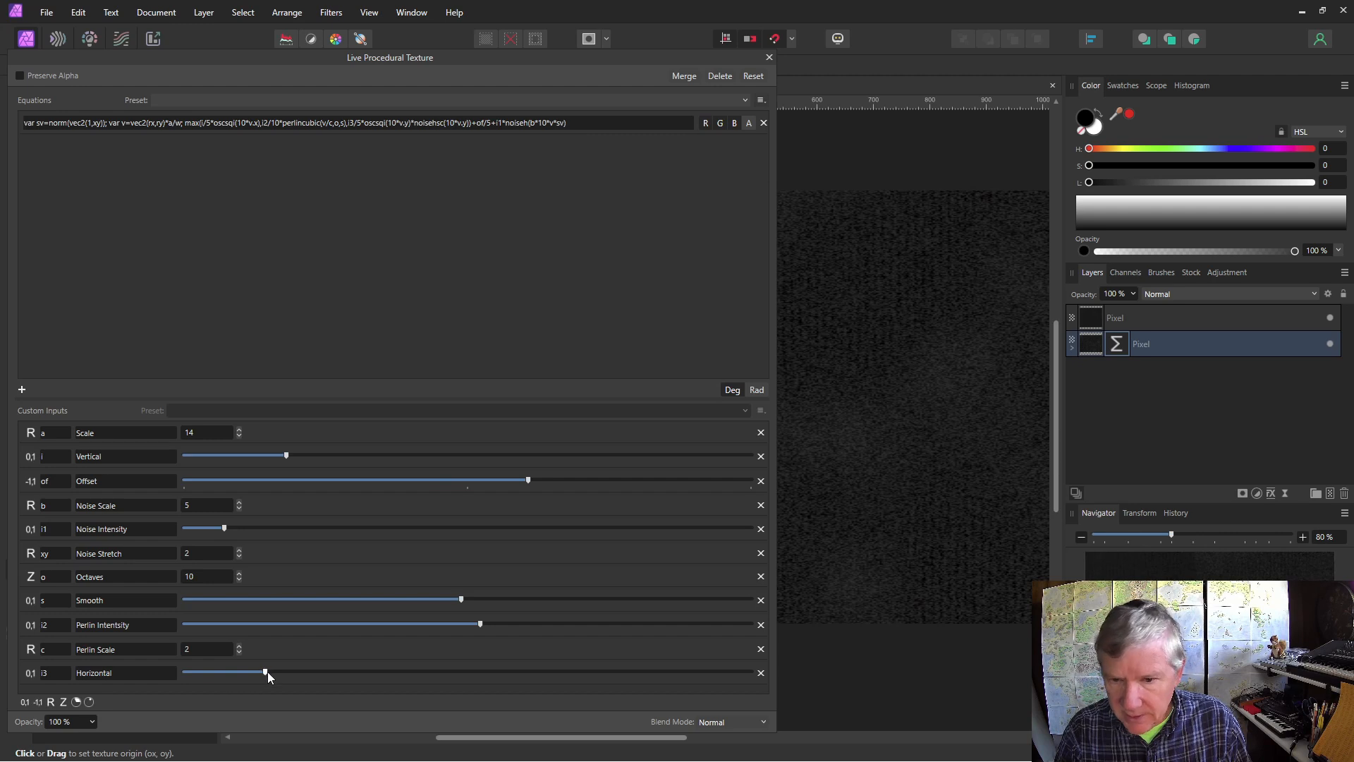
# Step: Set Horizontal to about a quarter of its range, narrowing the texture dialog to see the canvas, and close the dialog
pyautogui.moveTo(267, 671); pyautogui.dragTo(535, 672)
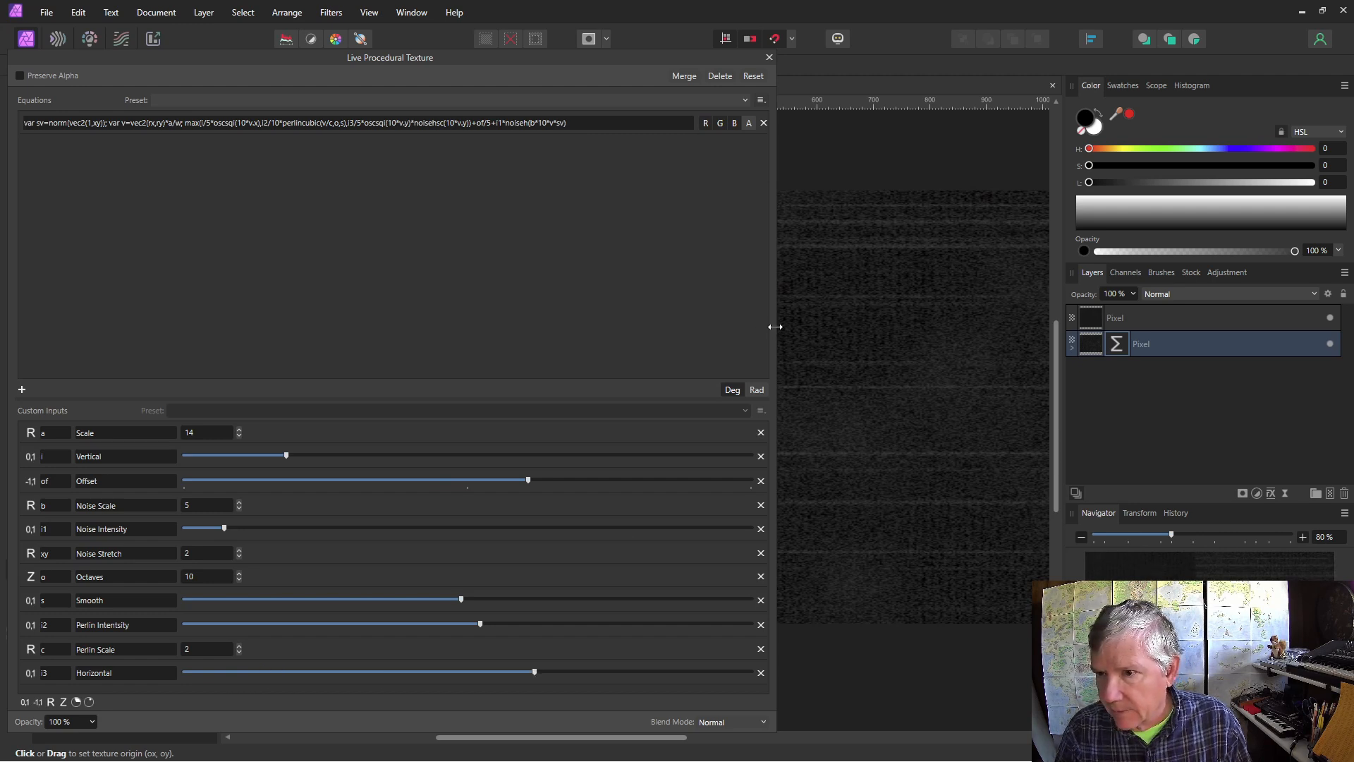
pyautogui.moveTo(775, 326); pyautogui.dragTo(381, 324)
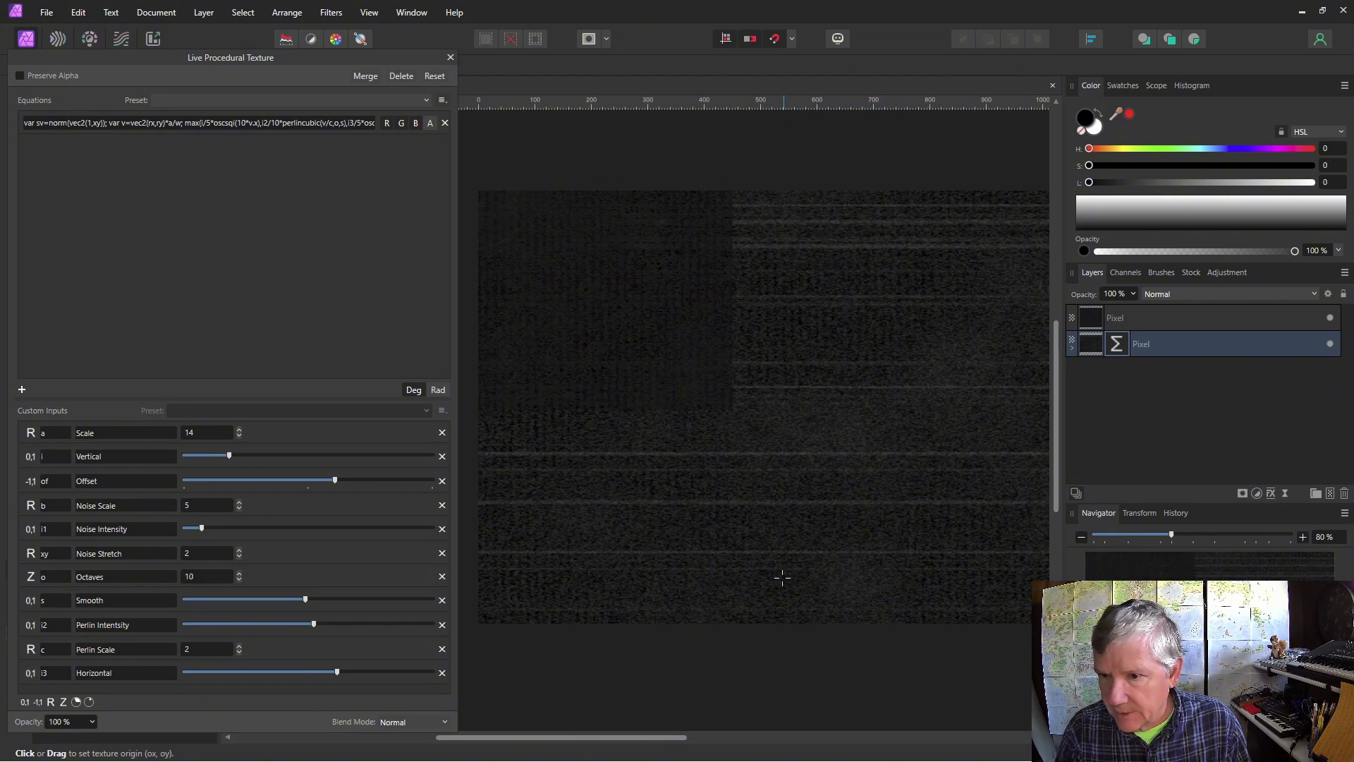
pyautogui.moveTo(337, 673); pyautogui.dragTo(285, 675)
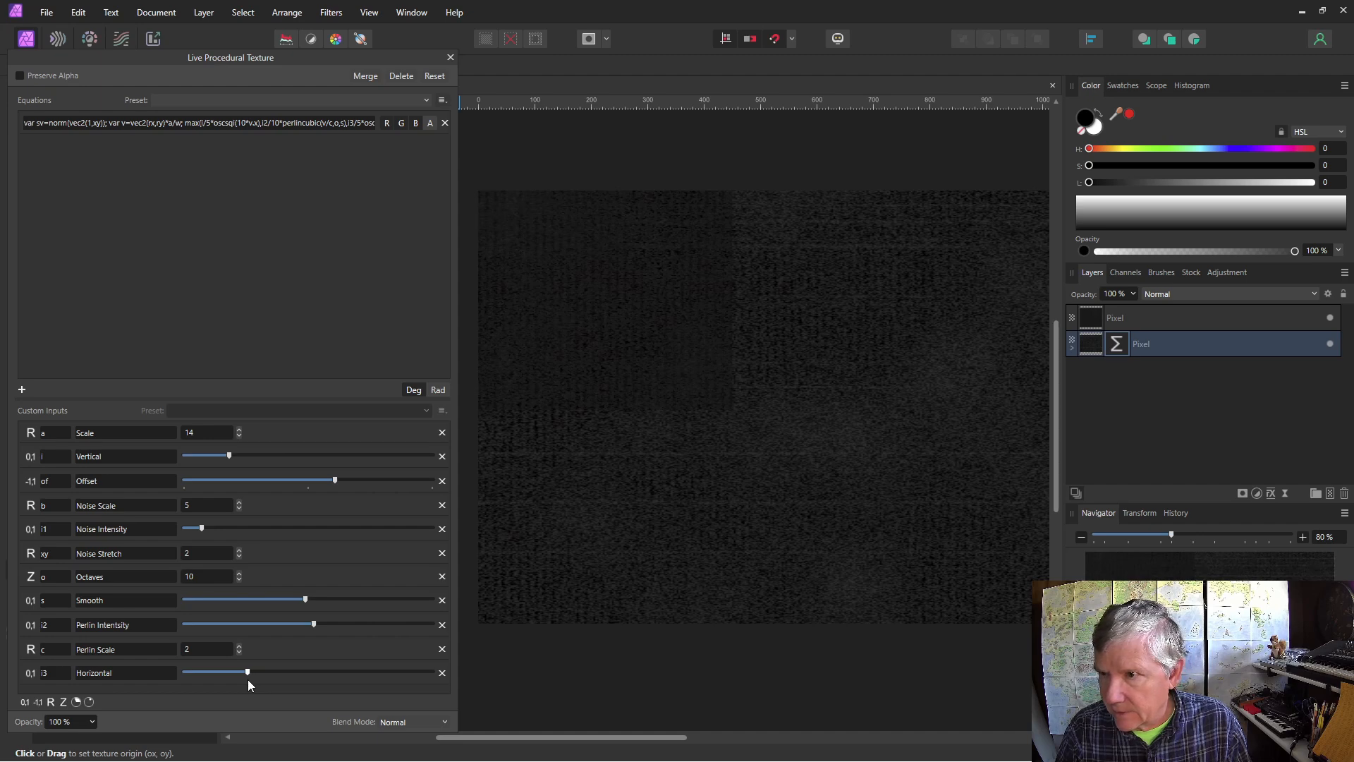
pyautogui.scroll(-1, 731, 275)
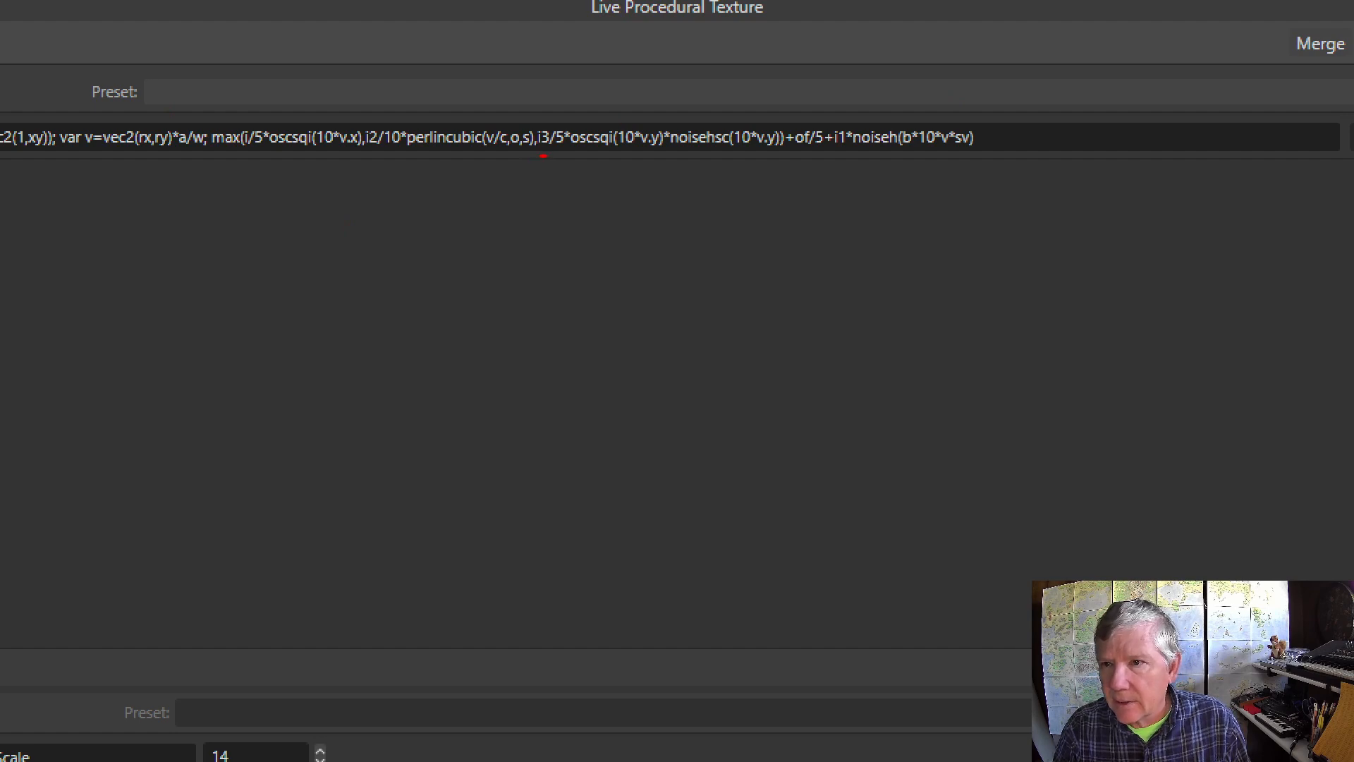
pyautogui.moveTo(642, 155); pyautogui.dragTo(798, 155)
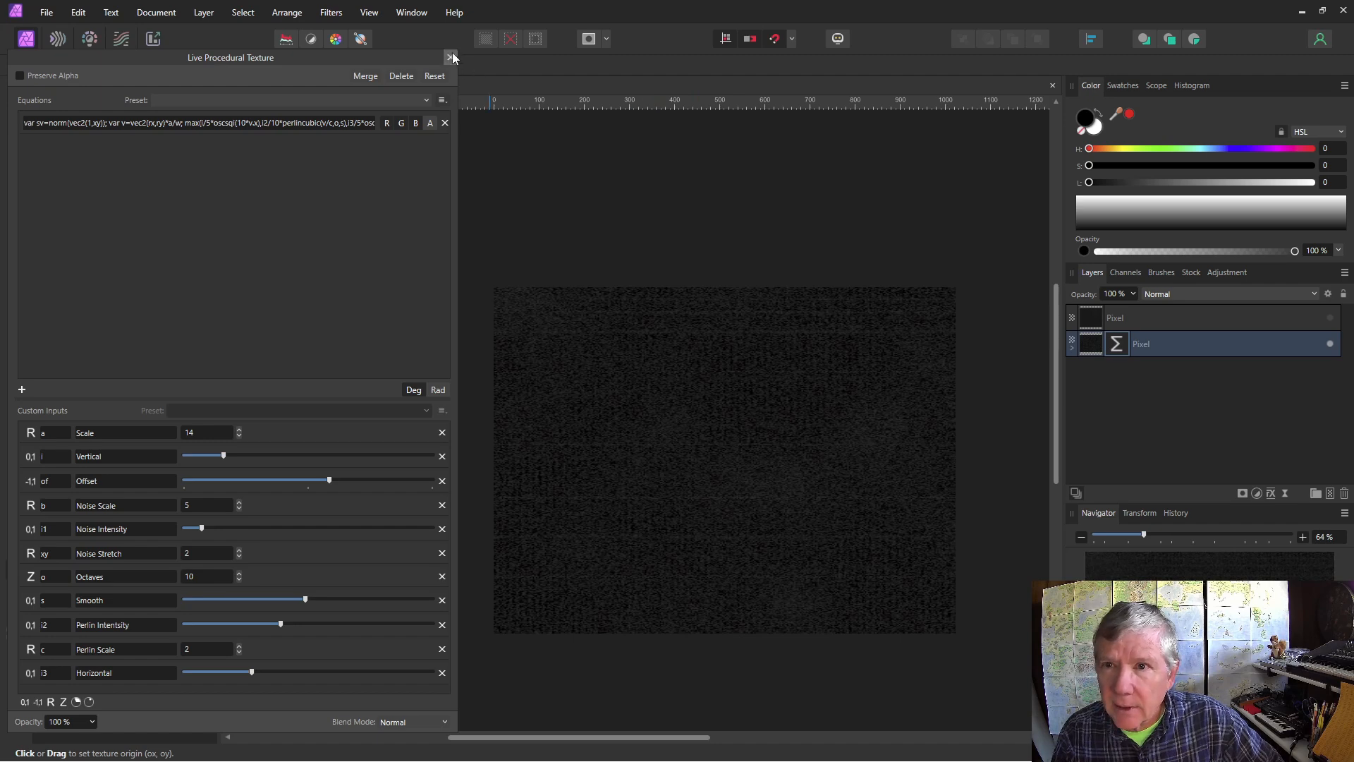
pyautogui.click(451, 56)
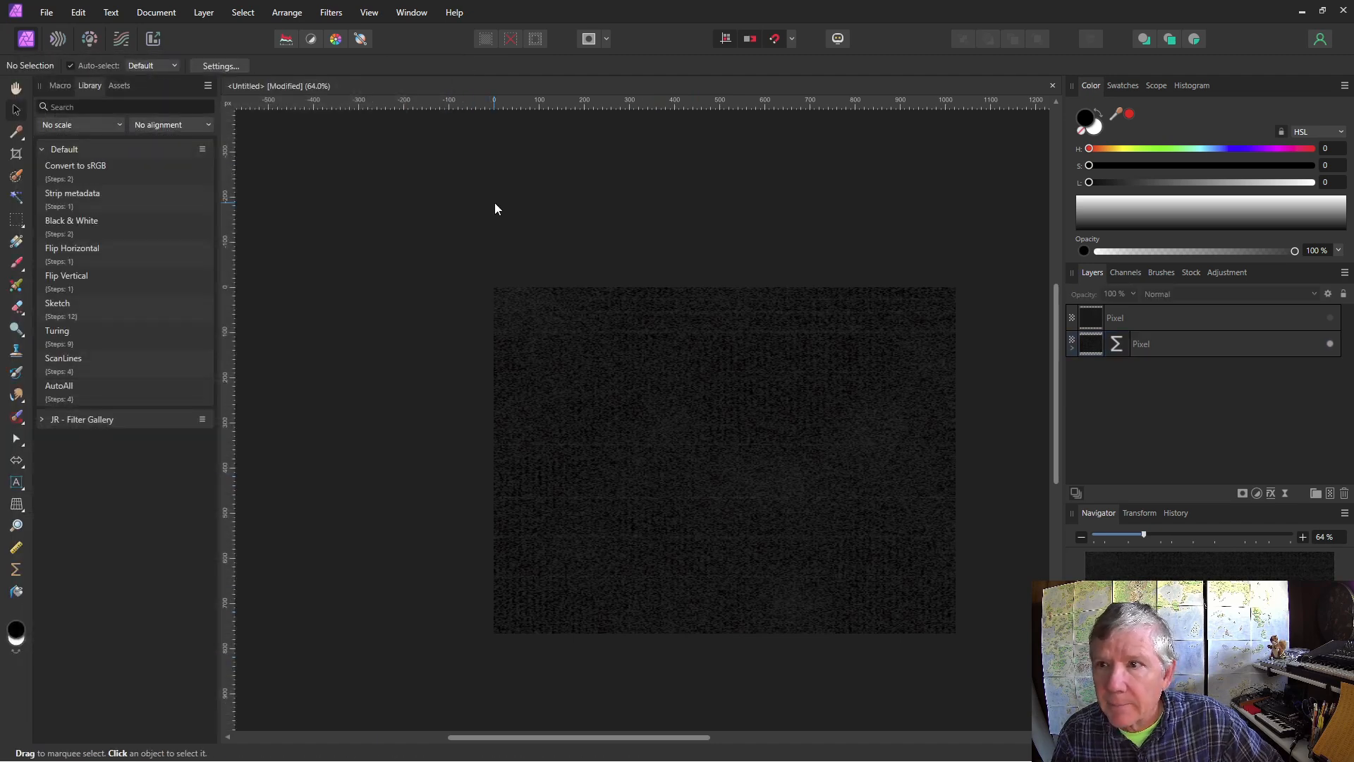
# Step: Open the photo 20241213_085538.jpg, select the small curved chalk mark near its lower-left area with the Selection Brush, and duplicate it to a new layer
pyautogui.click(46, 15)
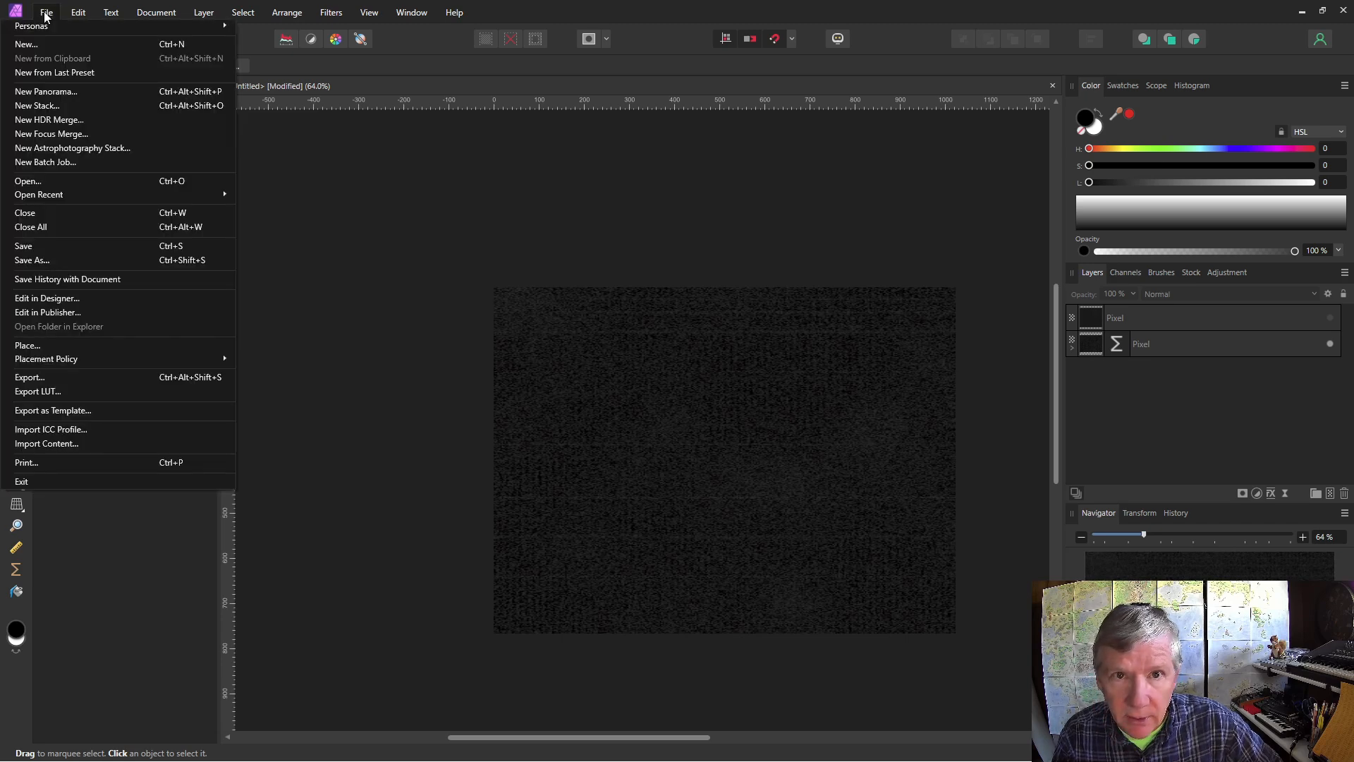
pyautogui.click(39, 180)
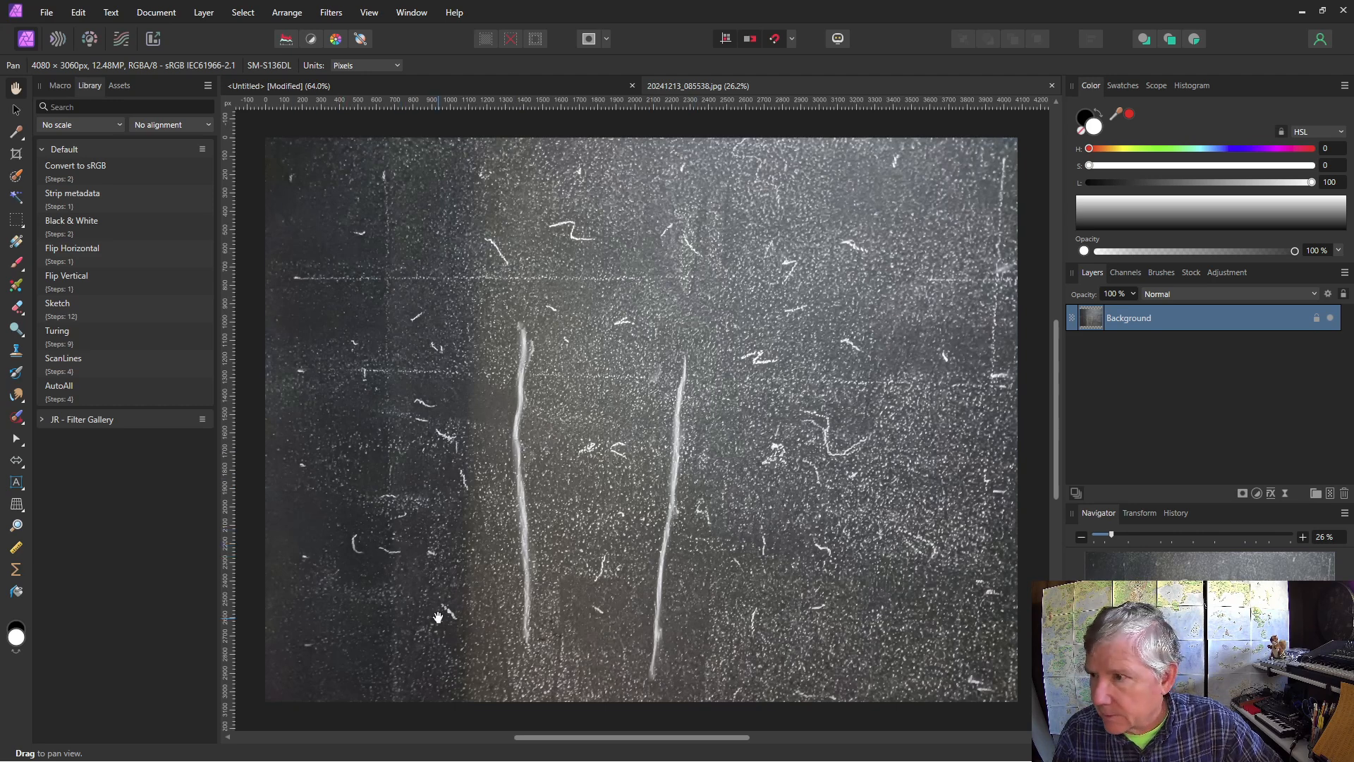
pyautogui.click(21, 181)
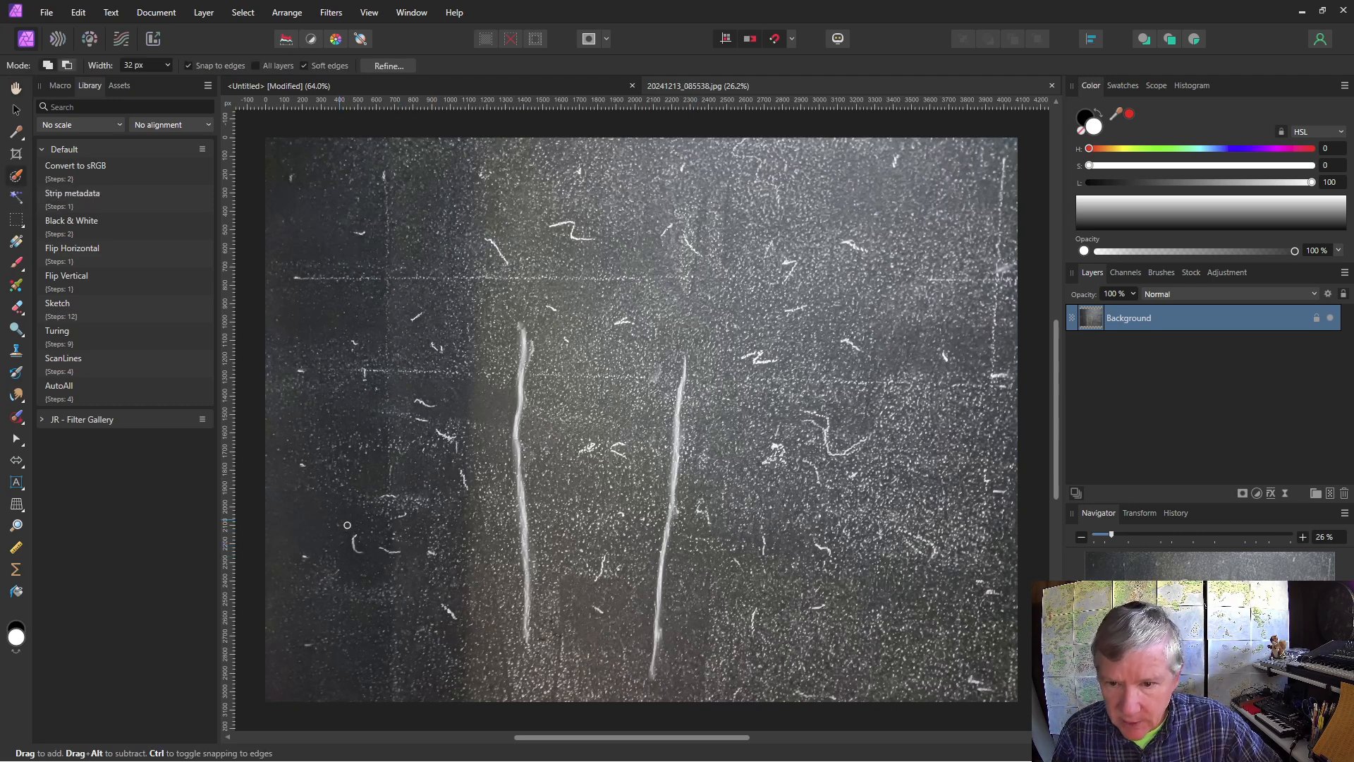
pyautogui.moveTo(363, 555); pyautogui.dragTo(370, 563)
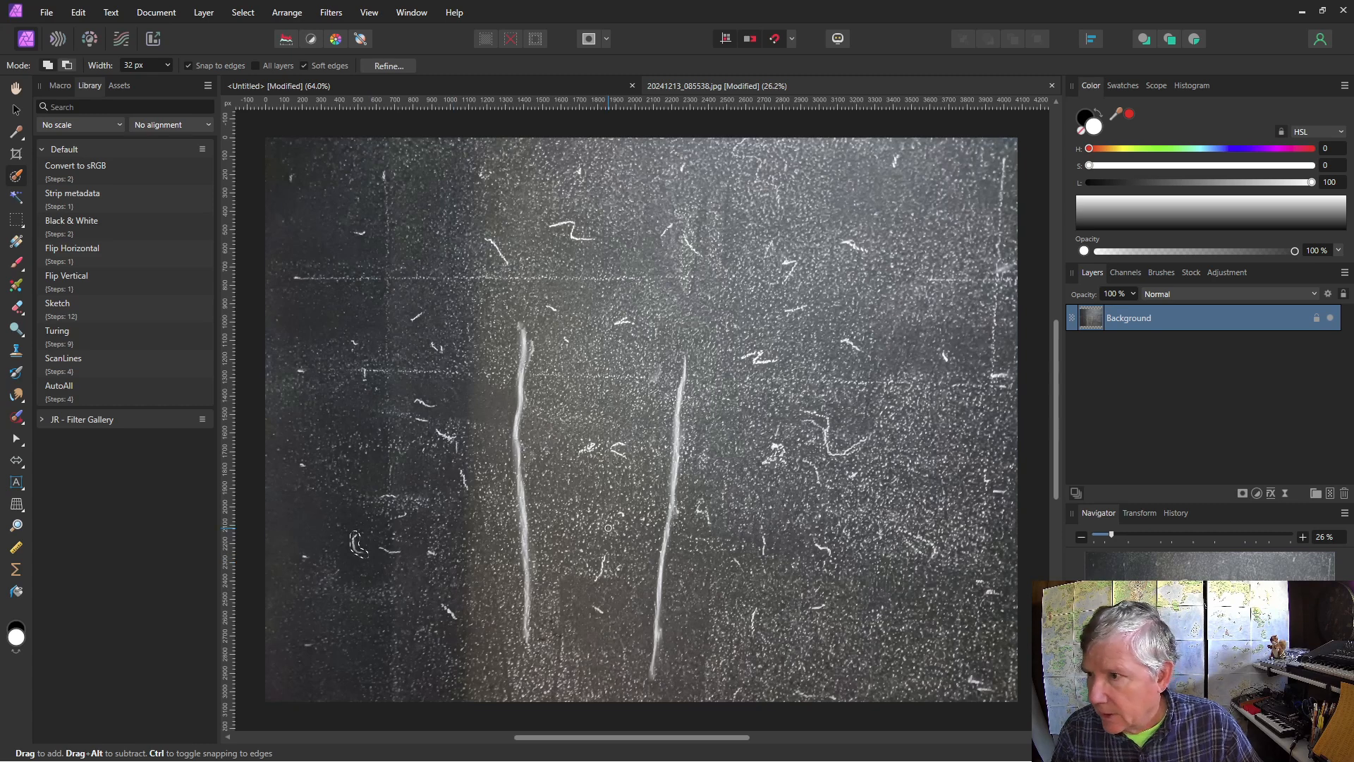
pyautogui.hotkey('ctrl', 'j')
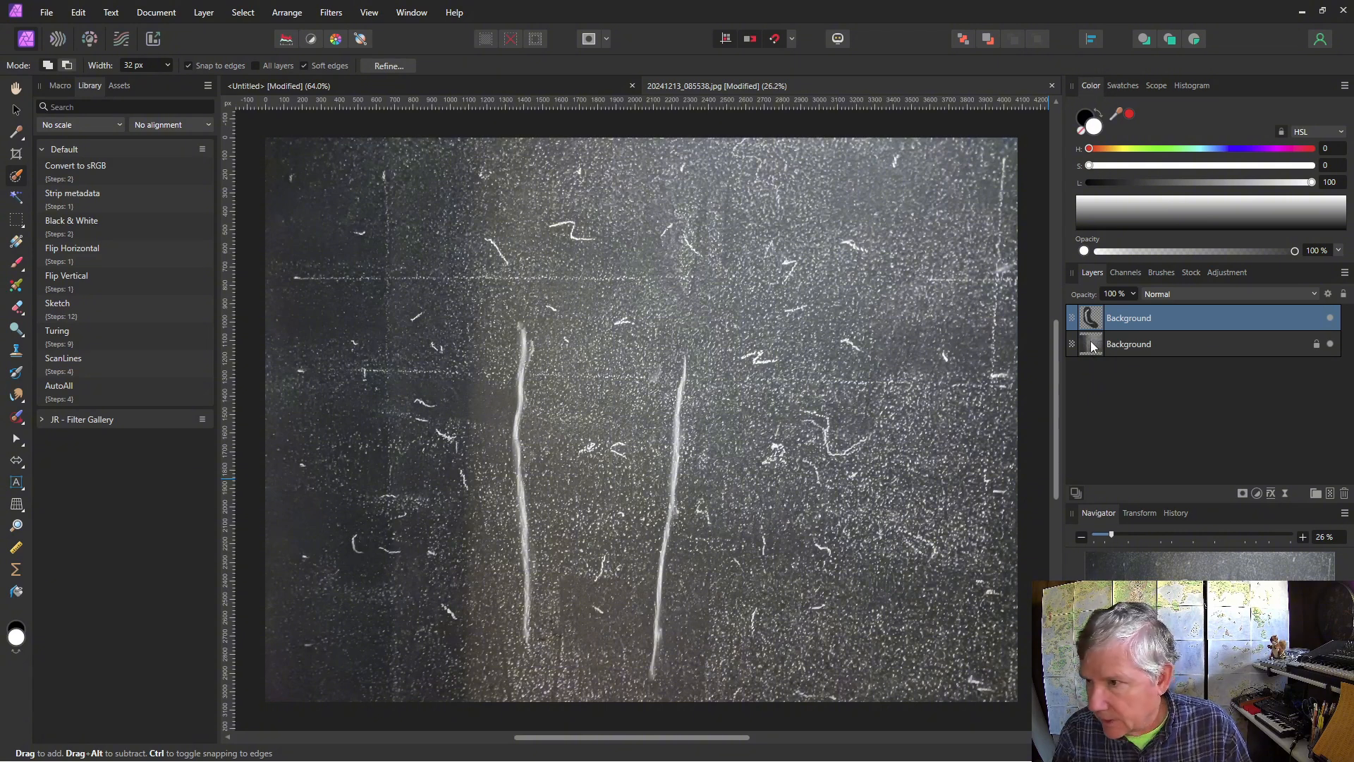
# Step: Select further chalk marks on the base photo layer and duplicate each to its own layer, for six mark layers
pyautogui.click(1093, 345)
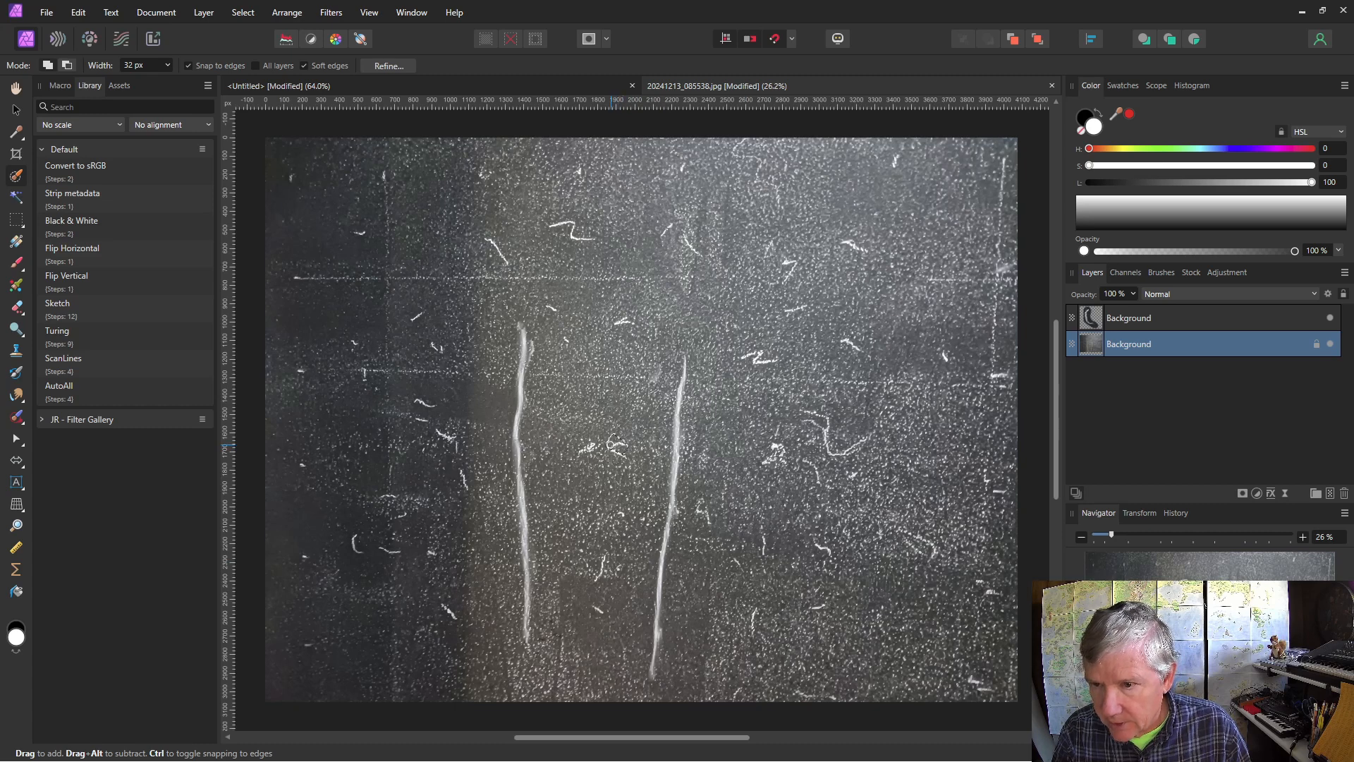
pyautogui.hotkey('ctrl', 'j')
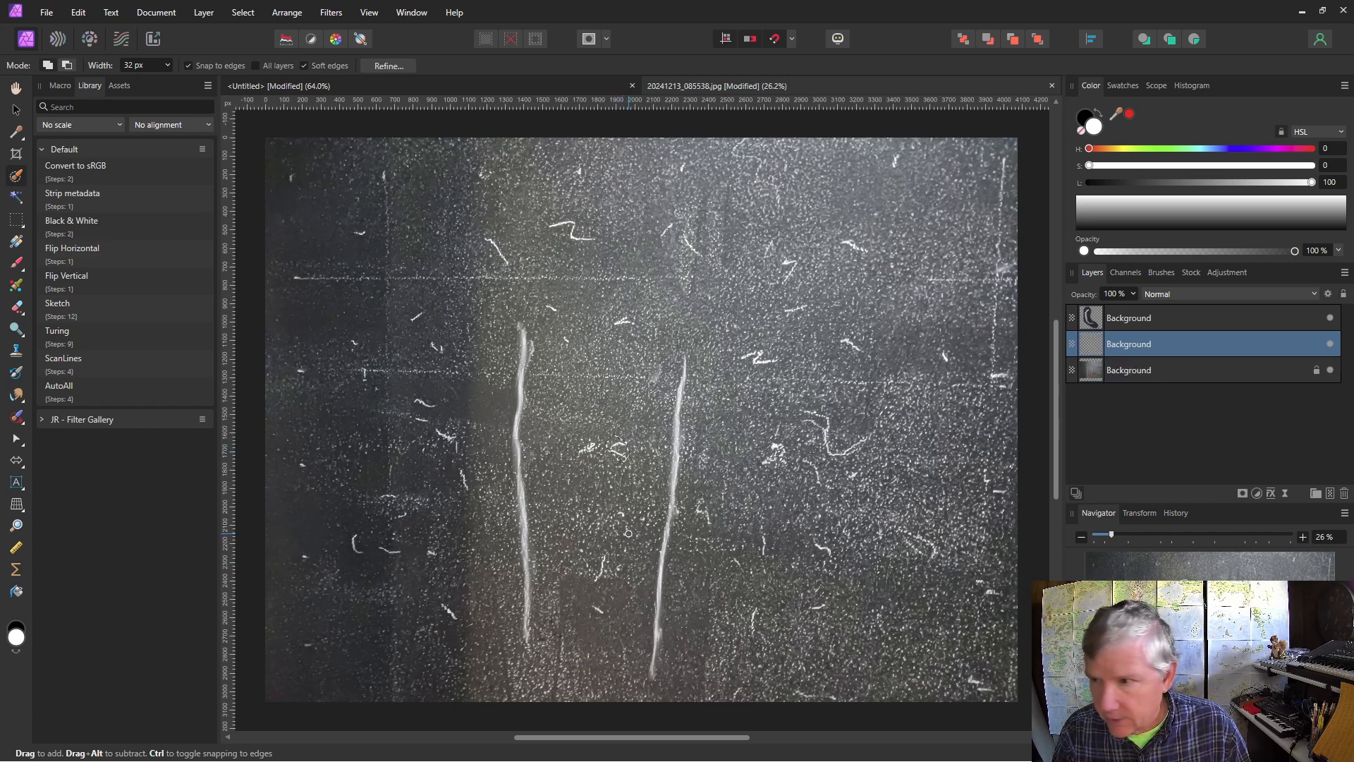
pyautogui.click(1102, 374)
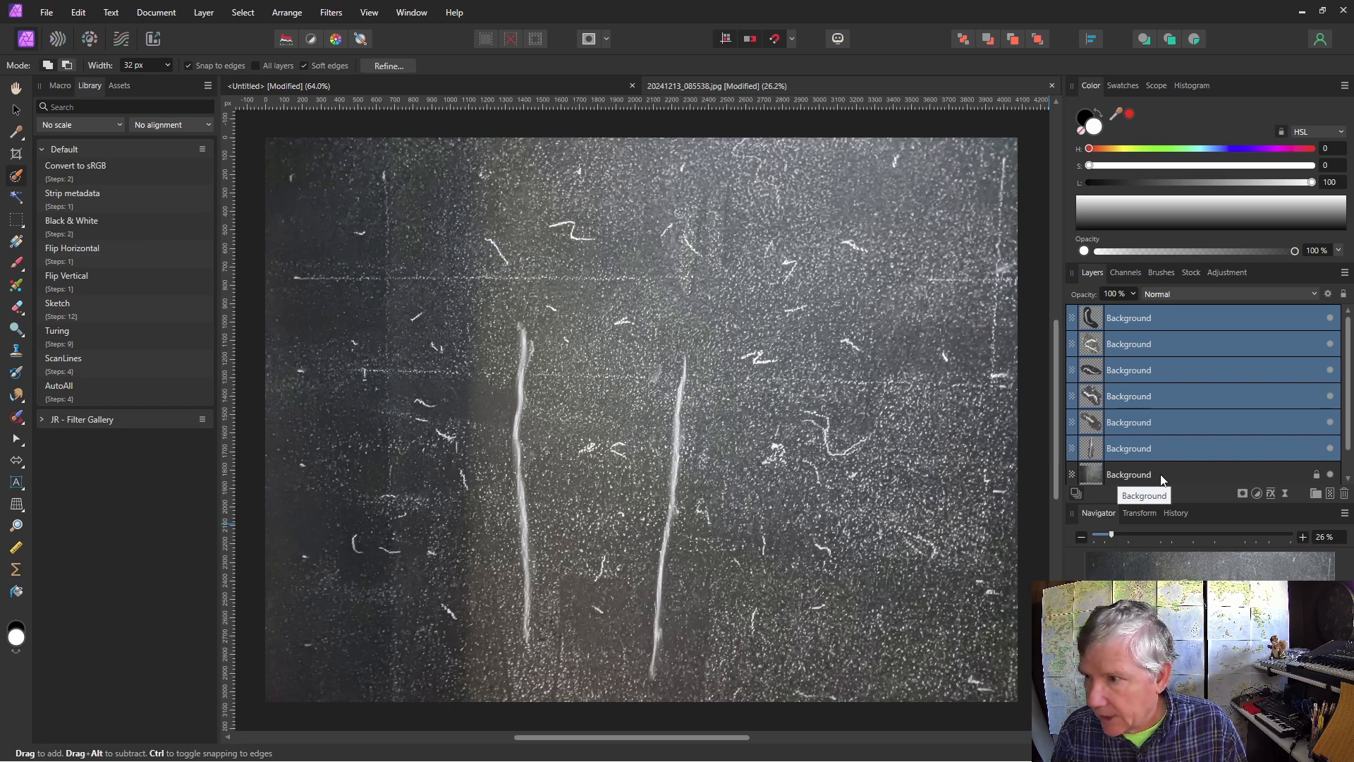
# Step: Paste the six chalk mark layers into the untitled document, and move and rotate them to spread them across the felt texture
pyautogui.click(346, 88)
pyautogui.hotkey('ctrl', 'v')
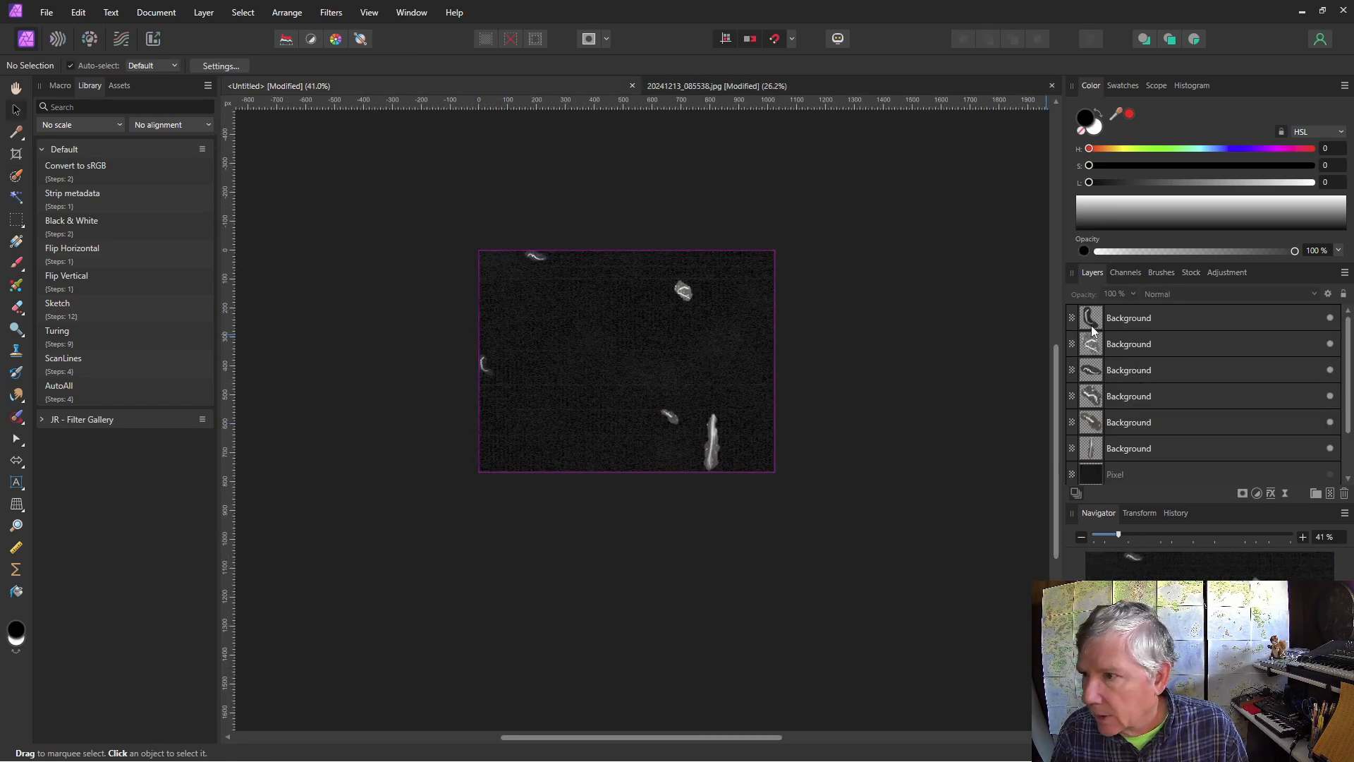
pyautogui.click(1094, 319)
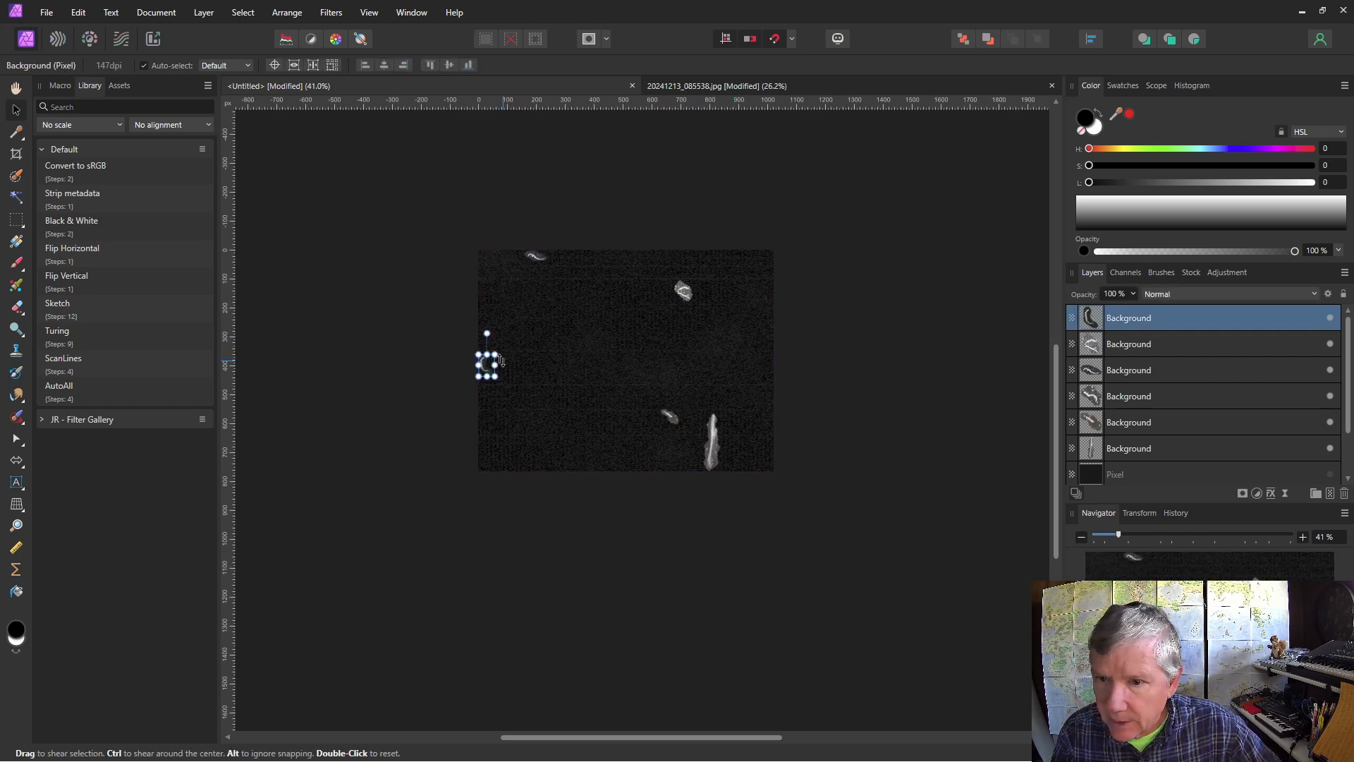
pyautogui.moveTo(486, 367); pyautogui.dragTo(537, 418)
pyautogui.click(688, 291)
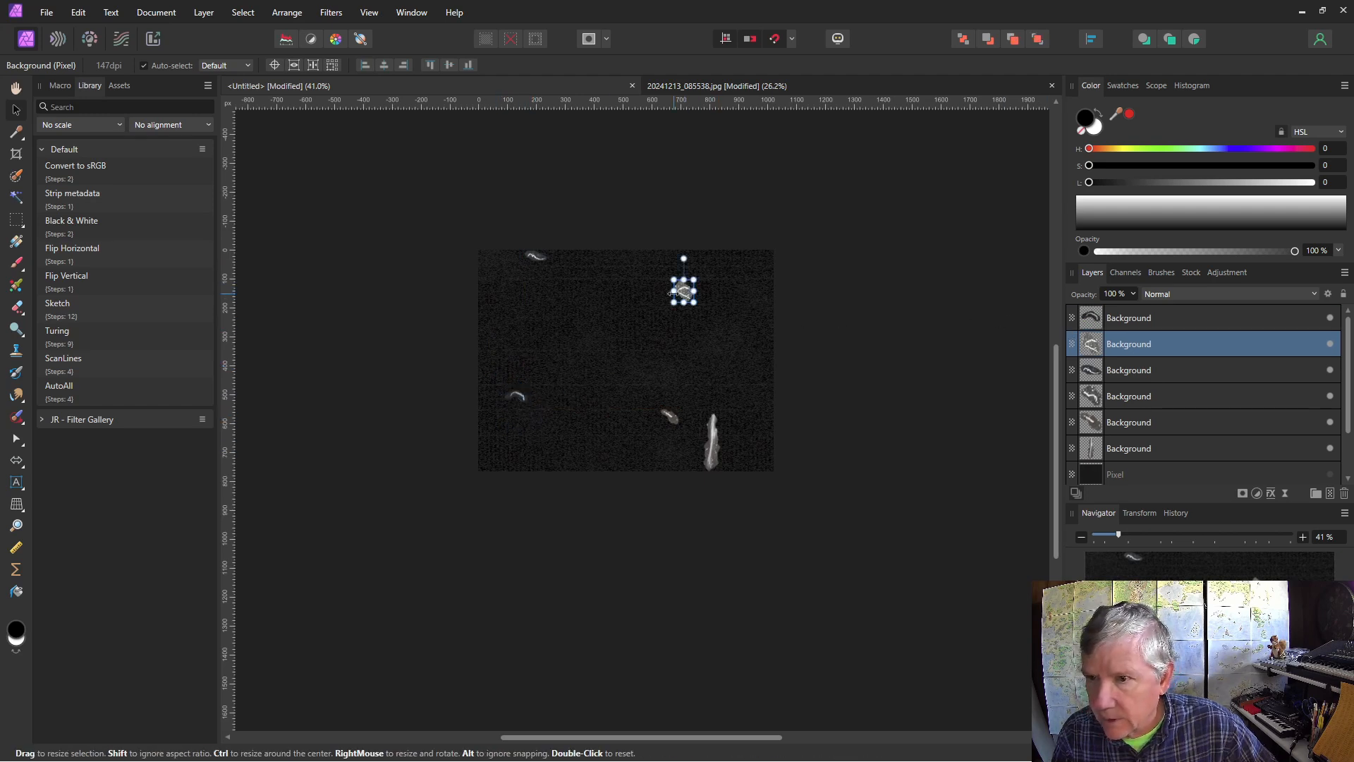
pyautogui.moveTo(682, 296); pyautogui.dragTo(615, 332)
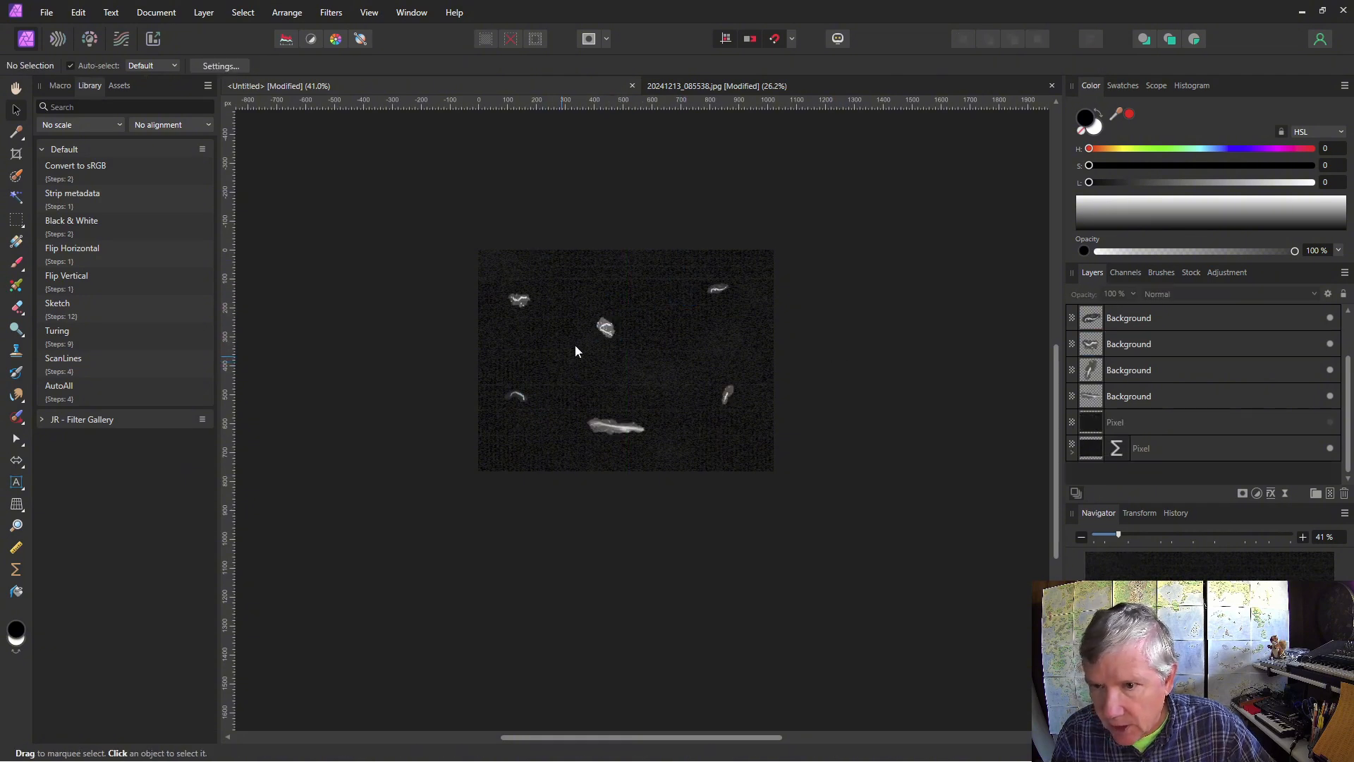
pyautogui.moveTo(609, 335); pyautogui.dragTo(731, 341)
pyautogui.hotkey('ctrl', 'z')
# Step: Group the six chalk mark layers and add a live Procedural Texture filter to the group
pyautogui.hotkey('ctrl', 'a')
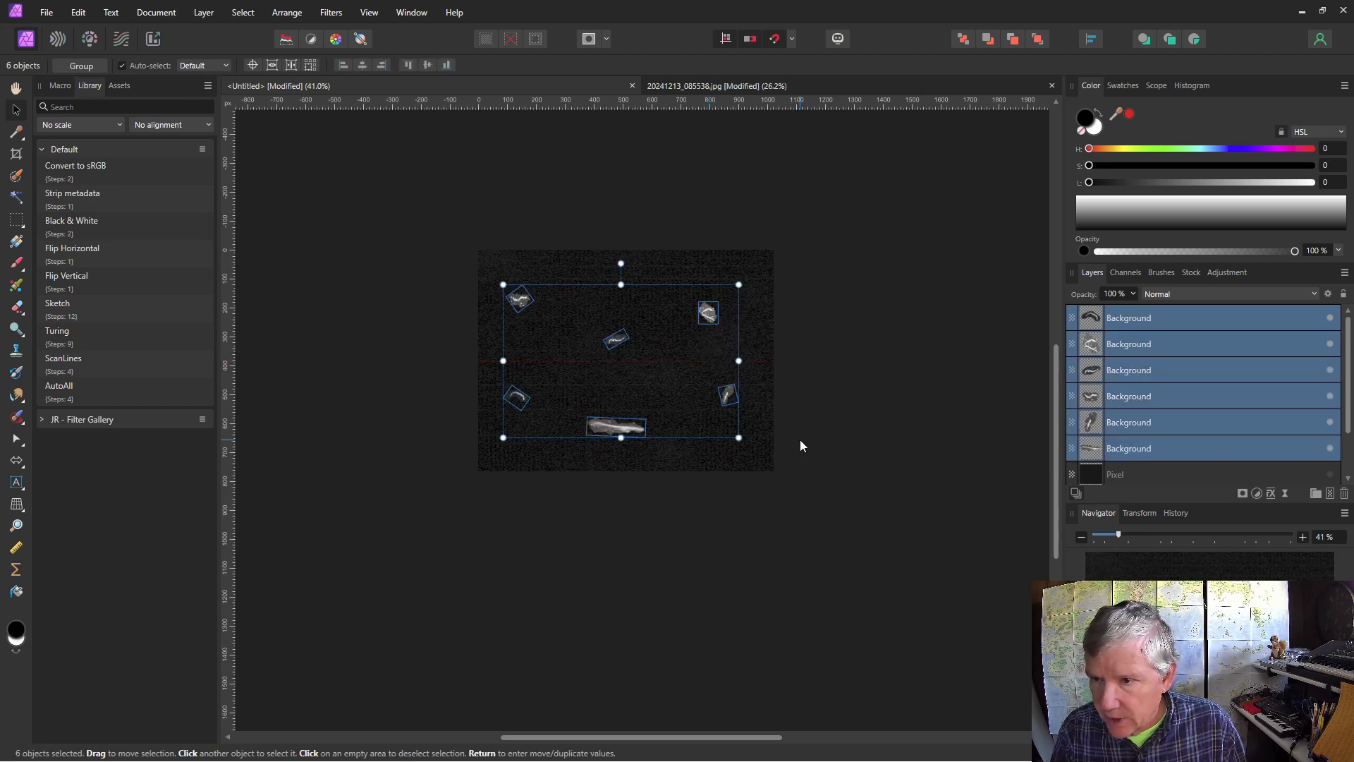
pyautogui.click(82, 66)
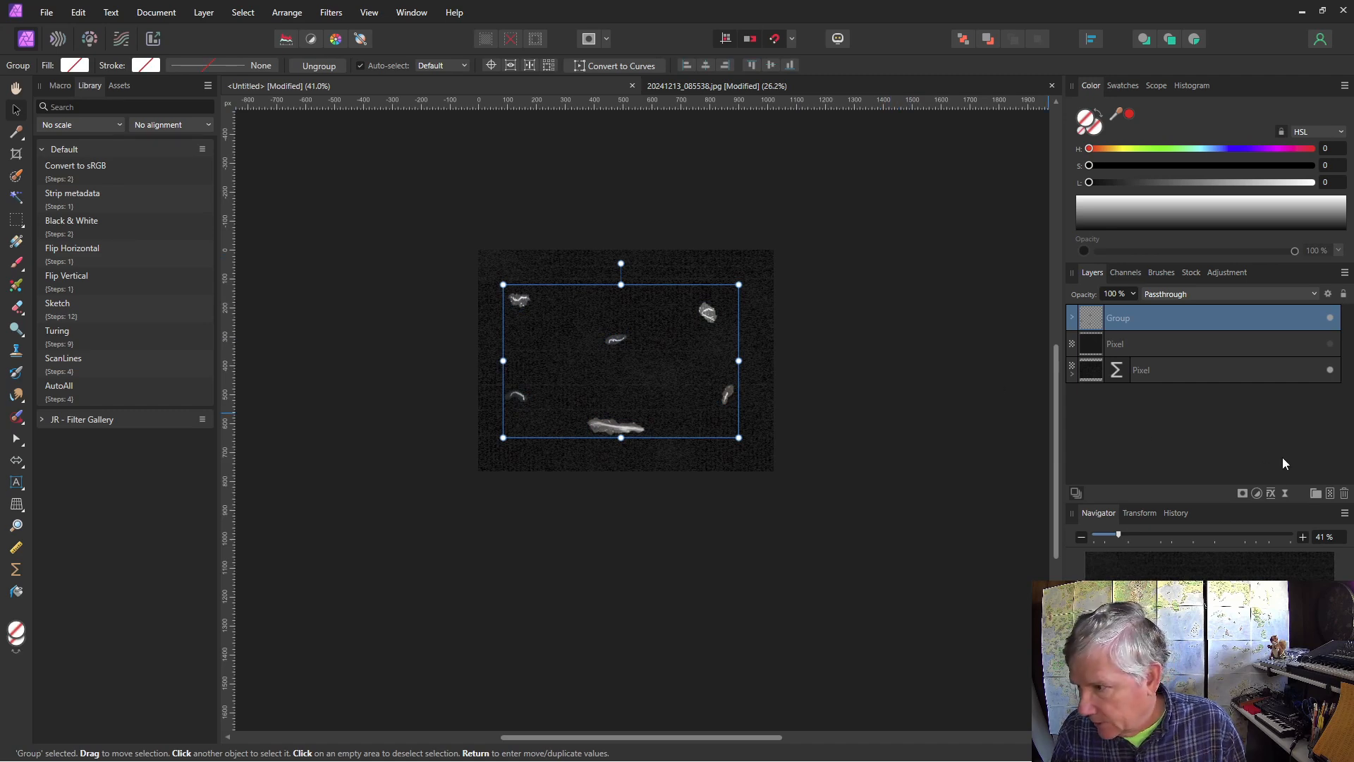
pyautogui.click(1286, 491)
pyautogui.scroll(-2, 1225, 443)
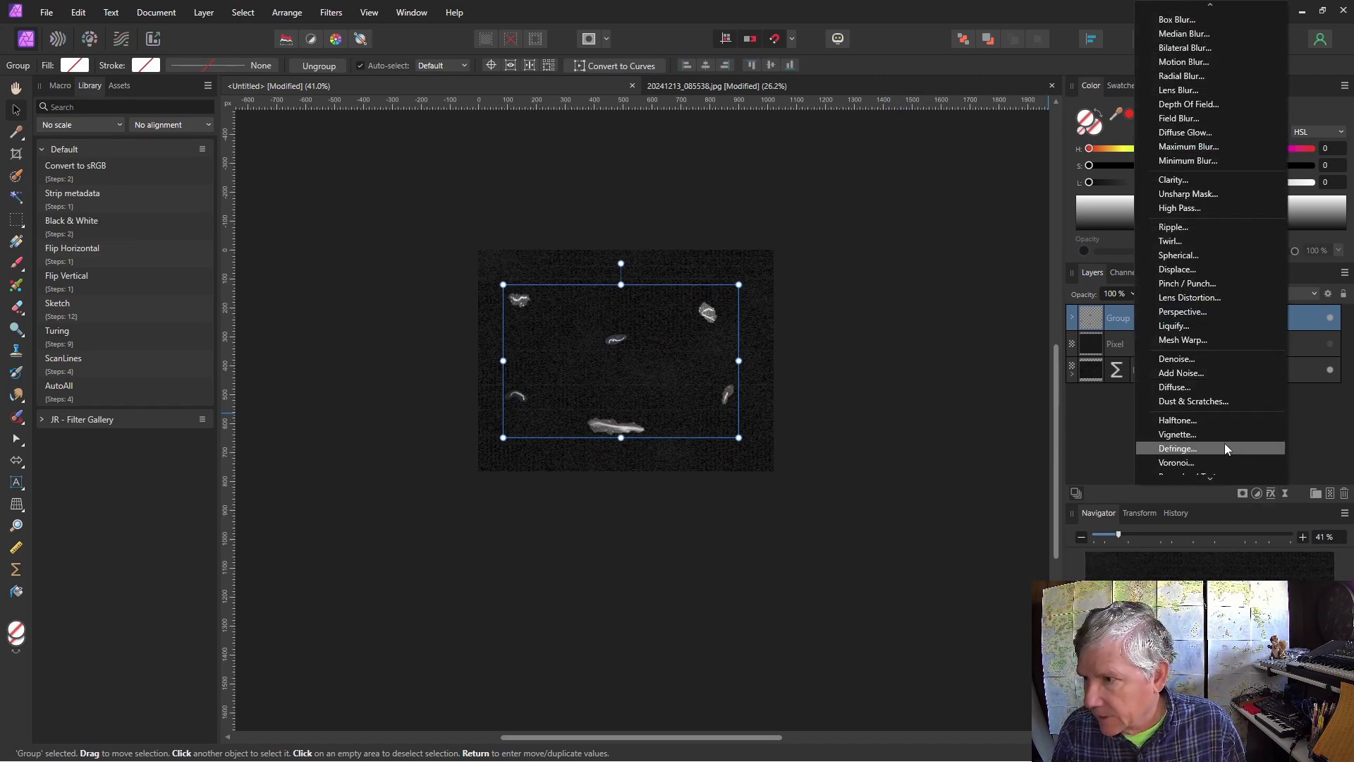
pyautogui.click(1219, 443)
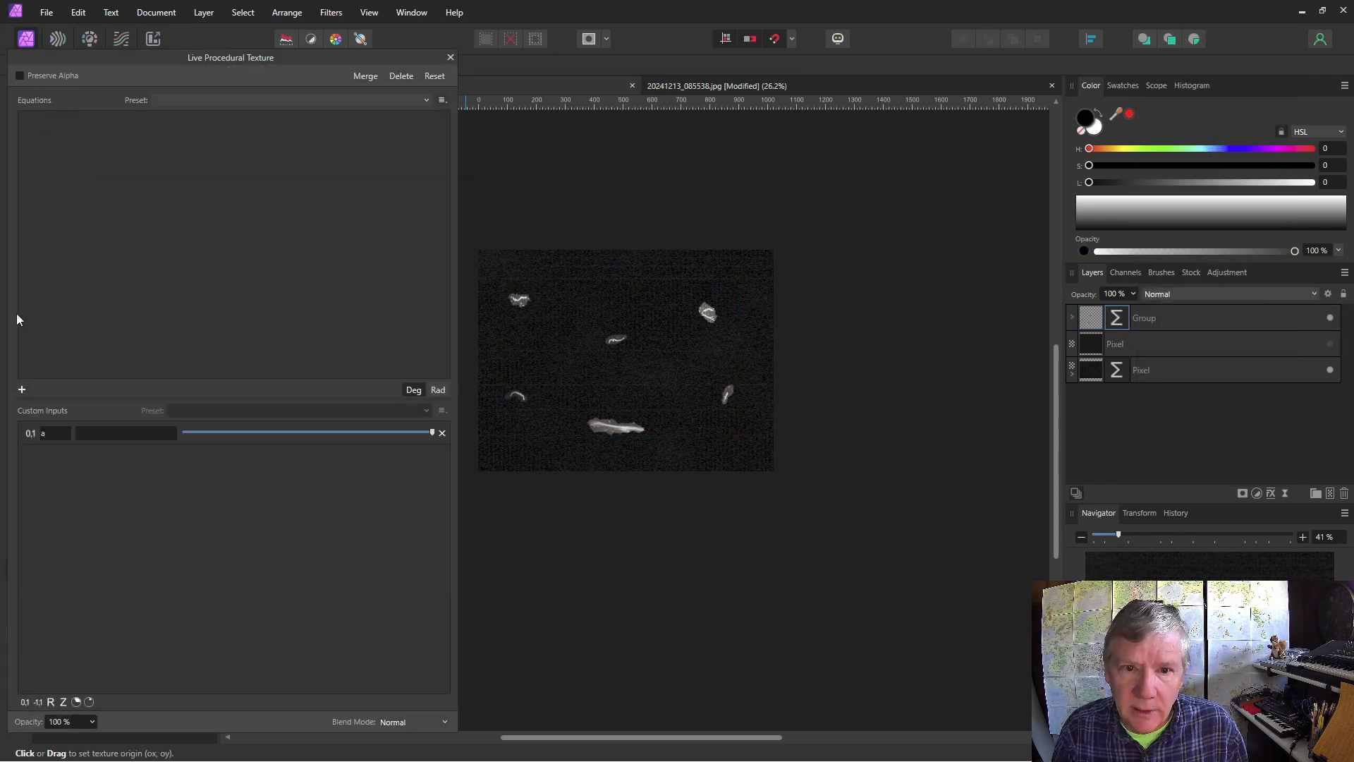
# Step: Add the equation vec3(R,G,B)*i*2+of*2 to the group's procedural texture, applied to the red, green and blue channels
pyautogui.click(22, 389)
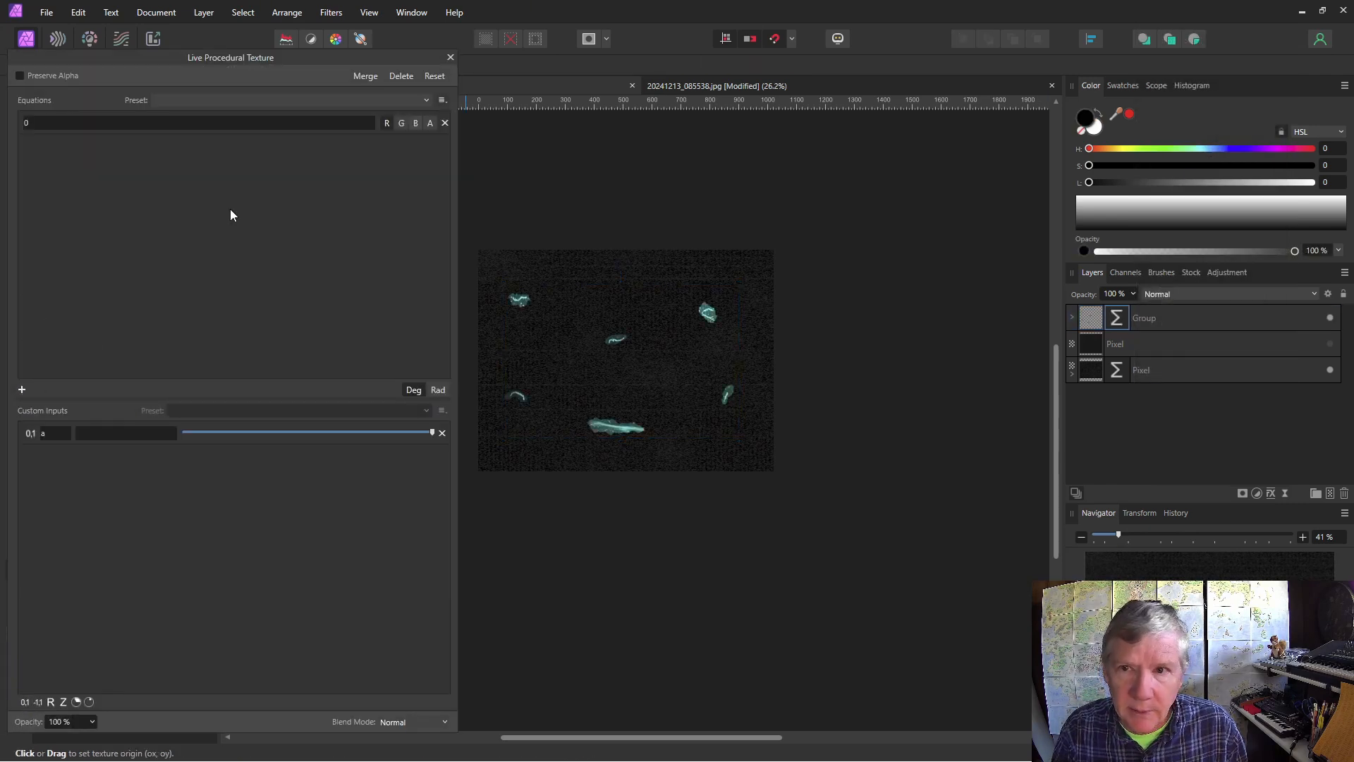
pyautogui.click(401, 124)
pyautogui.click(416, 124)
pyautogui.click(37, 123)
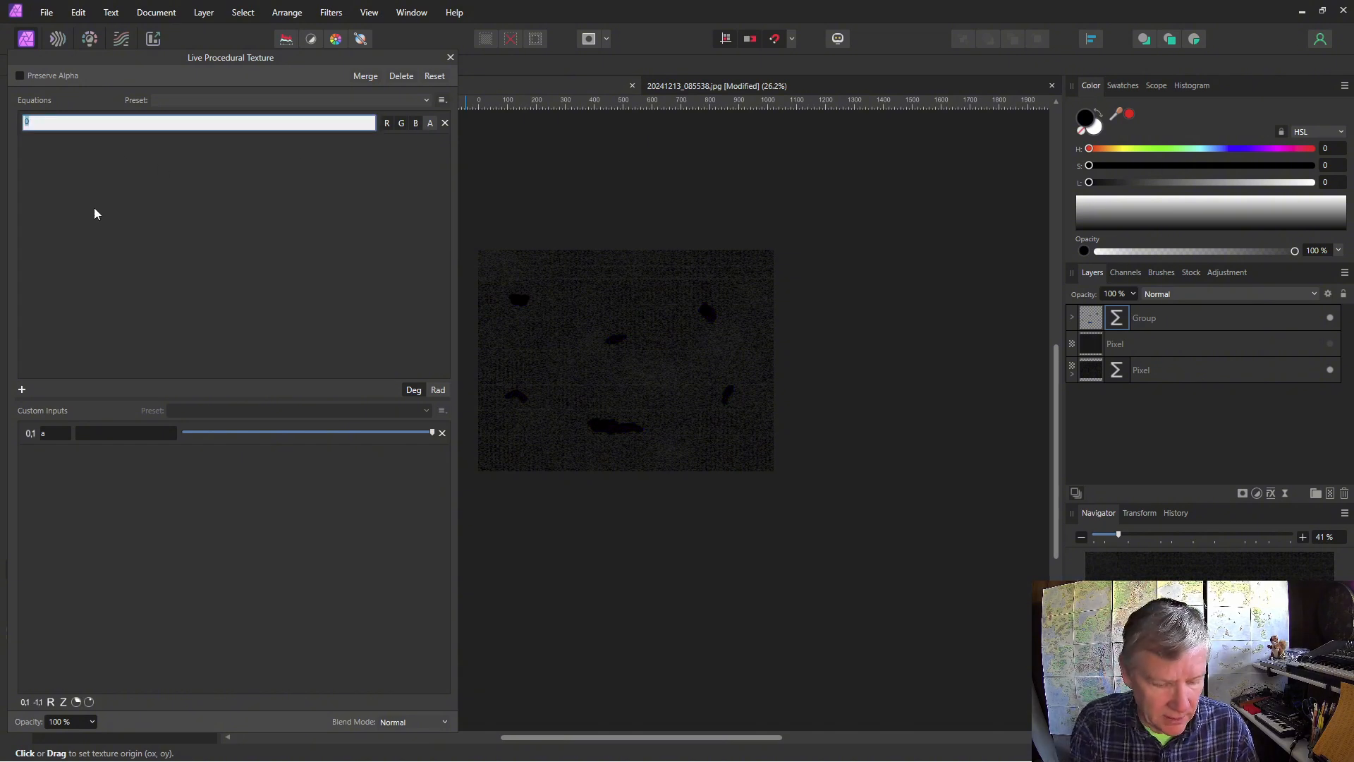
pyautogui.write('vec')
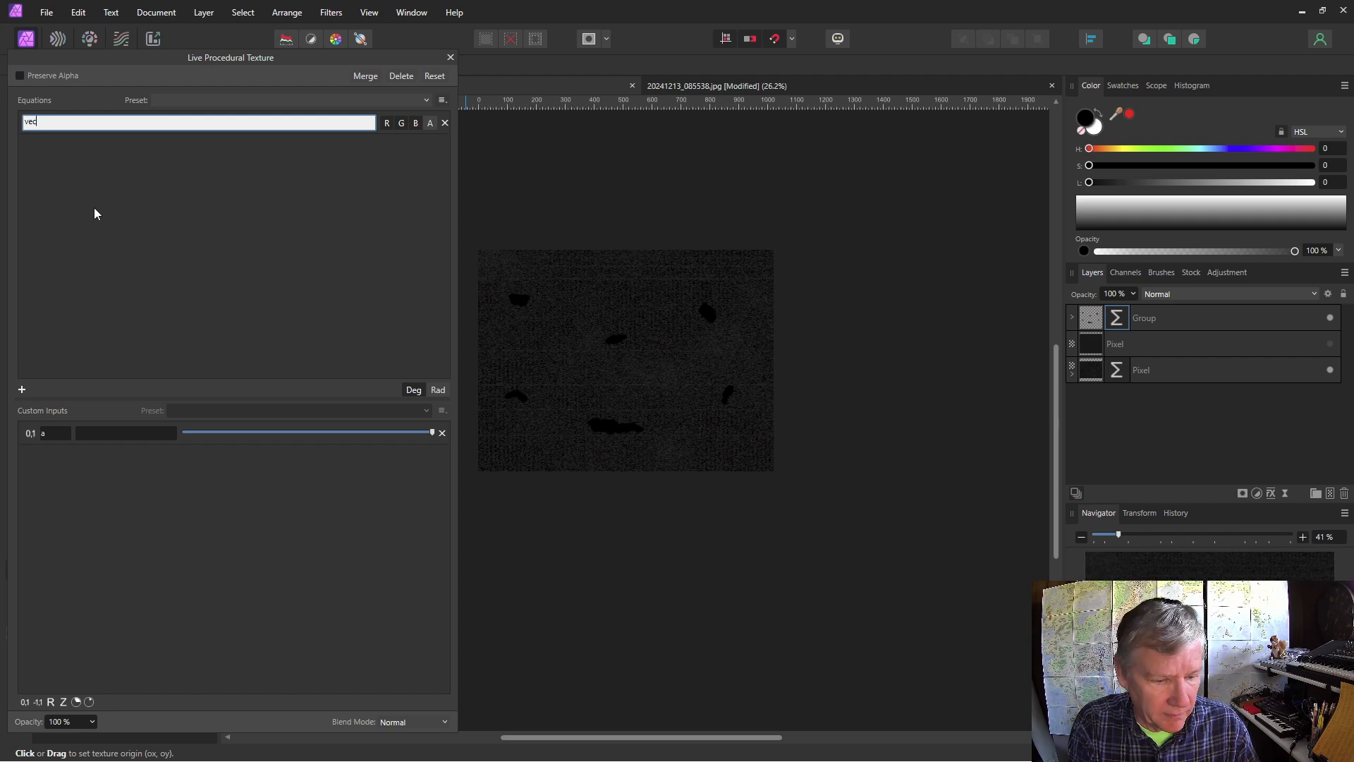
pyautogui.write('3(r')
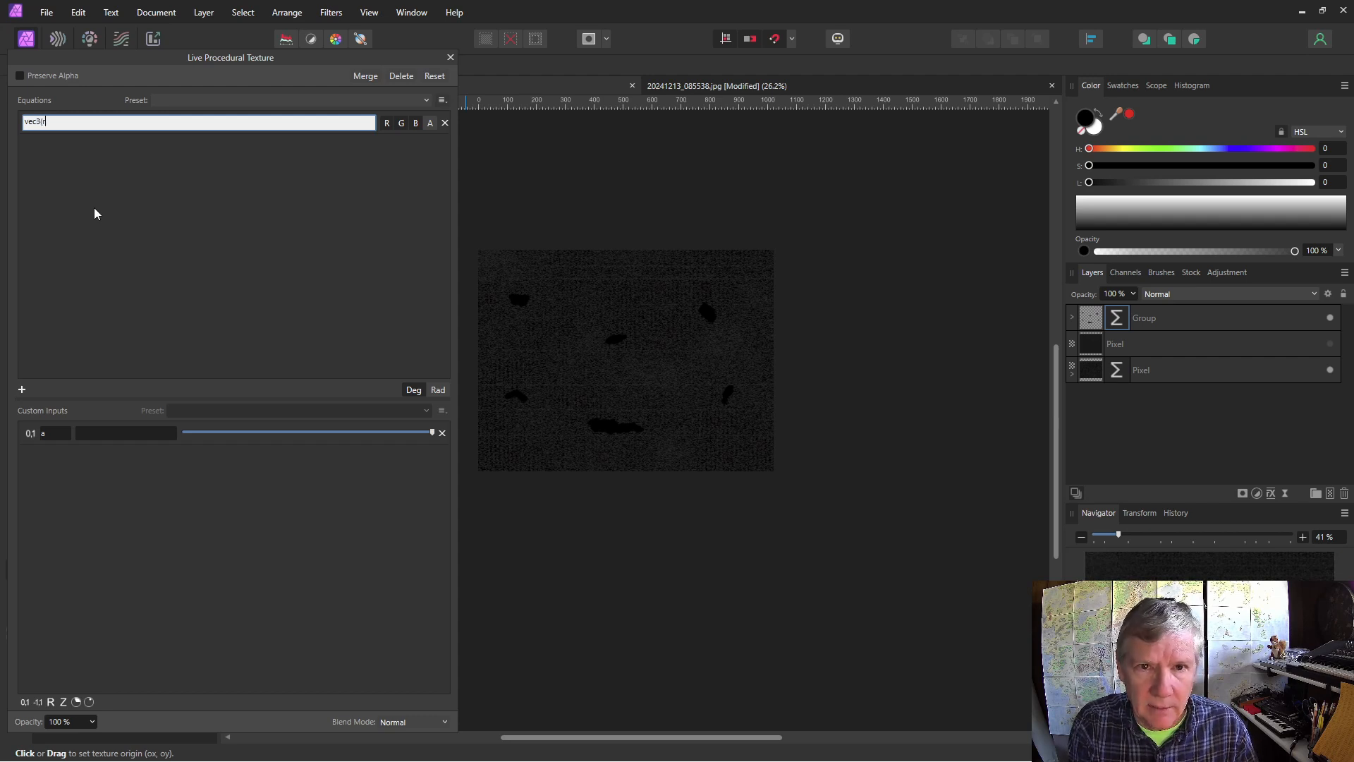
pyautogui.write('R,')
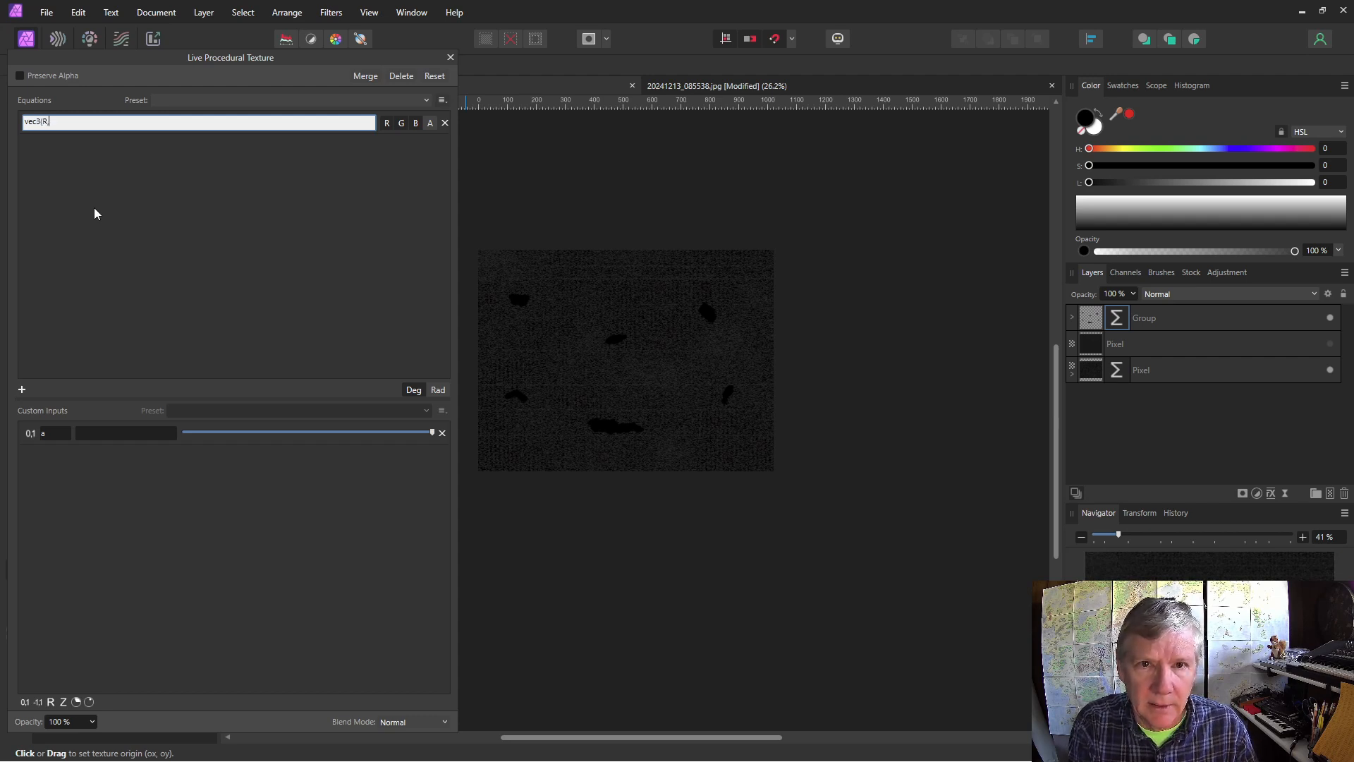
pyautogui.write('G,')
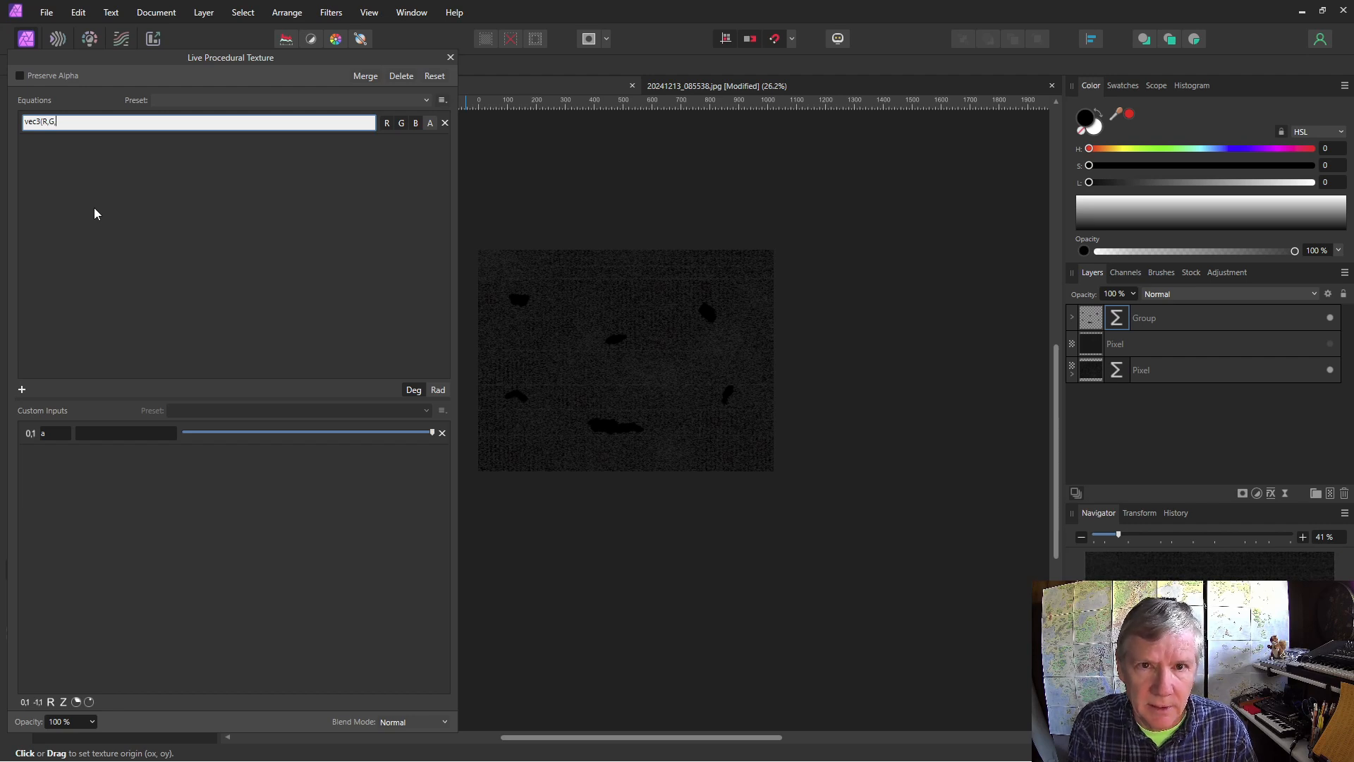
pyautogui.write('B)*')
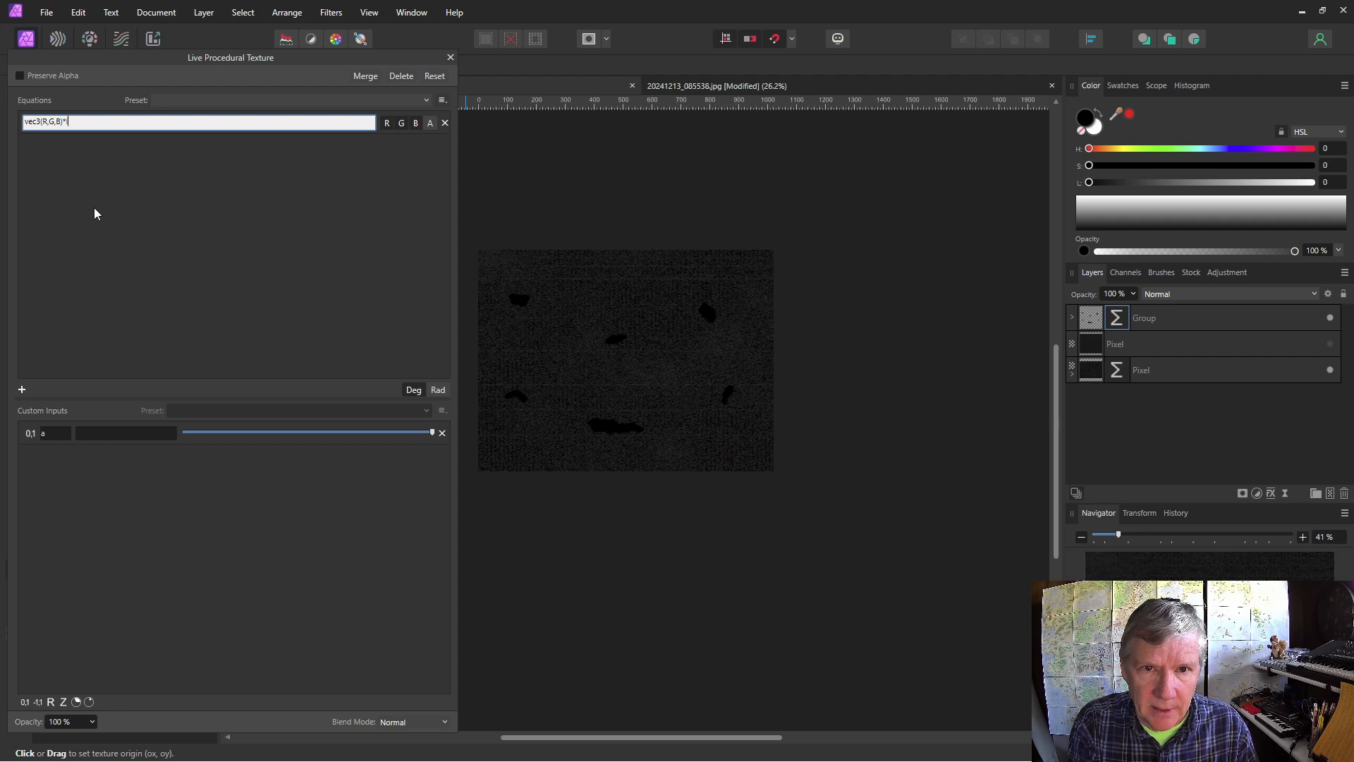
pyautogui.write('i*')
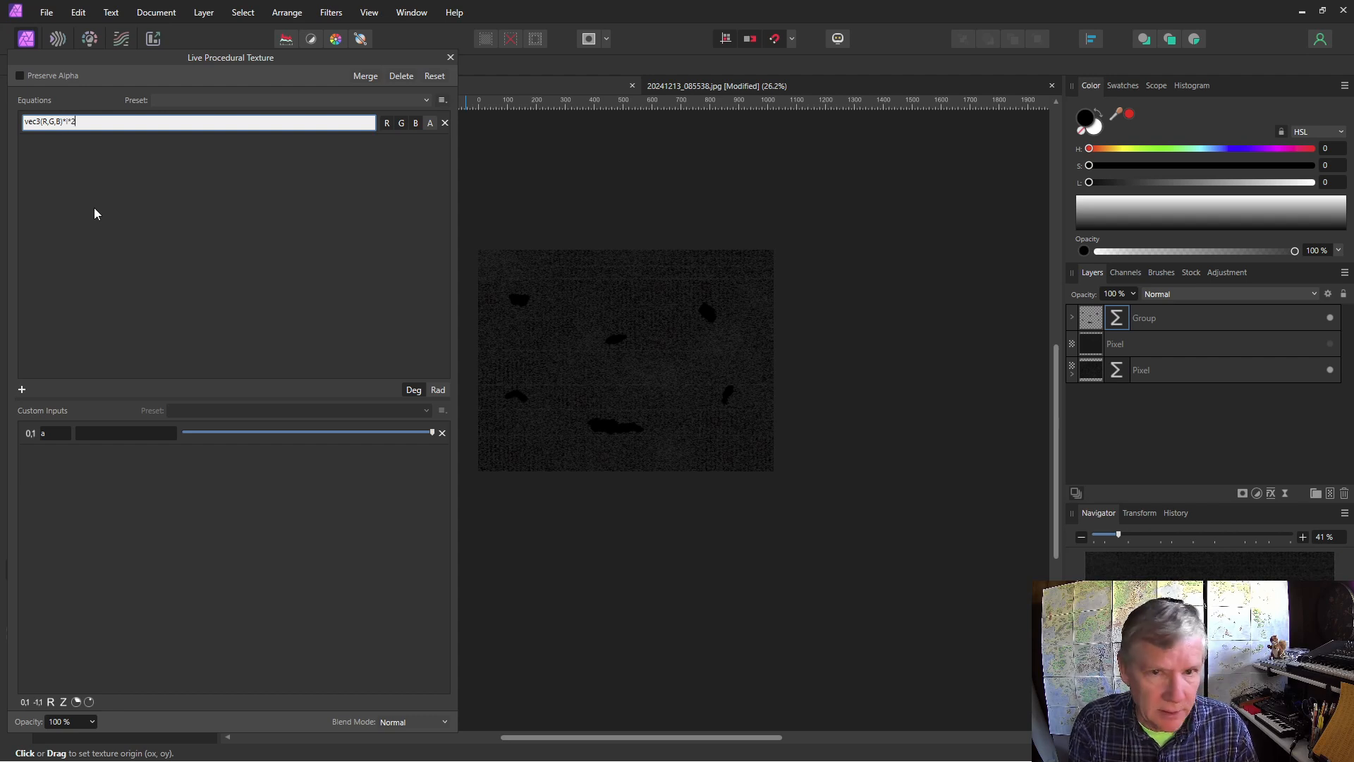
pyautogui.write('2+')
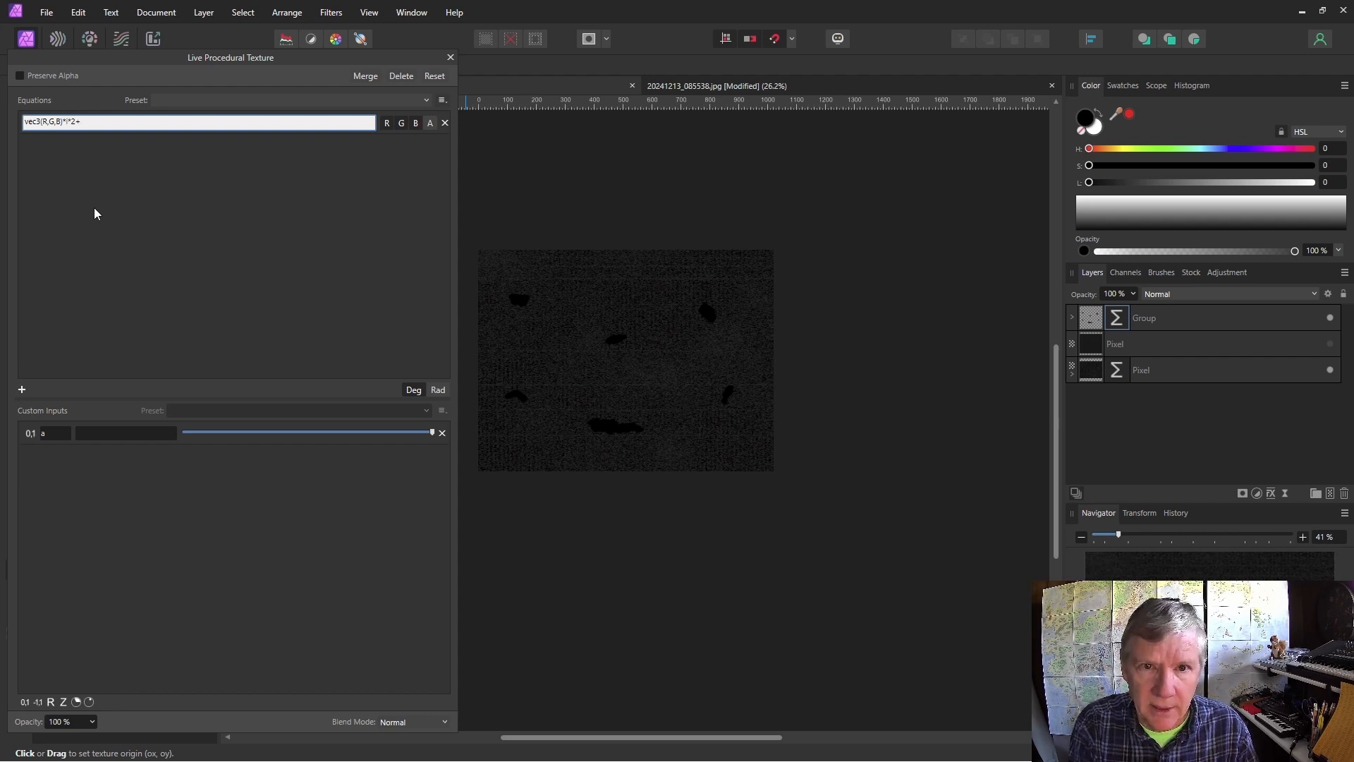
pyautogui.write('of*')
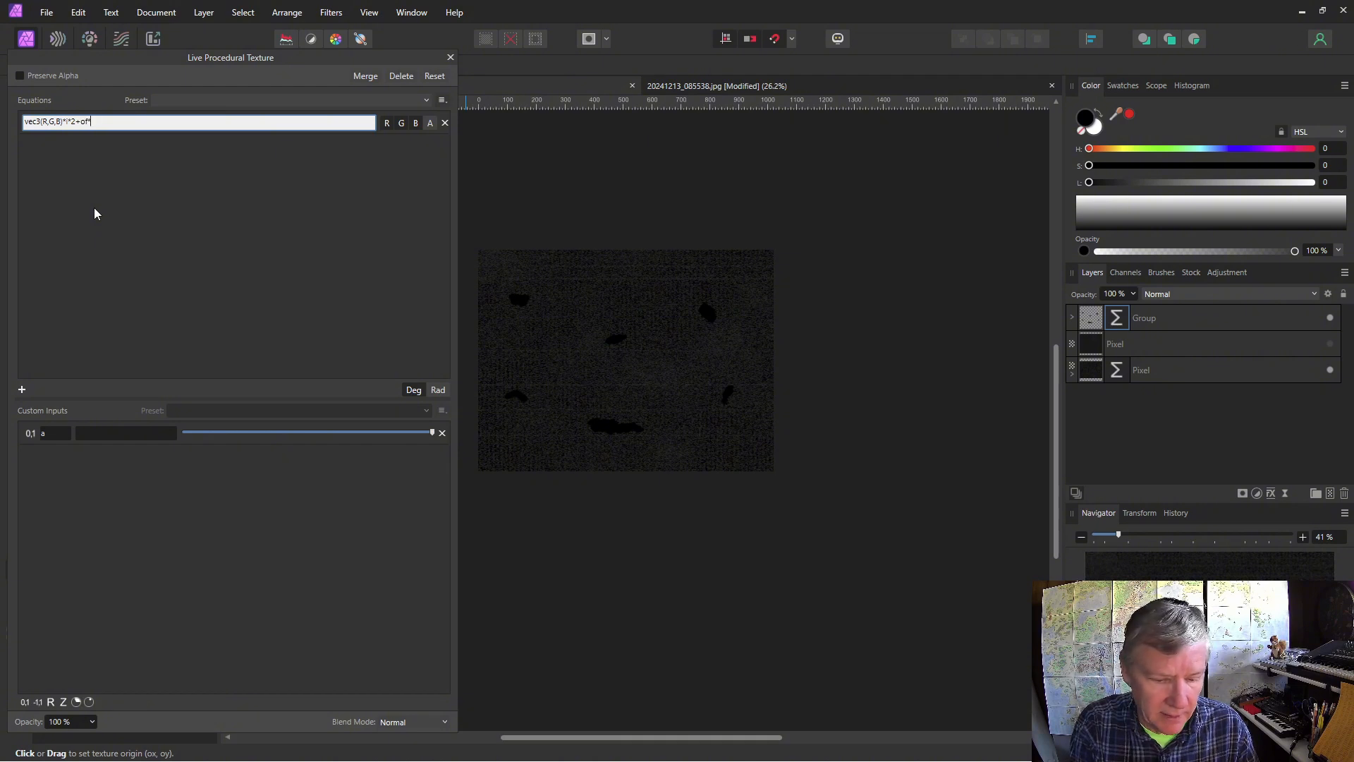
pyautogui.write('2')
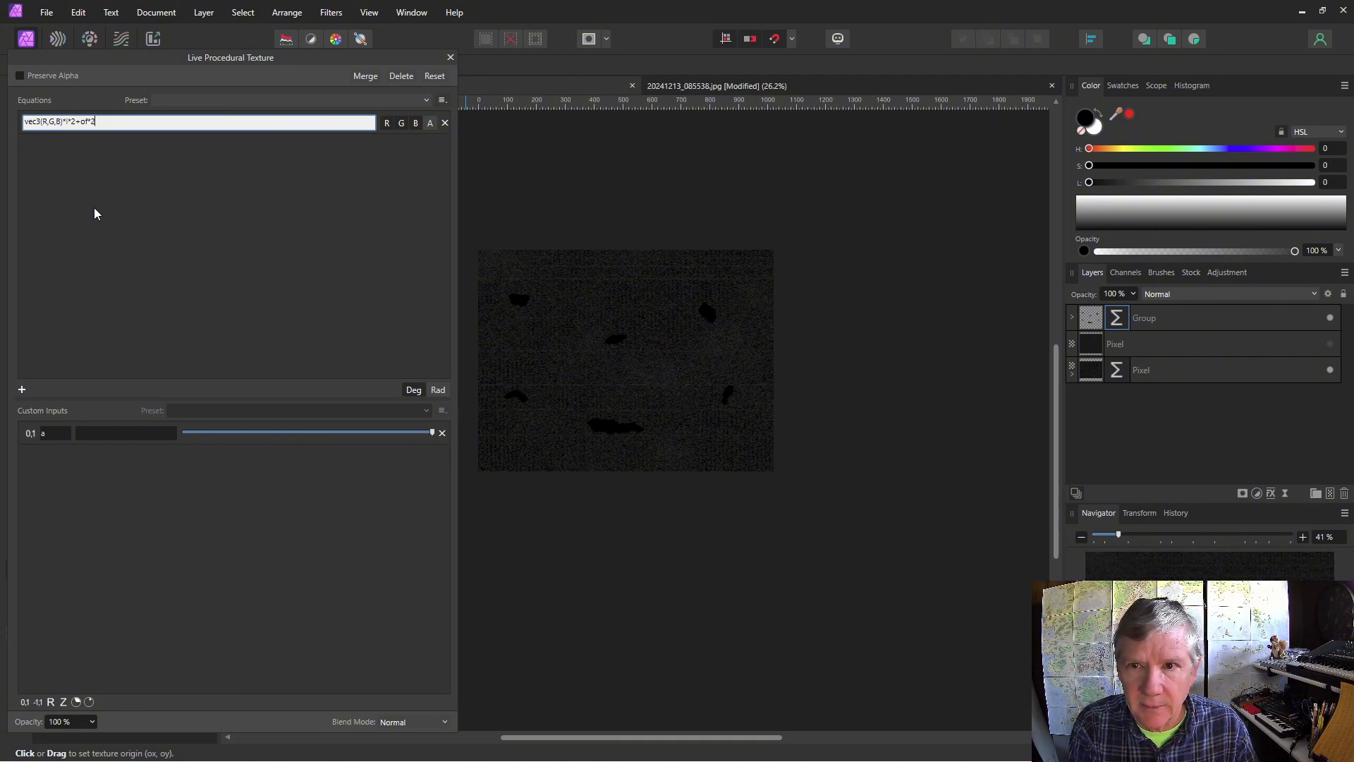
pyautogui.press('Return')
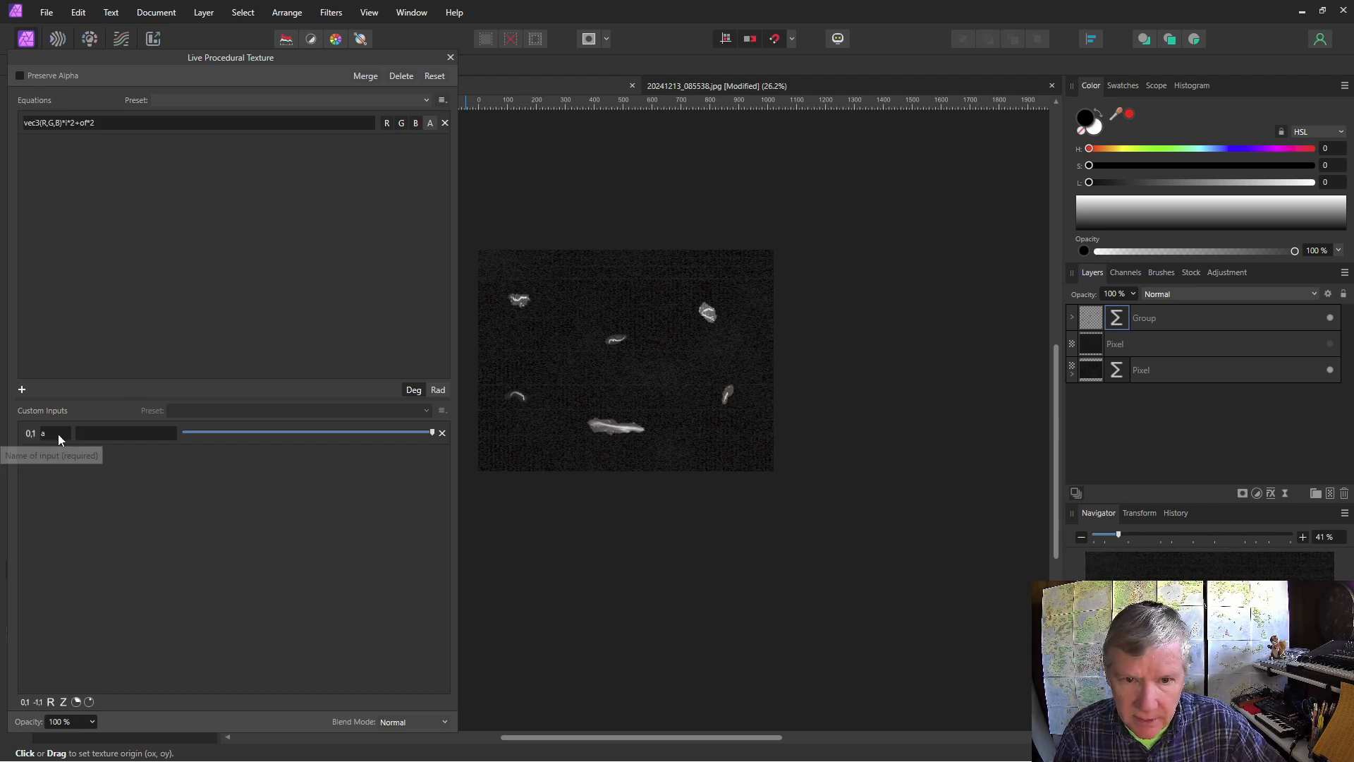
# Step: Define custom inputs i (0 to 1, described as Intensity) and of (-1 to 1), and lower both until the marks darken
pyautogui.click(38, 702)
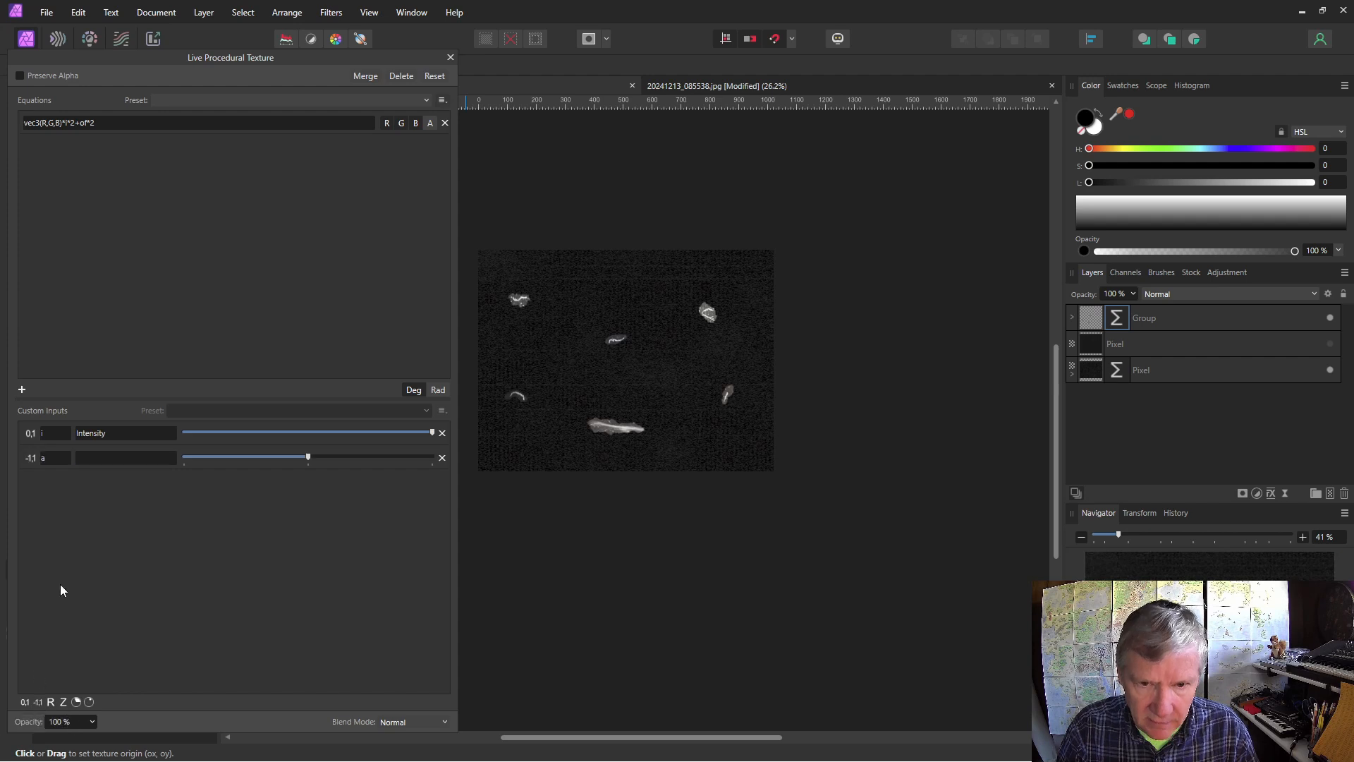
pyautogui.click(49, 460)
pyautogui.write('of')
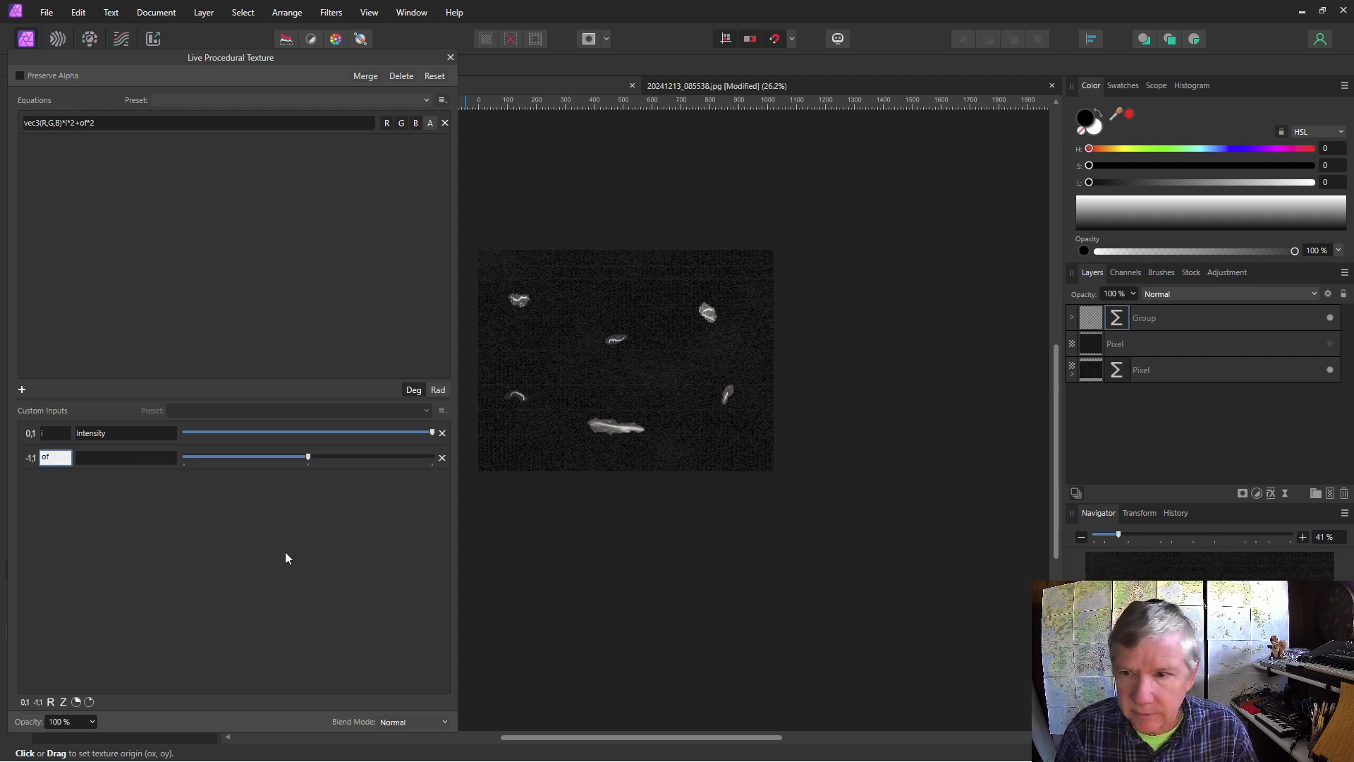
pyautogui.press('Return')
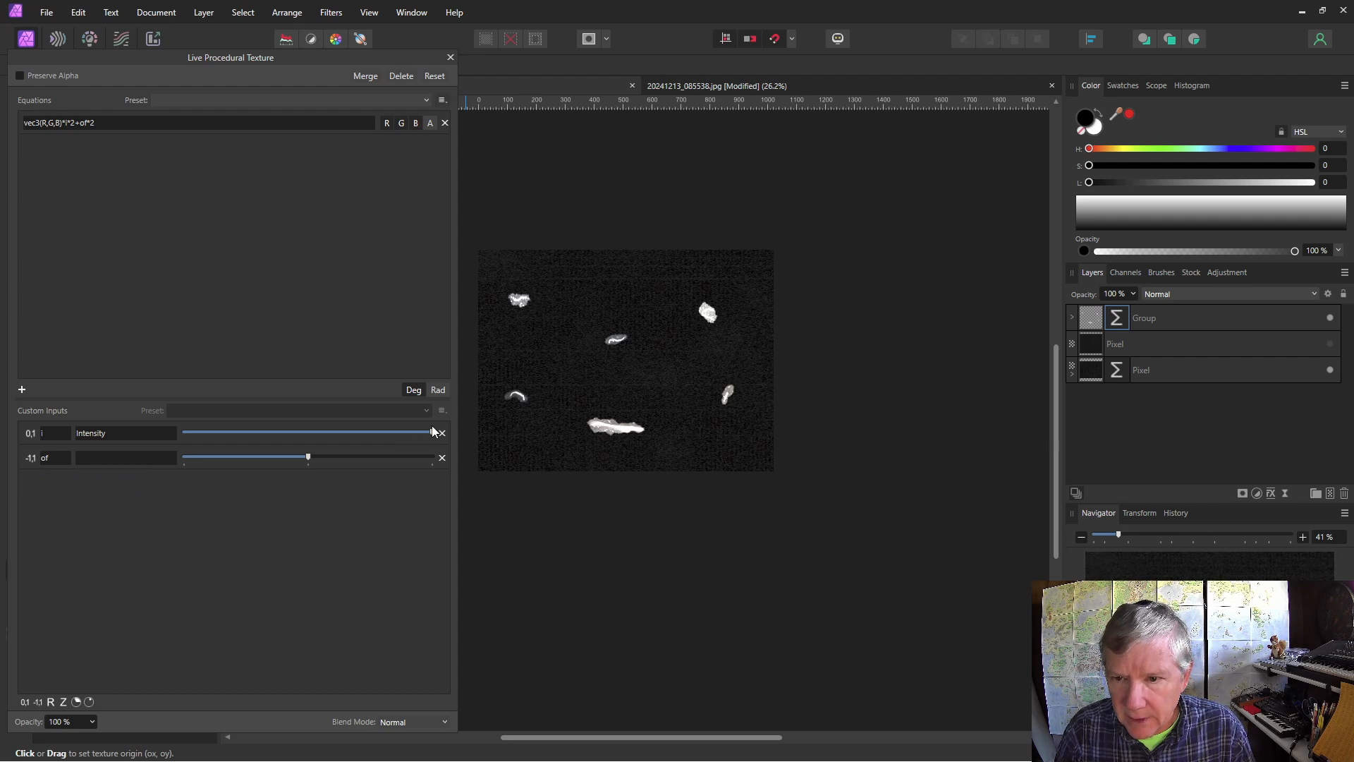
pyautogui.moveTo(432, 432); pyautogui.dragTo(291, 469)
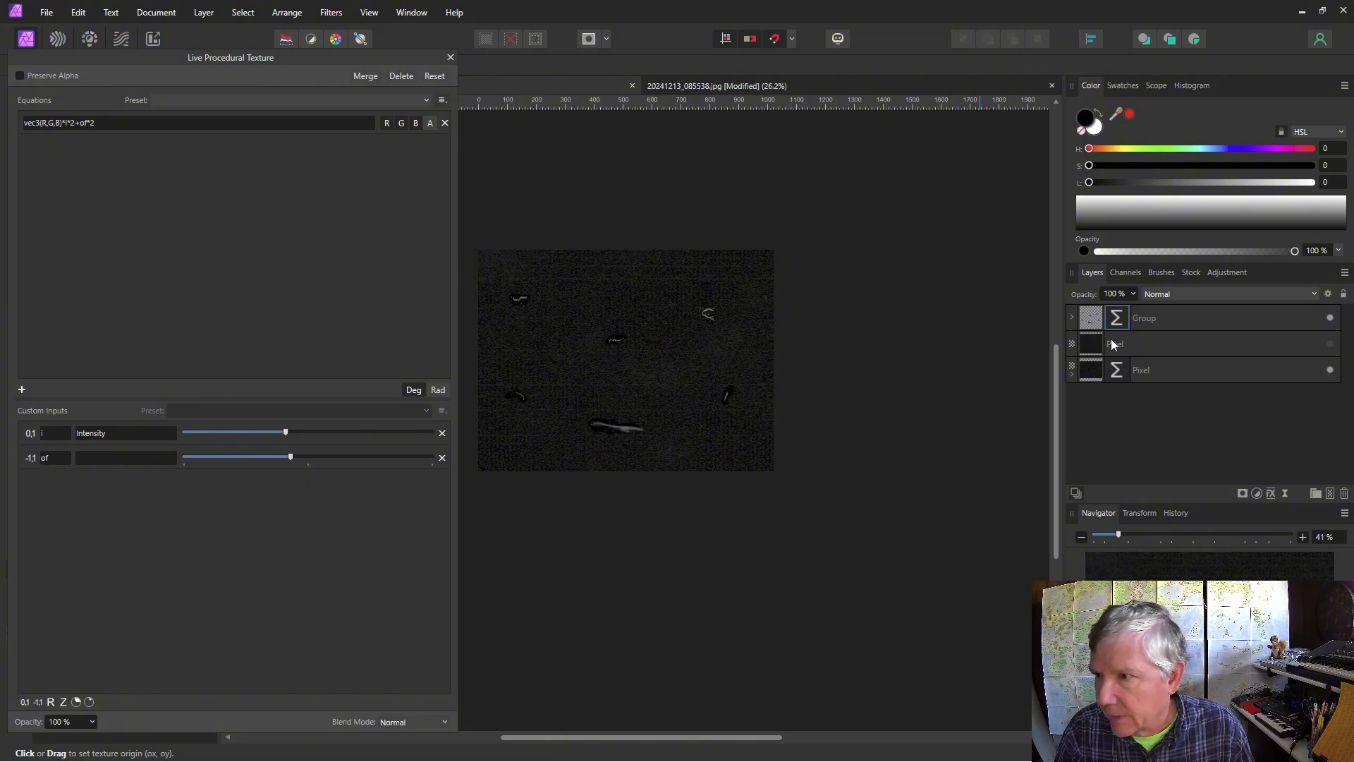
# Step: Set the chalk mark group's blend mode to Lighten and inspect how the marks blend with the felt
pyautogui.click(1163, 294)
pyautogui.click(1162, 416)
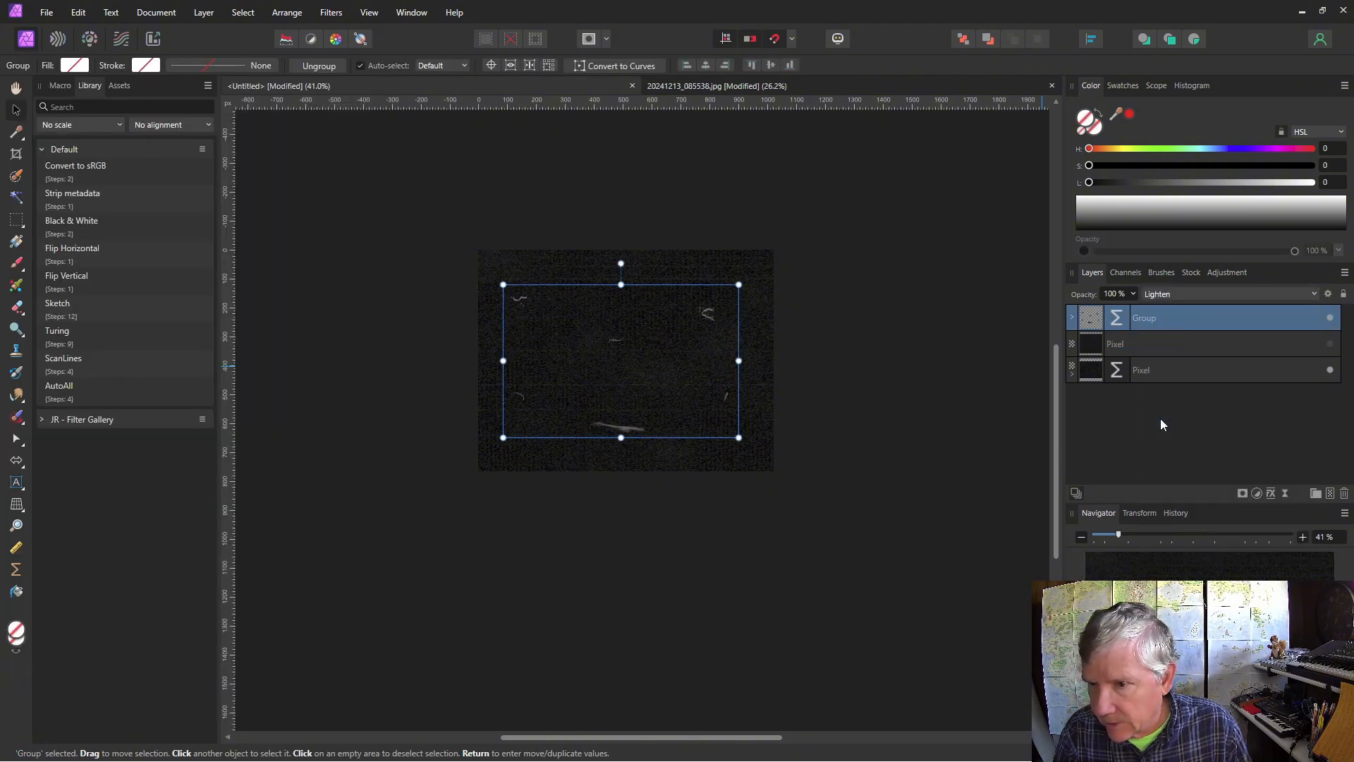
pyautogui.scroll(4, 643, 388)
pyautogui.scroll(-3, 643, 394)
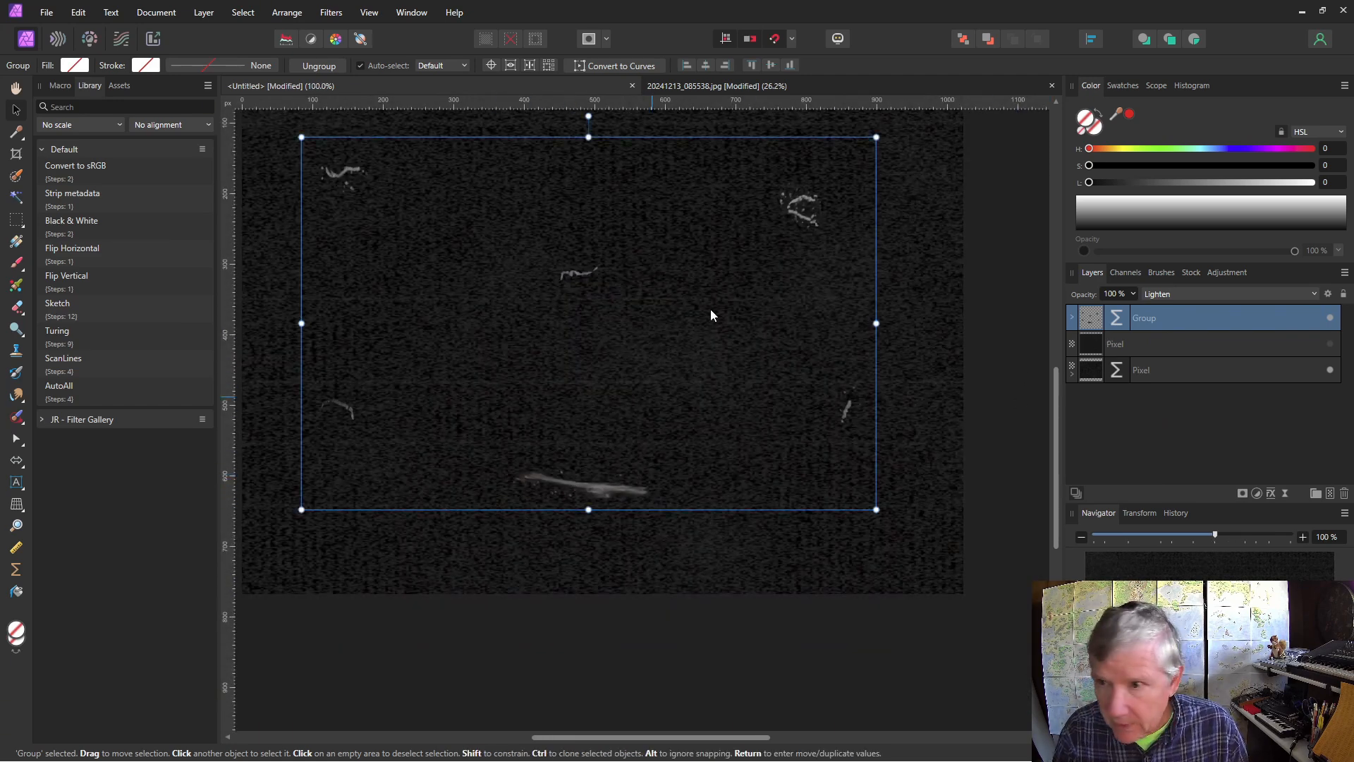
pyautogui.scroll(3, 831, 200)
pyautogui.scroll(-3, 831, 200)
pyautogui.scroll(3, 591, 497)
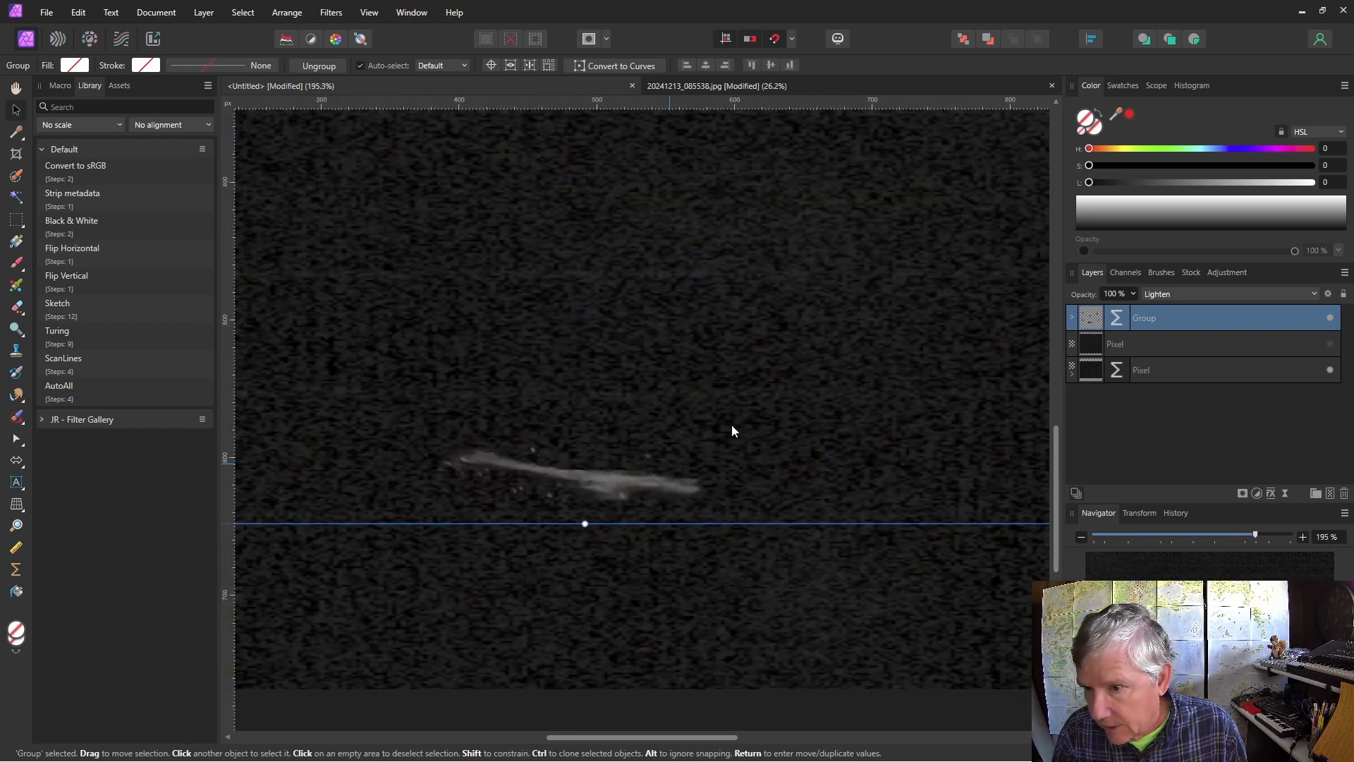
# Step: Raise the intensity slightly and lower the offset a little in the group's procedural texture
pyautogui.doubleClick(1116, 317)
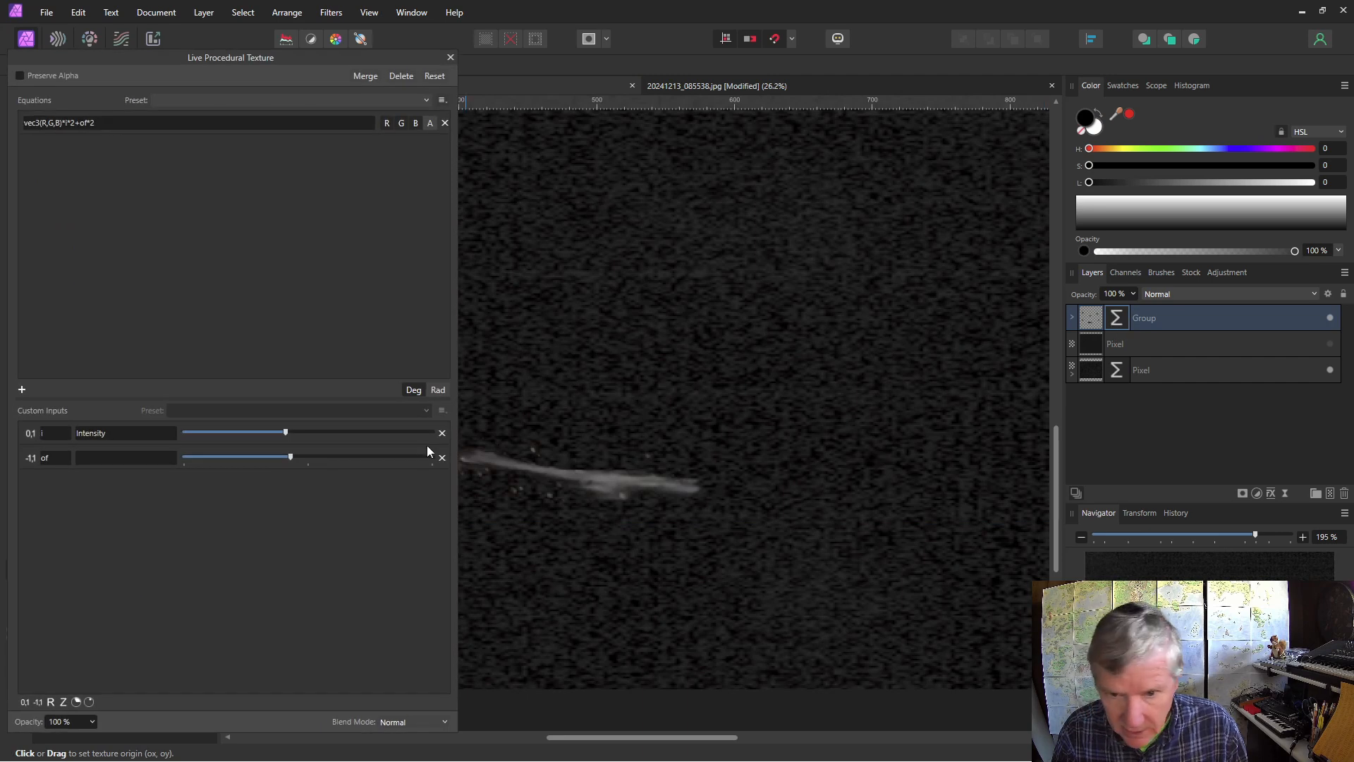
pyautogui.moveTo(287, 438)
pyautogui.mouseDown()
pyautogui.moveTo(261, 438)
pyautogui.moveTo(287, 460)
pyautogui.moveTo(265, 438)
pyautogui.moveTo(298, 438)
pyautogui.mouseUp()
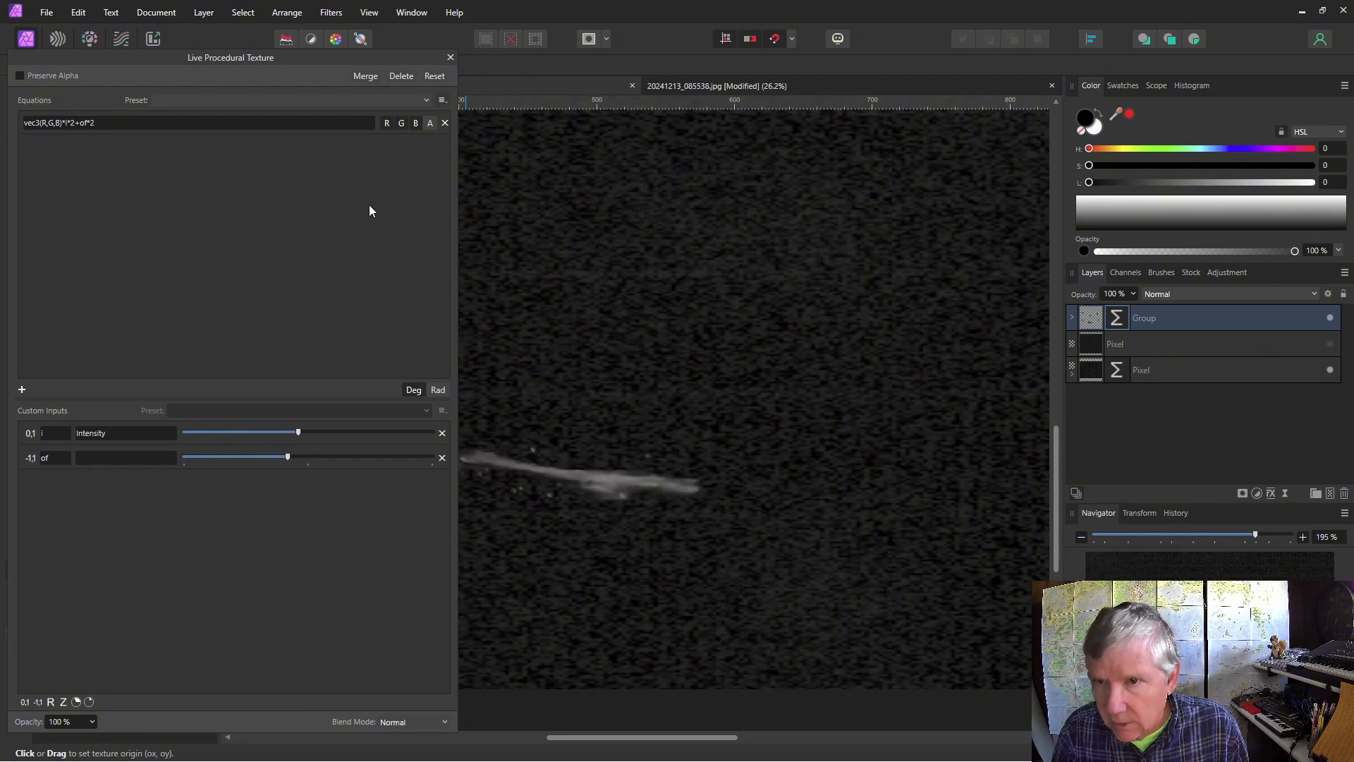
pyautogui.click(451, 58)
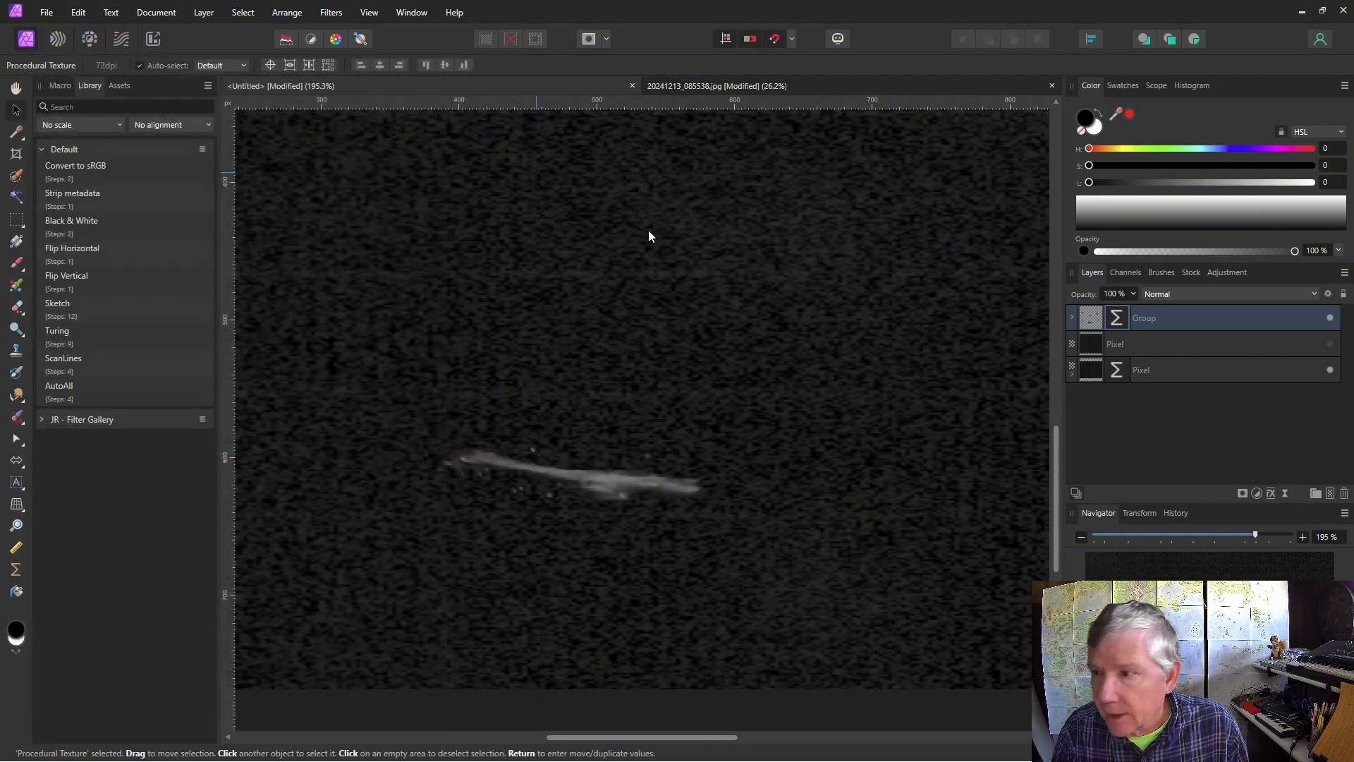
# Step: Set the chalk mark group's opacity to 50%
pyautogui.click(1092, 322)
pyautogui.click(1109, 293)
pyautogui.write('5')
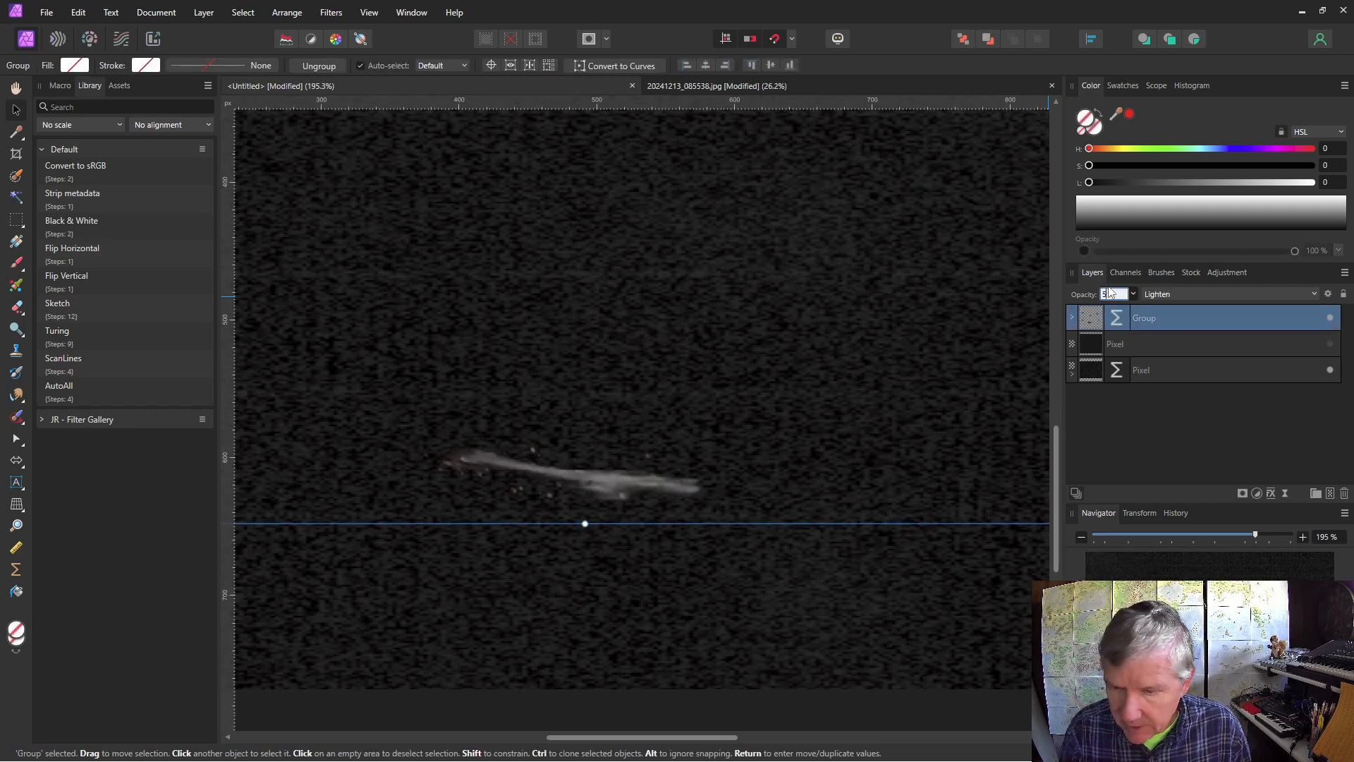
pyautogui.write('0')
pyautogui.press('Return')
pyautogui.scroll(-6, 459, 377)
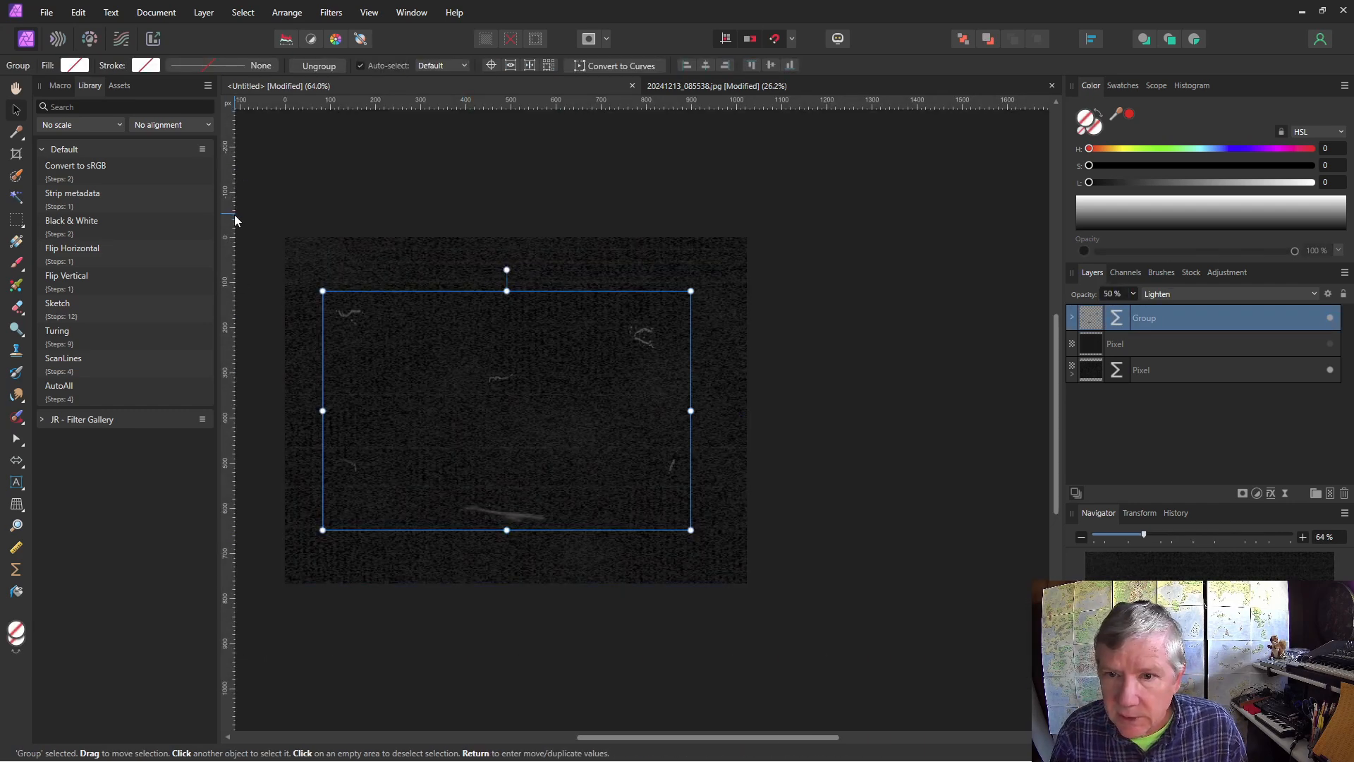
# Step: Add the text "what is this?" above the group and scale it down to 70.5 pt
pyautogui.click(269, 209)
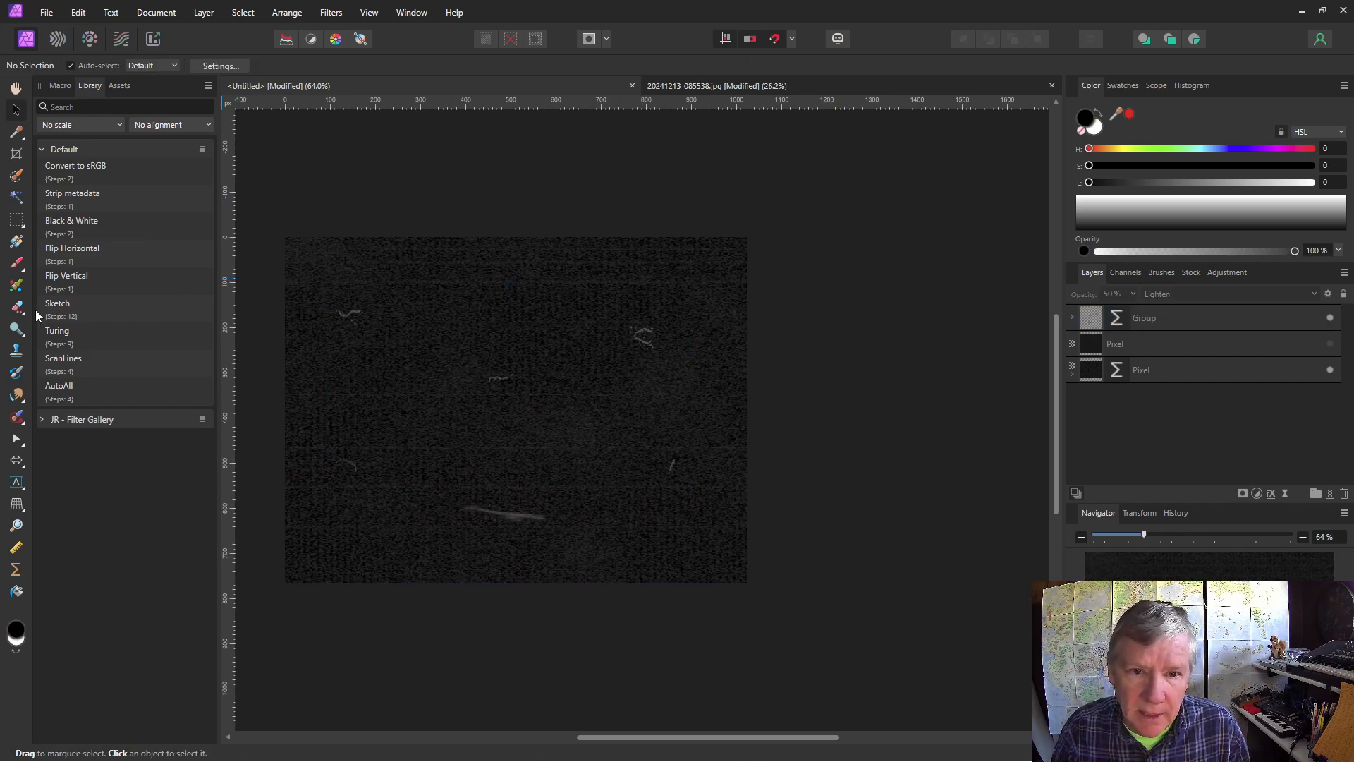
pyautogui.hotkey('ctrl', 'v')
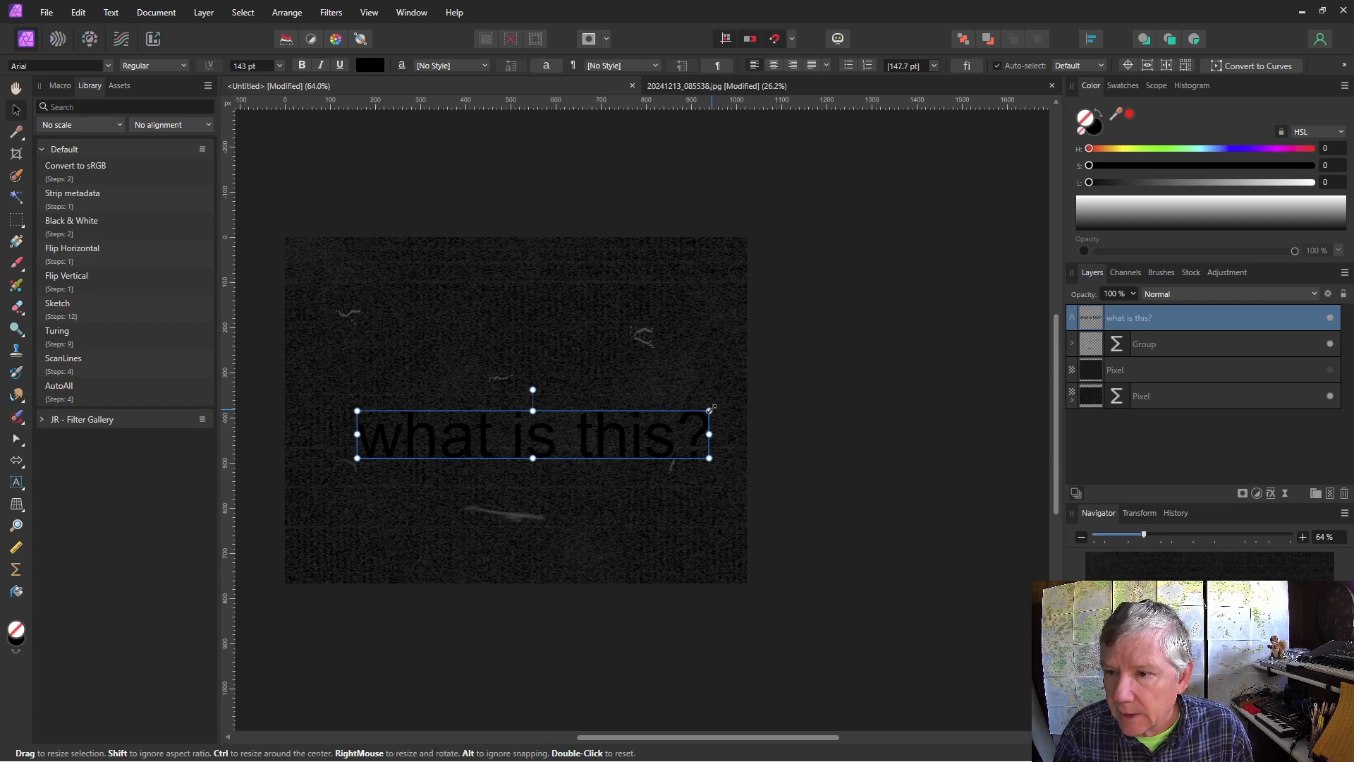
pyautogui.moveTo(711, 409); pyautogui.dragTo(562, 462)
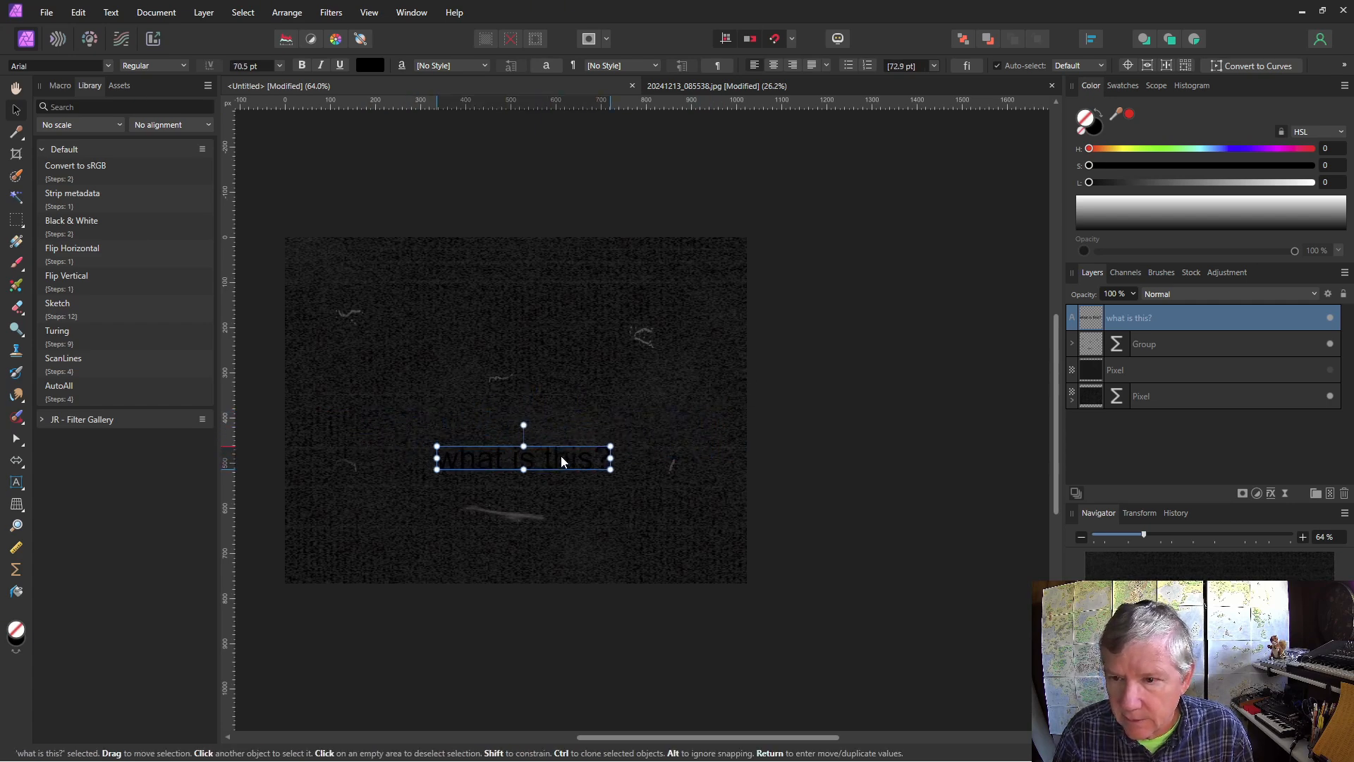
# Step: Make the "what is this?" text white and change its font to AquilineTwo
pyautogui.click(370, 65)
pyautogui.moveTo(415, 172); pyautogui.dragTo(407, 192)
pyautogui.click(109, 65)
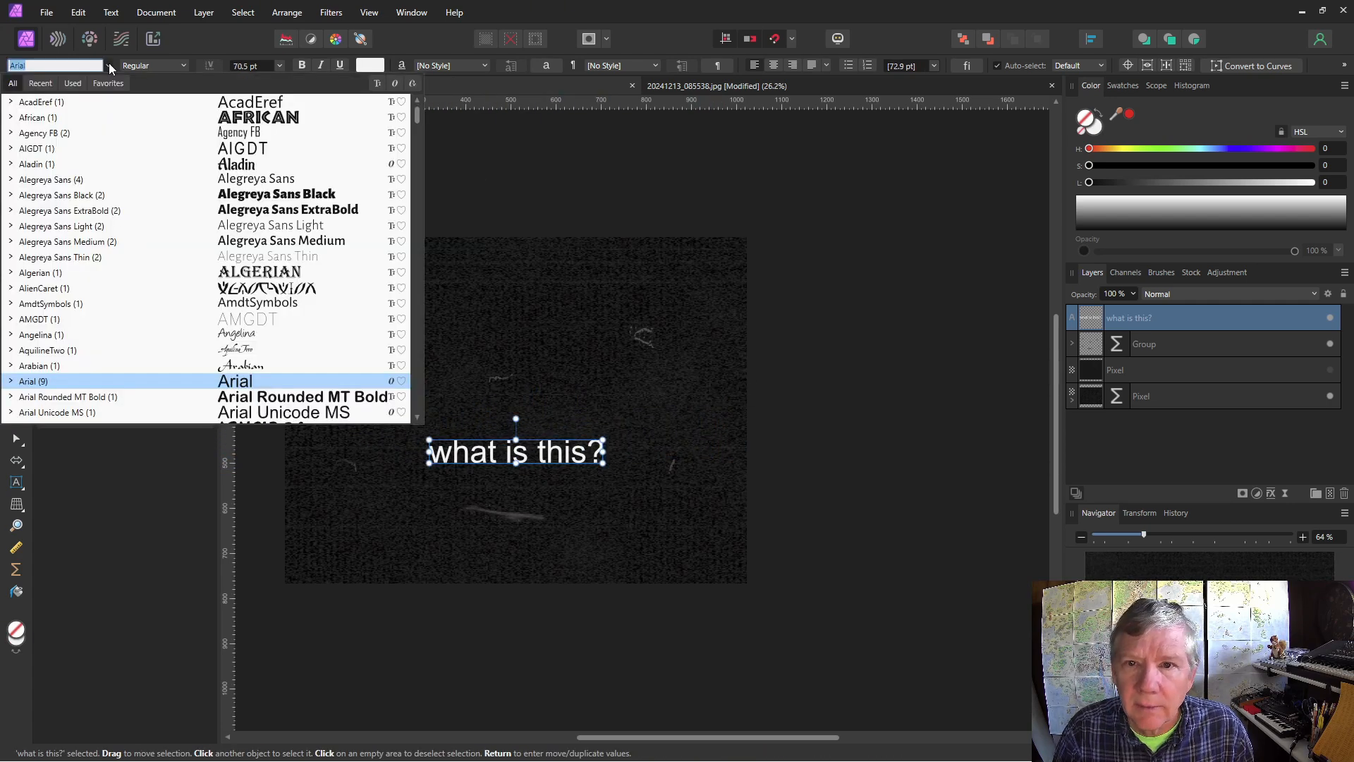
pyautogui.click(41, 84)
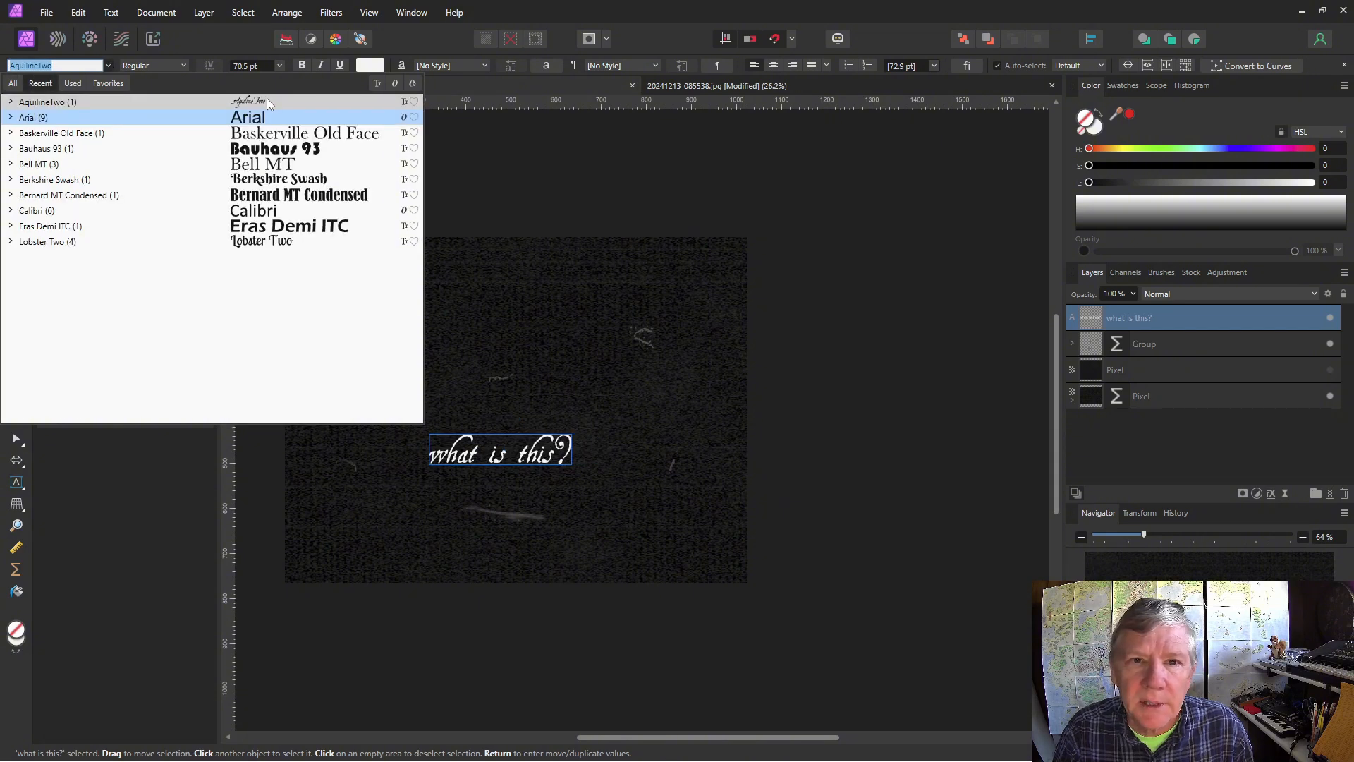
pyautogui.click(267, 101)
# Step: Add a live Displace filter to the text layer and load its map from the layers beneath
pyautogui.doubleClick(1136, 317)
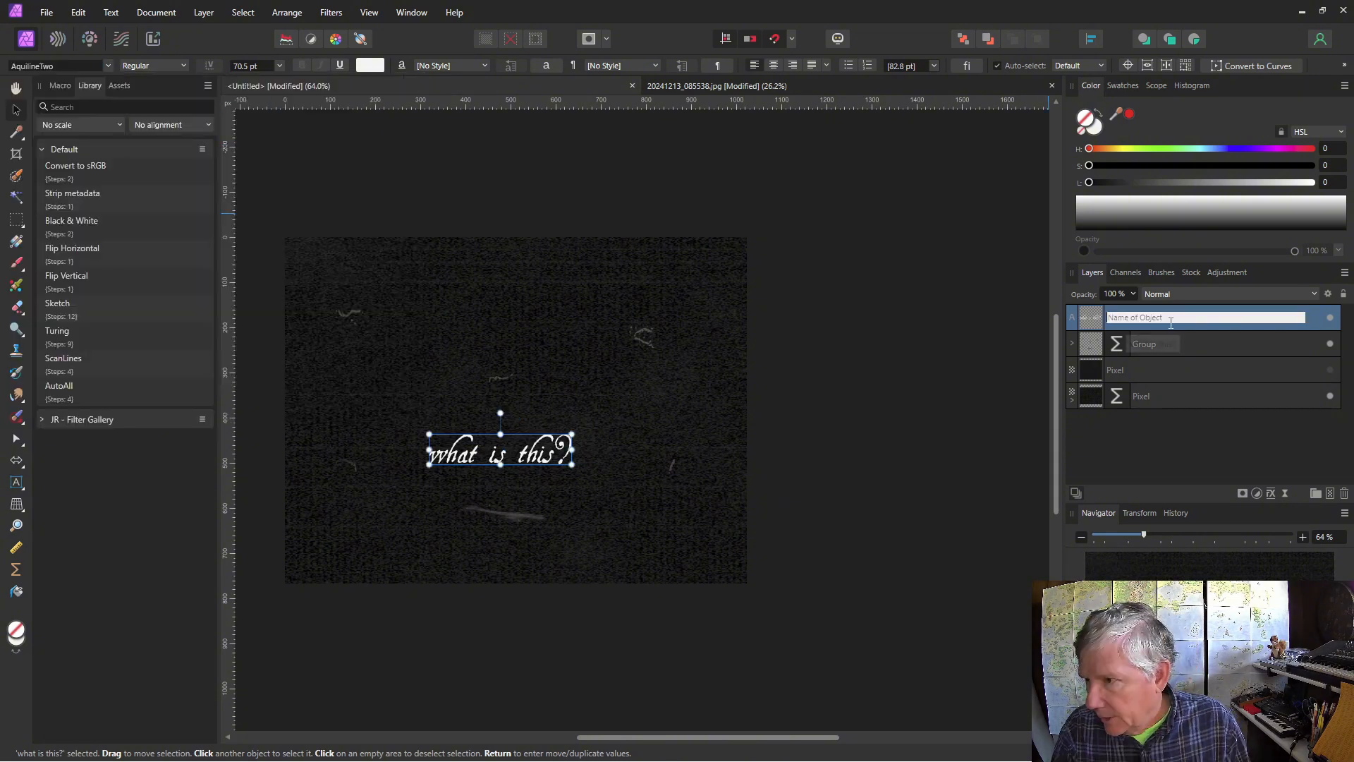
pyautogui.click(1285, 493)
pyautogui.click(1193, 236)
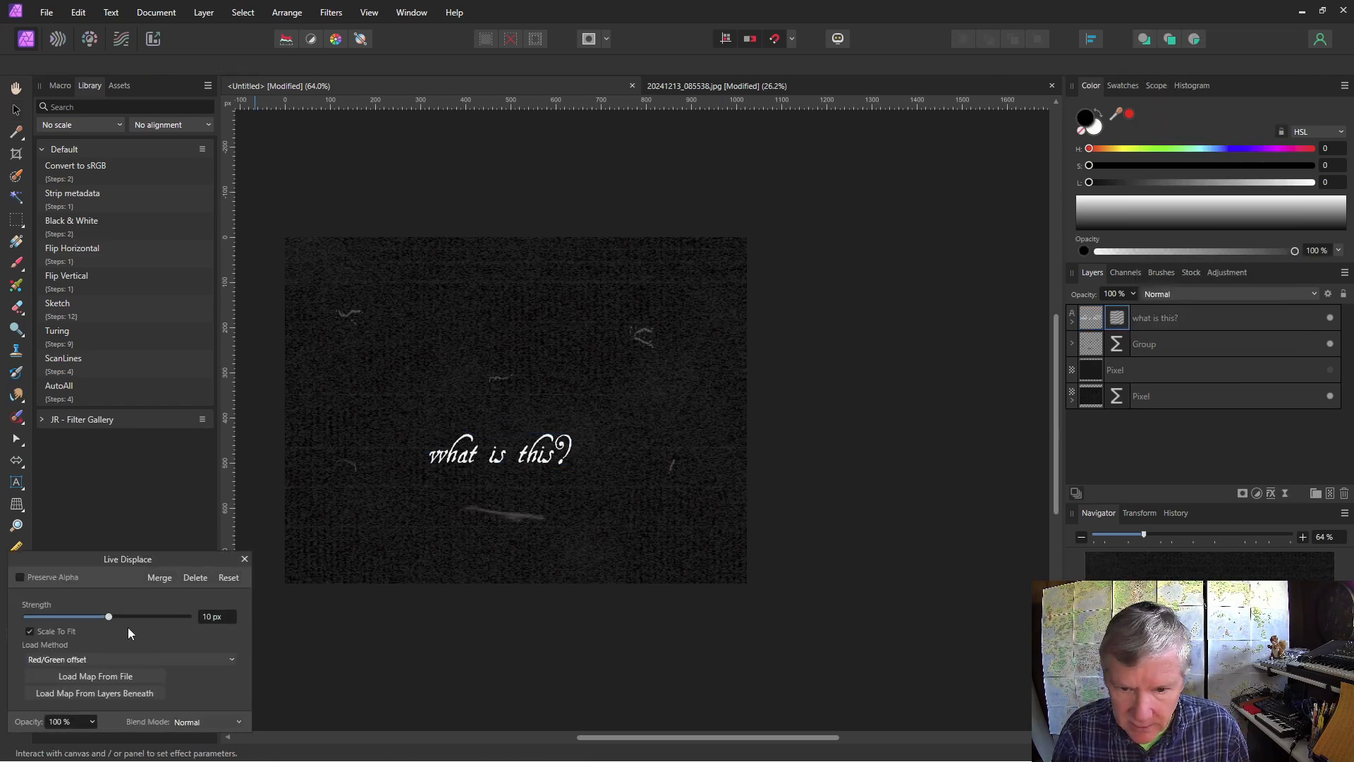
pyautogui.click(111, 693)
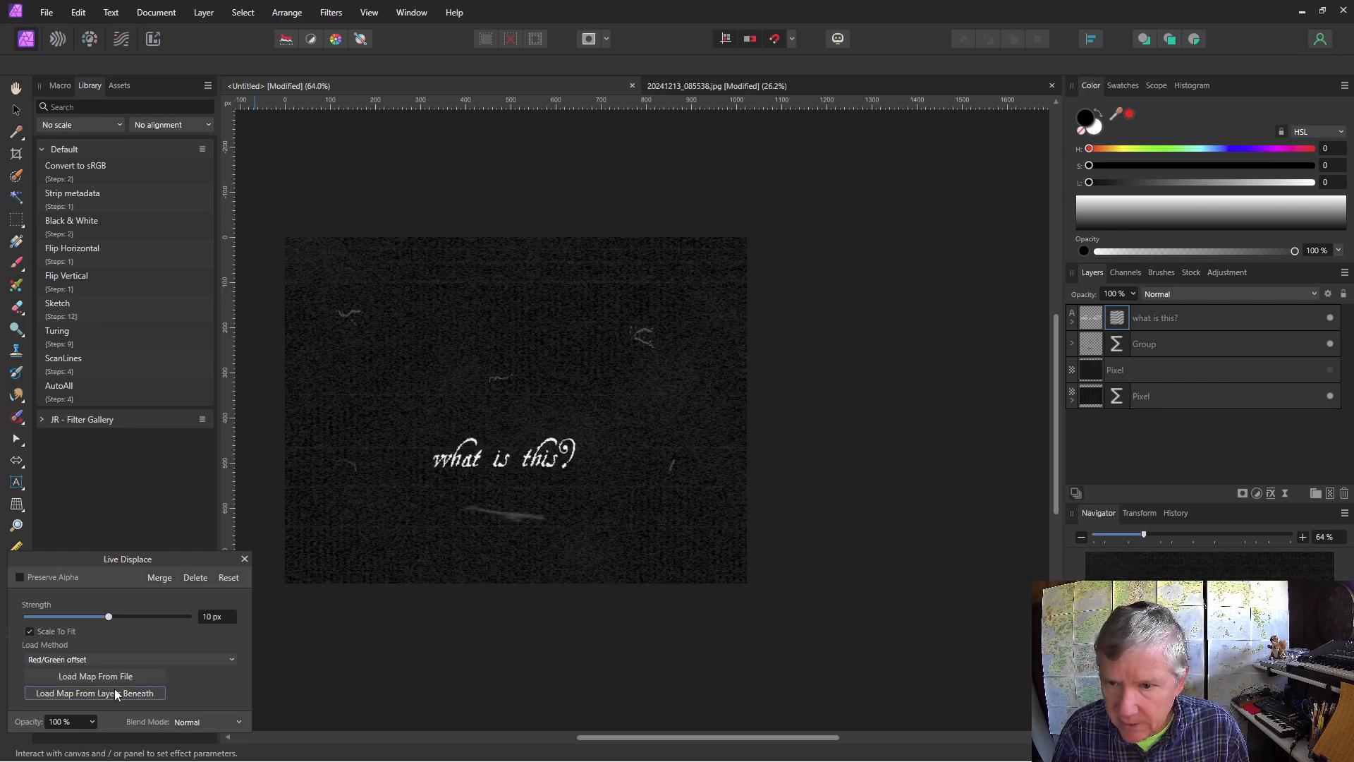
# Step: Set the text's displacement strength to 5 px, judging the effect at 100% zoom
pyautogui.hotkey('ctrl', '1')
pyautogui.click(218, 617)
pyautogui.write('5')
pyautogui.press('Return')
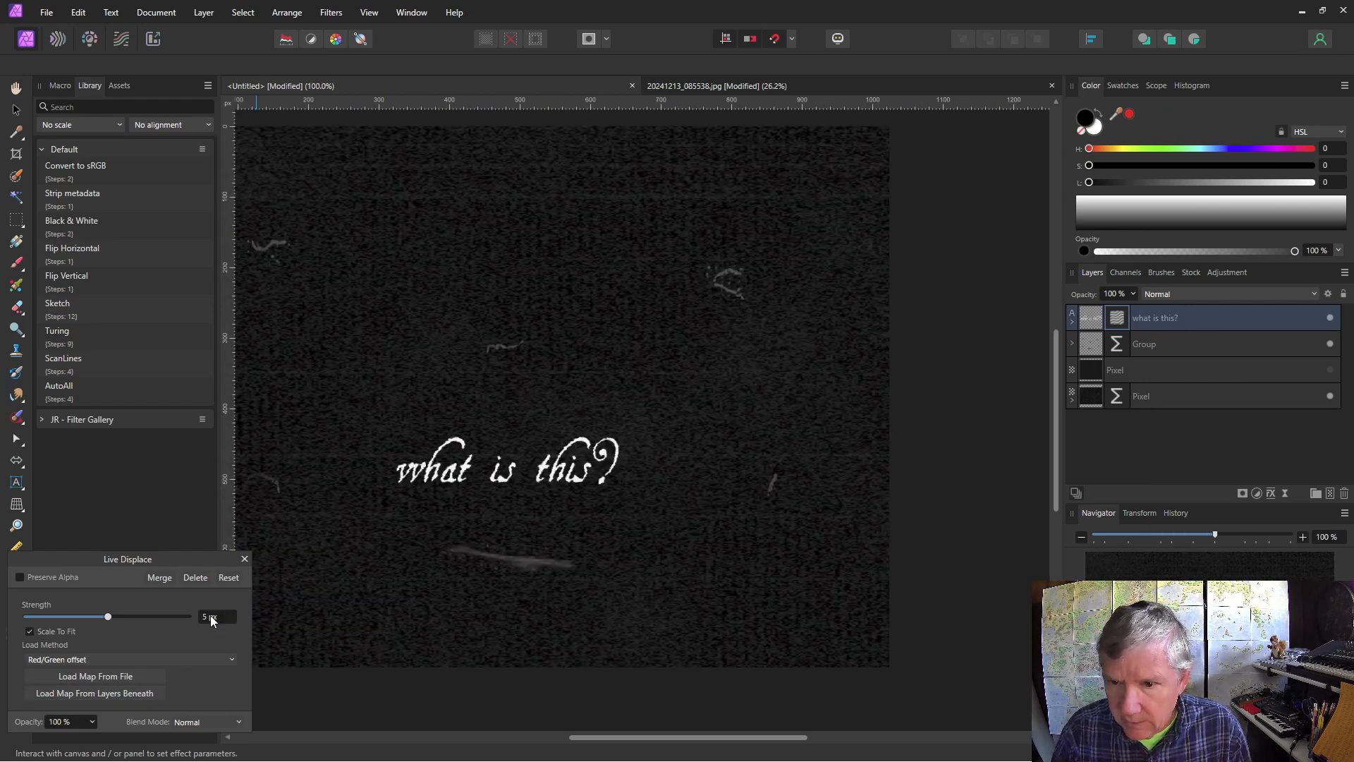
pyautogui.click(245, 559)
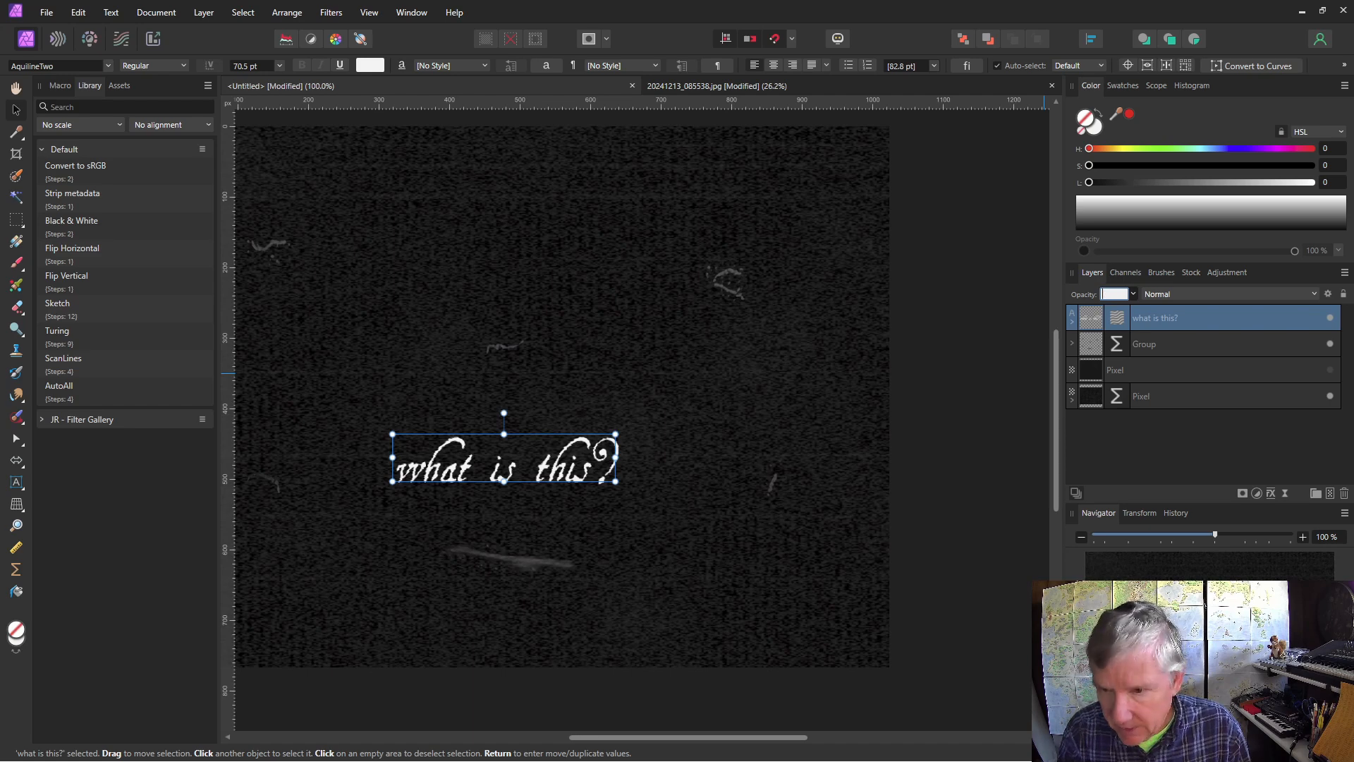
# Step: Set the text layer's opacity to 75% and minimize the application window
pyautogui.write('75')
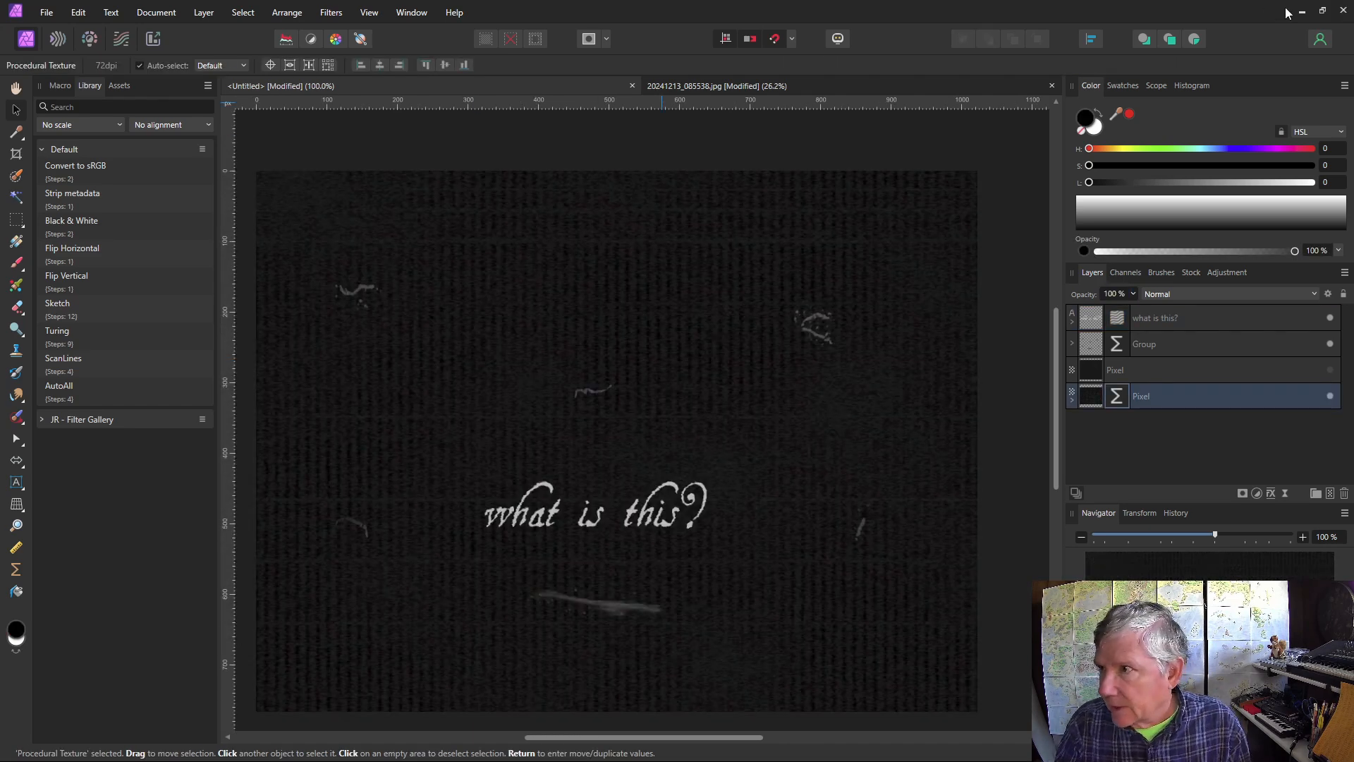
pyautogui.click(1303, 10)
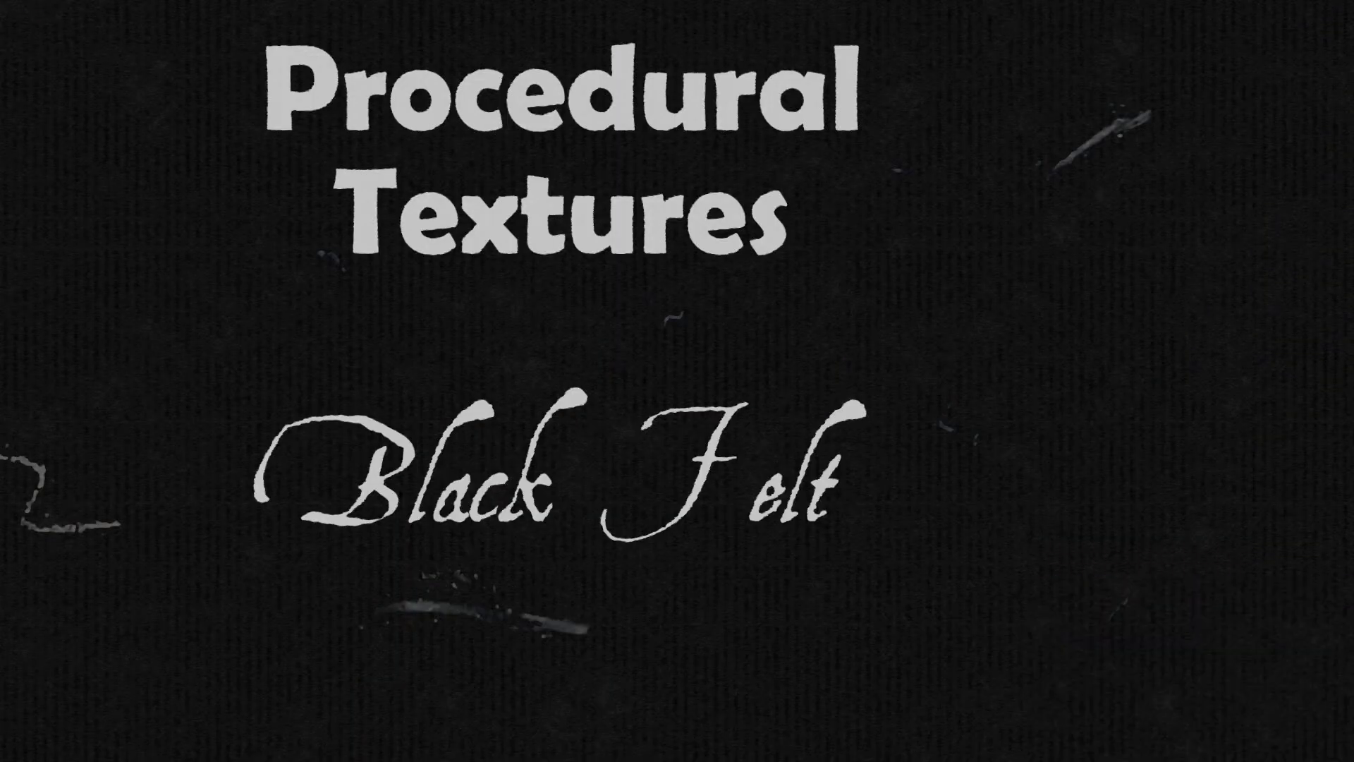